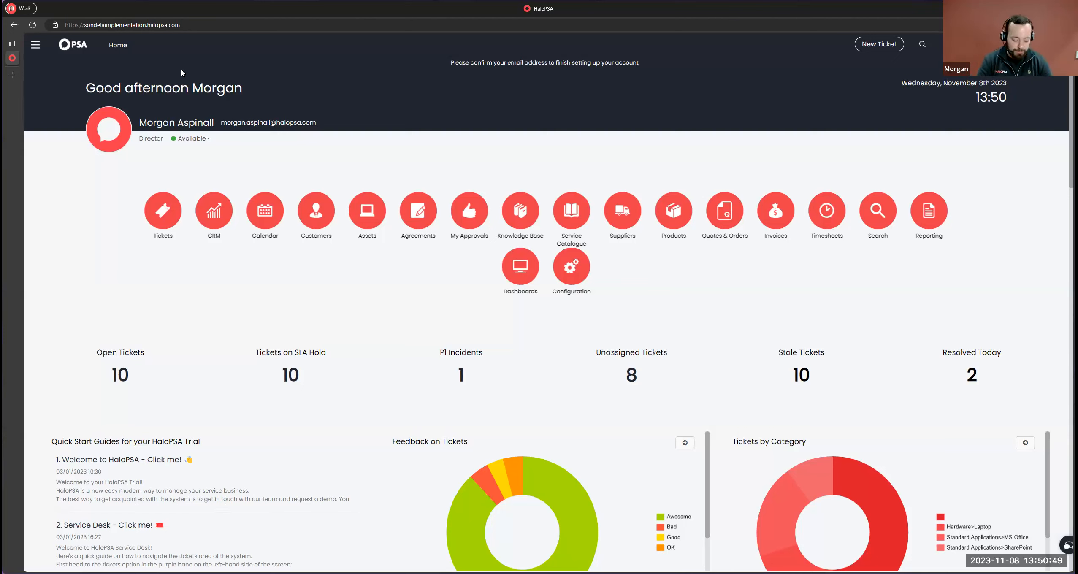
# Duplicate the HaloPSA browser tab and open the account options in the copy.
pyautogui.rightClick(12, 58)
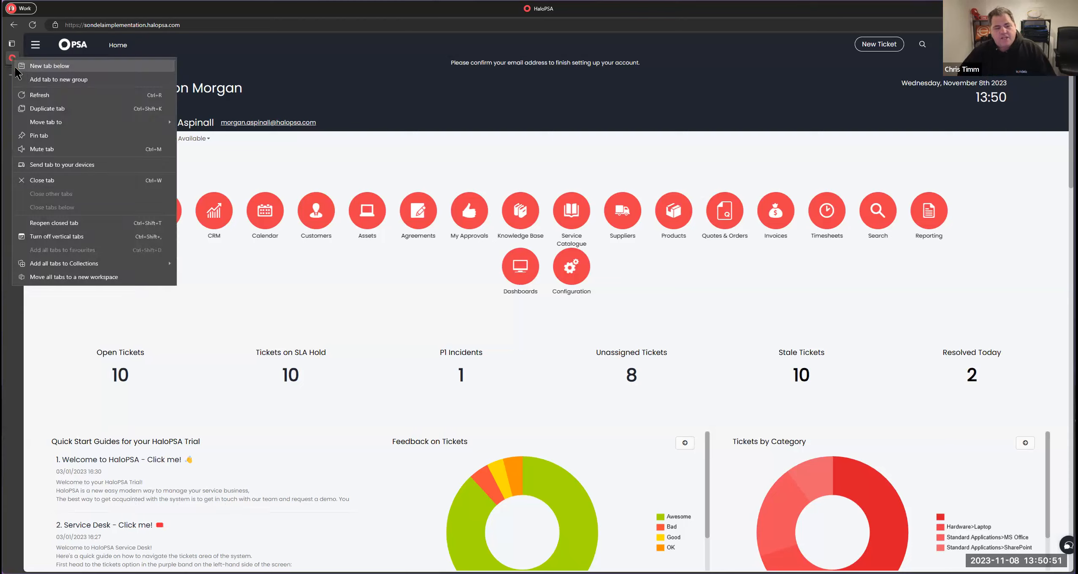
pyautogui.click(46, 110)
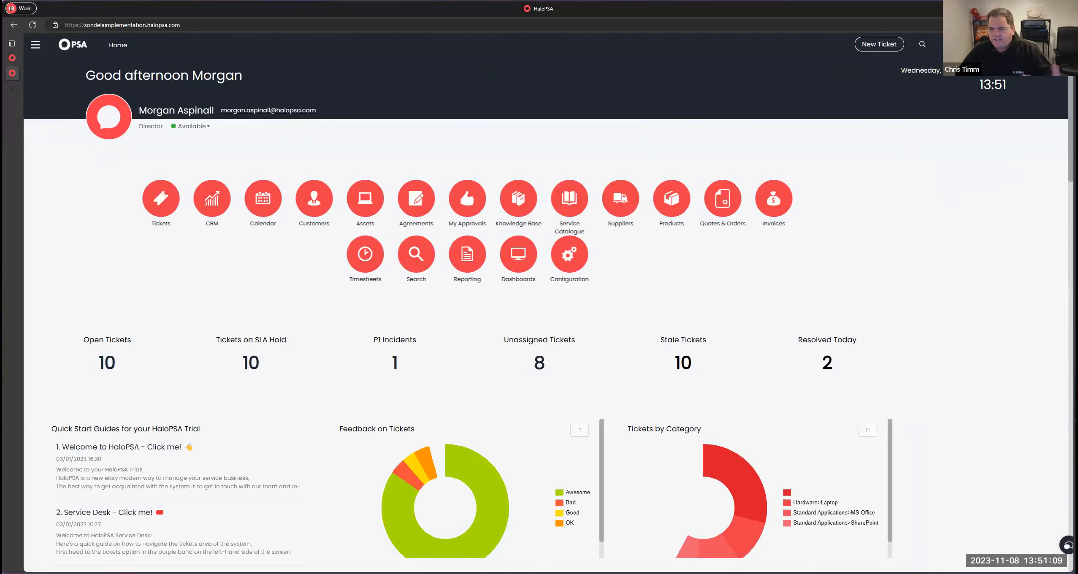
pyautogui.click(1058, 44)
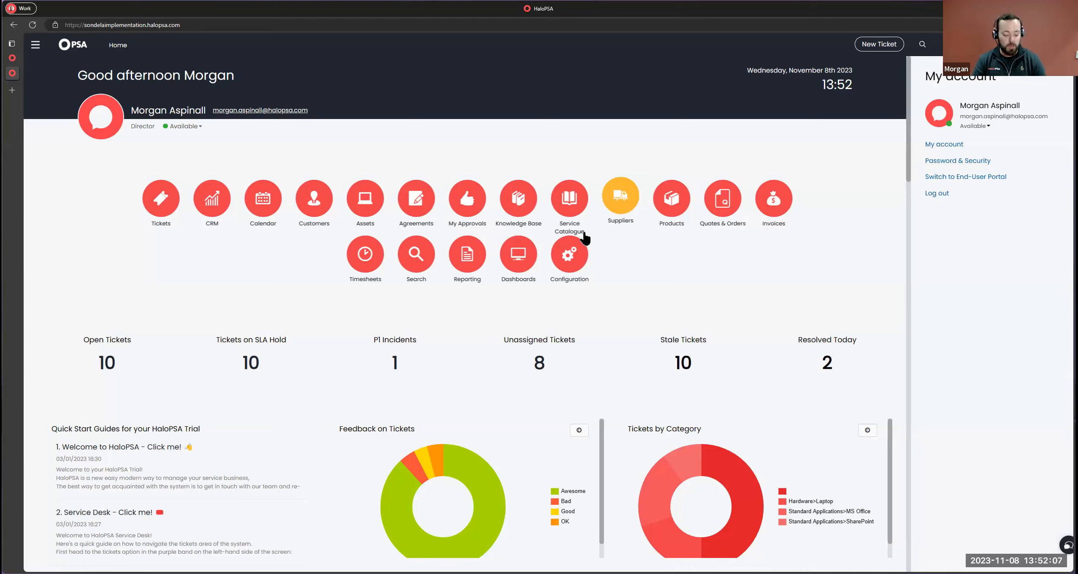
# Open the standard Ticket Update email template for editing from the email configuration, and bring up the list of available variables.
pyautogui.click(569, 247)
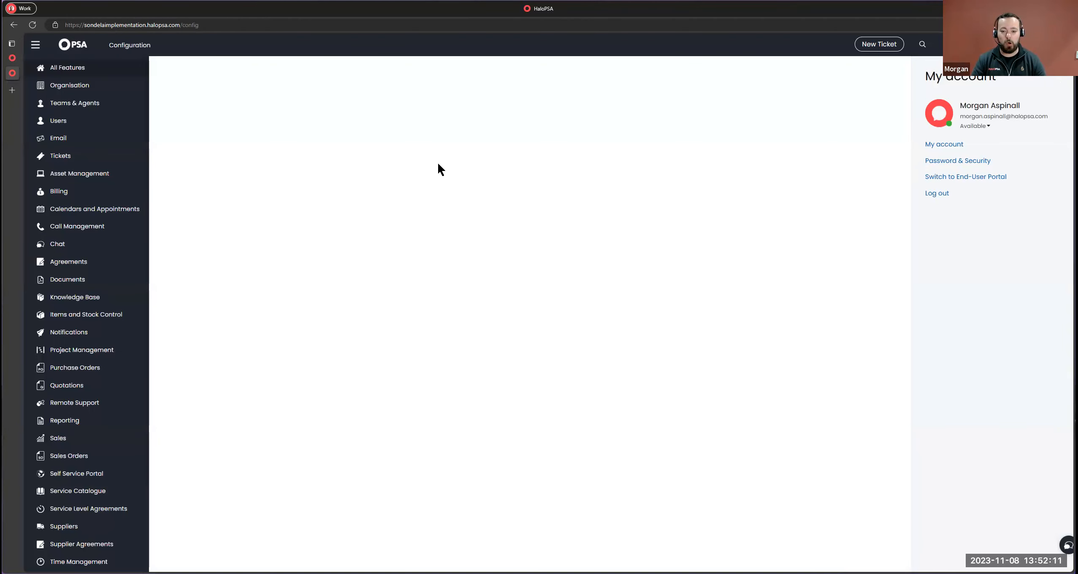
pyautogui.click(662, 179)
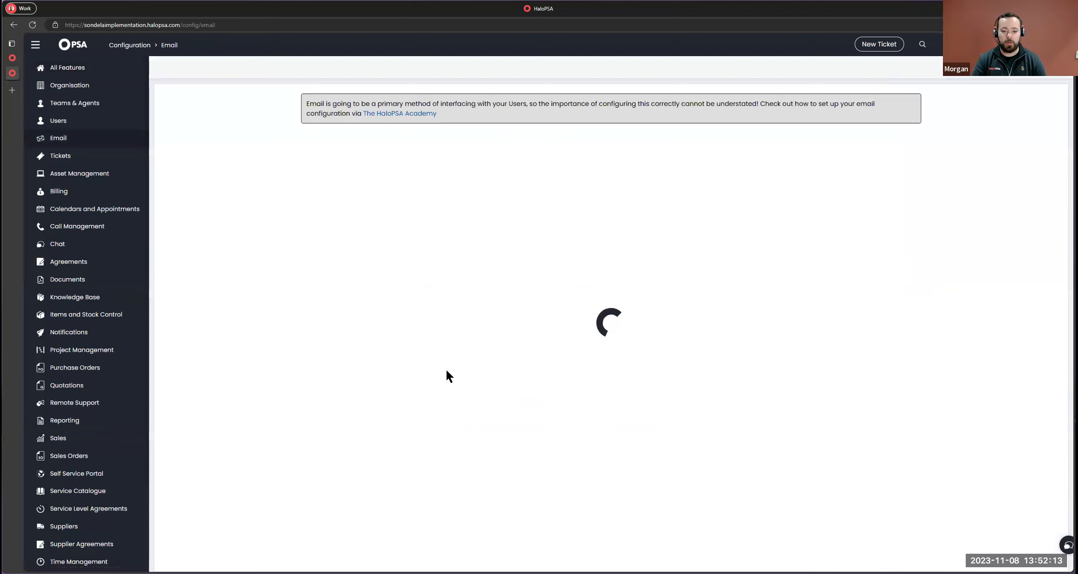
pyautogui.click(462, 354)
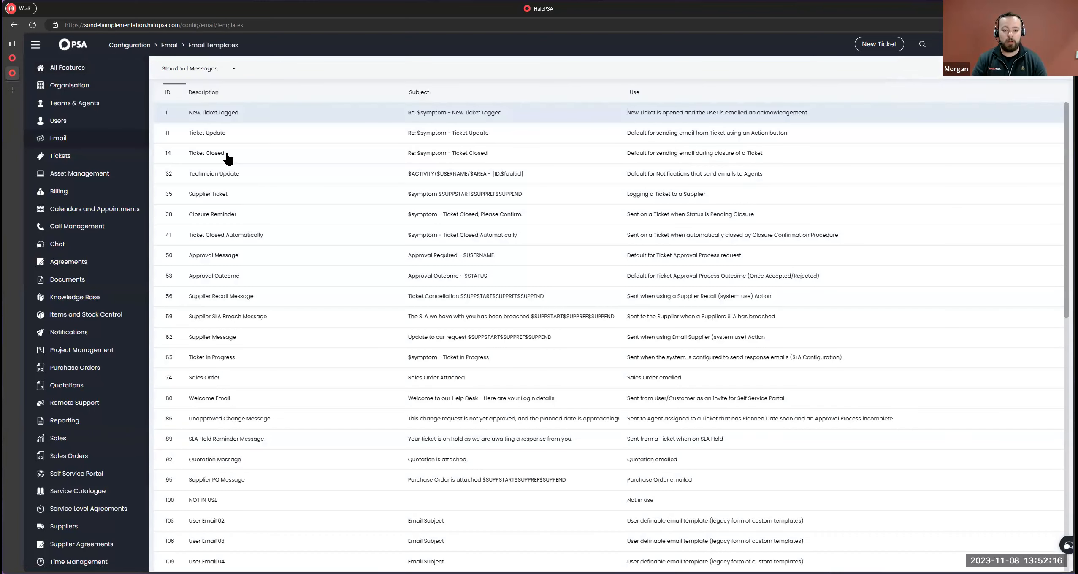
pyautogui.click(228, 153)
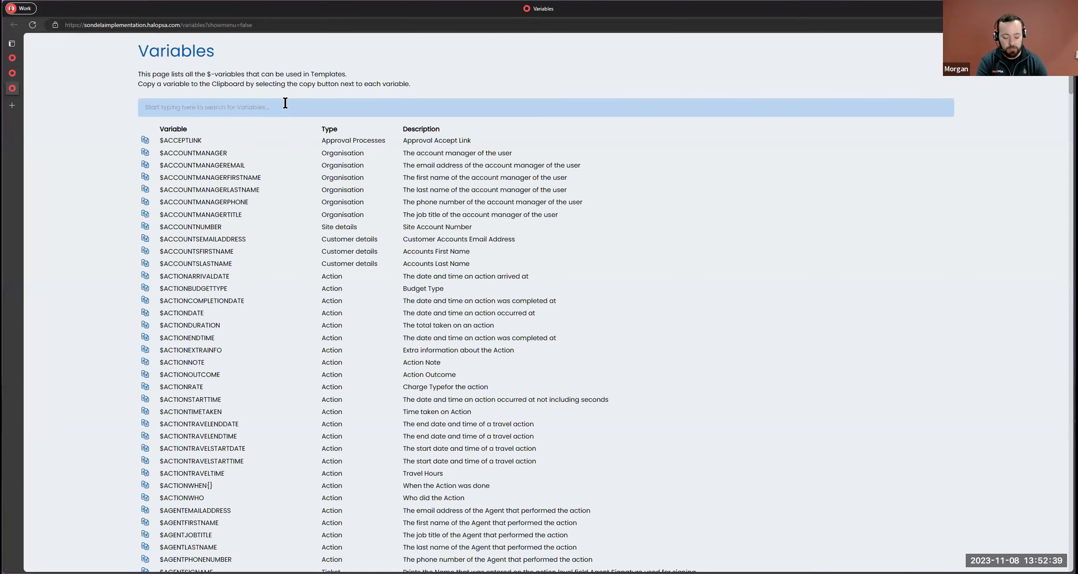
# Search the variables for "linkto" and copy $LINKTOREQUESTUSER to the clipboard.
pyautogui.click(285, 106)
pyautogui.write('linkto')
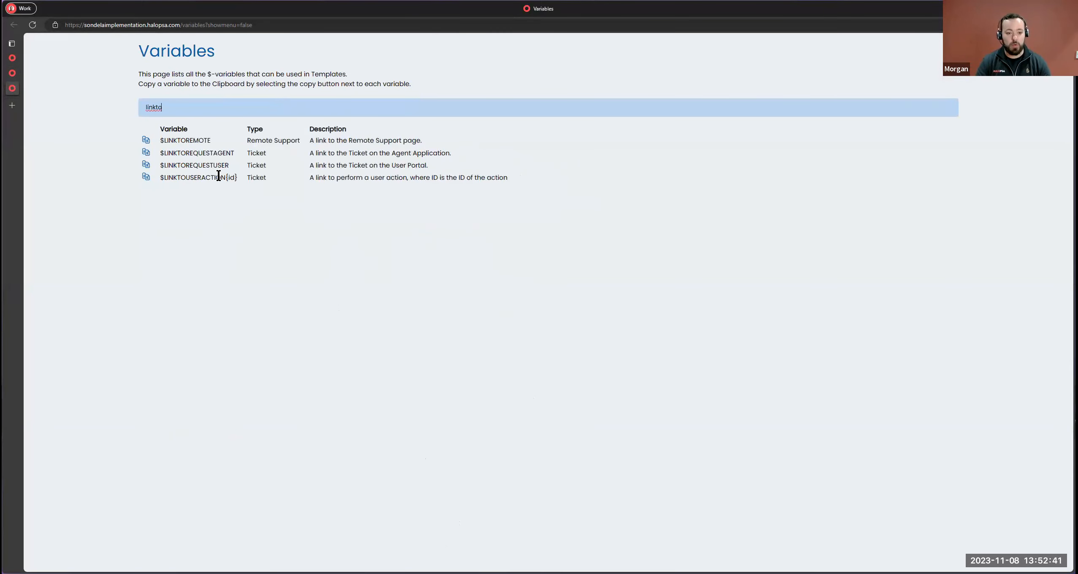
pyautogui.moveTo(229, 165); pyautogui.dragTo(148, 166)
pyautogui.click(146, 164)
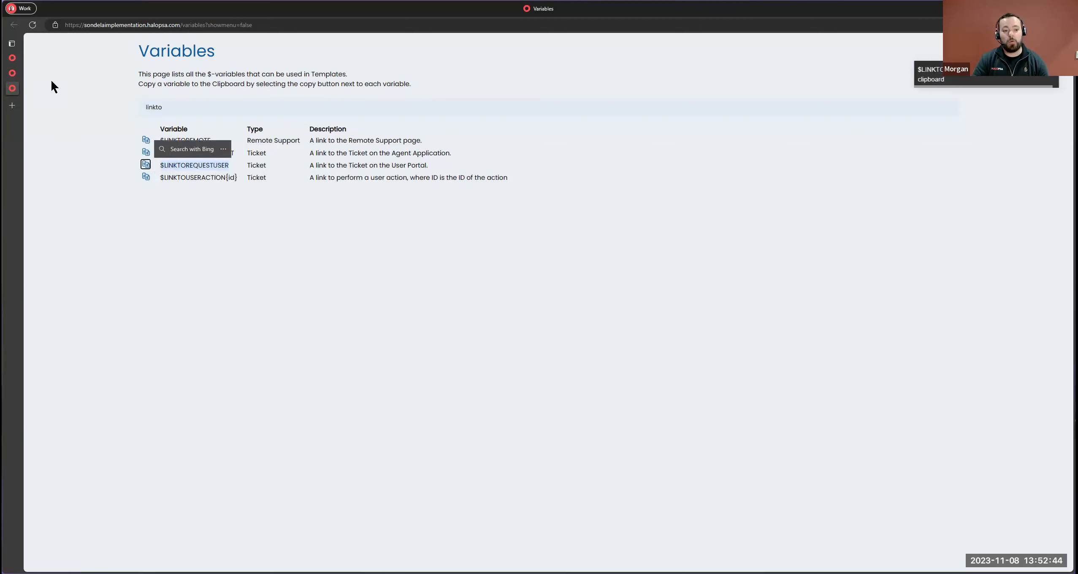
# Add the line "Click here to view live updates on your ticket" below "Please reply to this e-mail to respond." in the Ticket Update template.
pyautogui.click(12, 73)
pyautogui.moveTo(14, 87)
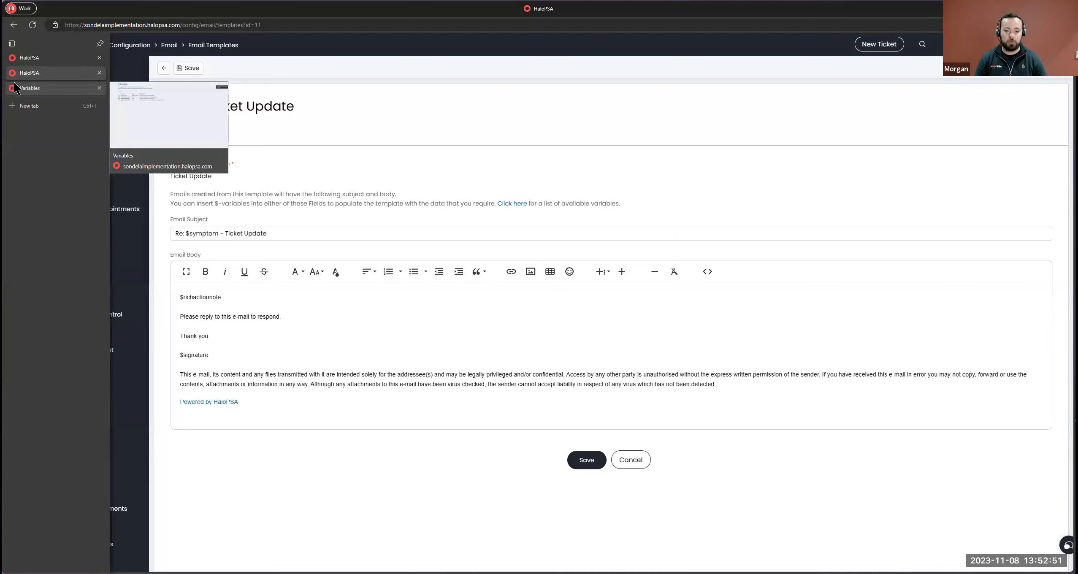
pyautogui.click(285, 313)
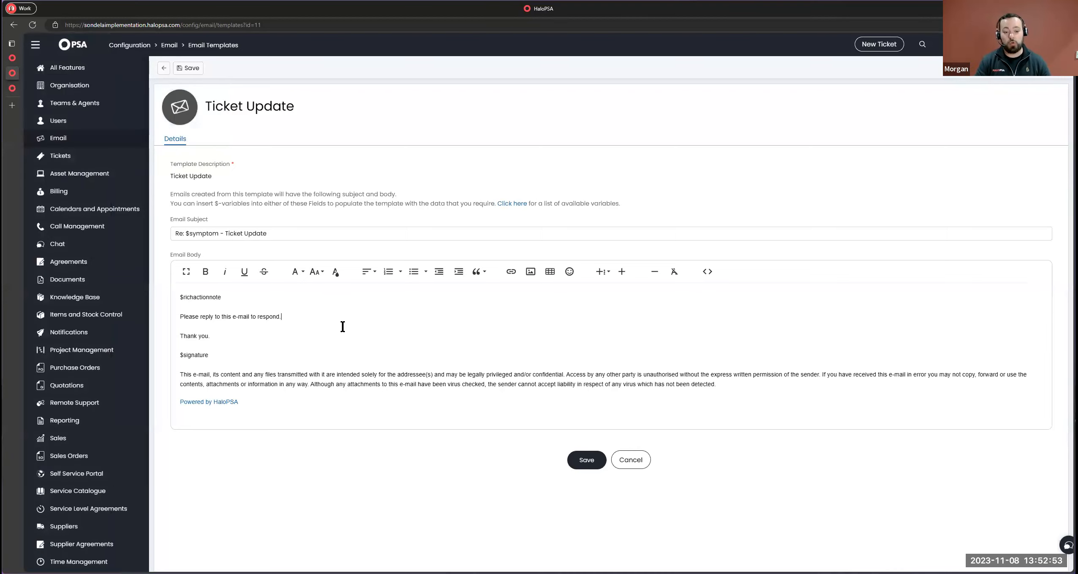
pyautogui.press('Return')
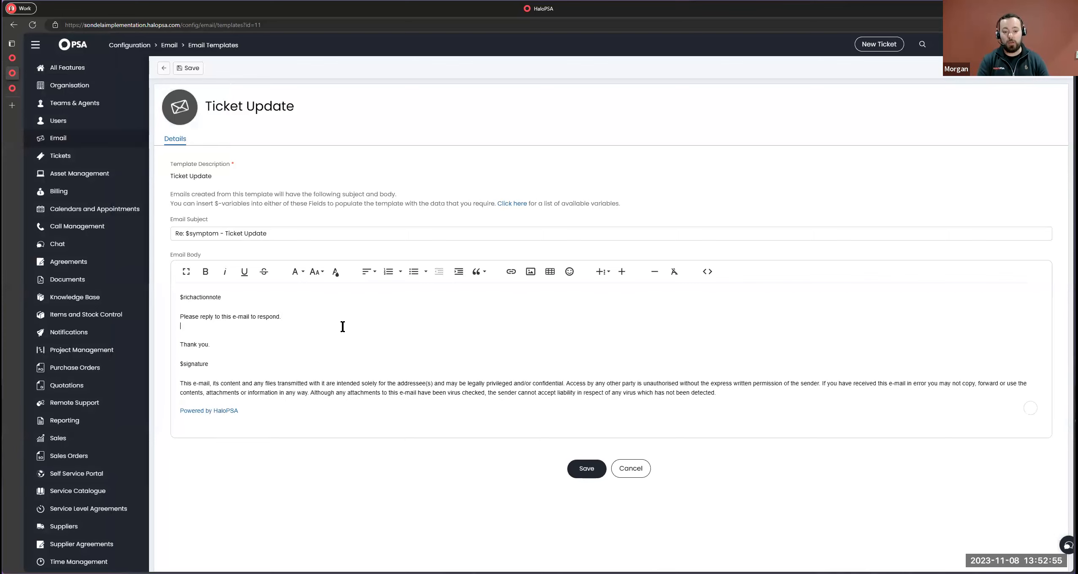
pyautogui.press('Return')
pyautogui.write('Click here to view live updates on your ticket')
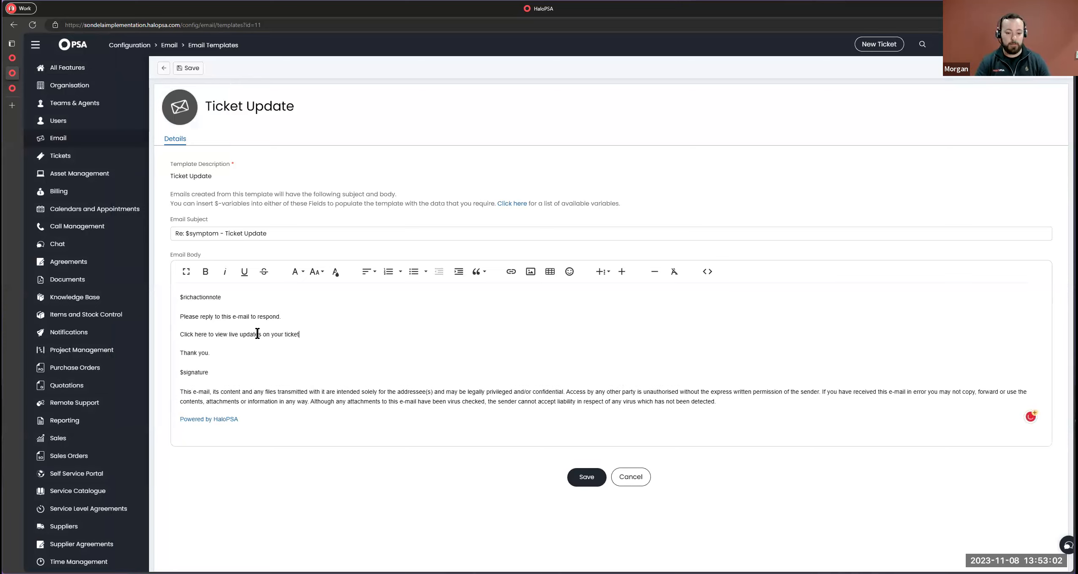
# Hyperlink the "Click here to view live updates on your ticket" line to the copied $LINKTOREQUESTUSER variable and save the template.
pyautogui.hotkey('shift', 'Home')
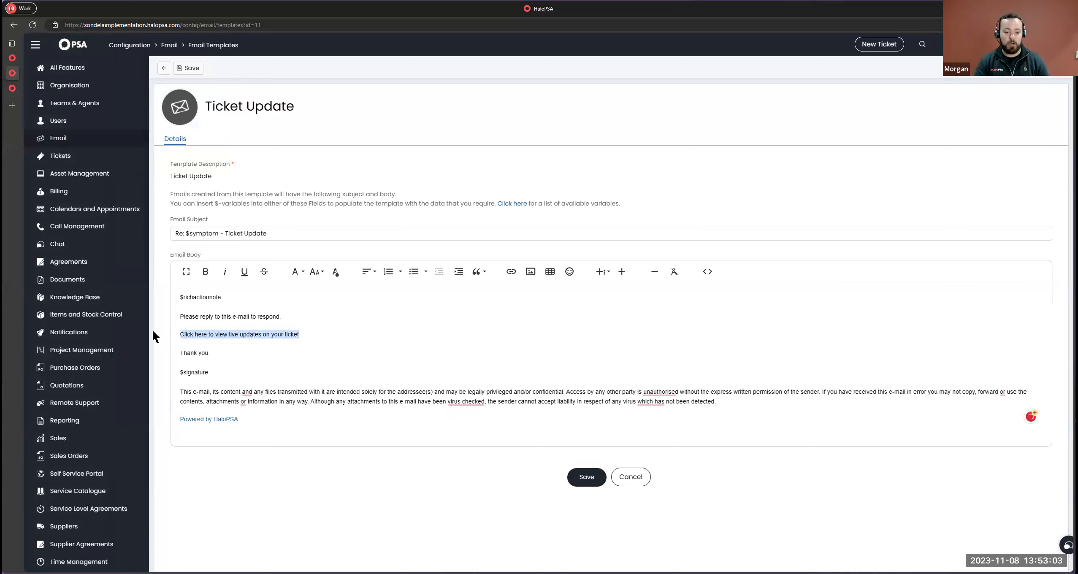
pyautogui.click(511, 272)
pyautogui.hotkey('ctrl', 'v')
pyautogui.click(521, 400)
pyautogui.click(618, 418)
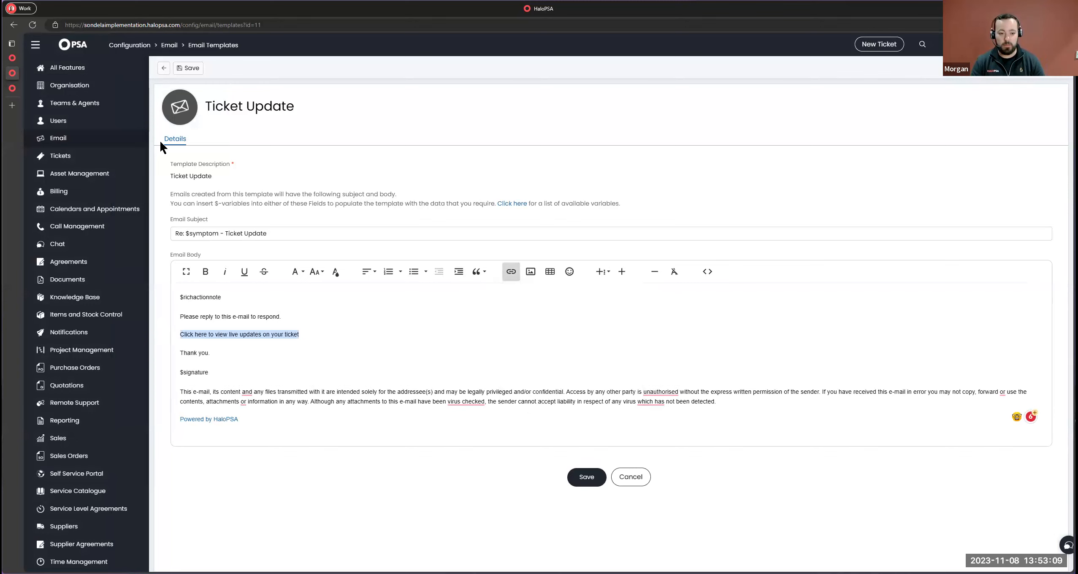
pyautogui.click(188, 68)
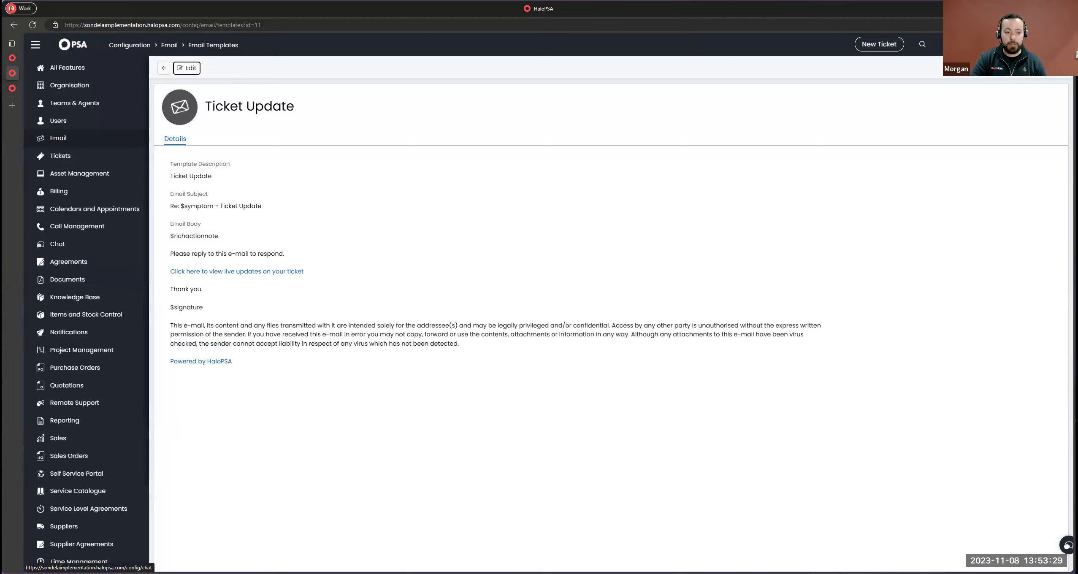
# Close the browser tabs holding the Ticket Update template and the Variables list.
pyautogui.moveTo(18, 54)
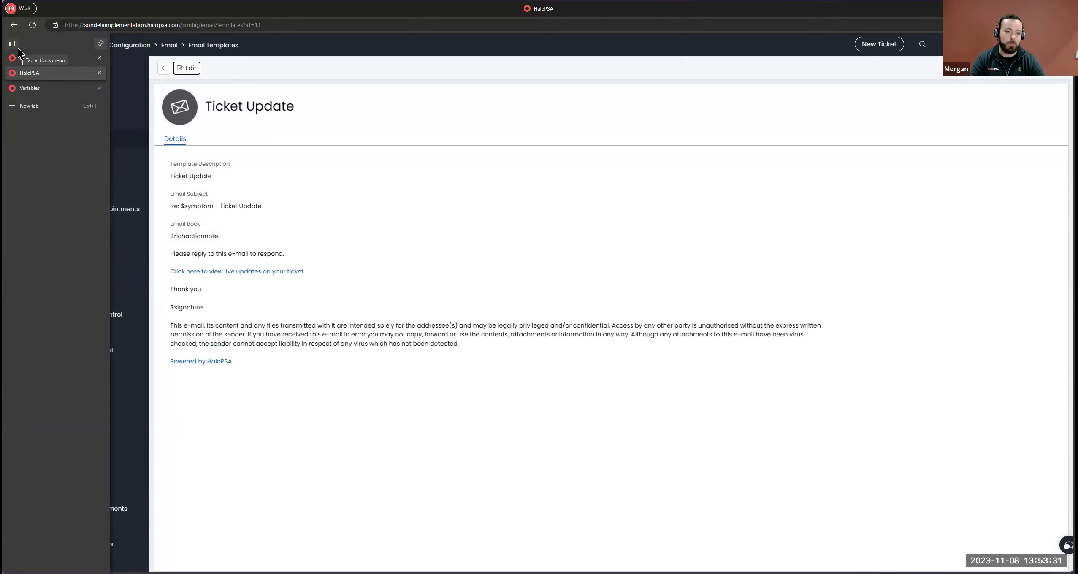
pyautogui.click(99, 72)
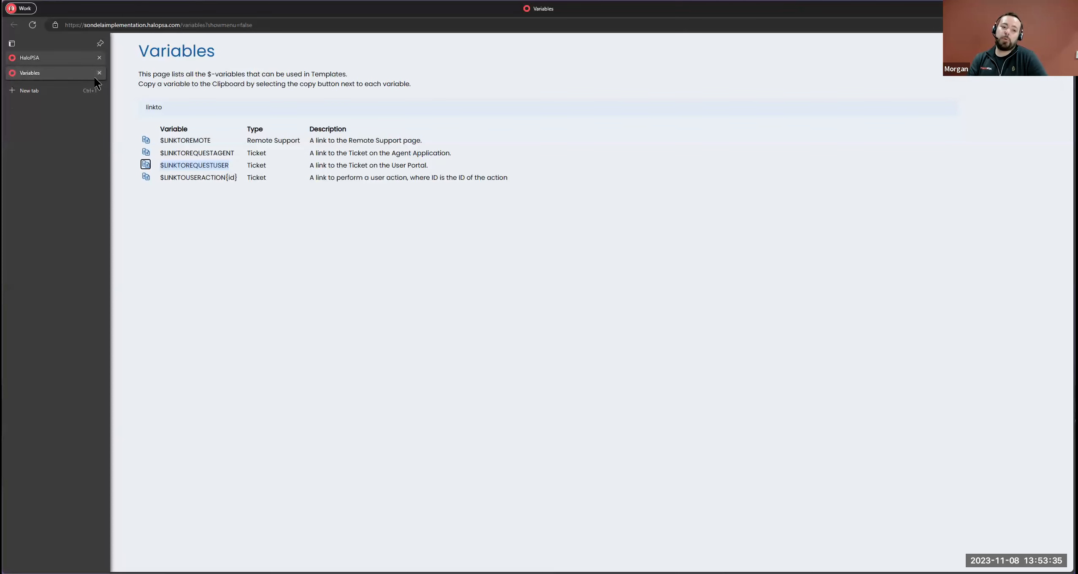
pyautogui.click(99, 73)
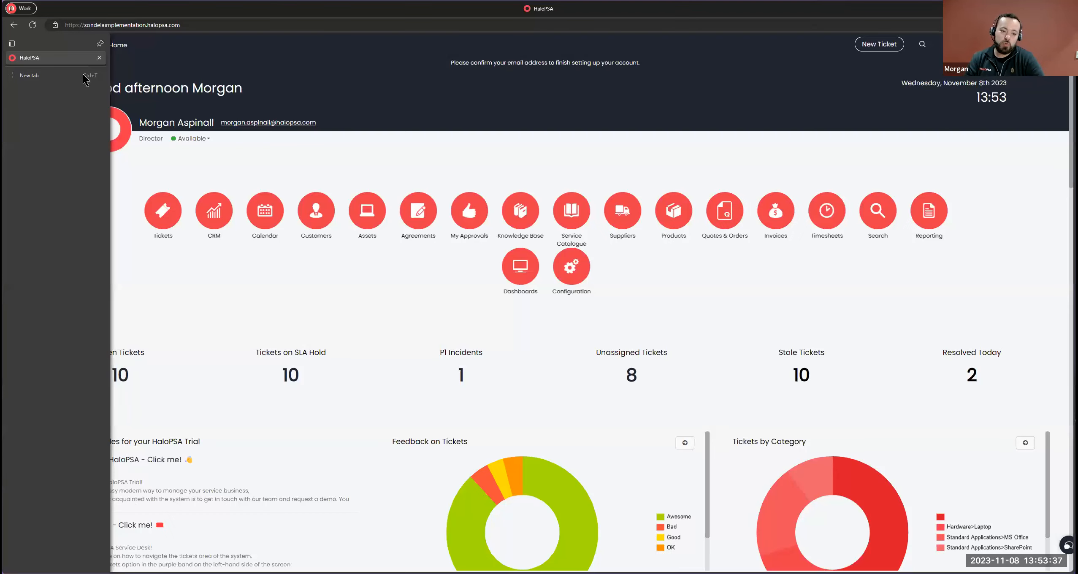
# Duplicate the remaining HaloPSA tab, switch the copy to the End-User Portal and look over its home page.
pyautogui.rightClick(73, 58)
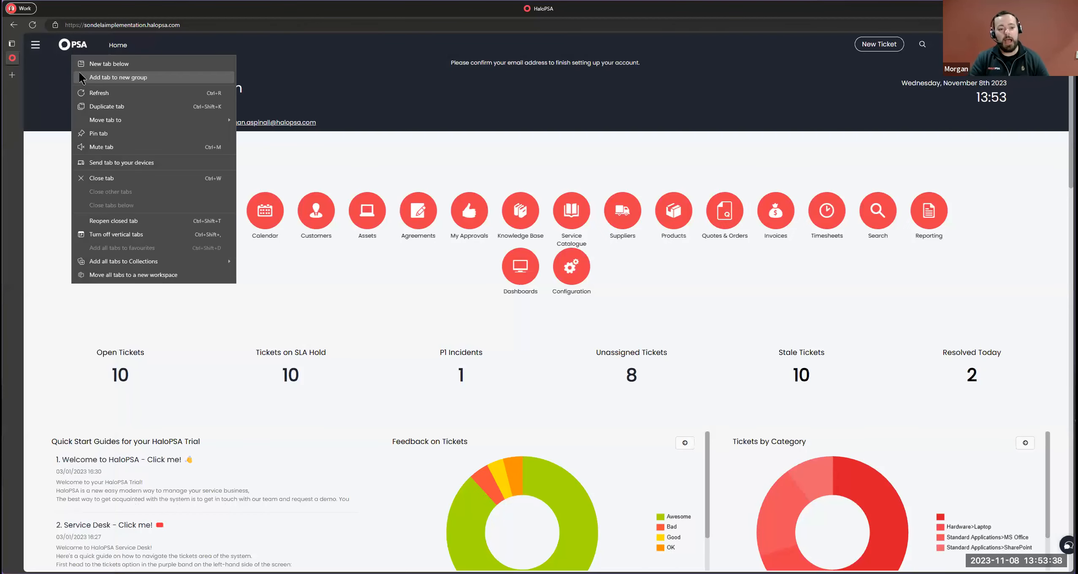
pyautogui.click(101, 106)
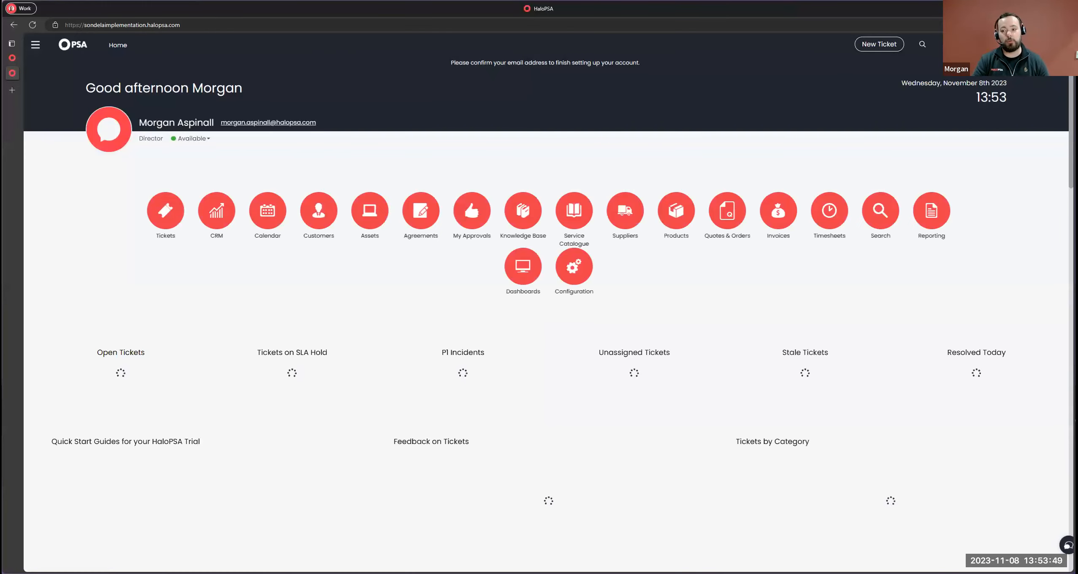
pyautogui.click(1057, 44)
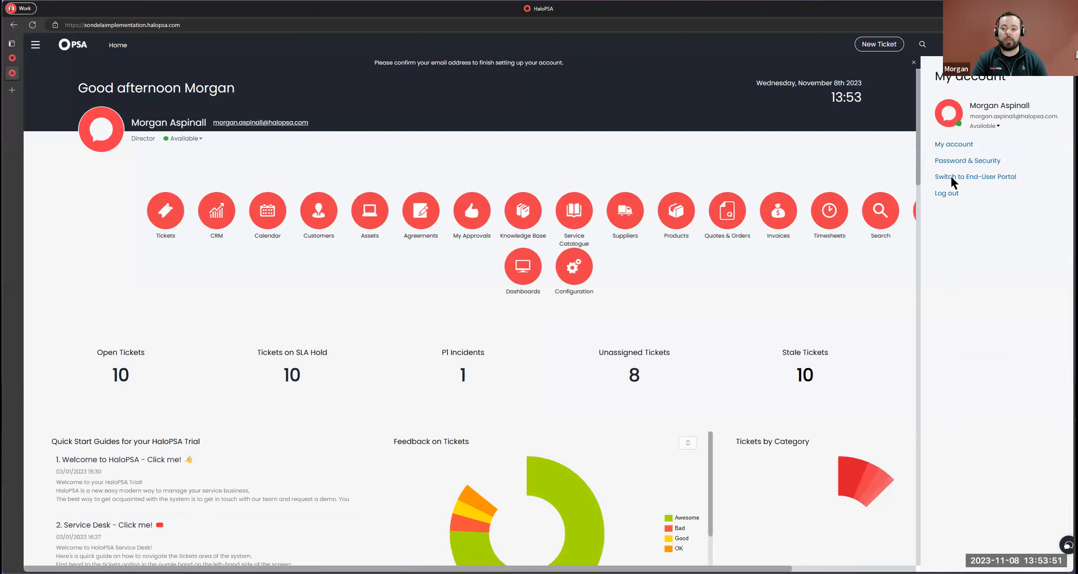
pyautogui.click(962, 177)
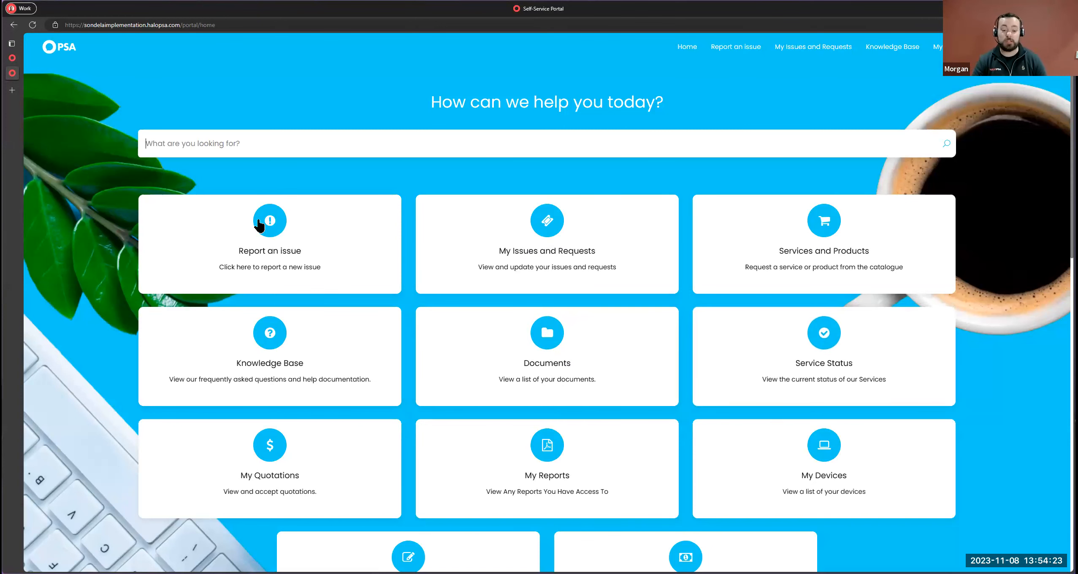
pyautogui.scroll(-4, 675, 489)
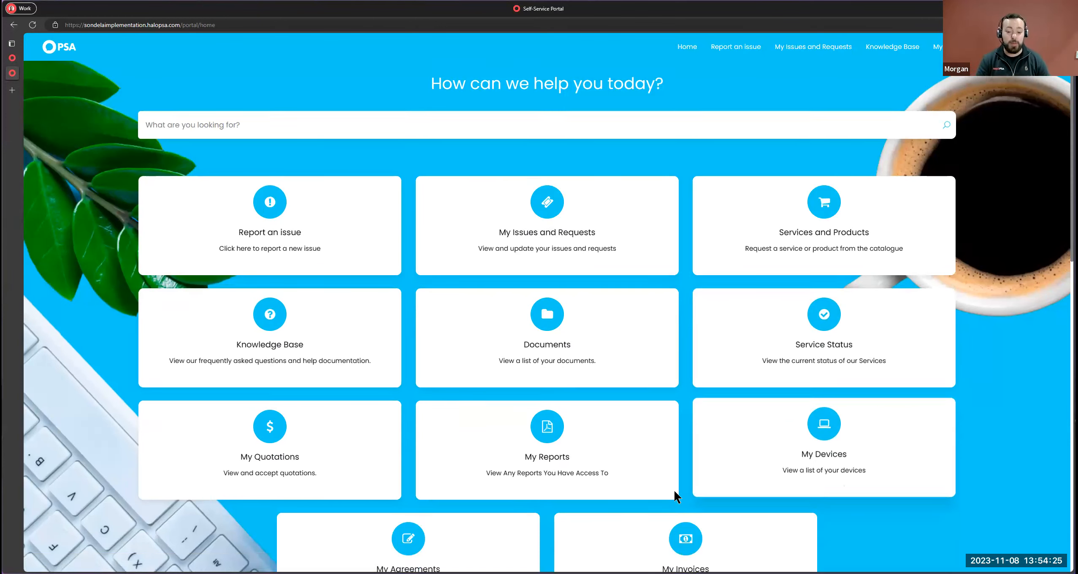
pyautogui.scroll(4, 652, 460)
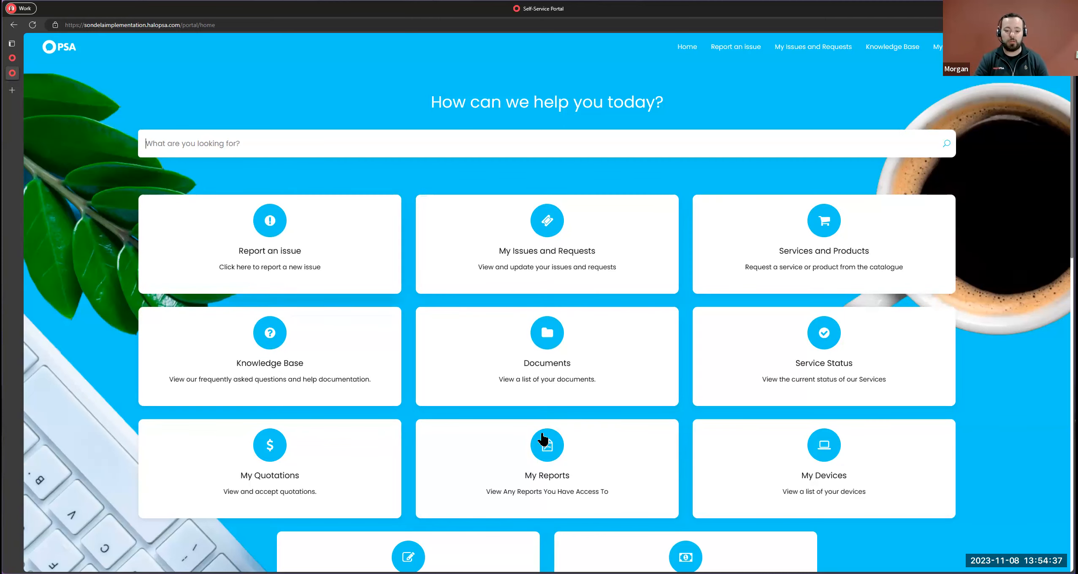
# Open the Self Service Portal configuration in the original HaloPSA tab.
pyautogui.click(13, 59)
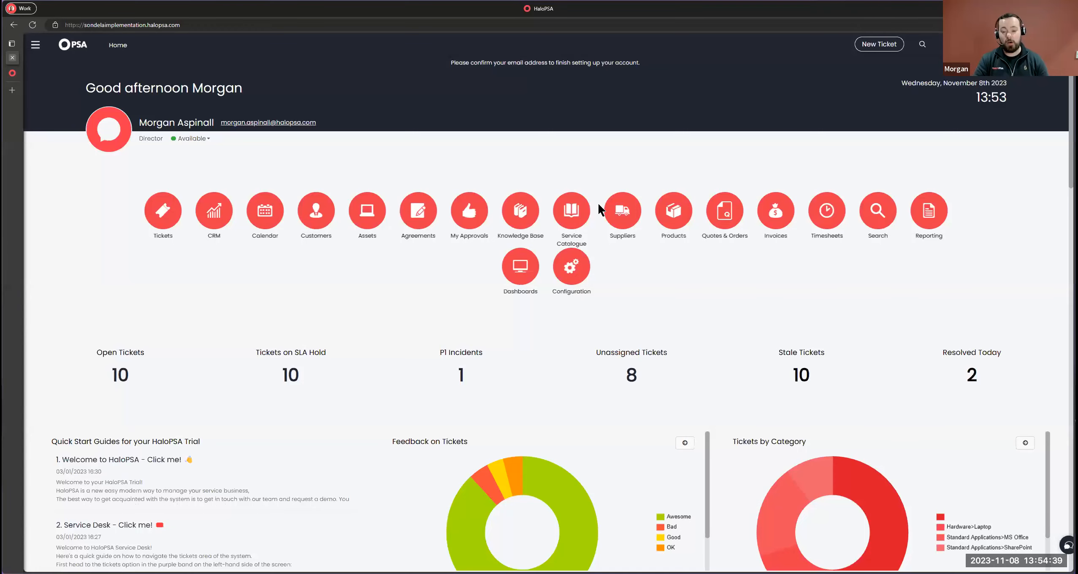
pyautogui.click(564, 268)
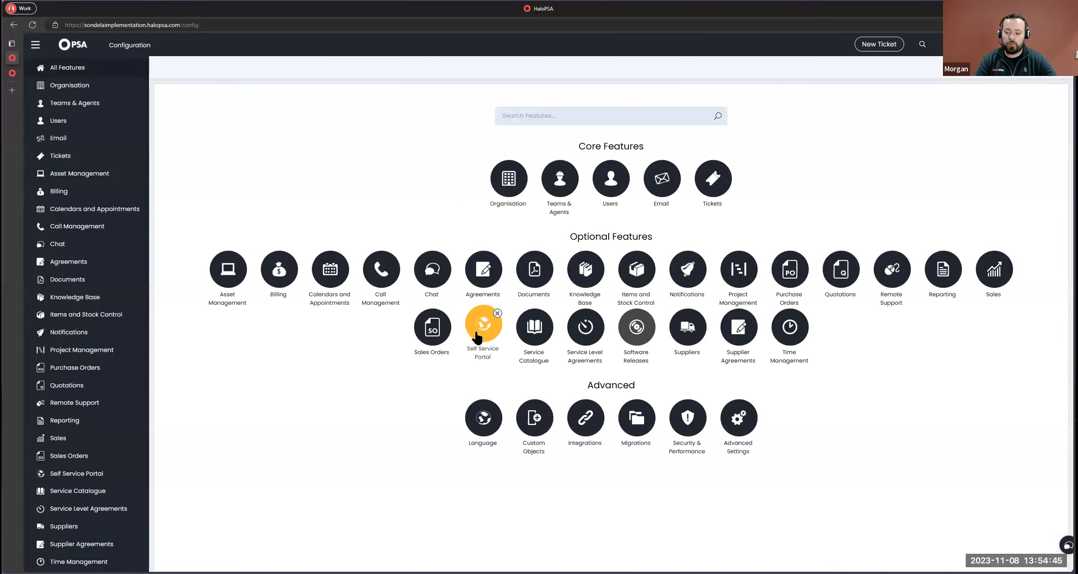
pyautogui.click(475, 333)
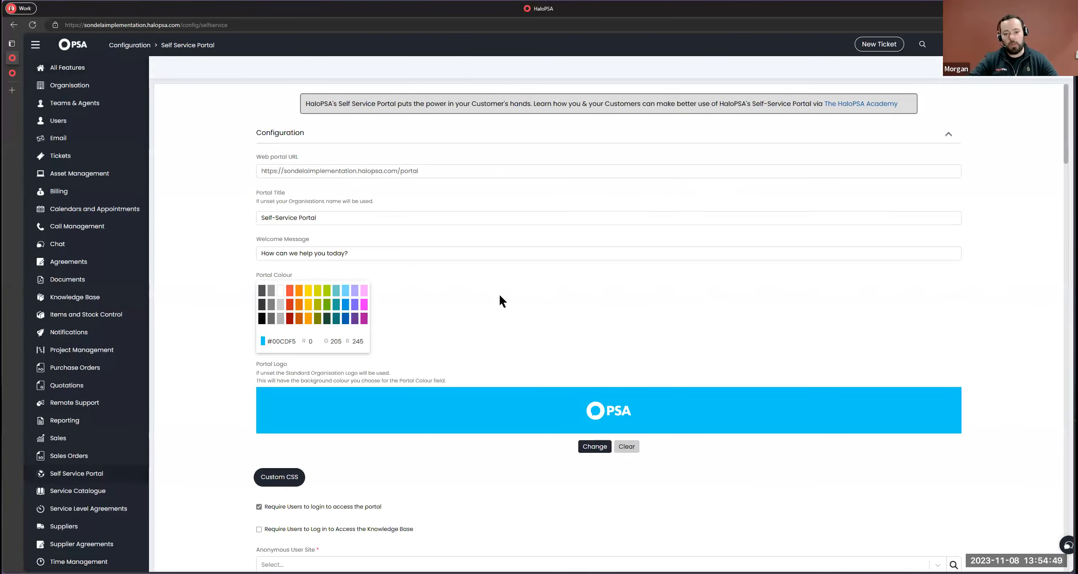
# Compare the Menu Buttons section of the Self Service Portal configuration with the tiles on the portal's home page.
pyautogui.click(18, 74)
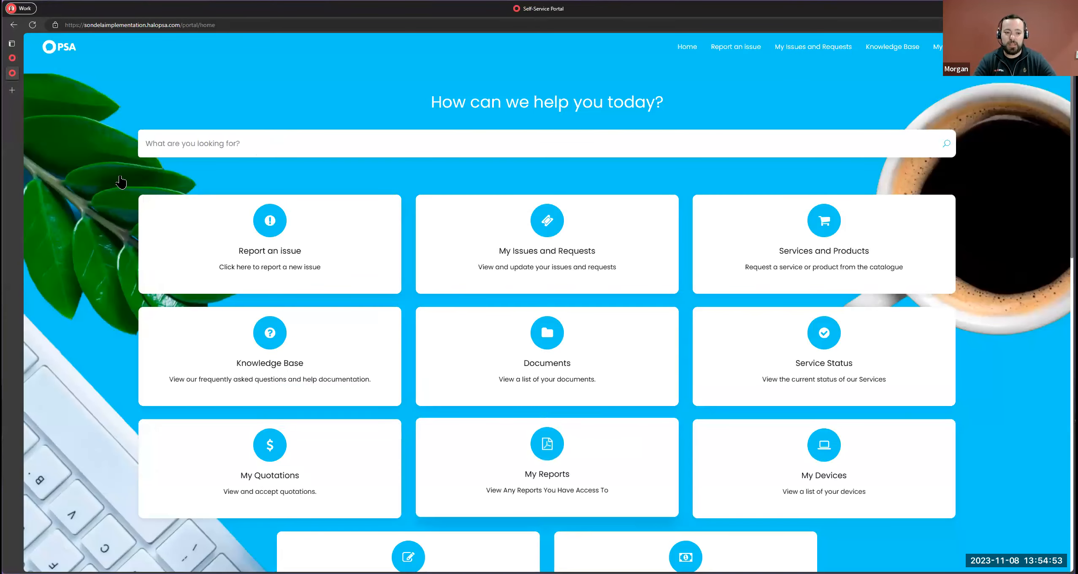
pyautogui.click(18, 58)
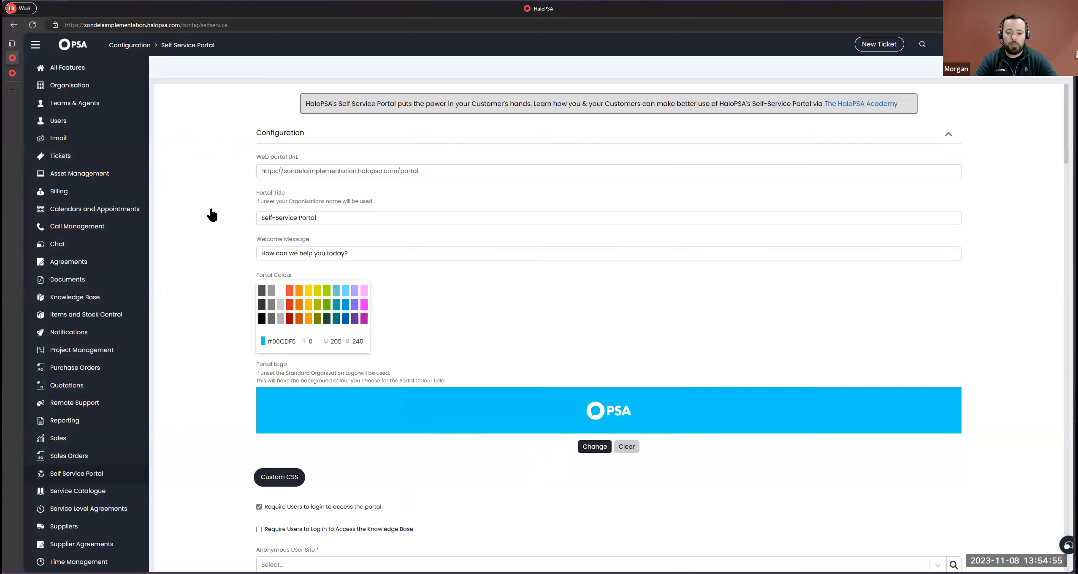
pyautogui.scroll(-12, 255, 232)
pyautogui.scroll(-1, 256, 228)
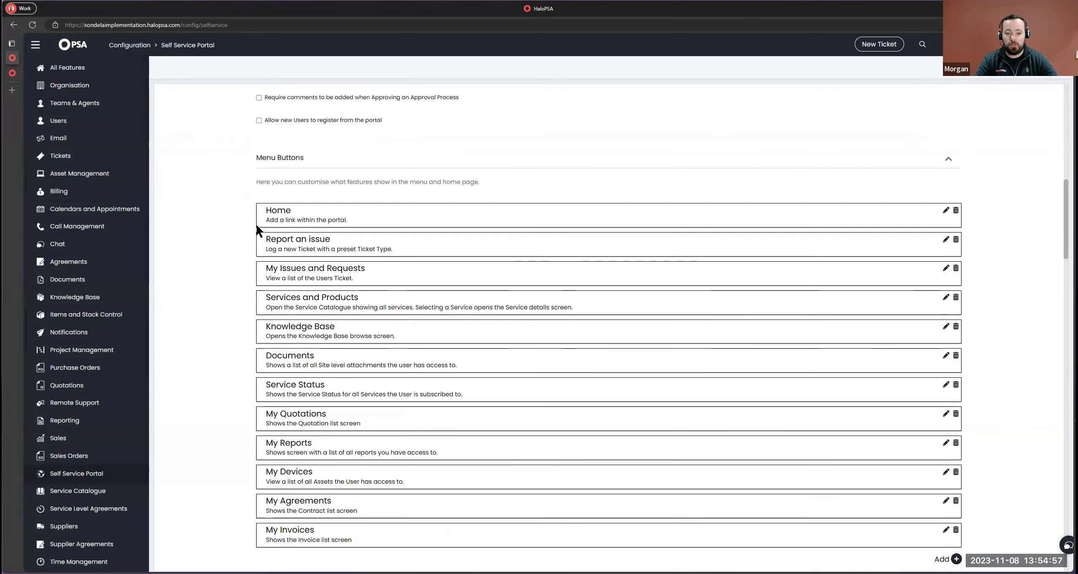
pyautogui.moveTo(255, 182); pyautogui.dragTo(483, 185)
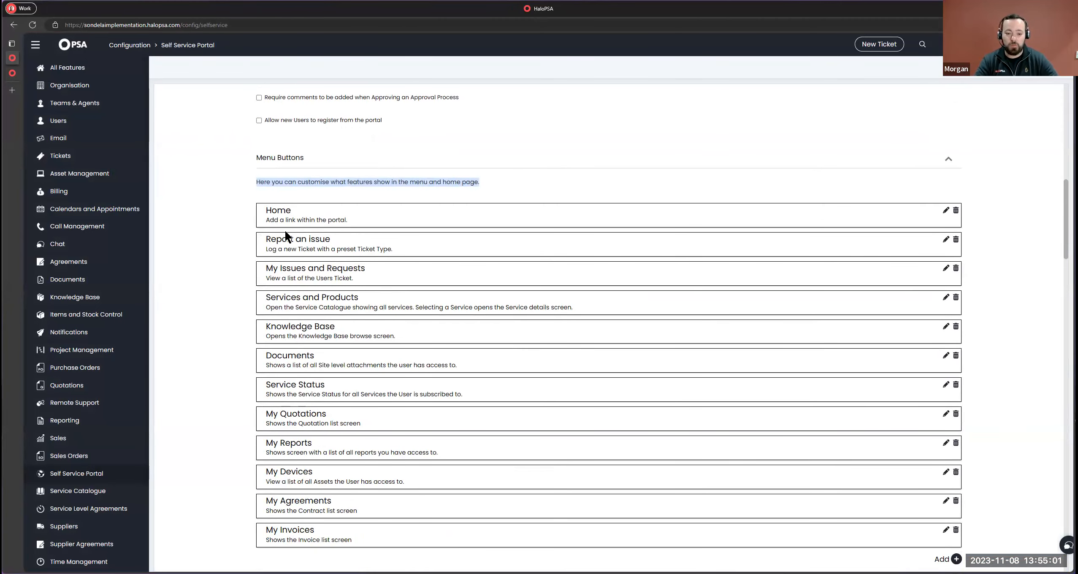
pyautogui.moveTo(297, 268); pyautogui.dragTo(284, 291)
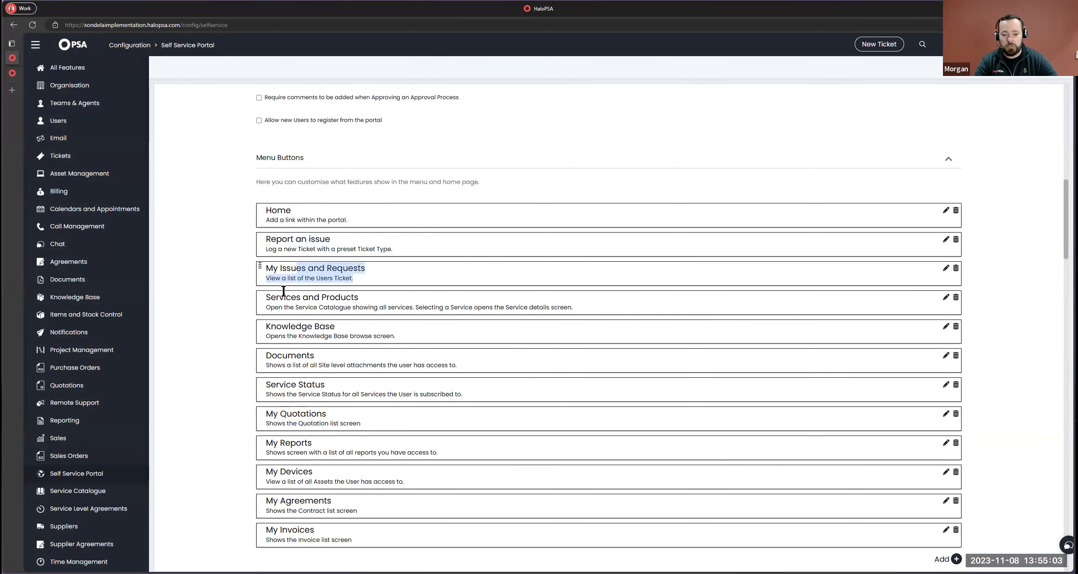
pyautogui.click(12, 73)
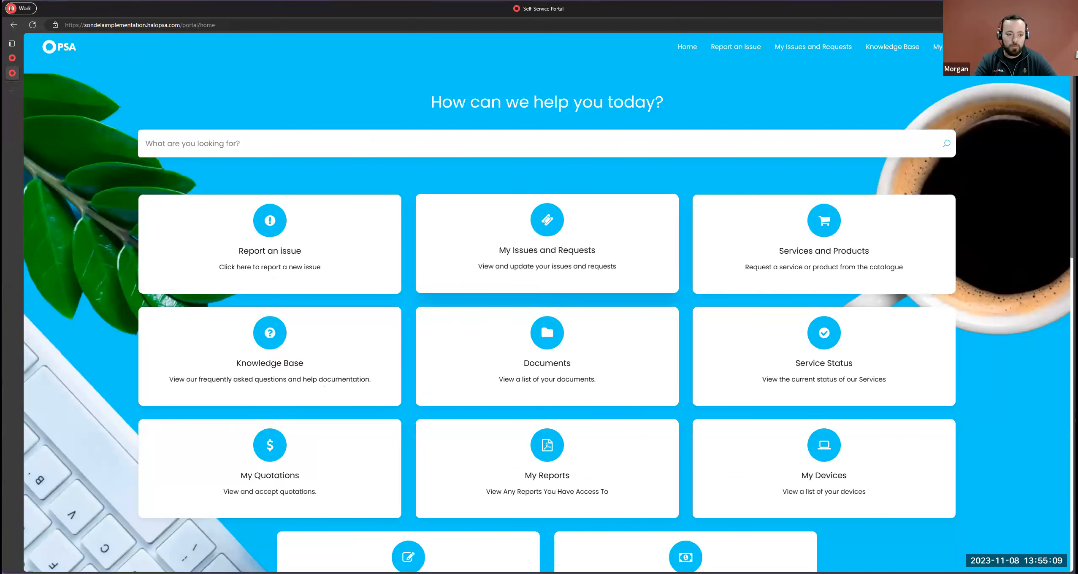
pyautogui.click(11, 59)
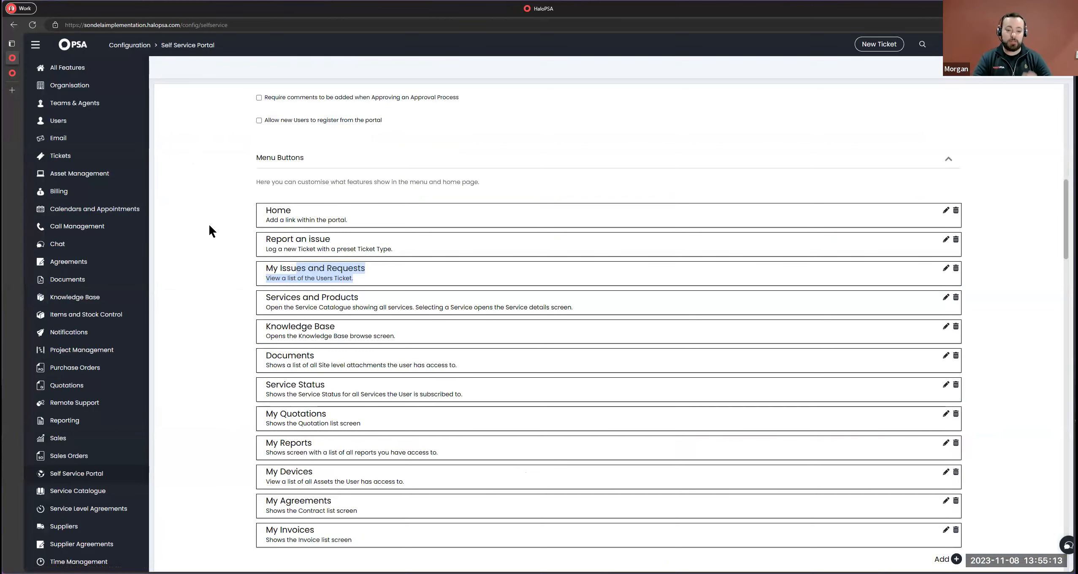
# Compare the Welcome Message field in the Self Service Portal configuration with the heading on the portal's home page.
pyautogui.scroll(5, 268, 299)
pyautogui.scroll(8, 272, 302)
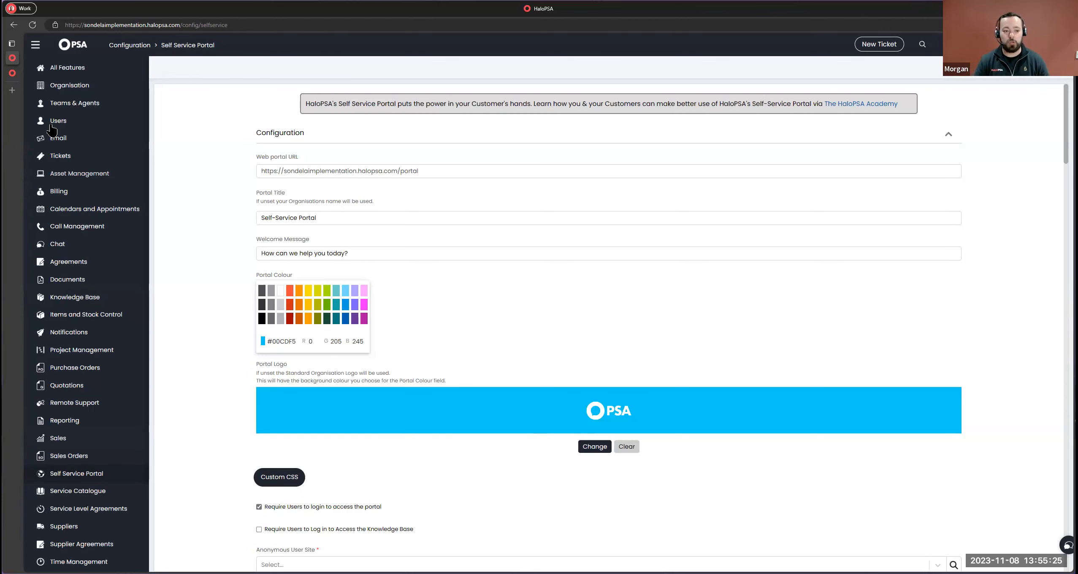
pyautogui.click(12, 73)
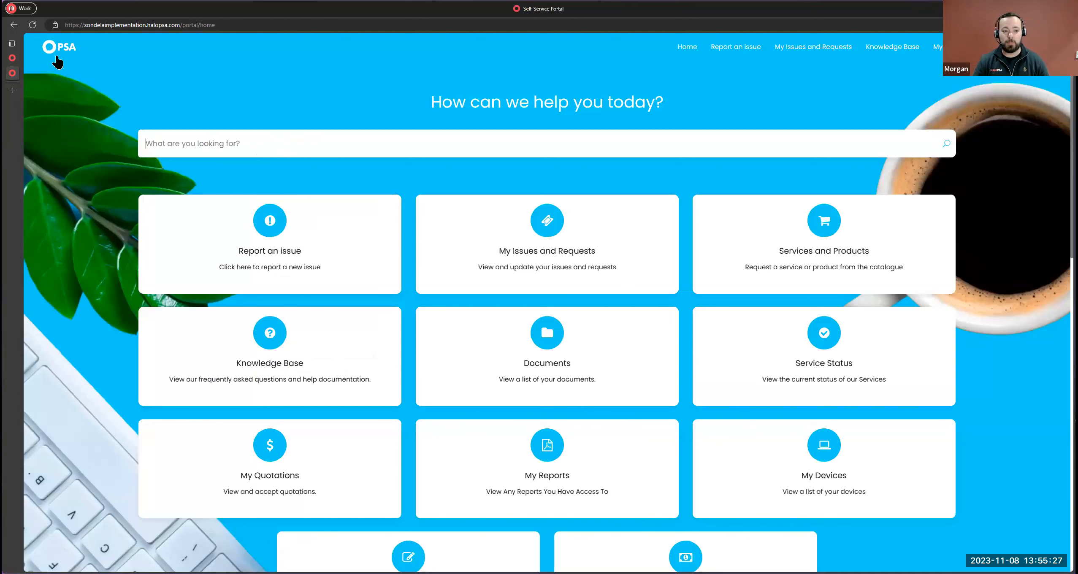
pyautogui.click(12, 58)
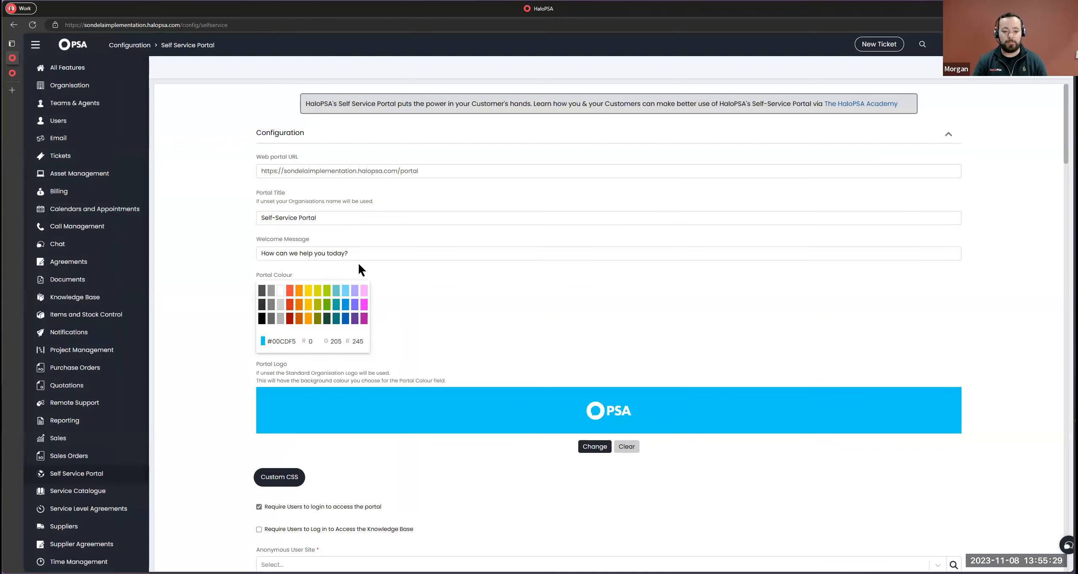
pyautogui.moveTo(258, 240); pyautogui.dragTo(315, 235)
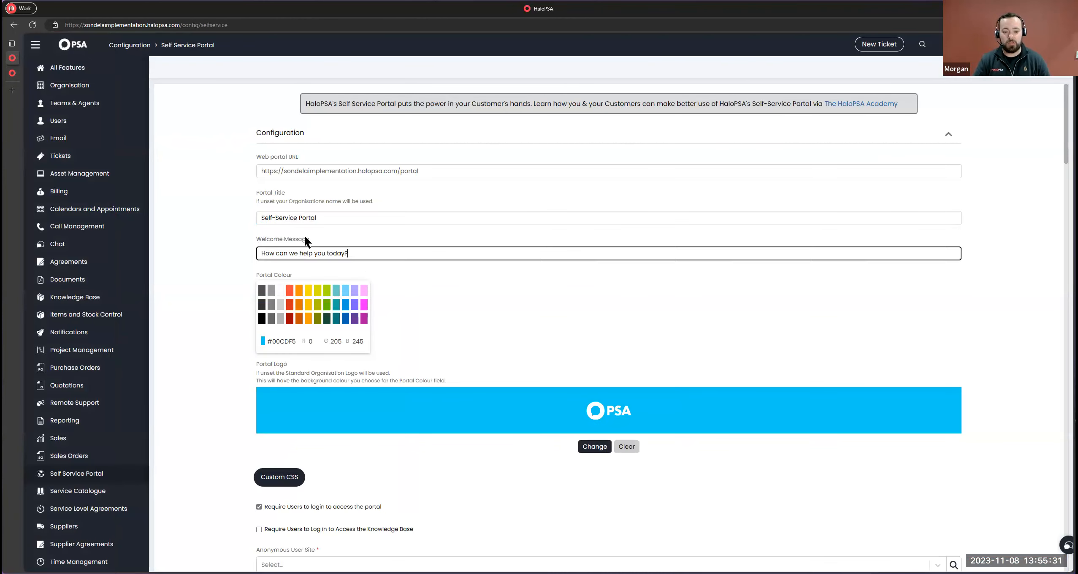
pyautogui.click(12, 73)
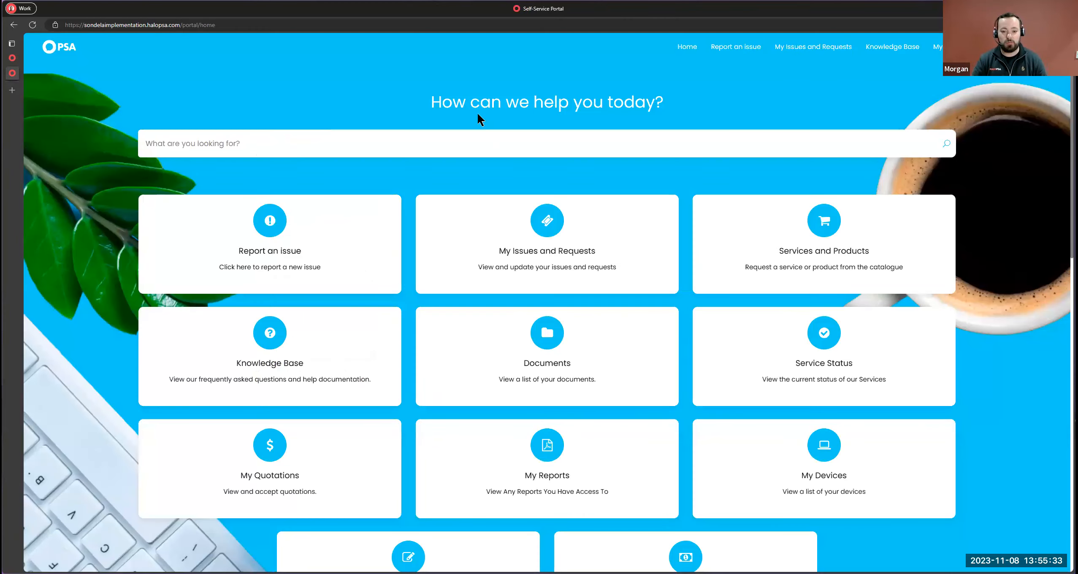
pyautogui.moveTo(436, 102); pyautogui.dragTo(664, 105)
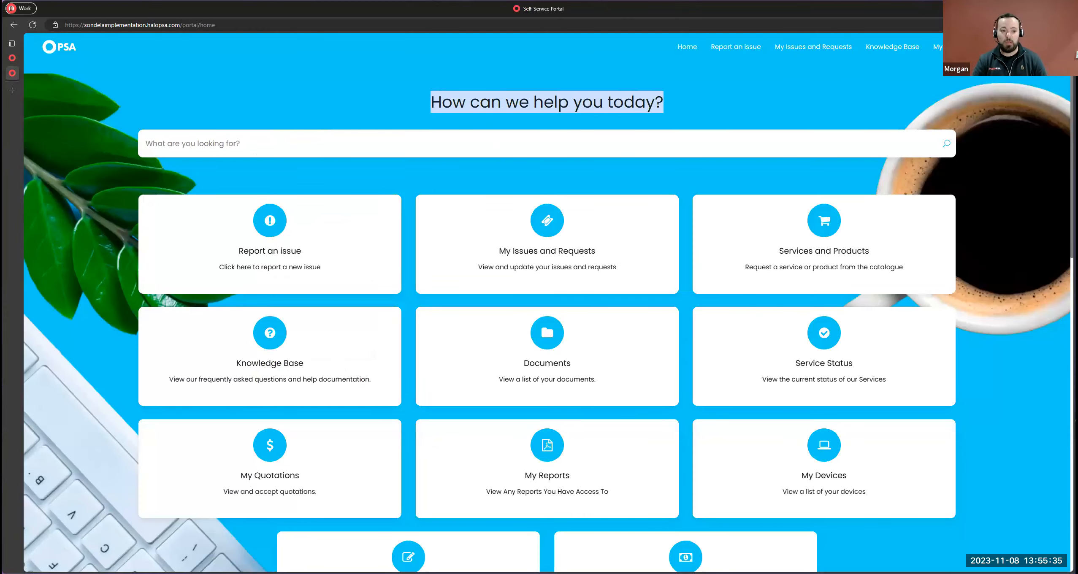
pyautogui.click(11, 59)
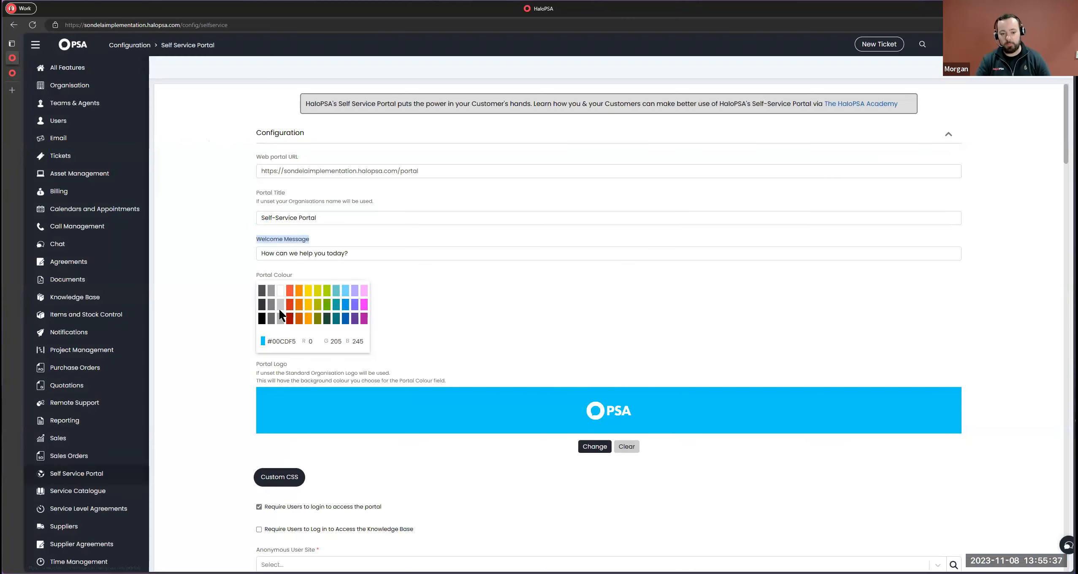
# Review the Portal Colour hex code, the Portal Logo and the options beneath them in the Self Service Portal configuration.
pyautogui.moveTo(291, 342); pyautogui.dragTo(270, 333)
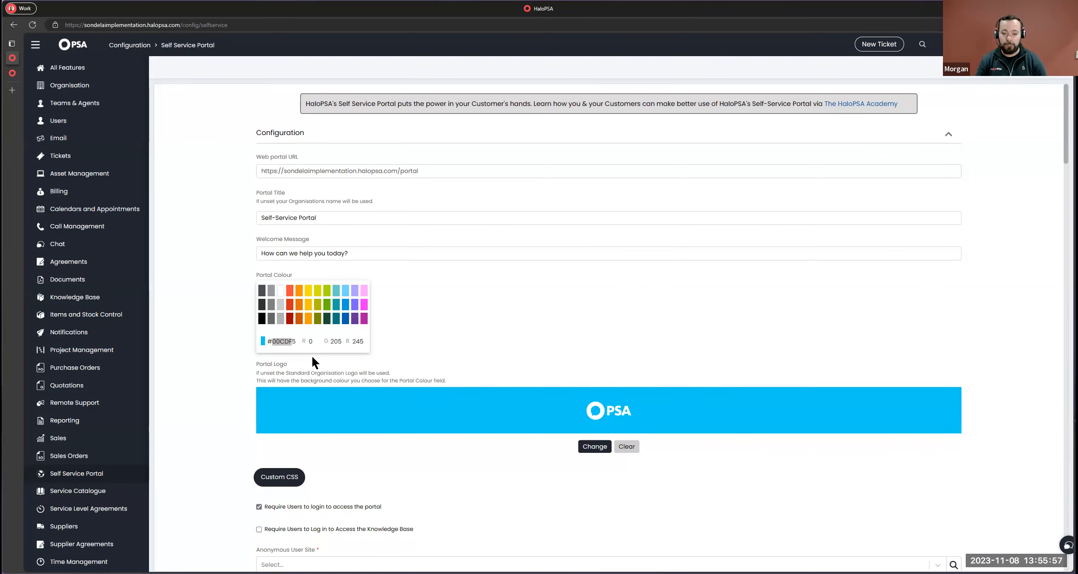
pyautogui.click(234, 356)
pyautogui.scroll(-10, 294, 405)
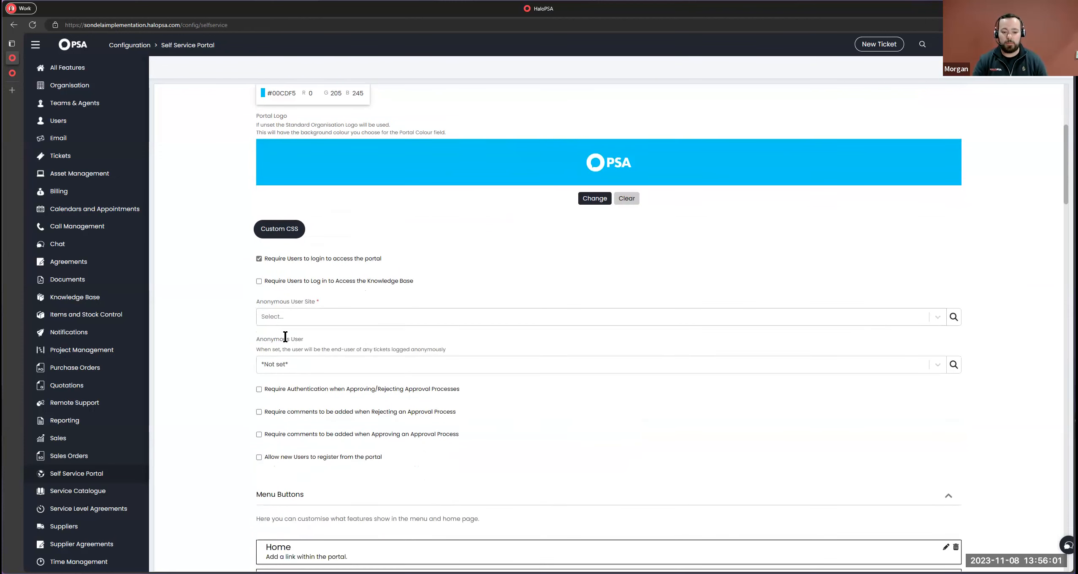
pyautogui.scroll(-1, 275, 309)
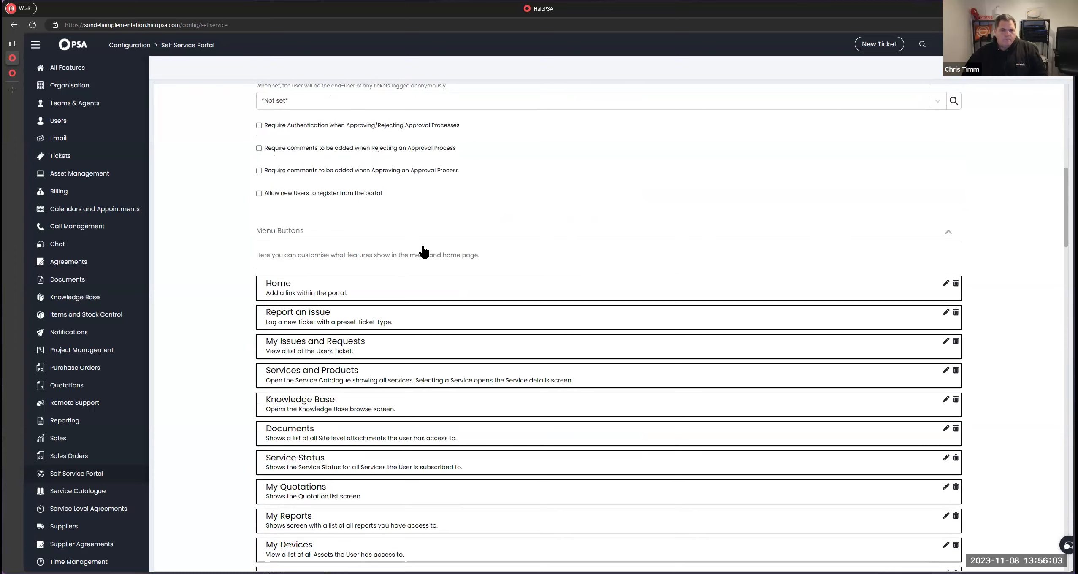
pyautogui.scroll(7, 333, 217)
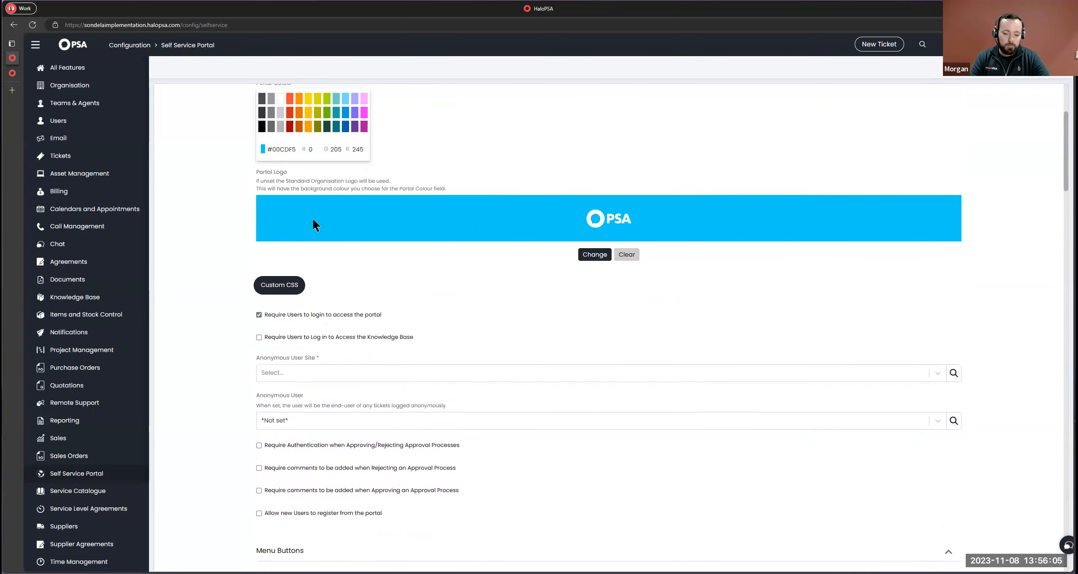
pyautogui.scroll(-4, 311, 253)
pyautogui.scroll(7, 306, 270)
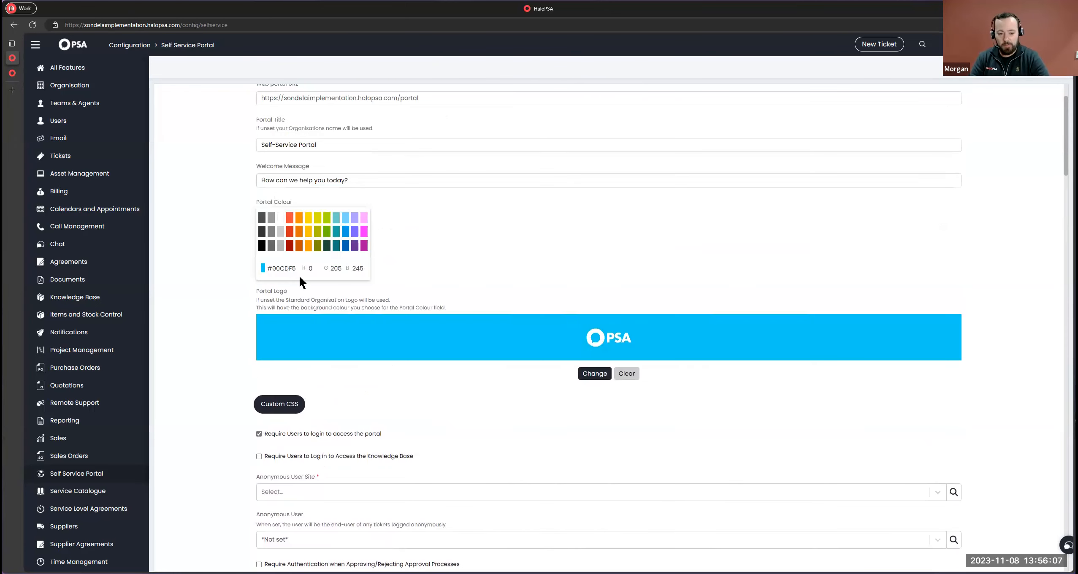
pyautogui.scroll(-2, 297, 275)
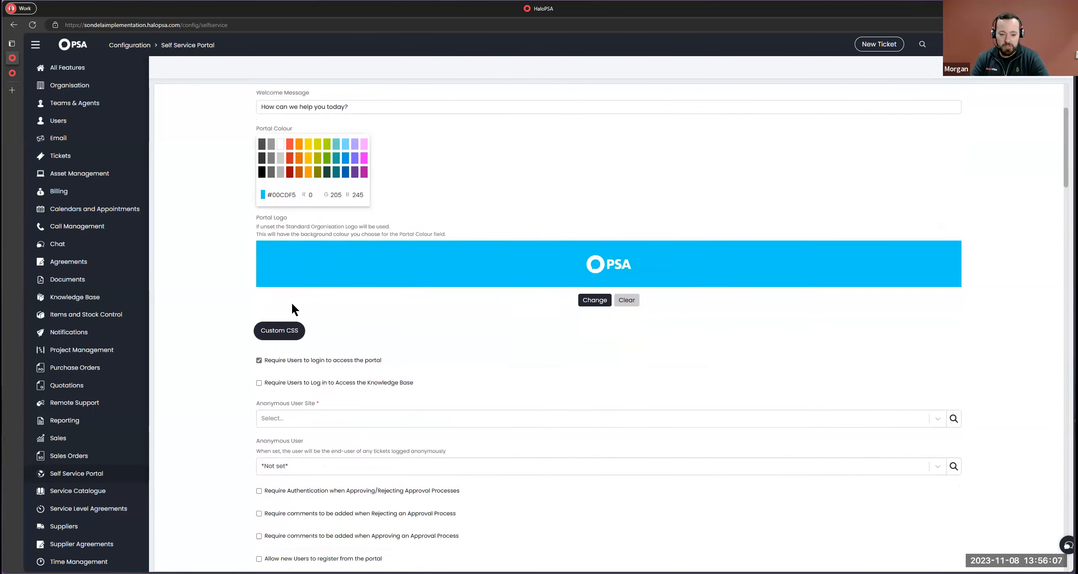
# Look through the Portal Custom CSS, view the portal's My Issues and Requests page, and close the CSS editor without saving.
pyautogui.click(272, 337)
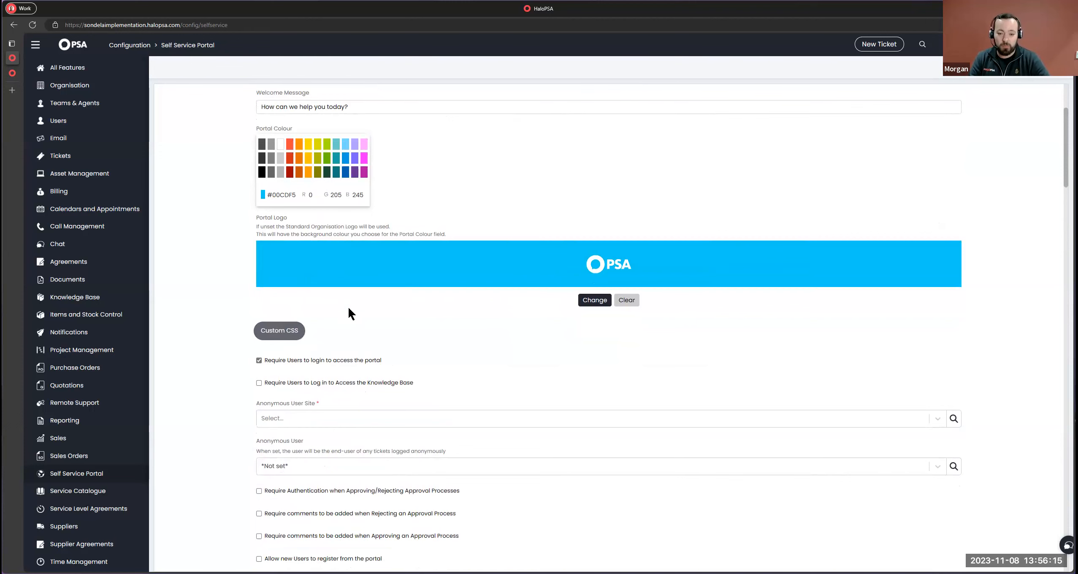
pyautogui.scroll(-5, 481, 236)
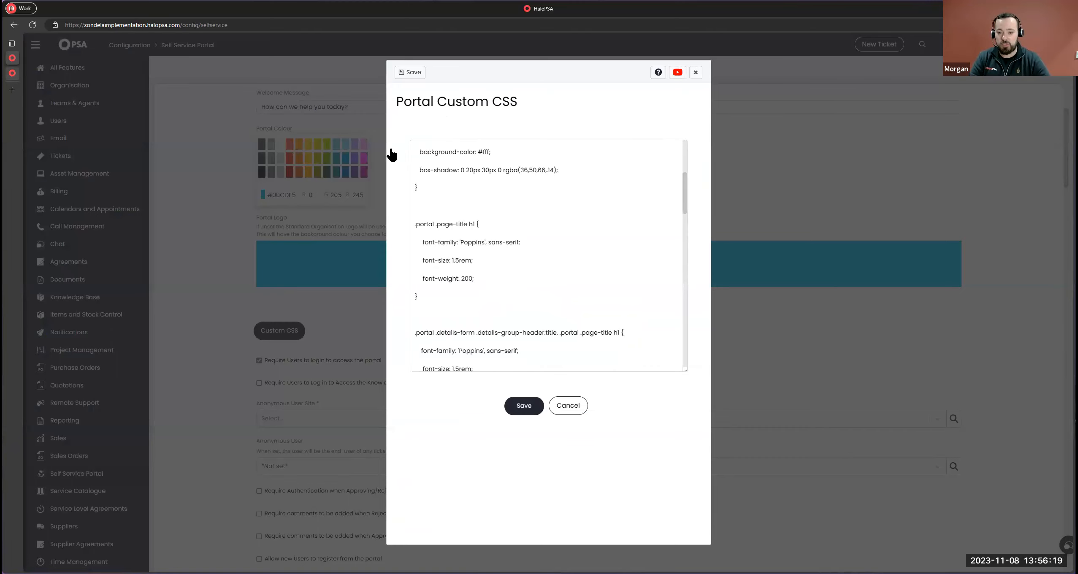
pyautogui.hotkey('ctrl', 'Tab')
pyautogui.click(447, 177)
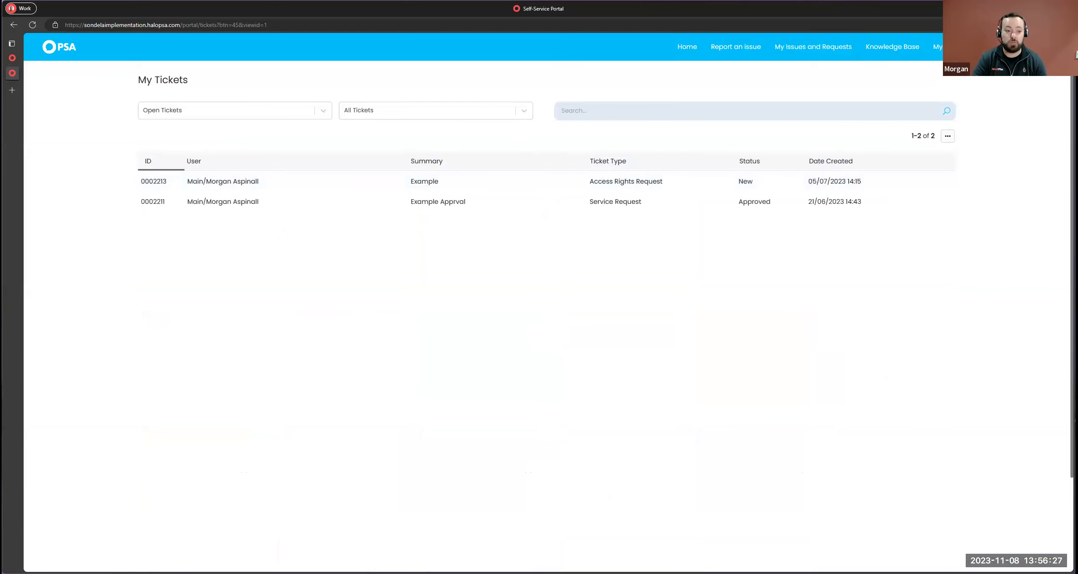
pyautogui.click(11, 58)
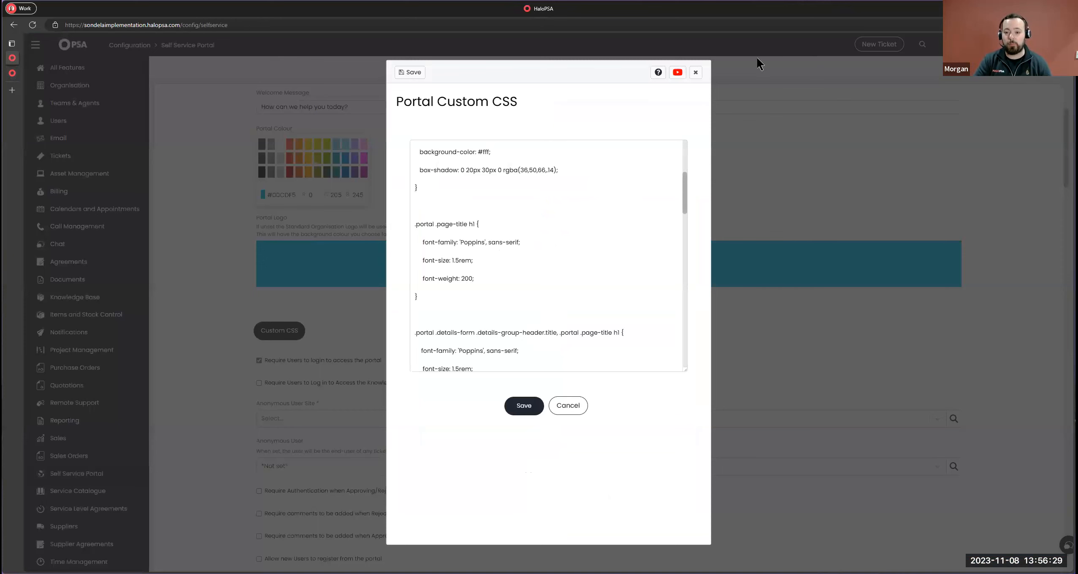
pyautogui.click(695, 72)
# Review the portal access and approval options, focusing on requiring users to log in to access the portal.
pyautogui.scroll(-3, 446, 340)
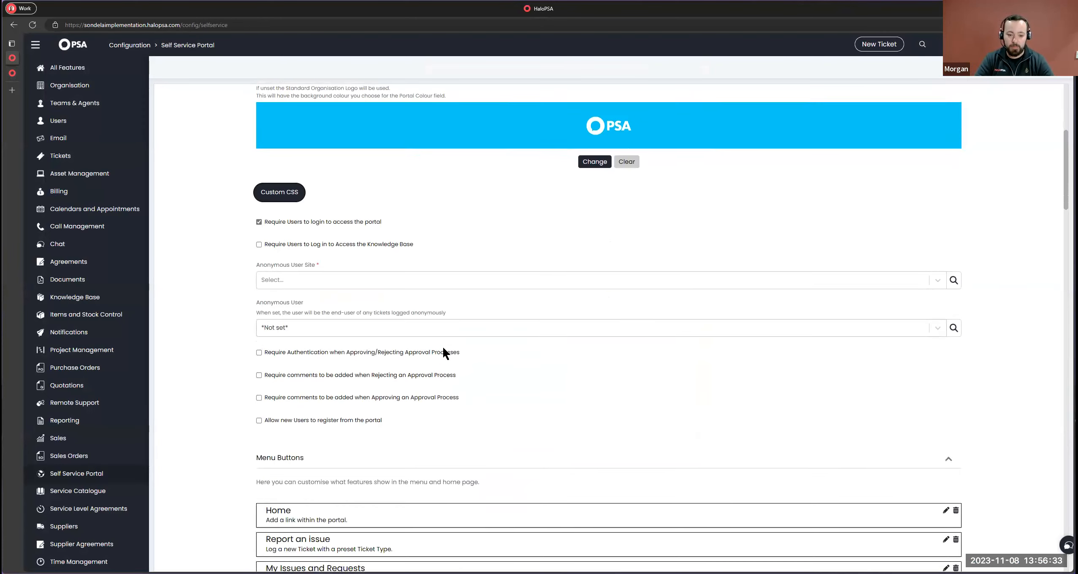
pyautogui.moveTo(381, 422); pyautogui.dragTo(209, 220)
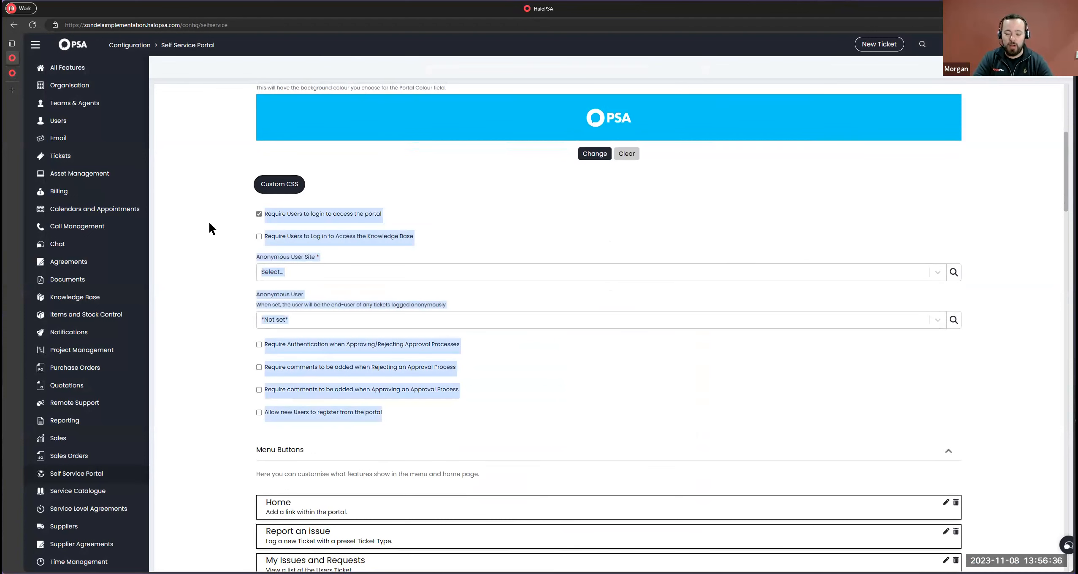
pyautogui.click(225, 239)
pyautogui.moveTo(394, 212); pyautogui.dragTo(264, 209)
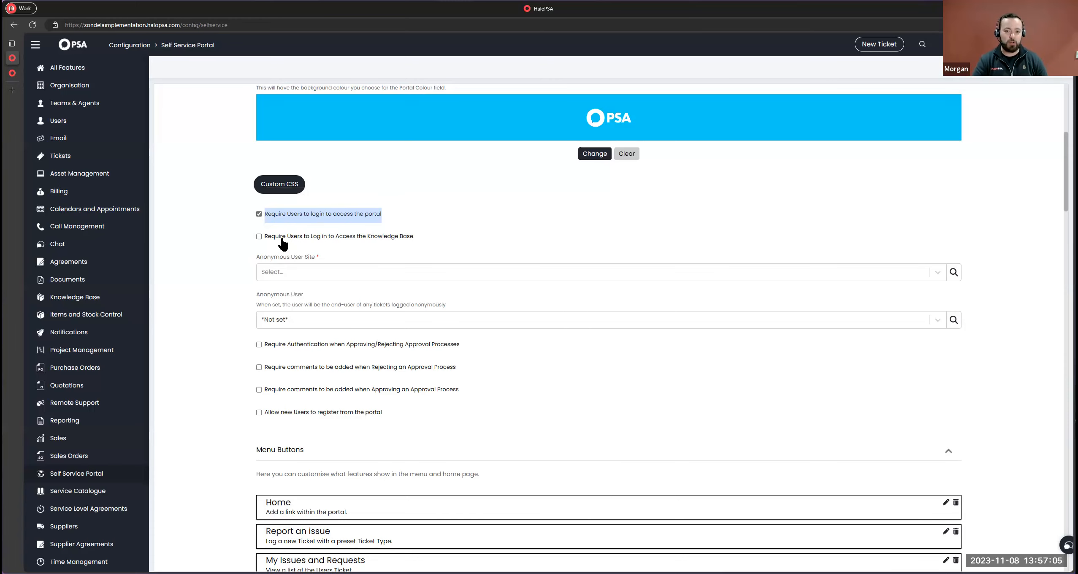
pyautogui.scroll(-3, 281, 244)
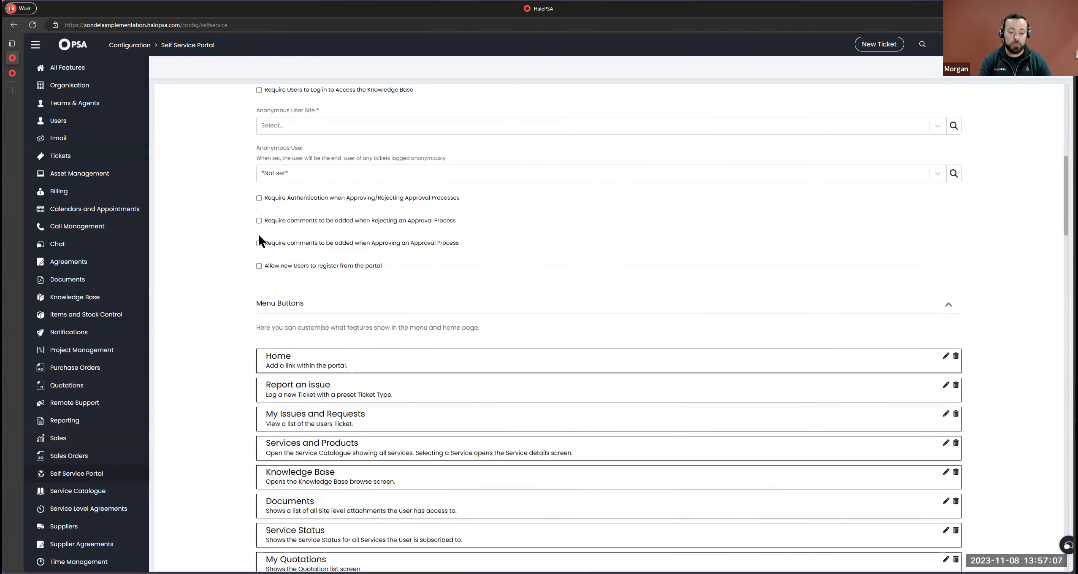
pyautogui.scroll(5, 258, 233)
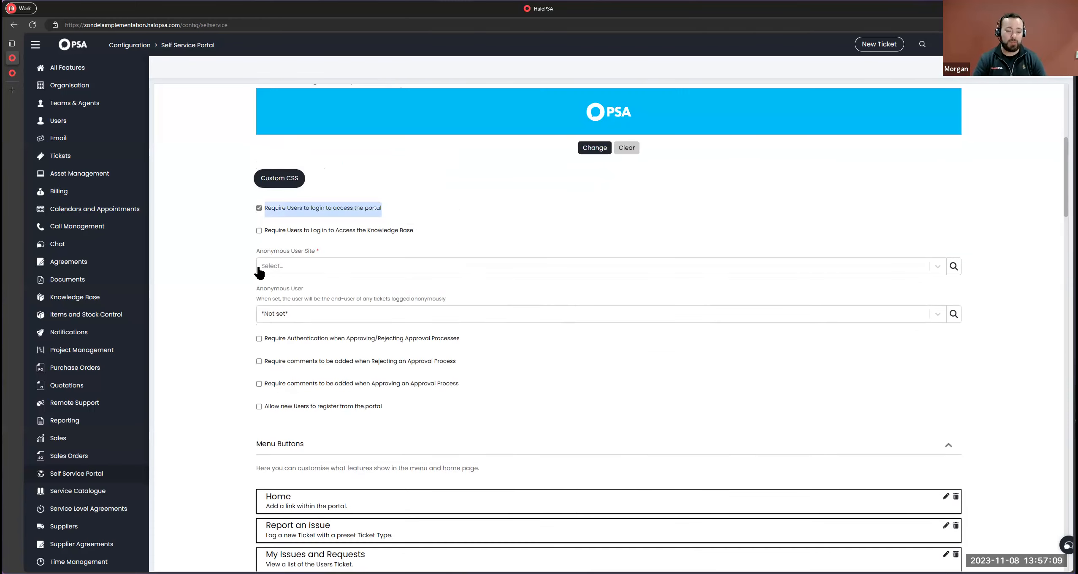
pyautogui.scroll(-2, 276, 367)
pyautogui.scroll(-4, 279, 374)
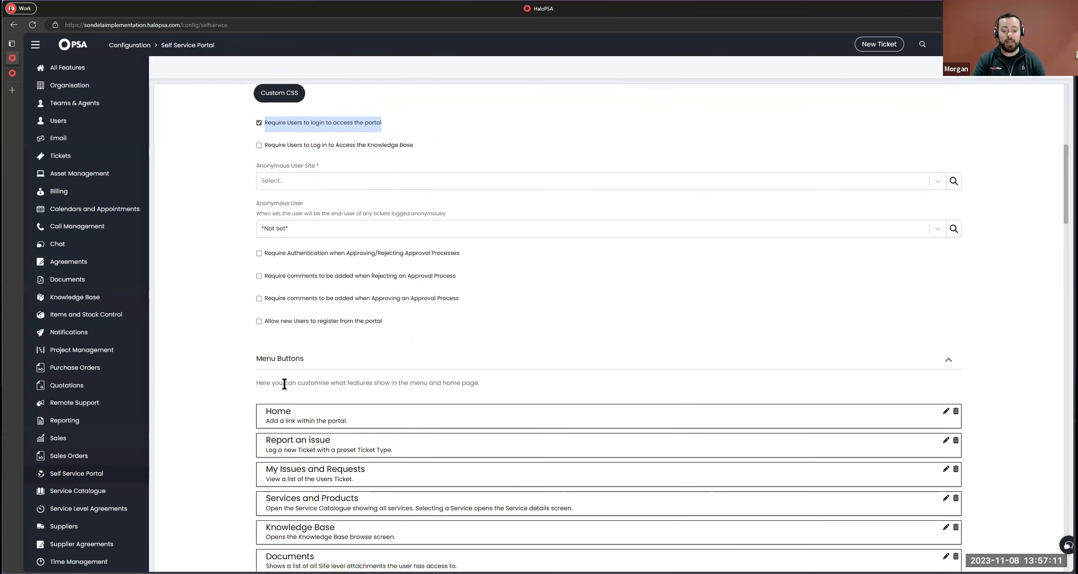
pyautogui.scroll(5, 328, 325)
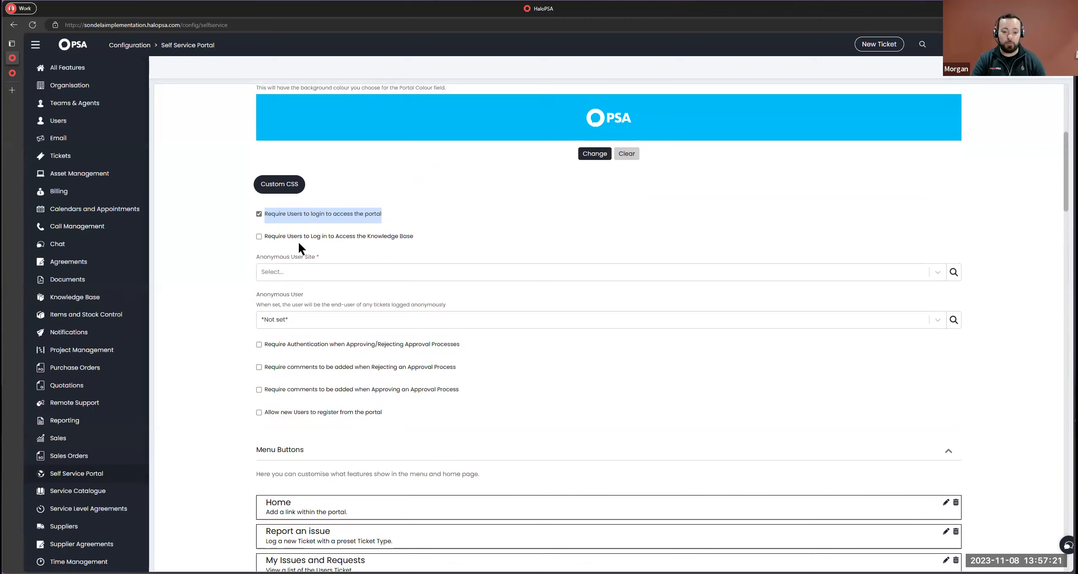
# Examine the Knowledge Base login option and the option requiring authentication when approving or rejecting approval processes.
pyautogui.moveTo(303, 237); pyautogui.dragTo(427, 239)
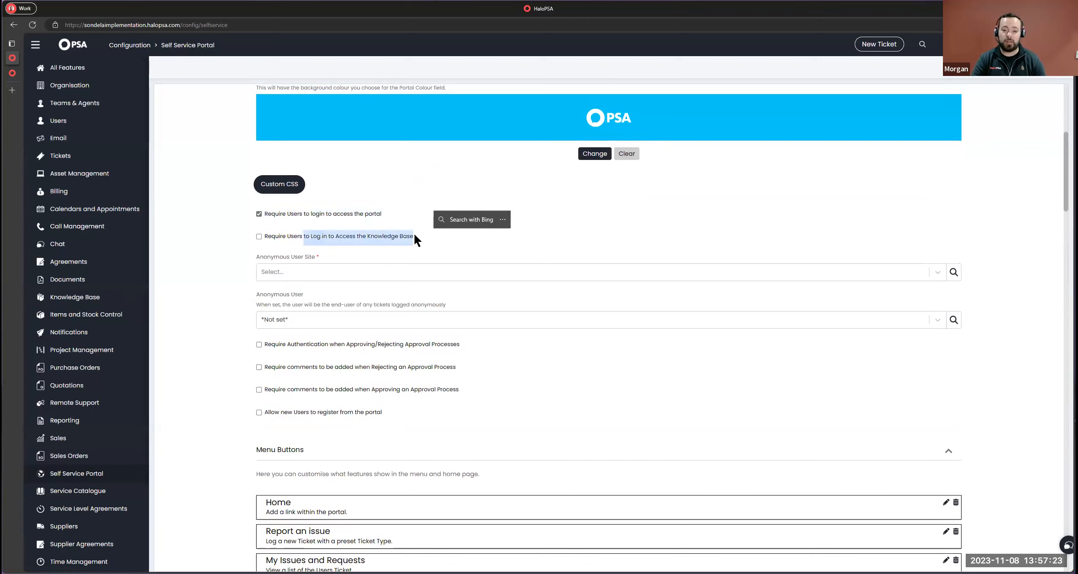
pyautogui.moveTo(272, 245); pyautogui.dragTo(400, 245)
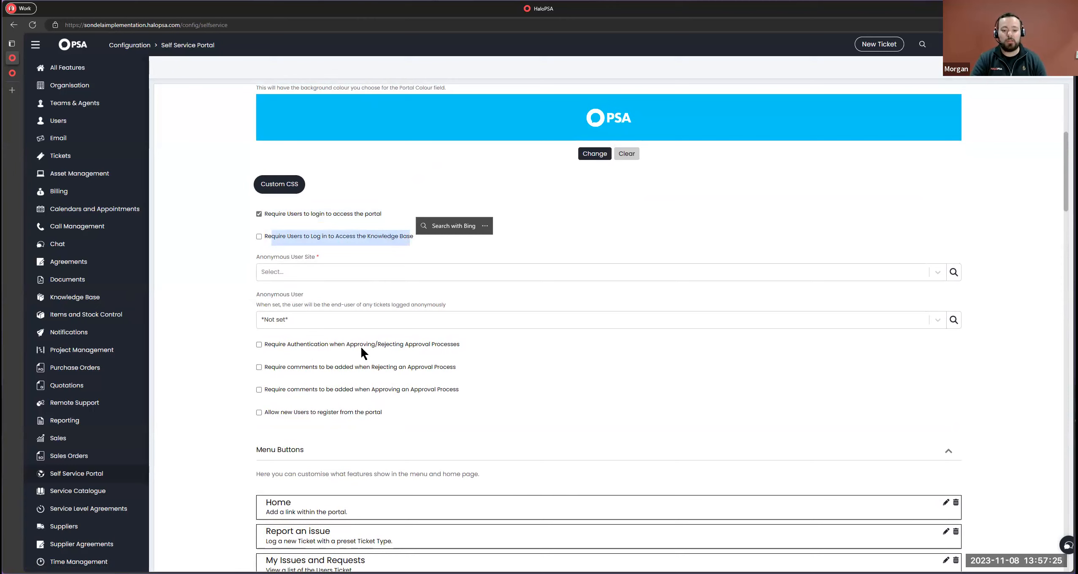
pyautogui.moveTo(325, 346); pyautogui.dragTo(468, 340)
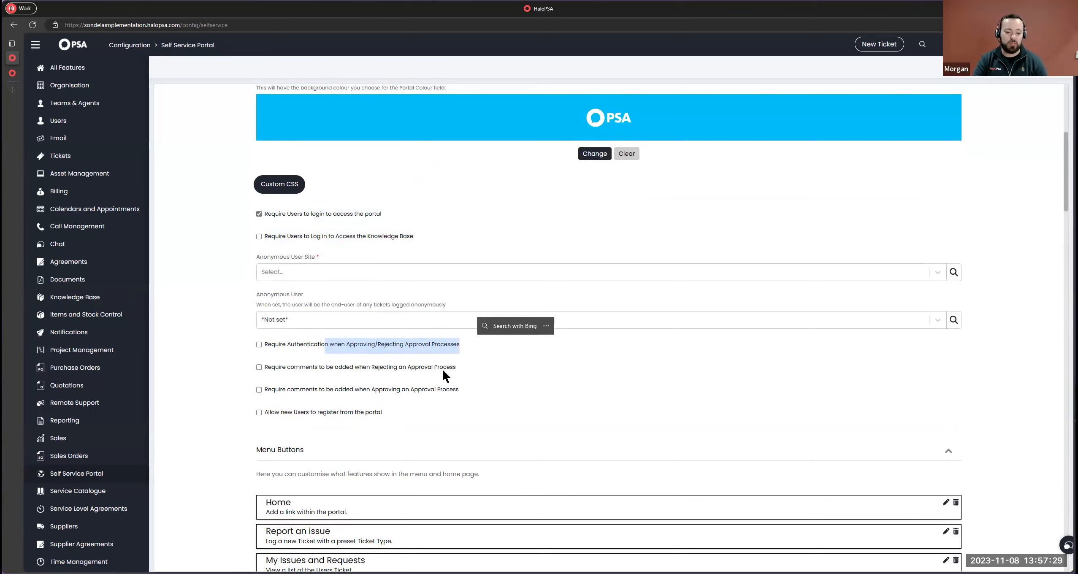
pyautogui.click(257, 291)
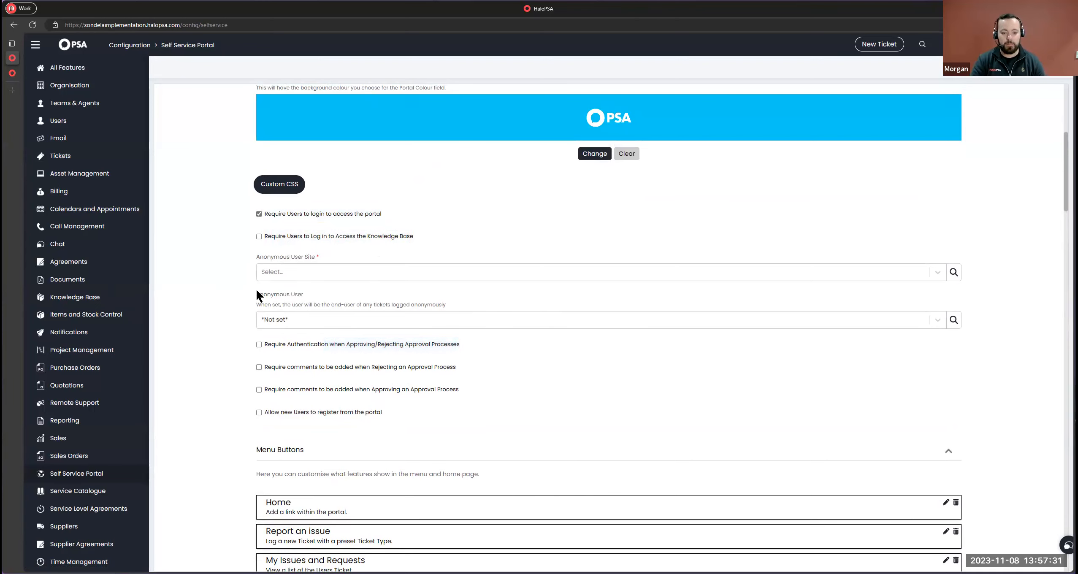
pyautogui.scroll(-5, 257, 291)
pyautogui.scroll(4, 257, 292)
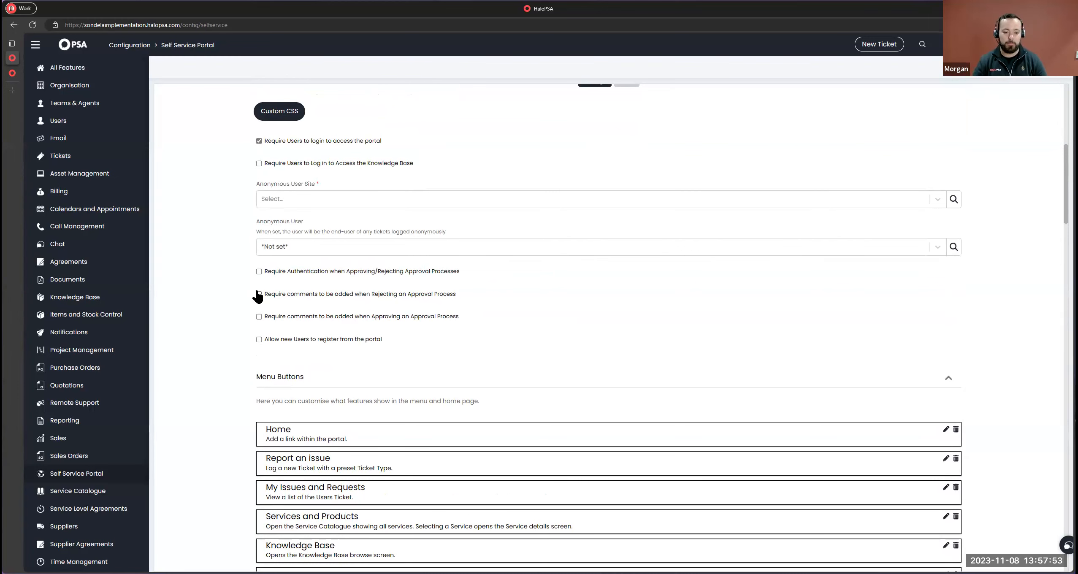
# Delete every menu button except Home, from Report an issue through My Invoices, in the Self Service Portal configuration.
pyautogui.scroll(-7, 324, 348)
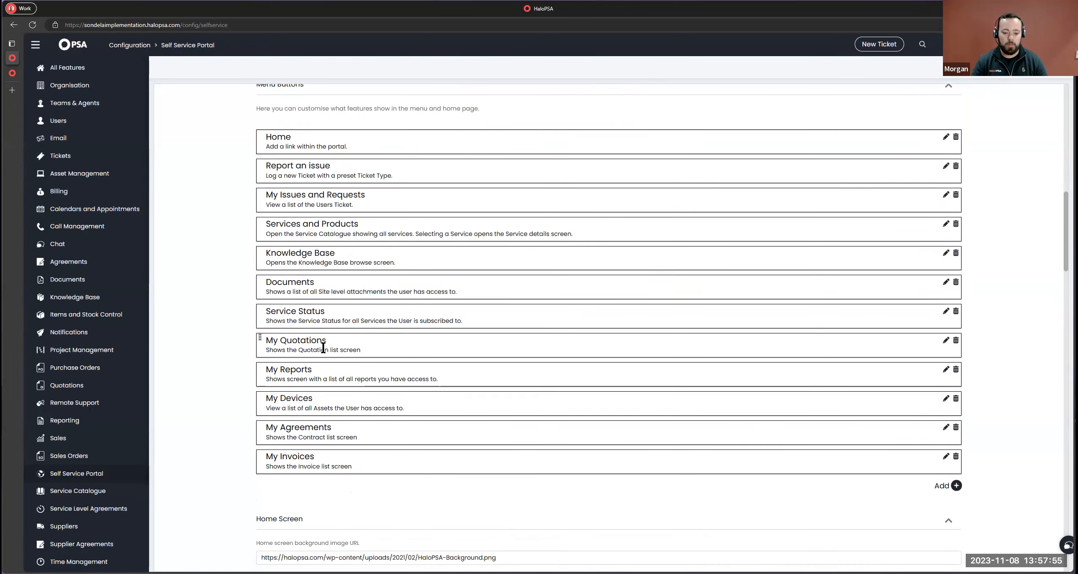
pyautogui.scroll(2, 348, 340)
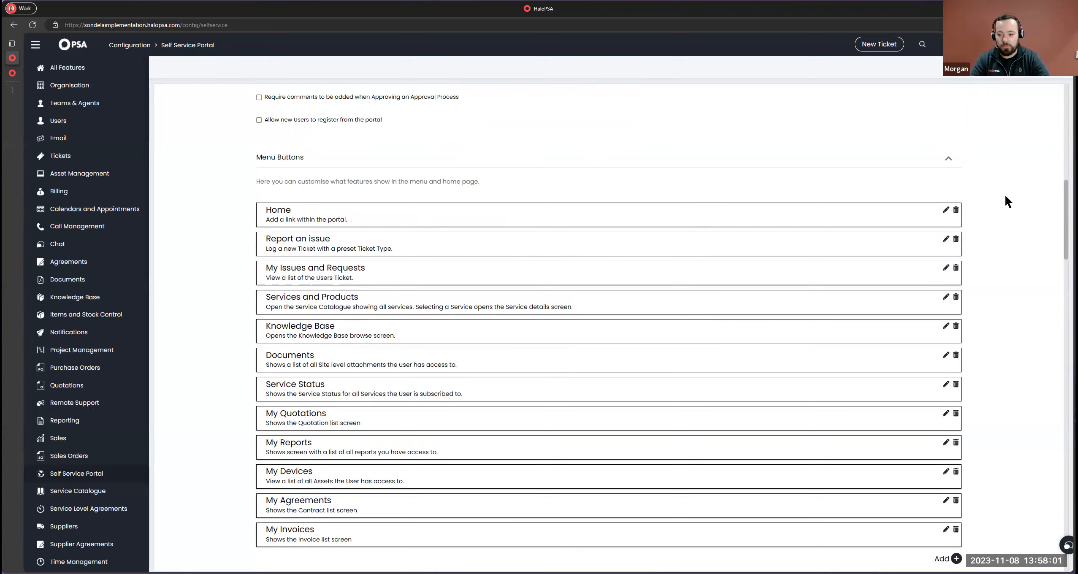
pyautogui.click(955, 240)
pyautogui.click(955, 240)
pyautogui.click(955, 239)
pyautogui.click(955, 240)
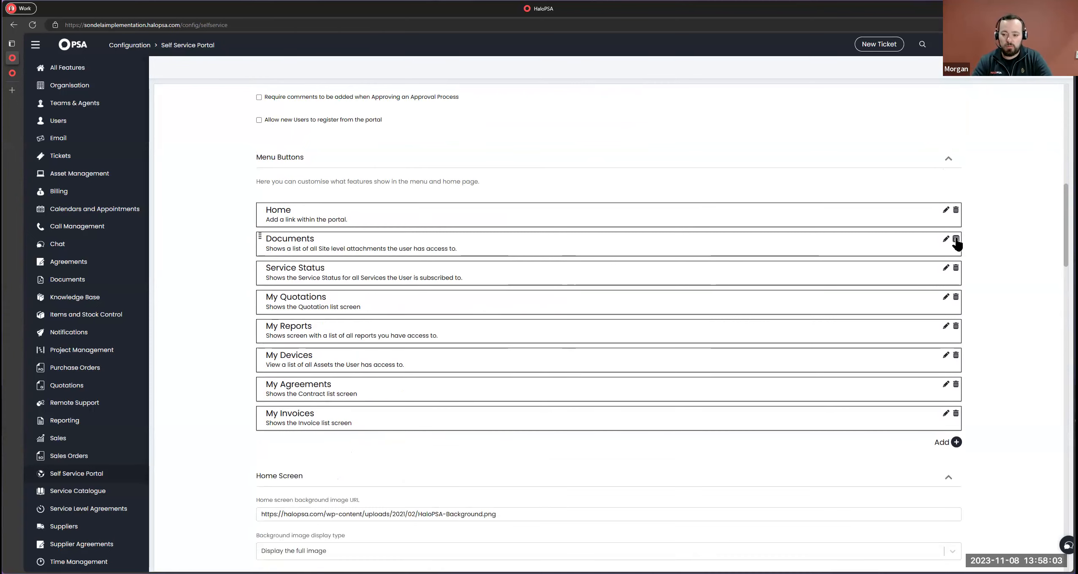
pyautogui.click(955, 239)
pyautogui.click(955, 239)
pyautogui.click(955, 240)
pyautogui.click(955, 239)
pyautogui.click(956, 240)
pyautogui.click(955, 239)
pyautogui.click(956, 239)
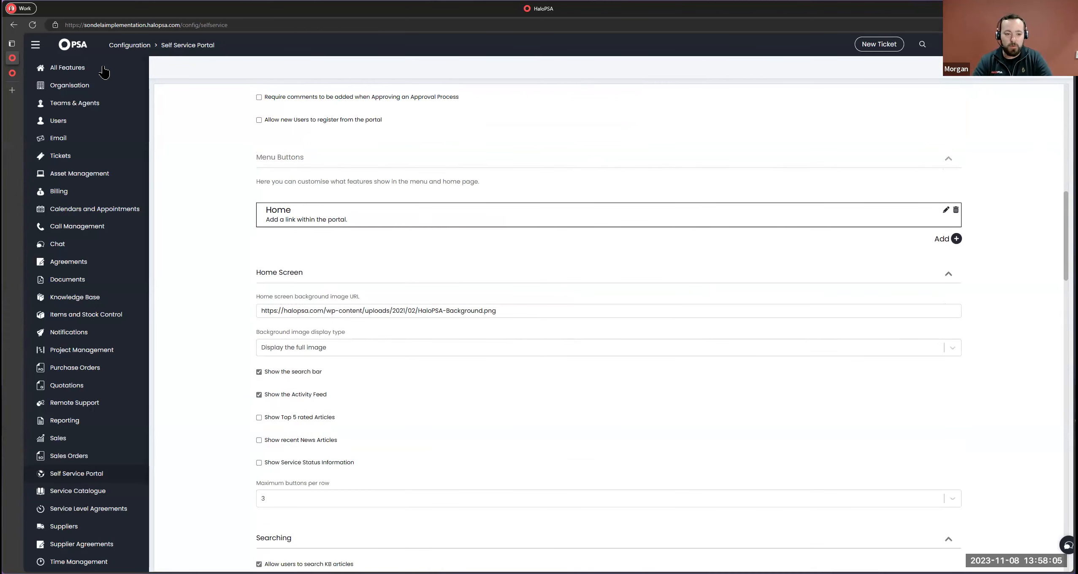
# Switch to the self-service portal tab and return to its home page to look over the tiles.
pyautogui.click(12, 73)
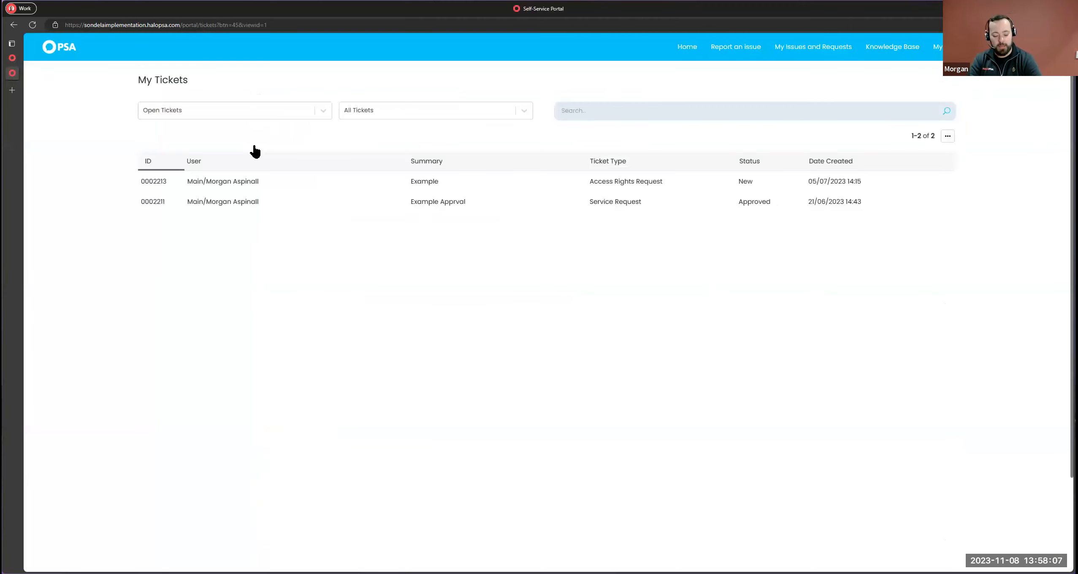
pyautogui.click(67, 48)
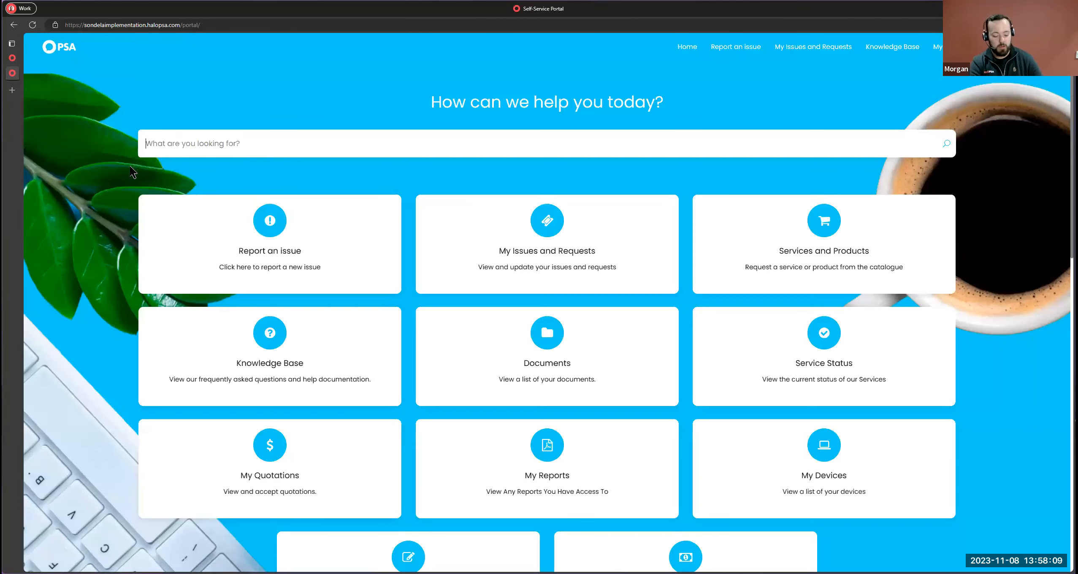
# Reload the self-service portal and the HaloPSA configuration page, and check which tiles the portal home page shows.
pyautogui.press('F5')
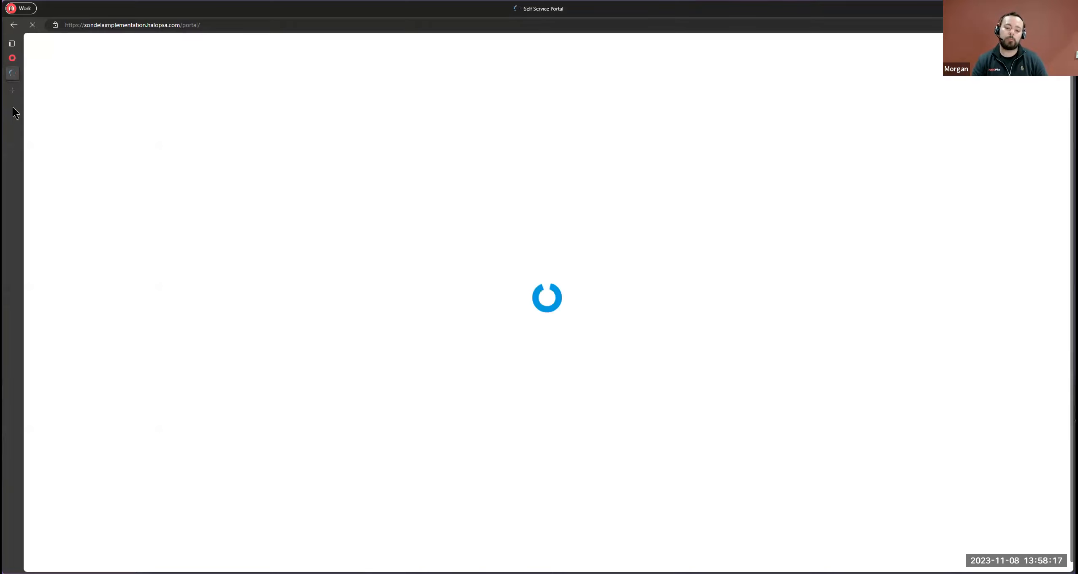
pyautogui.moveTo(17, 58)
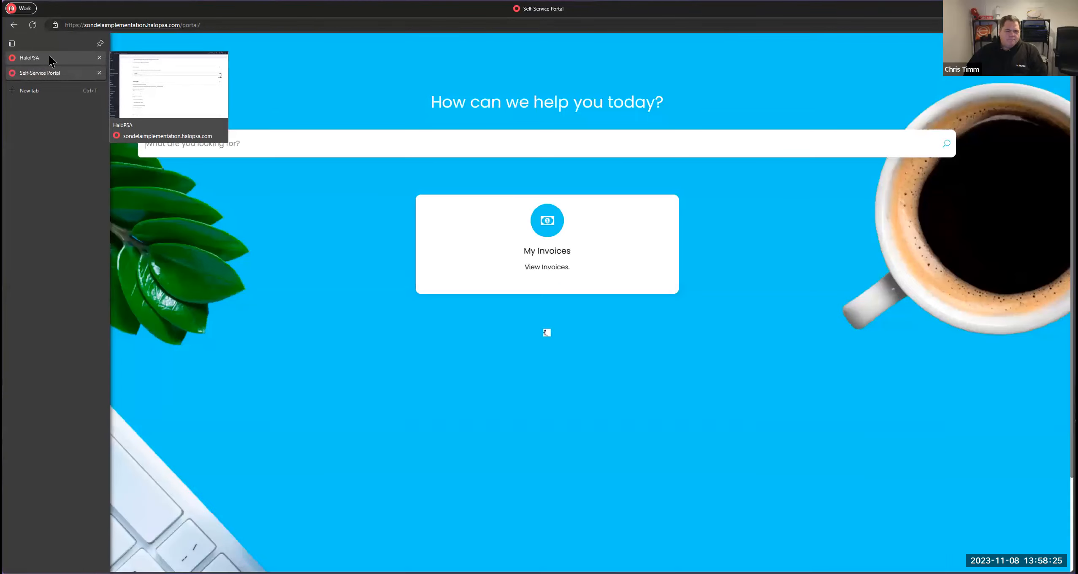
pyautogui.click(19, 62)
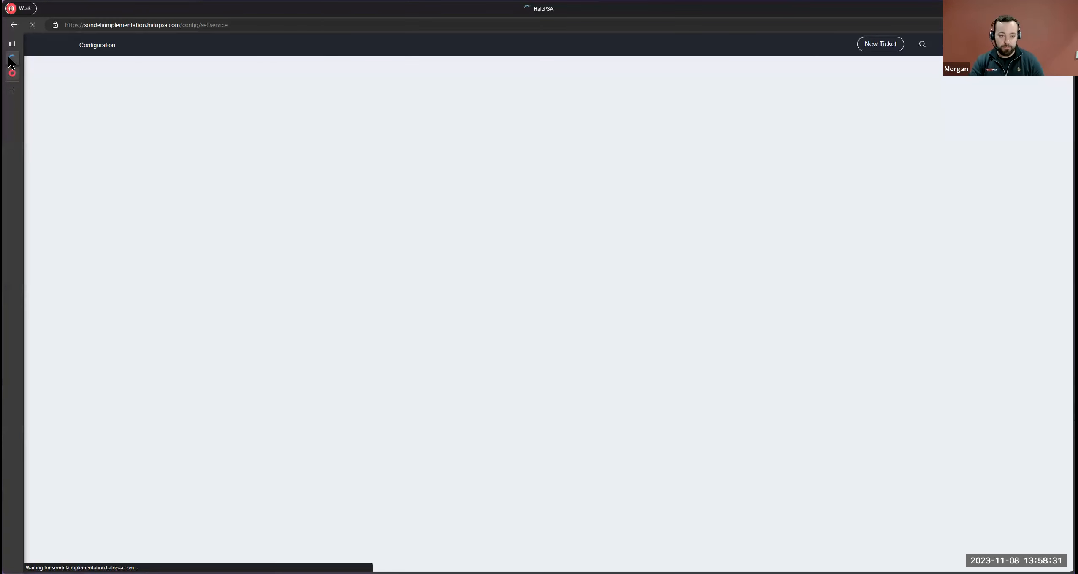
pyautogui.click(12, 73)
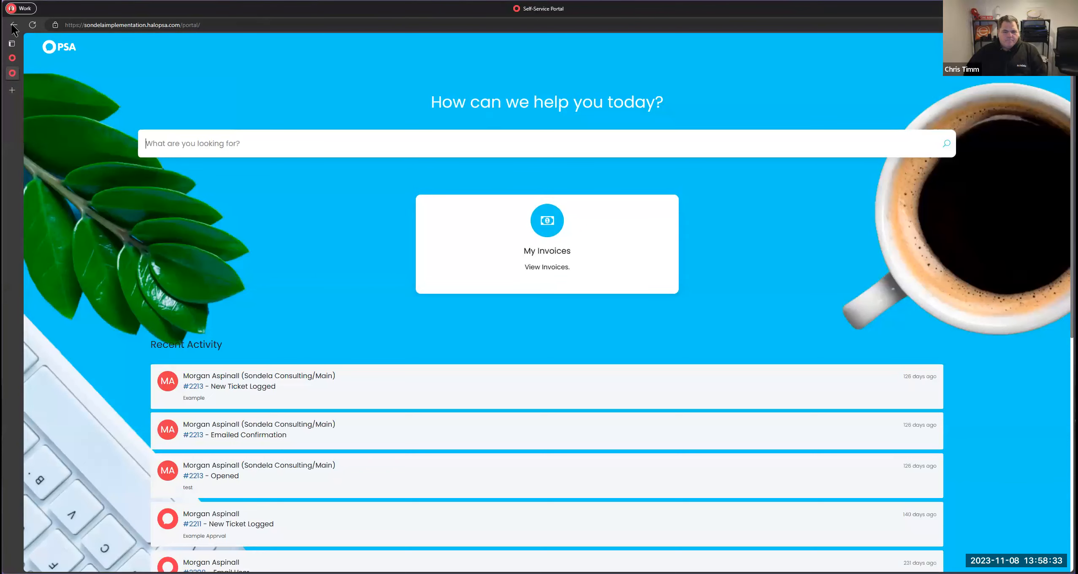
# Delete the My Invoices menu button in the Self Service Portal configuration.
pyautogui.click(13, 59)
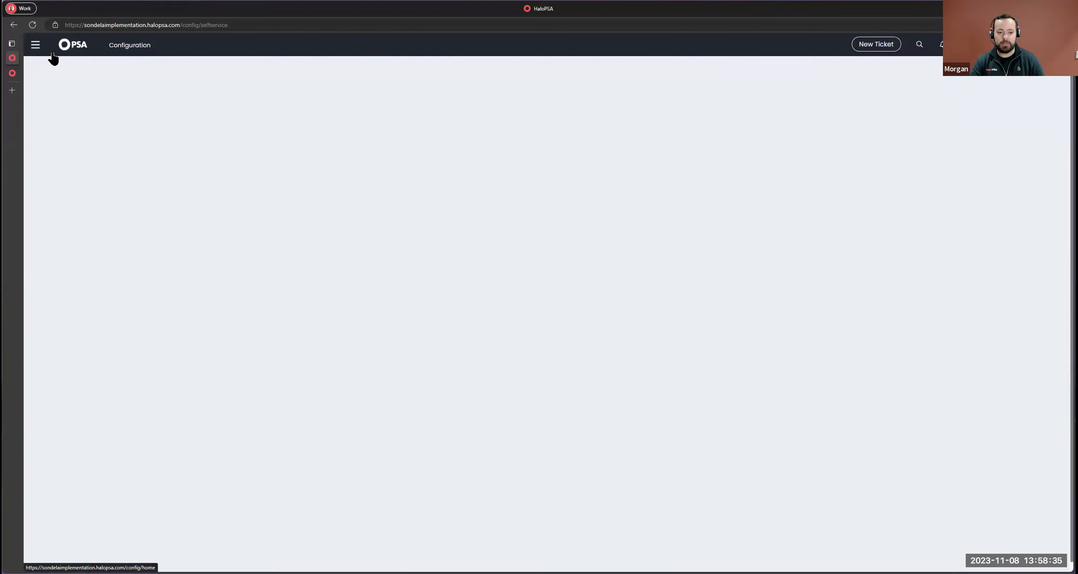
pyautogui.scroll(-10, 437, 280)
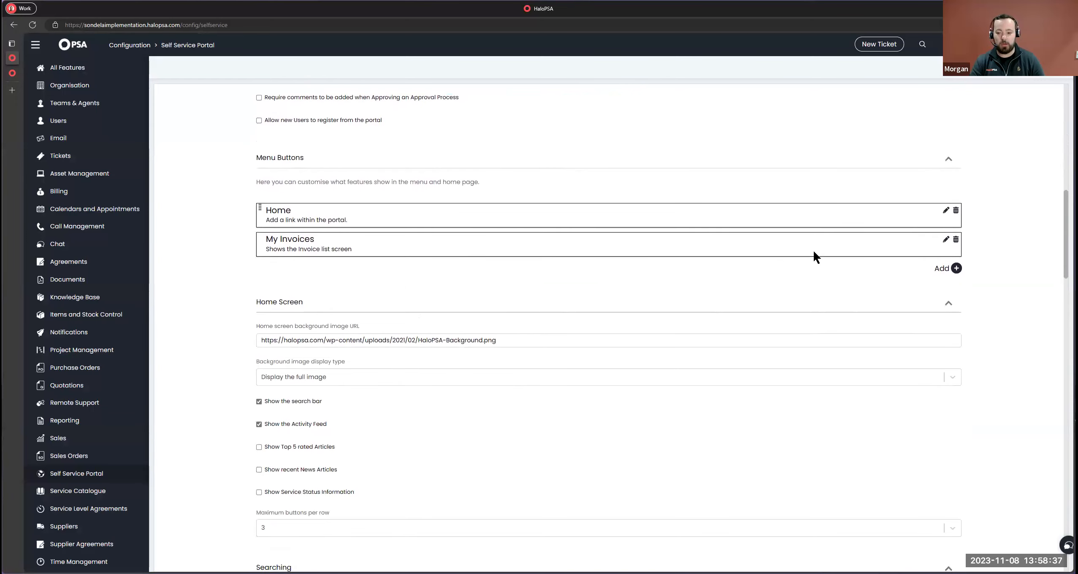
pyautogui.click(956, 240)
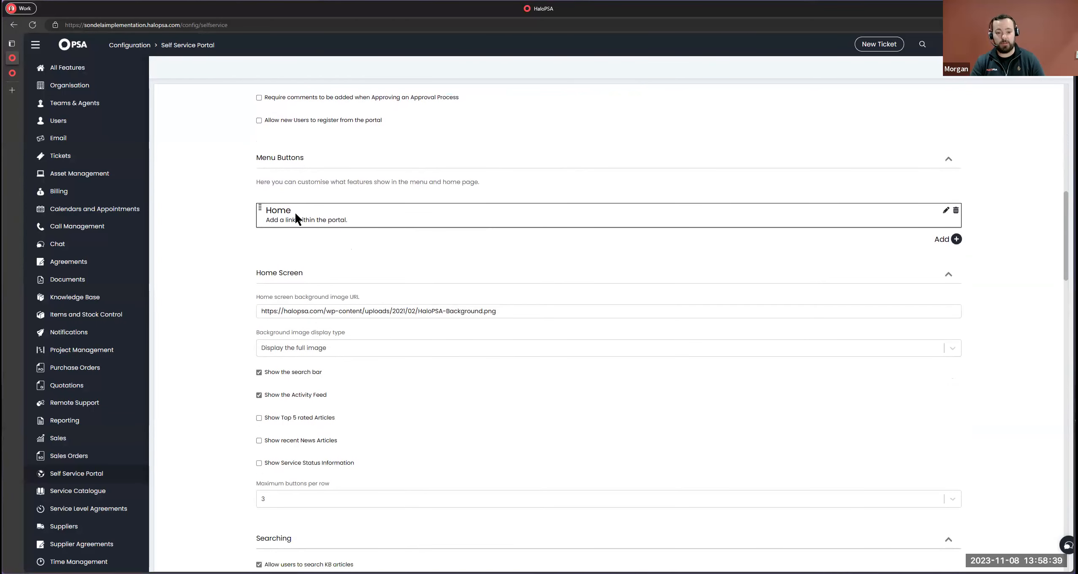
# Reload the self-service portal home page and check it without the My Invoices tile.
pyautogui.click(12, 73)
pyautogui.press('F5')
pyautogui.moveTo(20, 72)
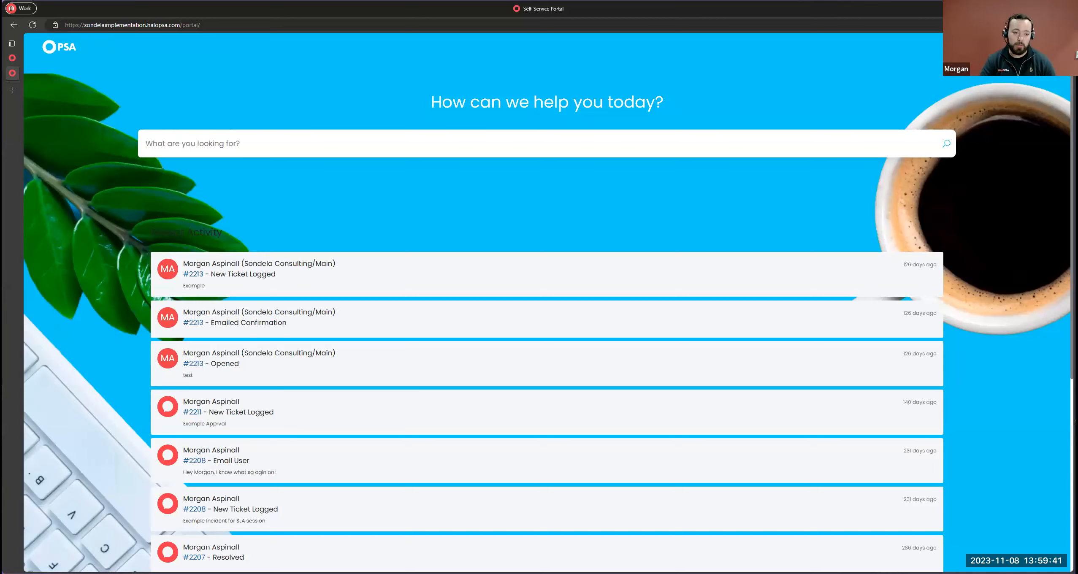
# Return to the Self Service Portal configuration and start a new menu button, opening its function choices.
pyautogui.click(17, 58)
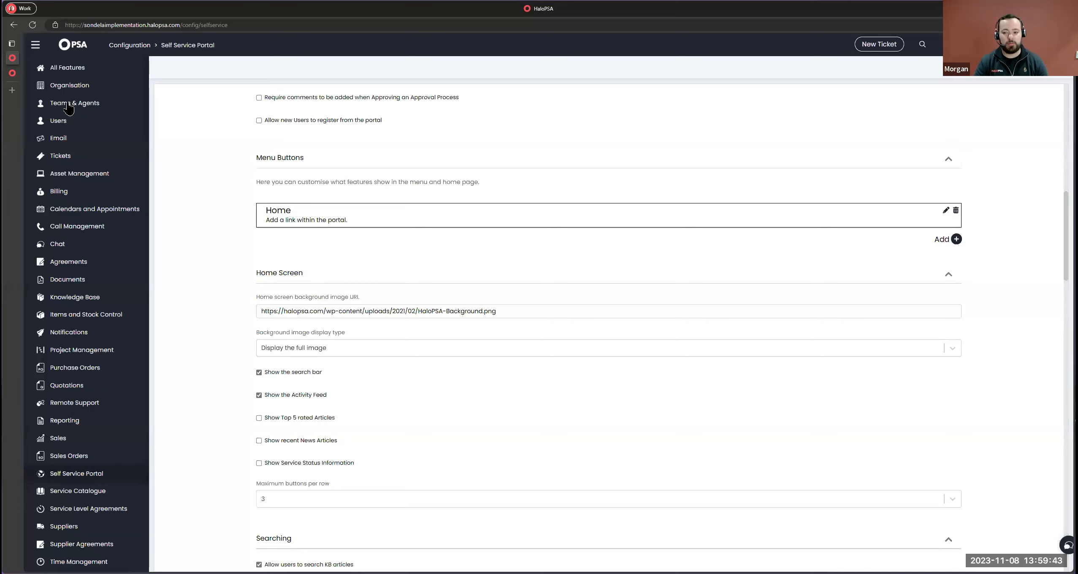
pyautogui.click(955, 239)
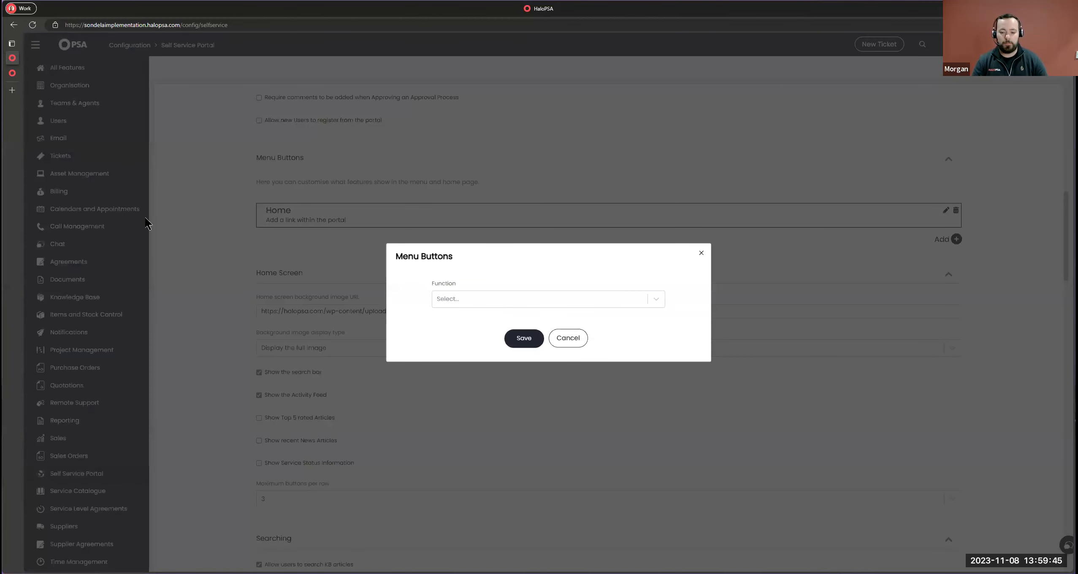
pyautogui.click(701, 254)
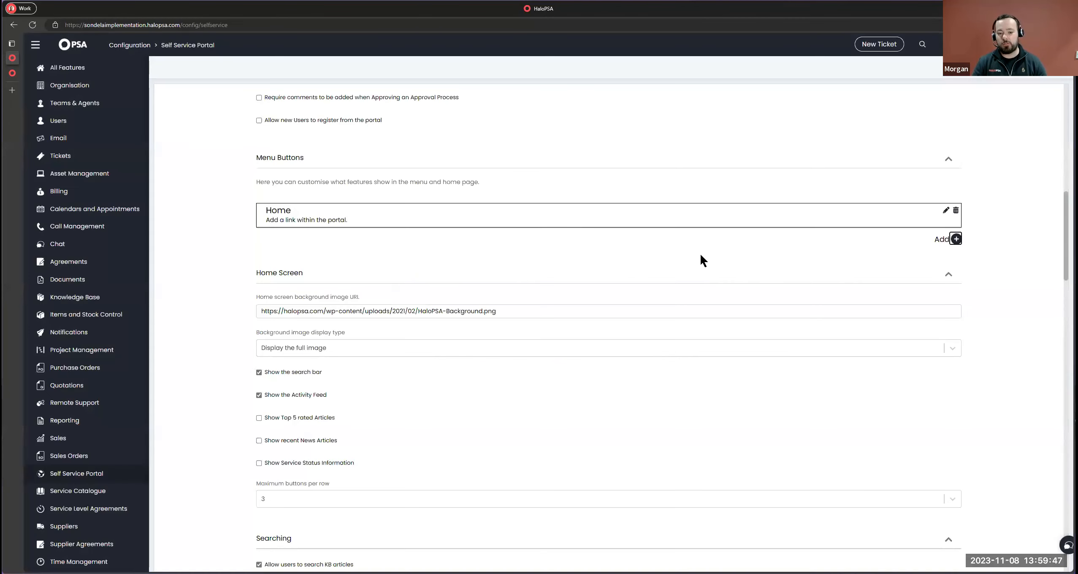
pyautogui.click(955, 240)
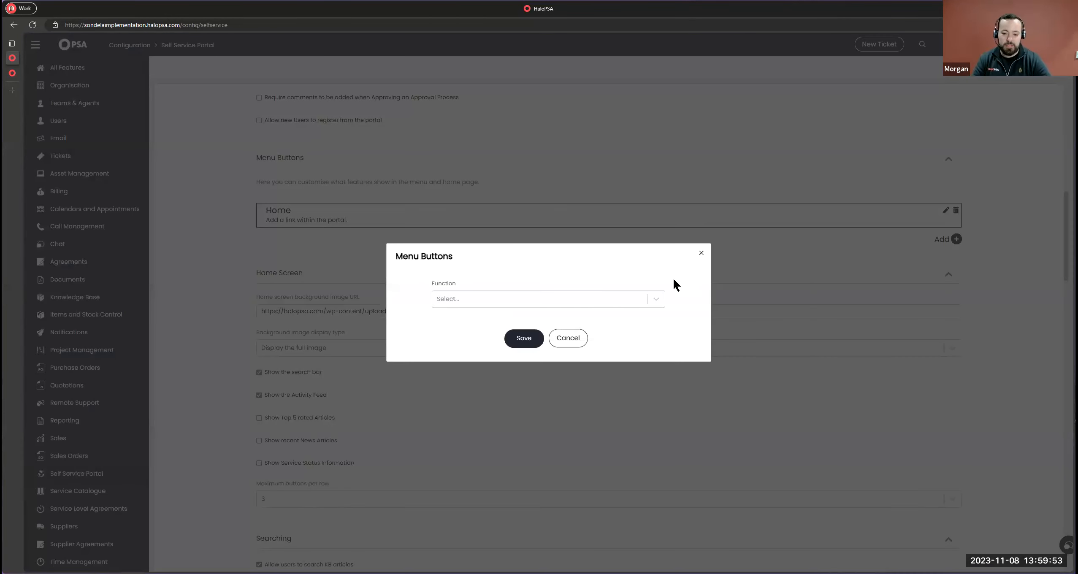
pyautogui.click(654, 298)
# Examine the functions available for a menu button, including the New Ticket, Ticket Type List, Custom Path and Custom URL options.
pyautogui.scroll(-3, 630, 286)
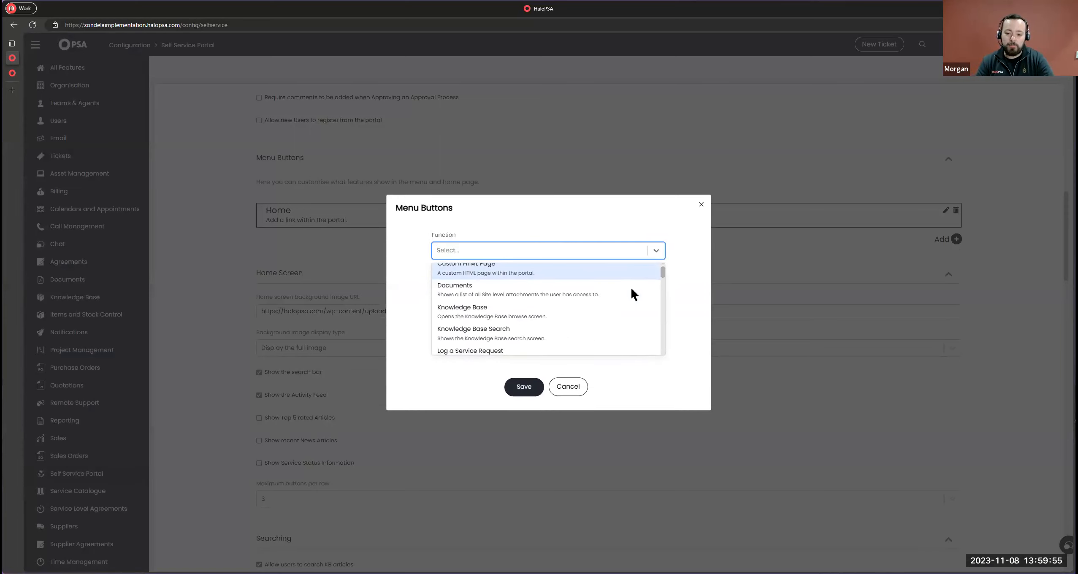
pyautogui.scroll(-8, 630, 292)
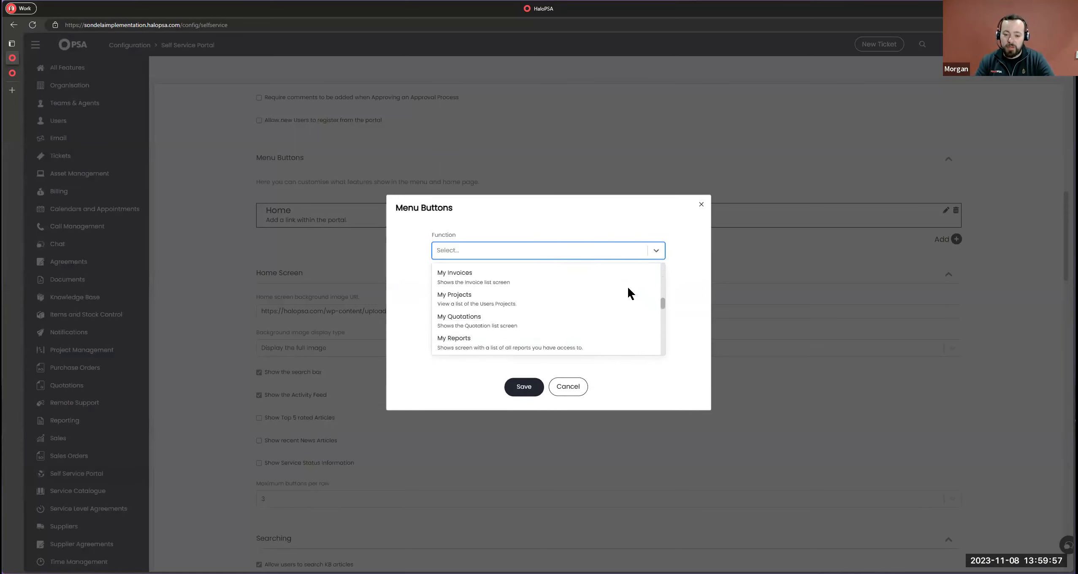
pyautogui.scroll(-10, 625, 294)
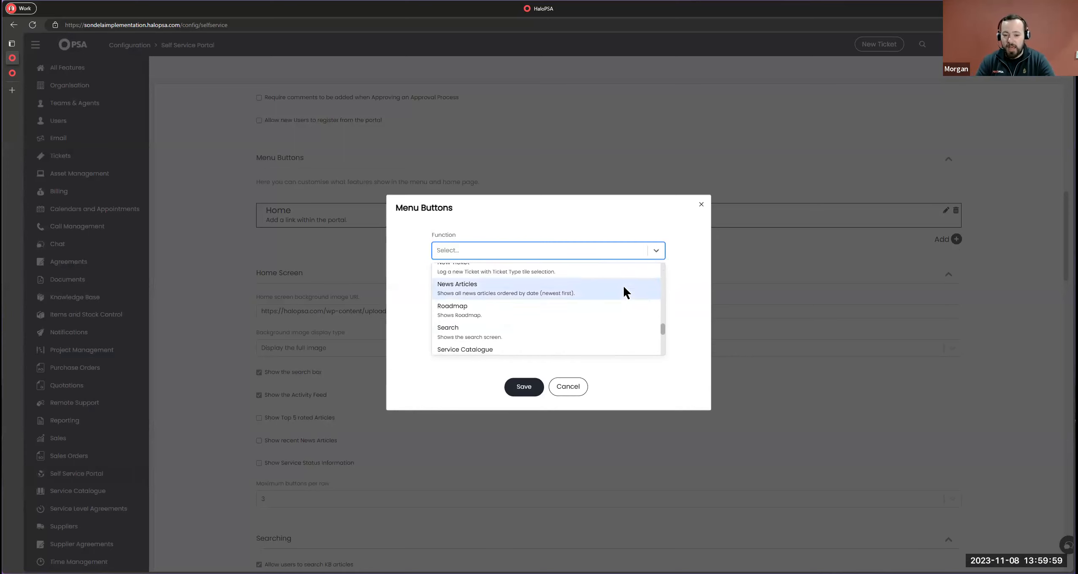
pyautogui.scroll(-2, 623, 290)
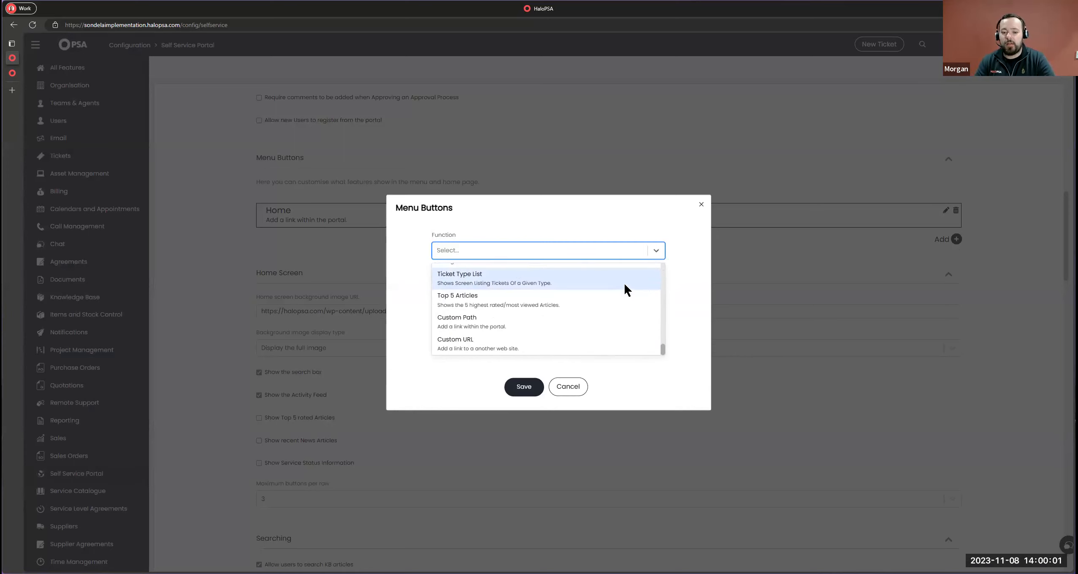
pyautogui.scroll(10, 568, 331)
pyautogui.scroll(-2, 553, 303)
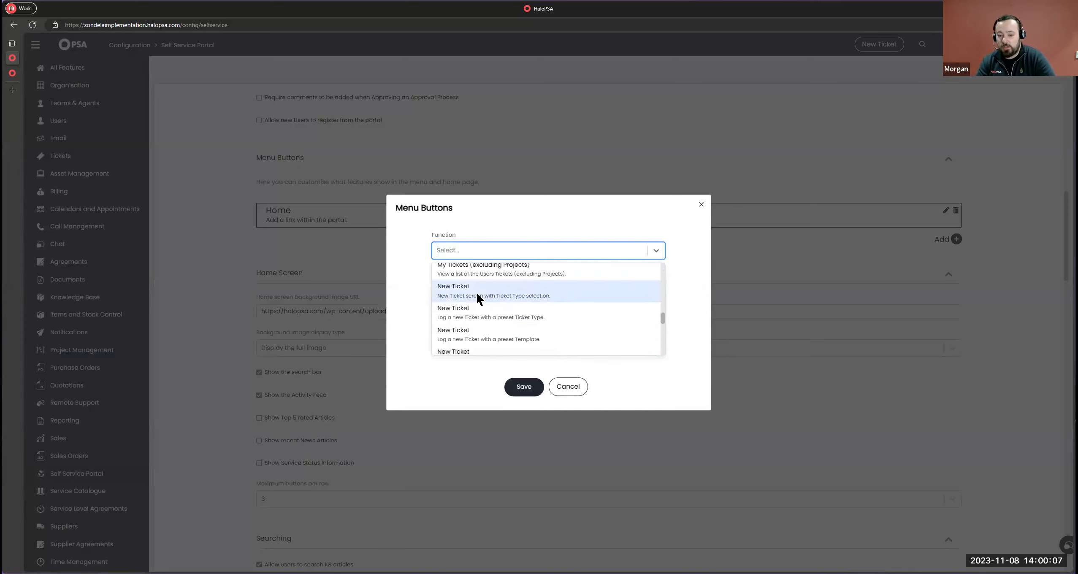
pyautogui.scroll(-7, 481, 300)
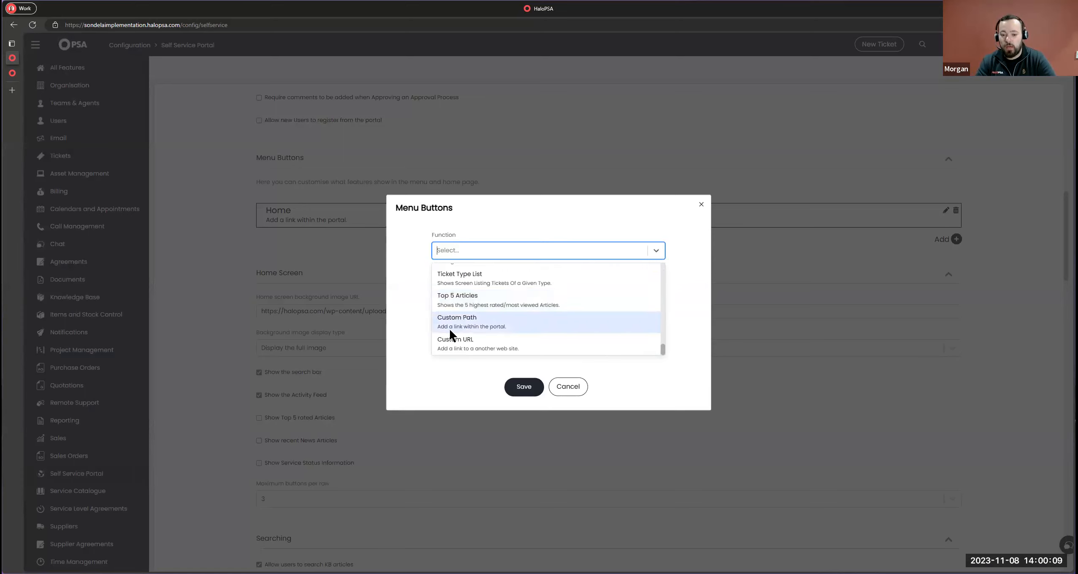
pyautogui.scroll(1, 464, 323)
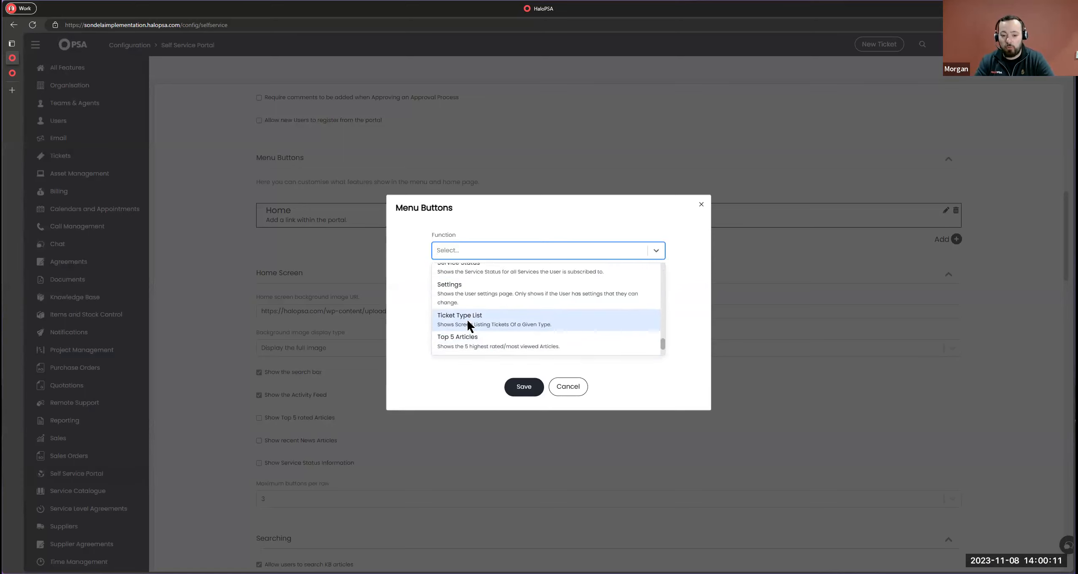
pyautogui.scroll(6, 467, 323)
pyautogui.scroll(5, 466, 320)
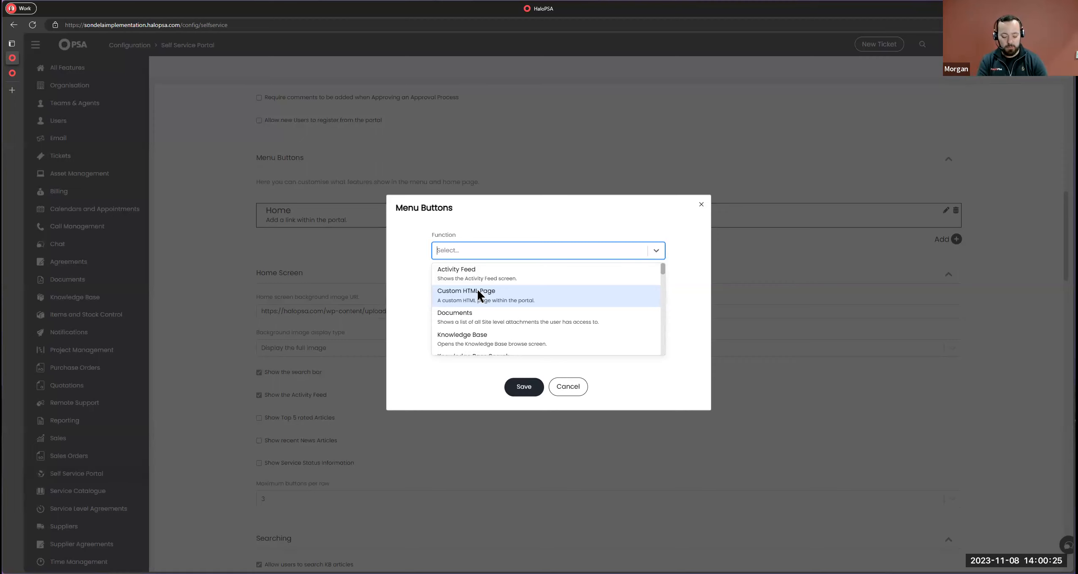
# Find the New Ticket function that logs a ticket with a preset Ticket Type and save it as the menu button's function.
pyautogui.write('new')
pyautogui.scroll(-1, 523, 317)
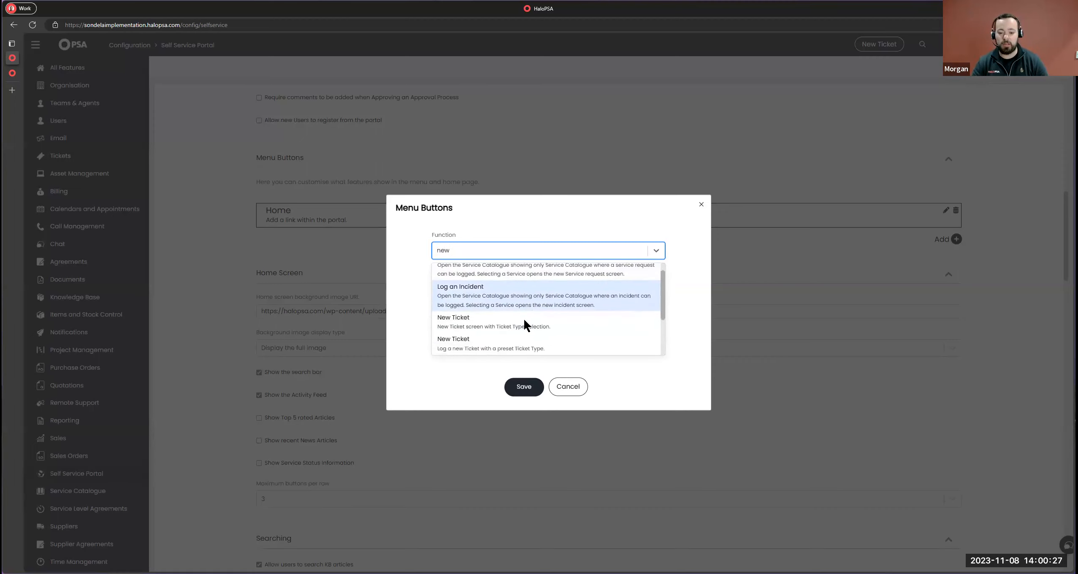
pyautogui.scroll(-1, 517, 308)
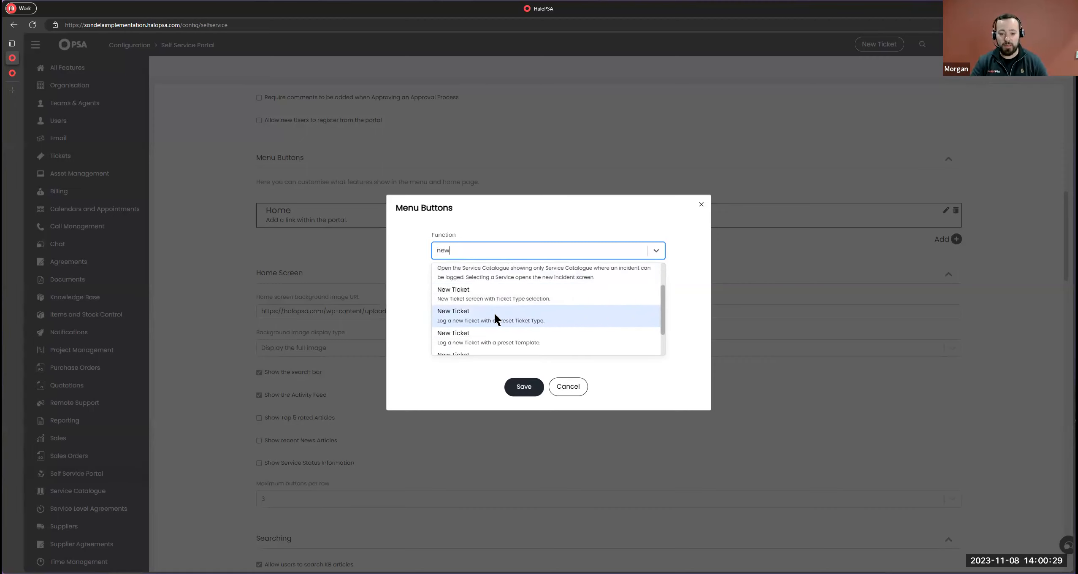
pyautogui.scroll(-1, 463, 295)
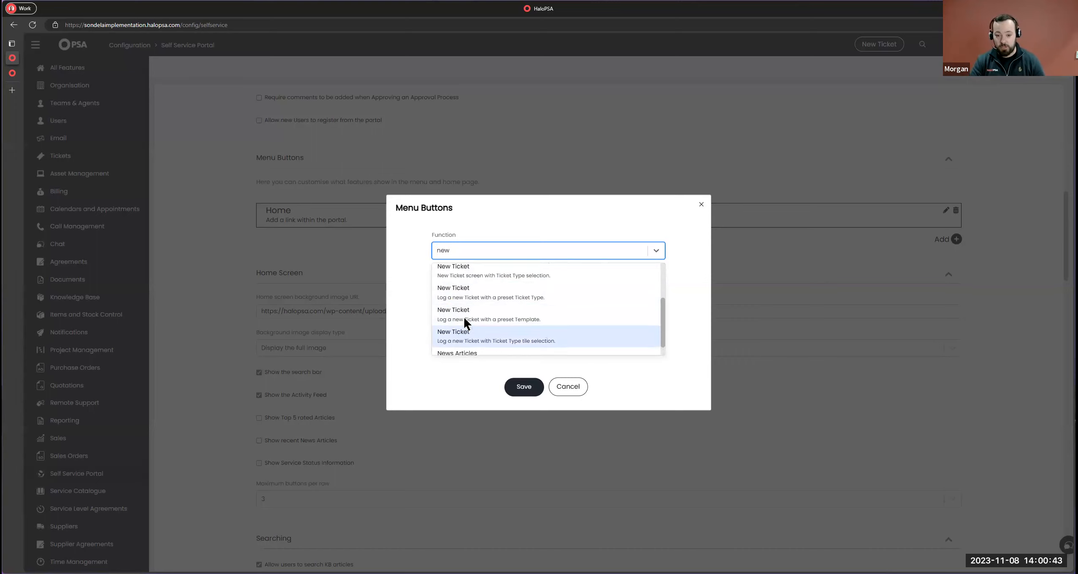
pyautogui.scroll(1, 455, 283)
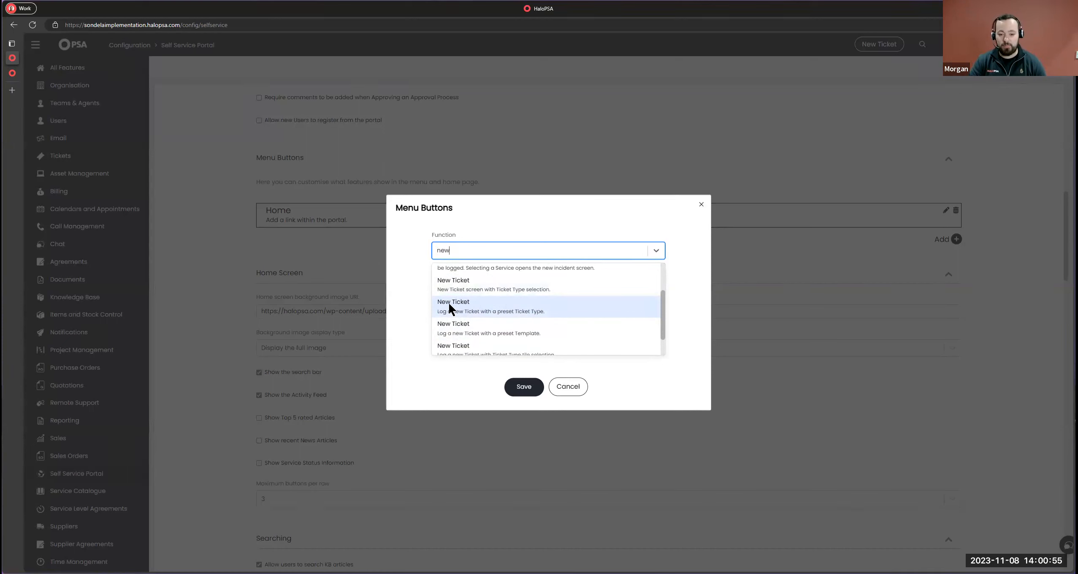
pyautogui.click(464, 309)
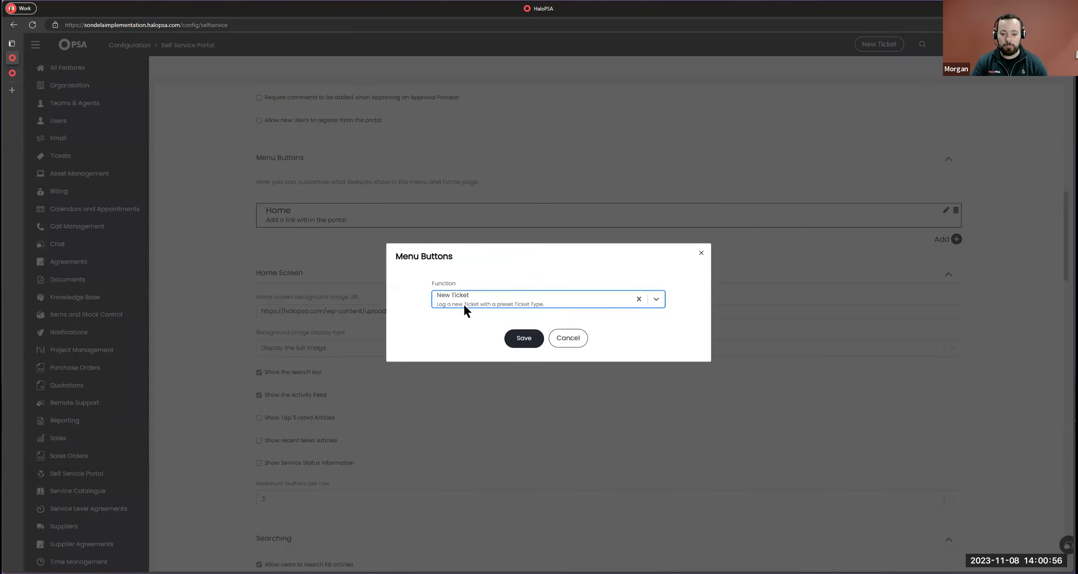
pyautogui.click(529, 338)
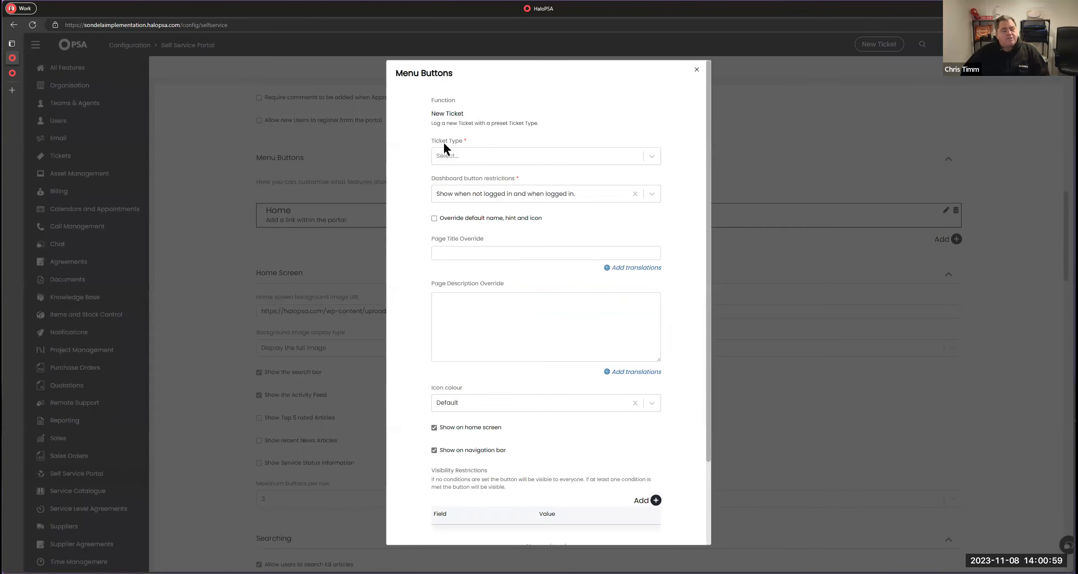
# Set the New Ticket button's ticket type to Incident.
pyautogui.tripleClick(481, 136)
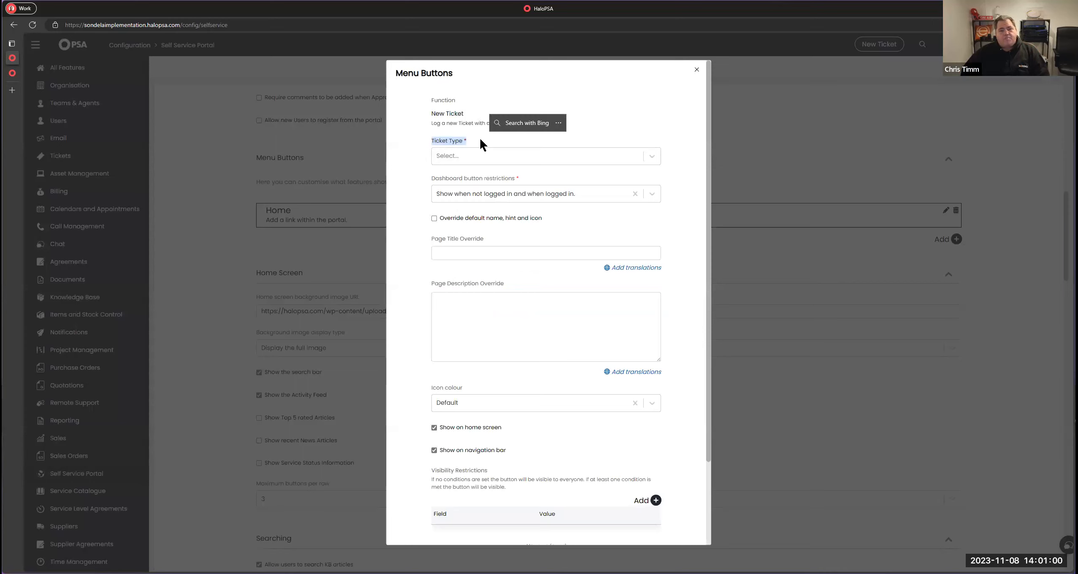
pyautogui.click(506, 159)
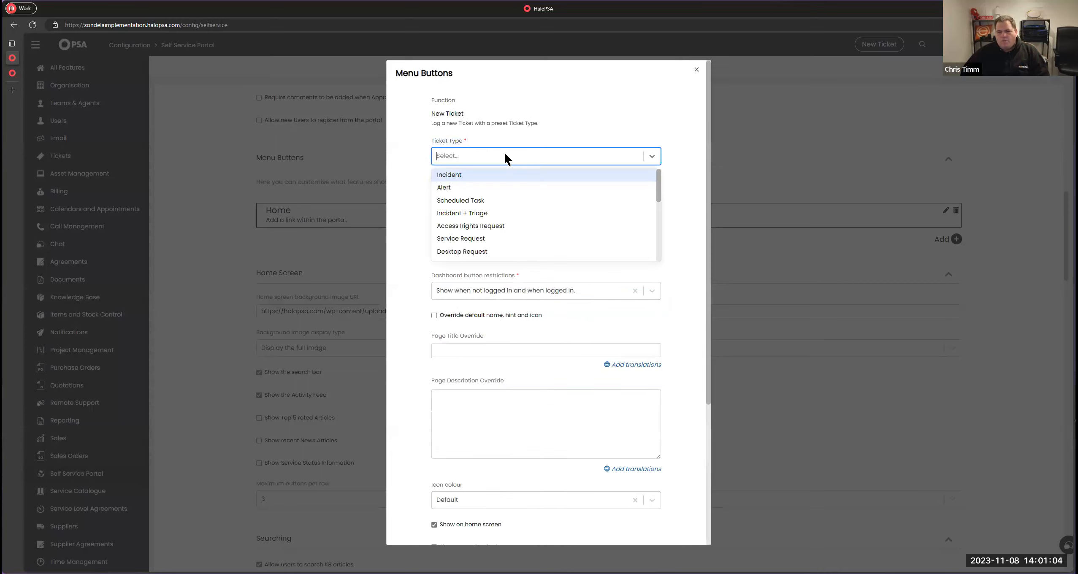
pyautogui.click(495, 176)
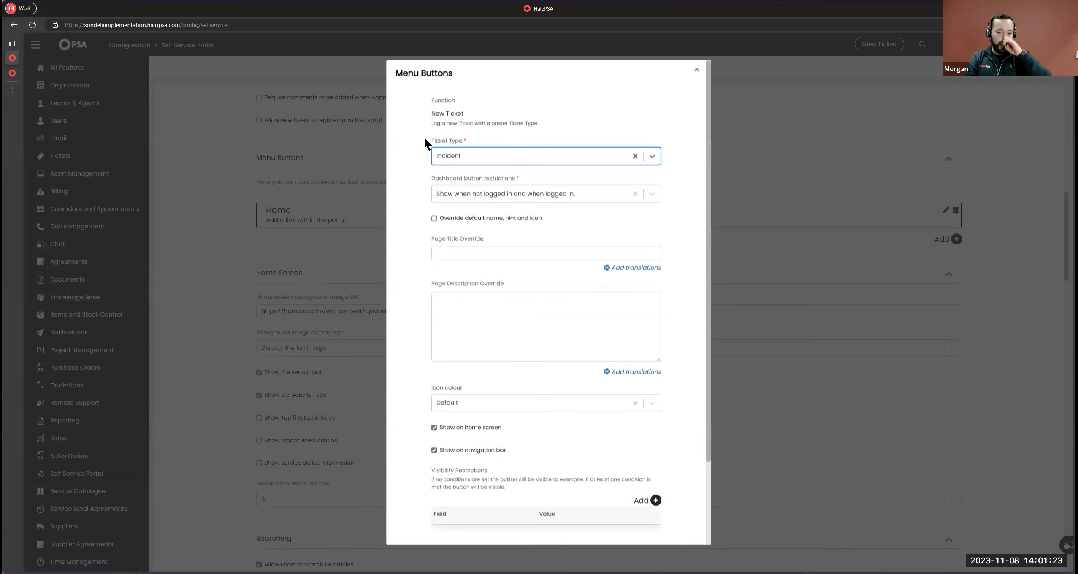
pyautogui.moveTo(441, 123); pyautogui.dragTo(573, 125)
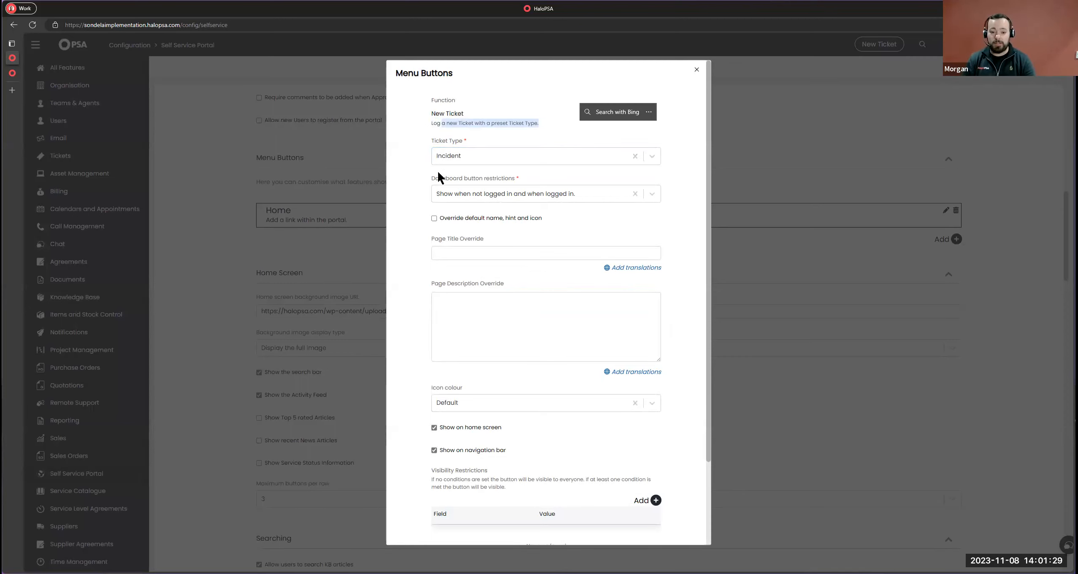
pyautogui.moveTo(432, 140); pyautogui.dragTo(469, 139)
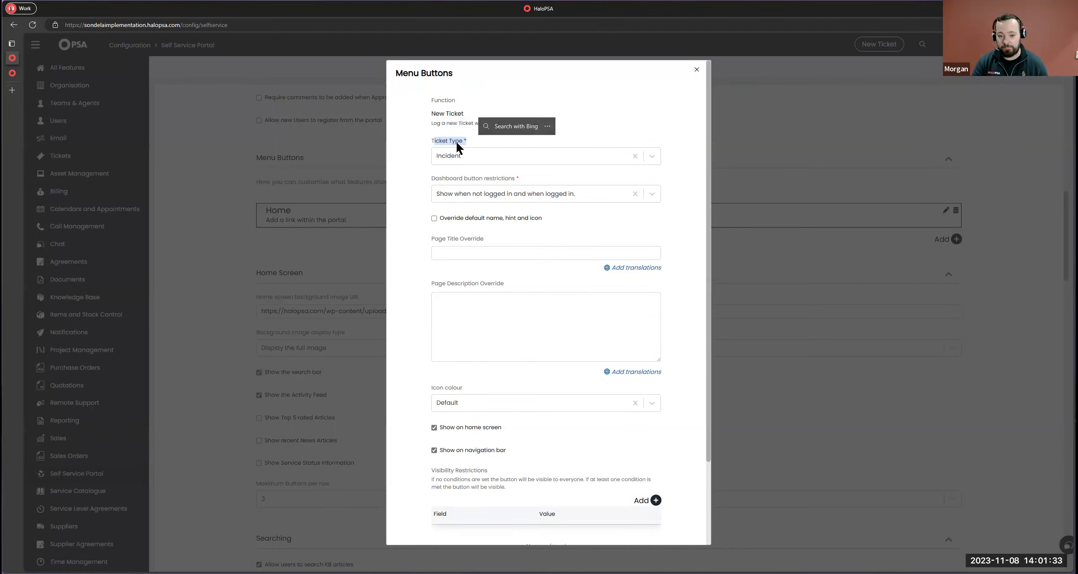
# Set the New Ticket button's dashboard button restrictions to "Show only when logged in.".
pyautogui.moveTo(423, 180); pyautogui.dragTo(457, 179)
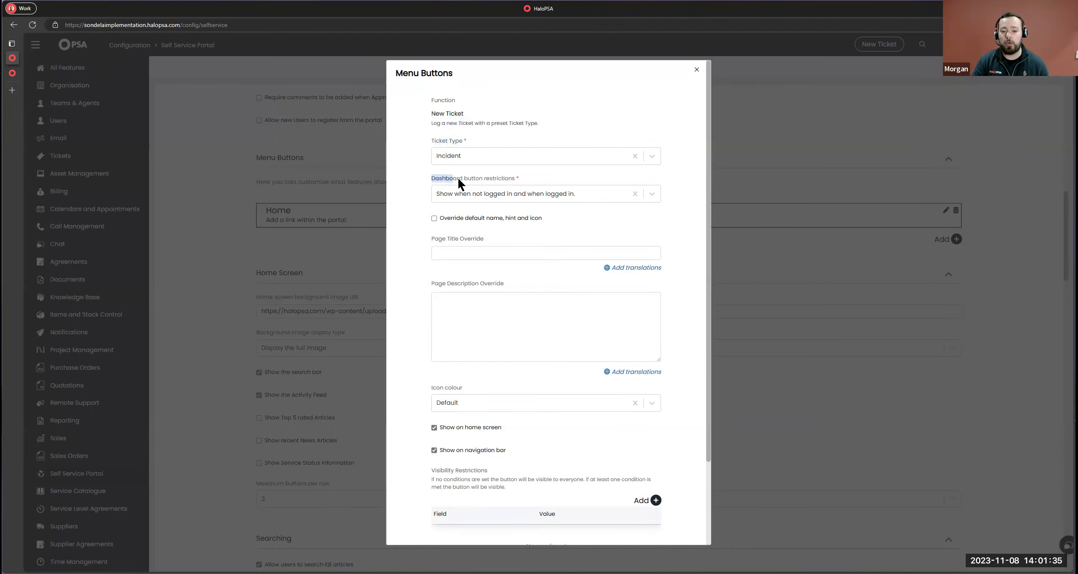
pyautogui.click(517, 192)
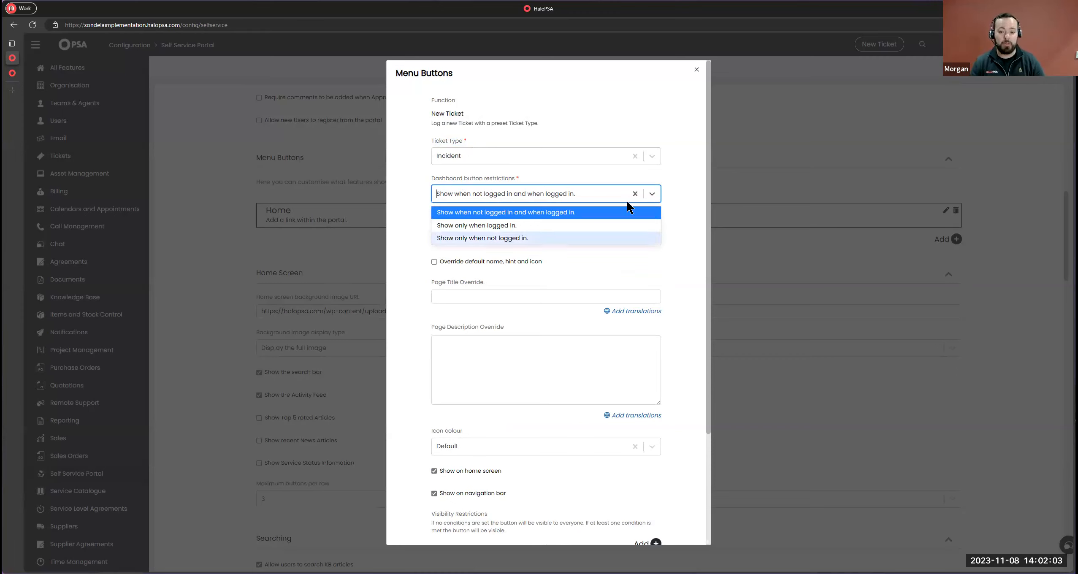
pyautogui.moveTo(435, 178); pyautogui.dragTo(562, 194)
pyautogui.click(562, 193)
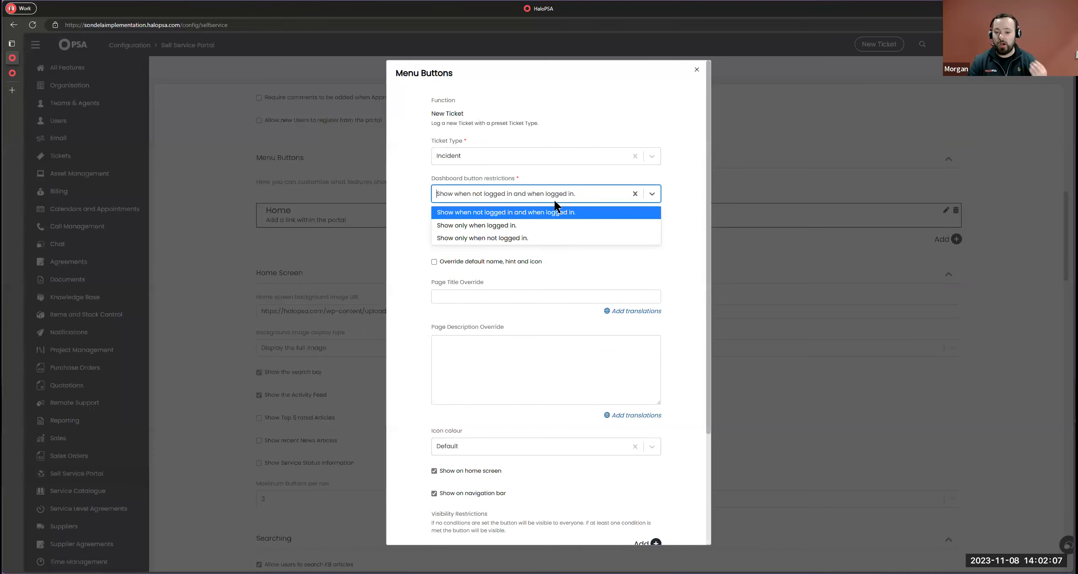
pyautogui.click(490, 224)
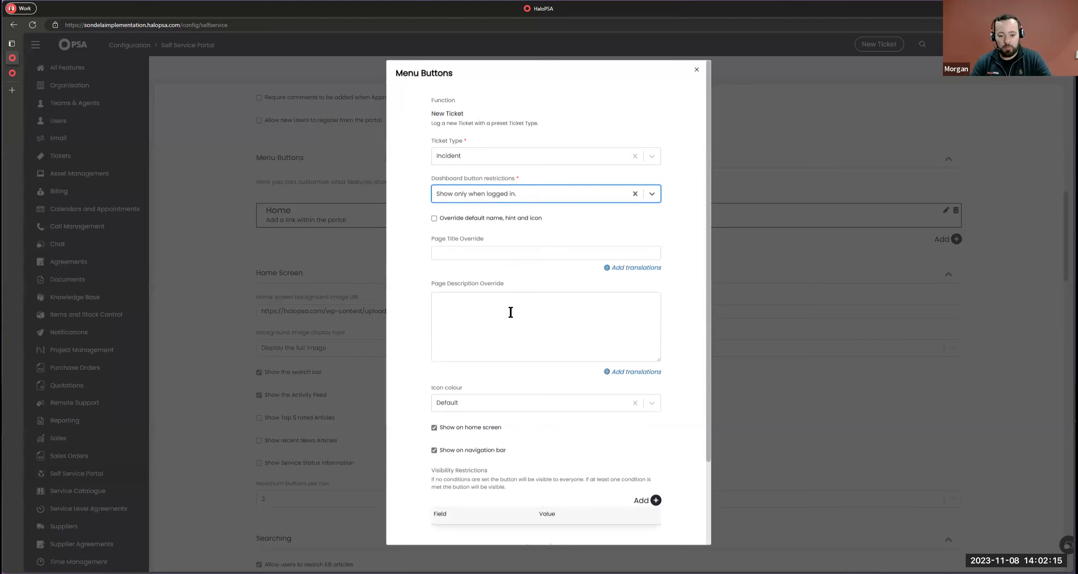
# Save the New Ticket menu button and check how it appears on the self-service portal home page.
pyautogui.scroll(-3, 515, 380)
pyautogui.click(522, 523)
pyautogui.click(12, 73)
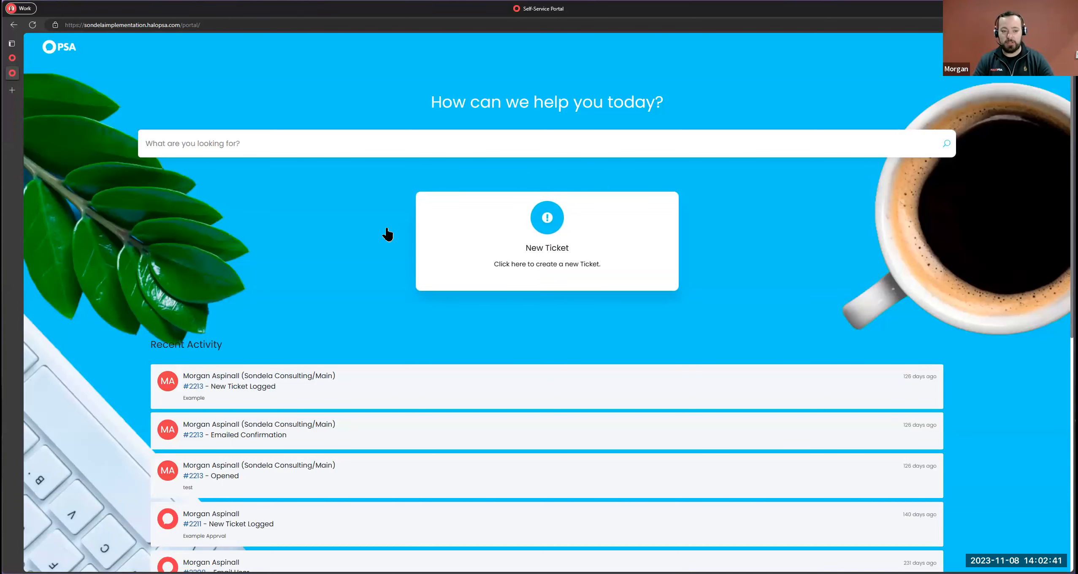
pyautogui.click(12, 58)
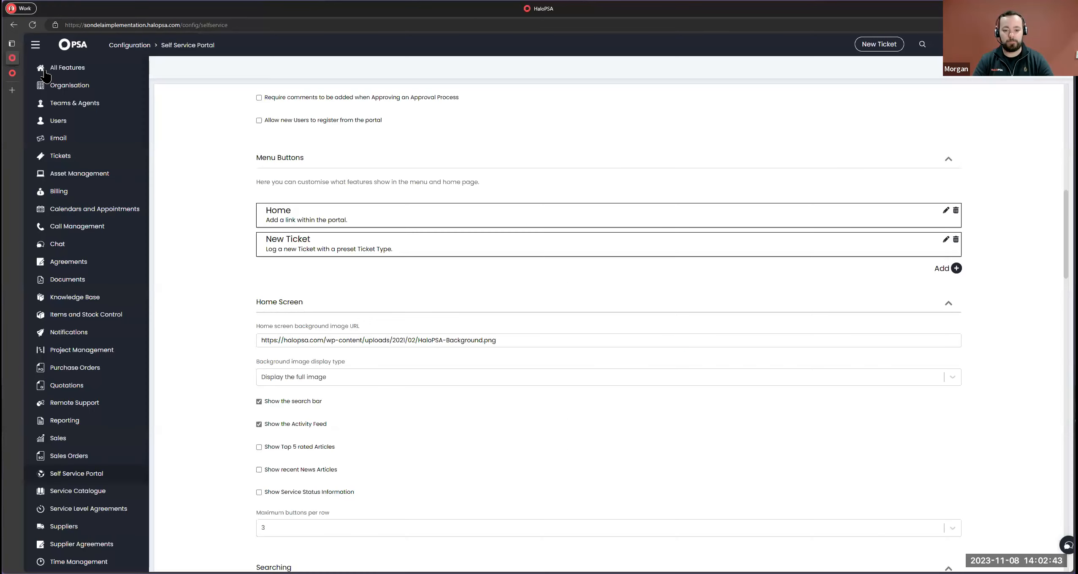
# Override the New Ticket button's default name, hint and icon, and name it "Log an Incident".
pyautogui.click(946, 239)
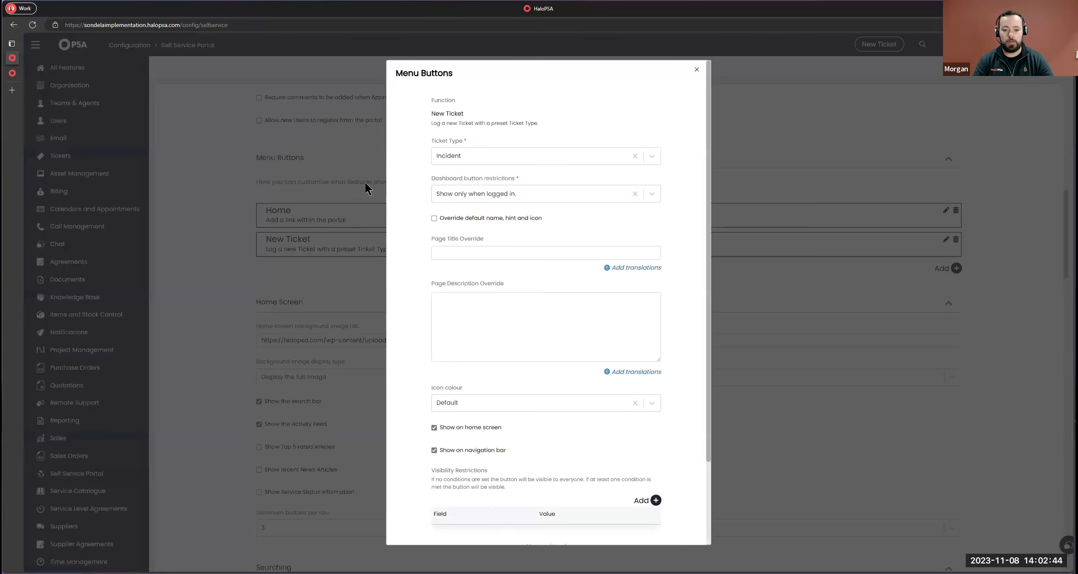
pyautogui.click(434, 219)
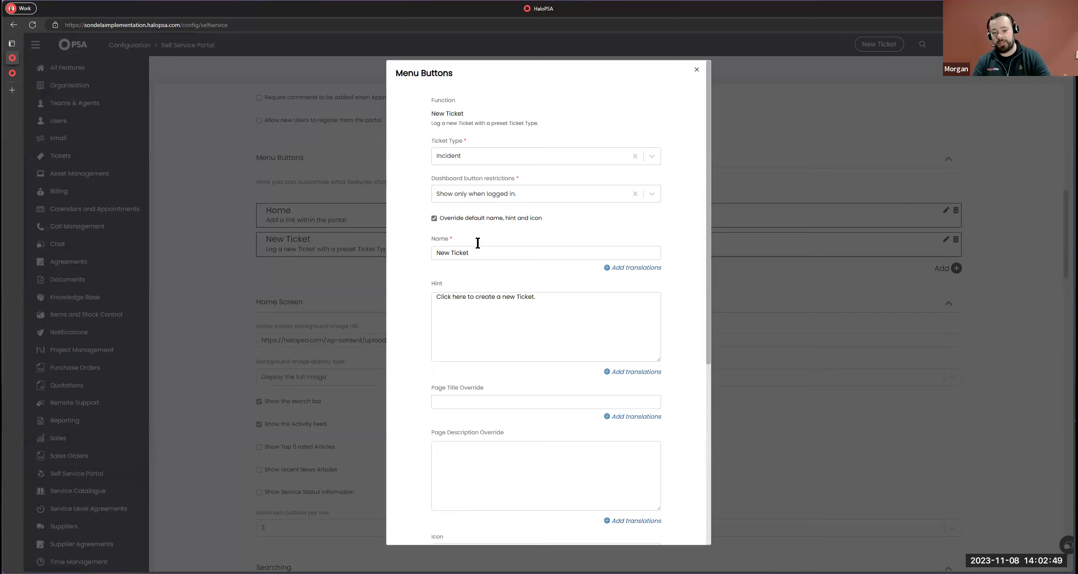
pyautogui.moveTo(481, 253); pyautogui.dragTo(412, 257)
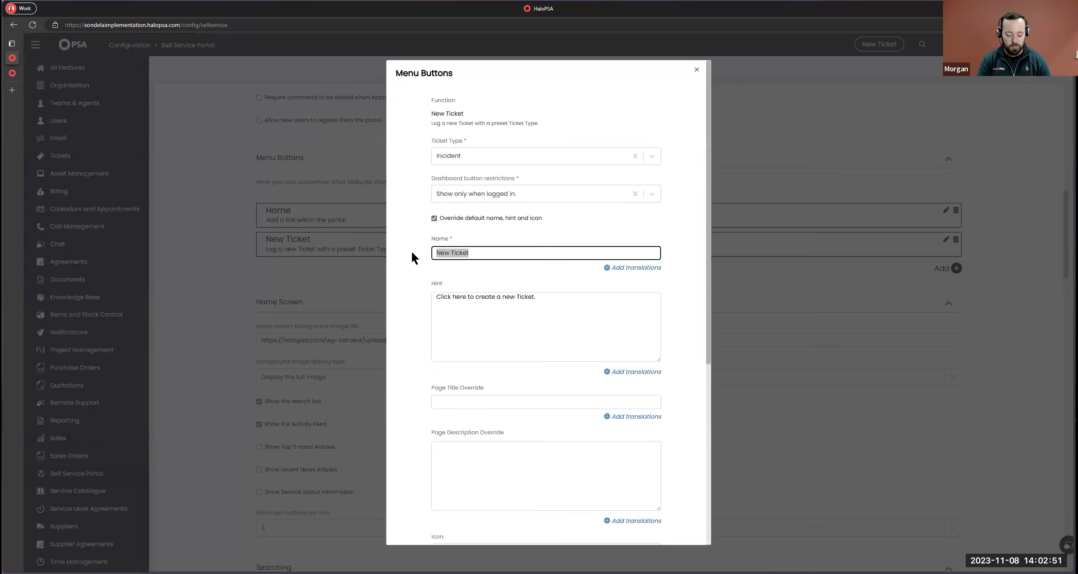
pyautogui.write('Lo')
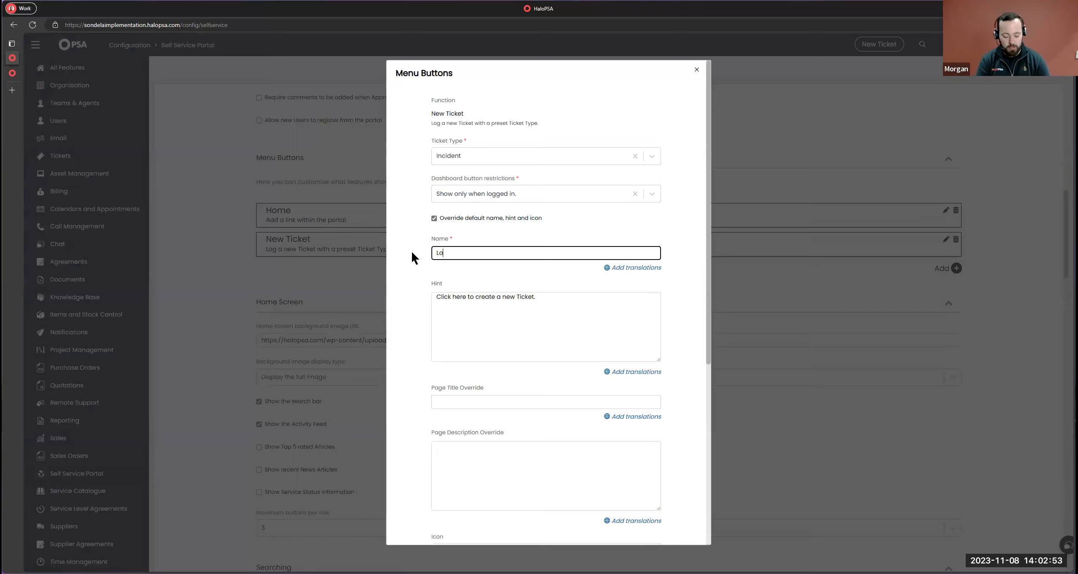
pyautogui.write('g an Incide')
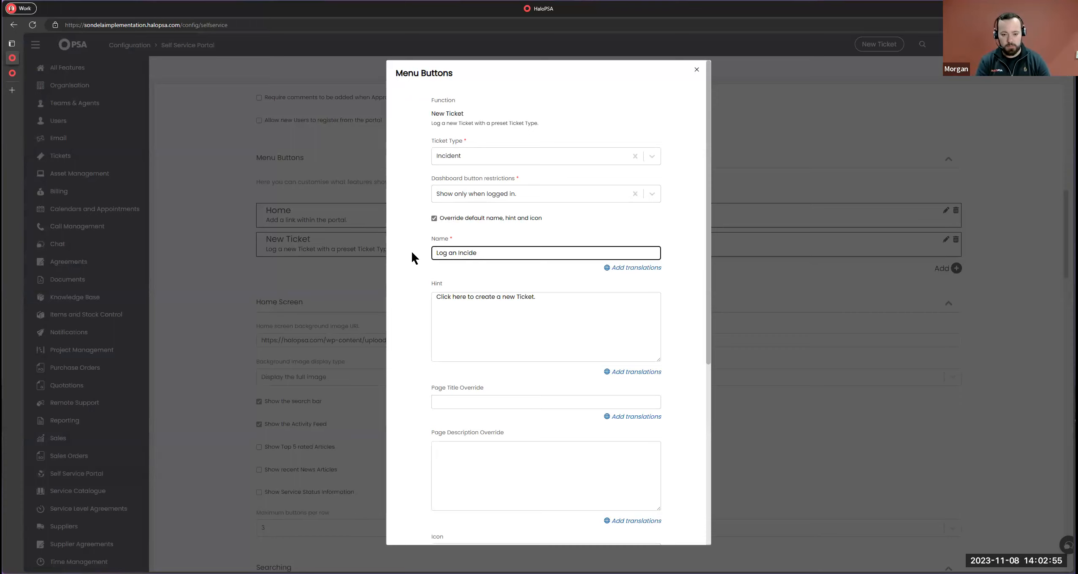
pyautogui.write('nt')
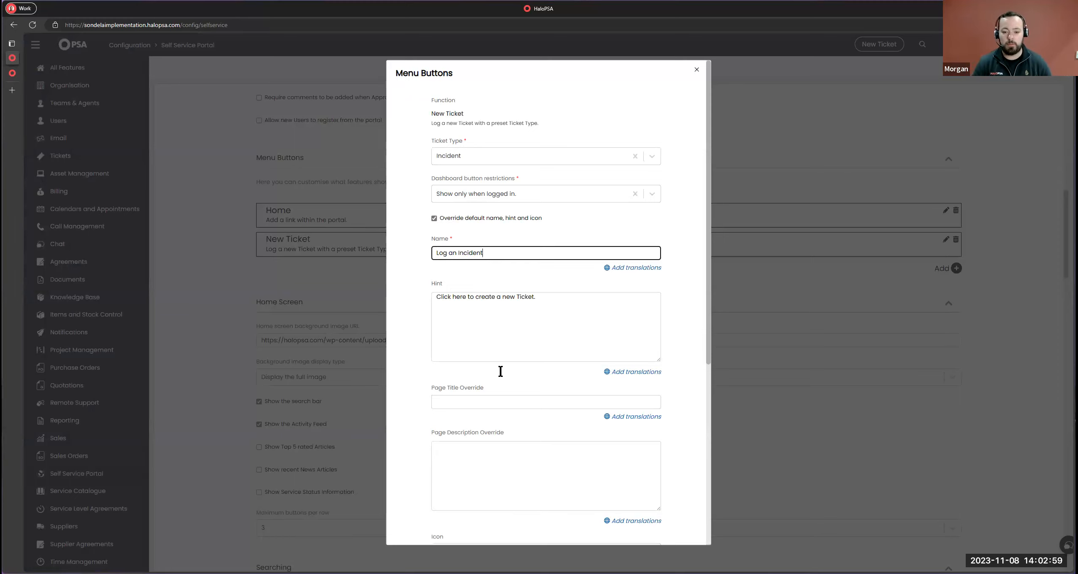
# Set the Log an Incident button's hint to "Please click here if you require support".
pyautogui.press('Tab')
pyautogui.write('Plea')
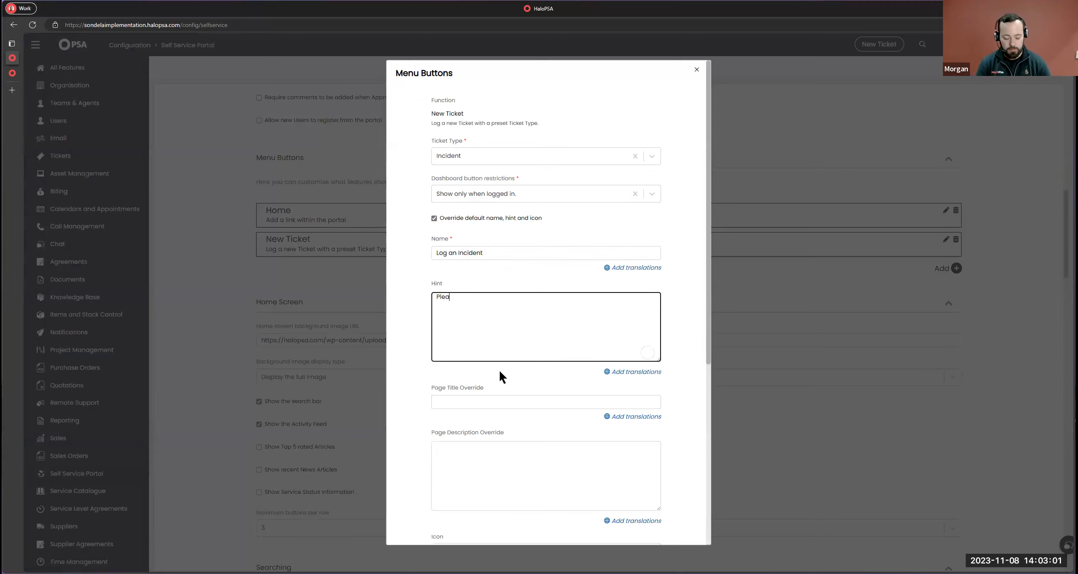
pyautogui.write('se click here if you requ')
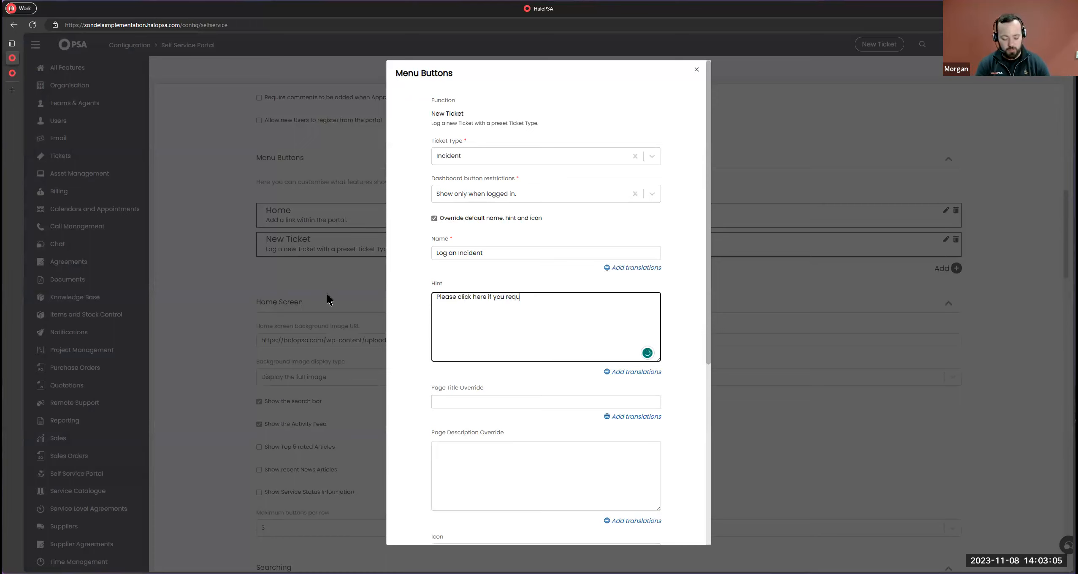
pyautogui.write('i')
pyautogui.write('re support')
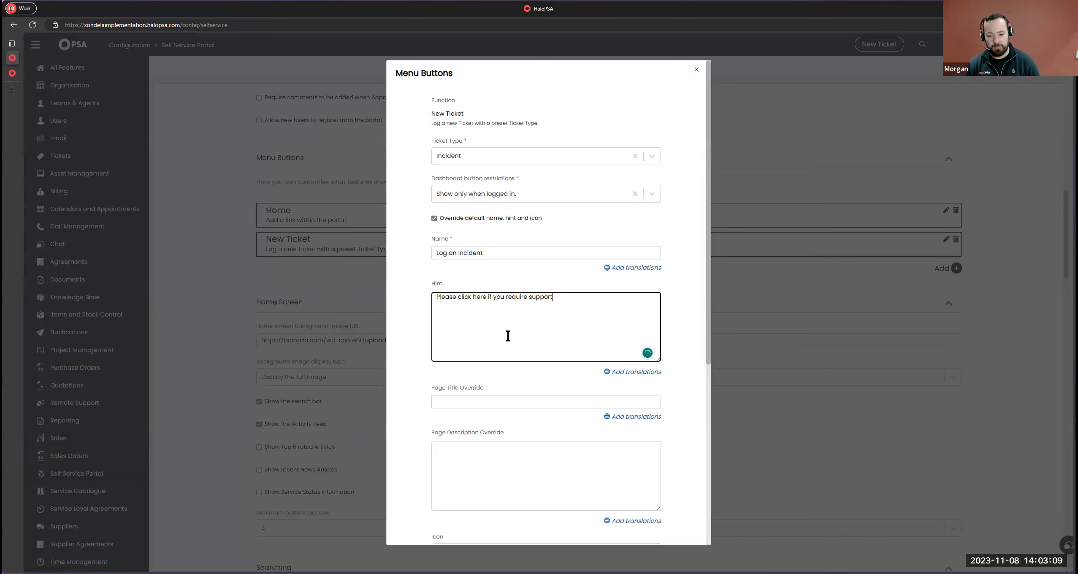
# Give the Log an Incident button's icon the custom colour #F44E3B and save the button.
pyautogui.scroll(-3, 504, 341)
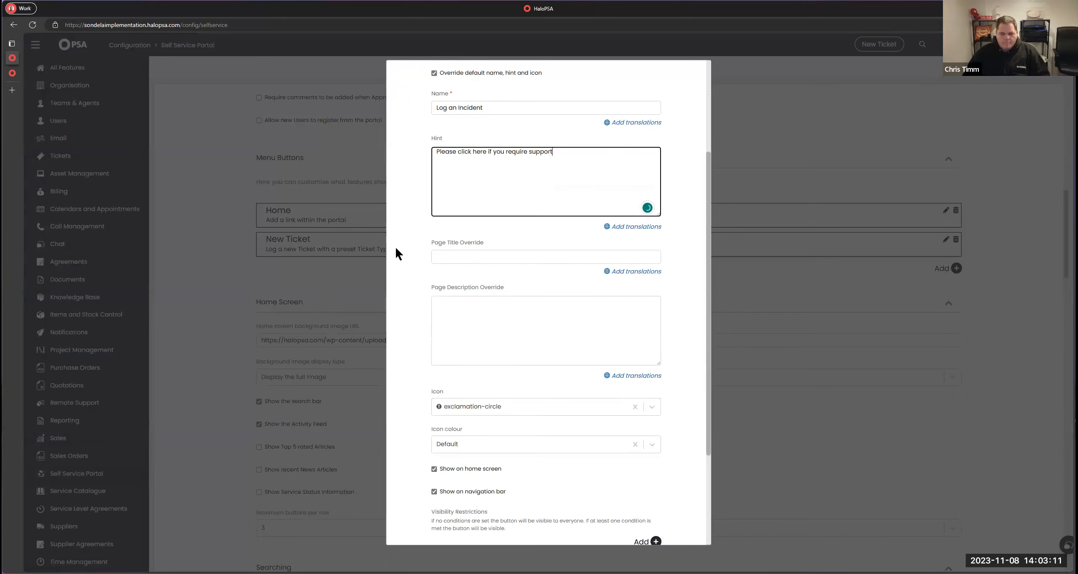
pyautogui.scroll(-3, 424, 240)
pyautogui.moveTo(429, 248); pyautogui.dragTo(505, 250)
pyautogui.moveTo(440, 287); pyautogui.dragTo(498, 284)
pyautogui.click(505, 301)
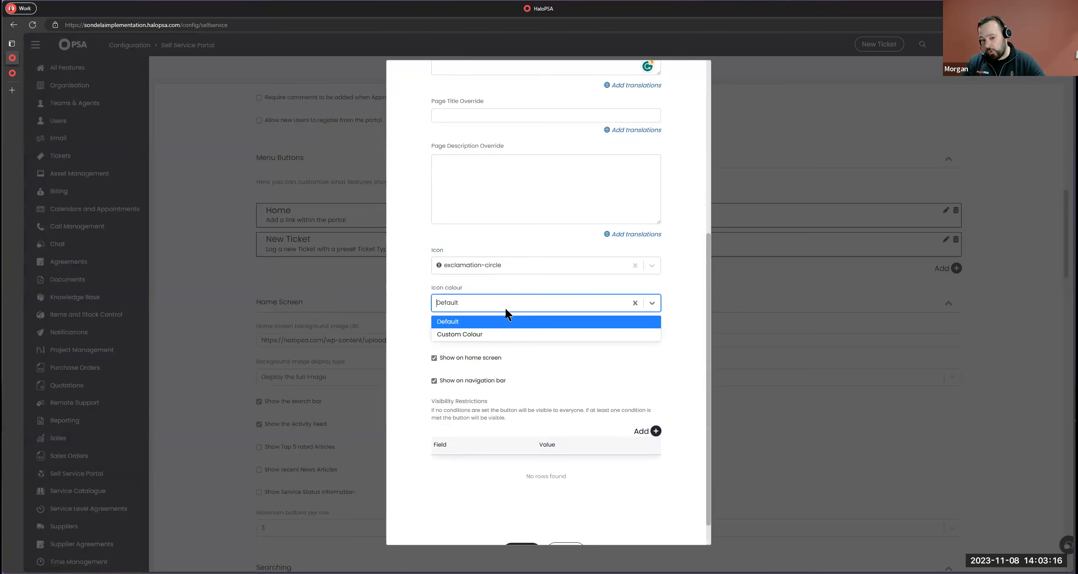
pyautogui.click(503, 333)
pyautogui.click(464, 333)
pyautogui.scroll(-2, 570, 493)
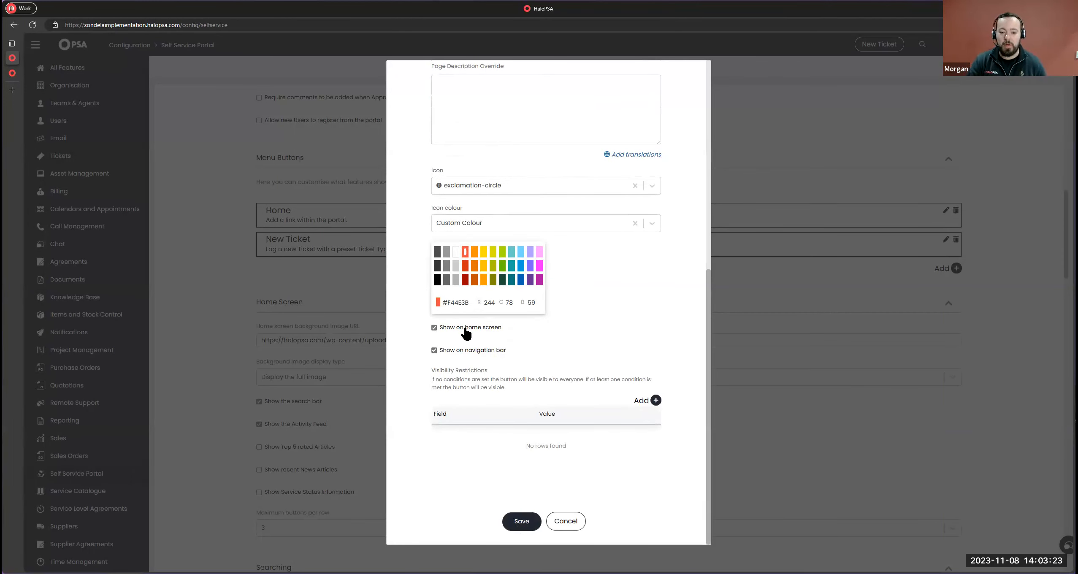
pyautogui.moveTo(457, 328); pyautogui.dragTo(481, 344)
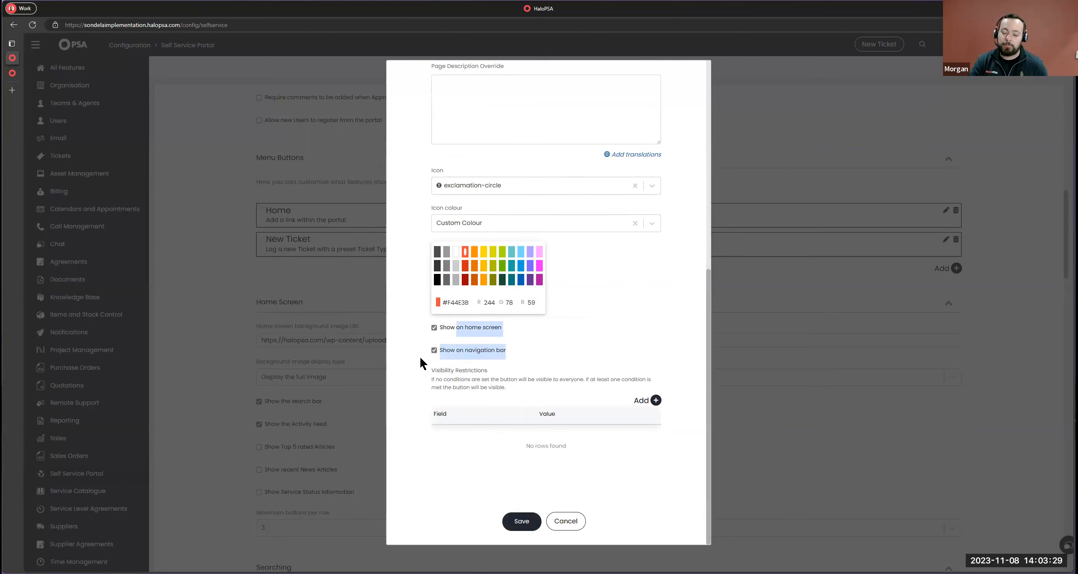
pyautogui.click(516, 524)
# Check the ticket button on the self-service portal home page and return to the portal configuration.
pyautogui.doubleClick(304, 212)
pyautogui.click(12, 73)
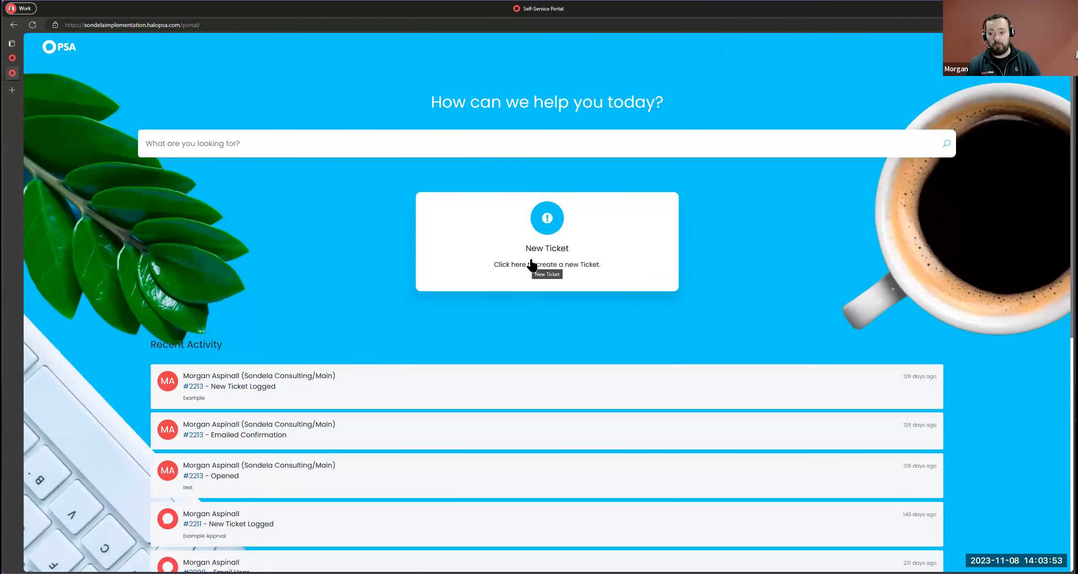
pyautogui.click(11, 59)
# Examine the visibility restriction fields available for the Log an Incident button, including Customer, without adding a restriction.
pyautogui.click(945, 239)
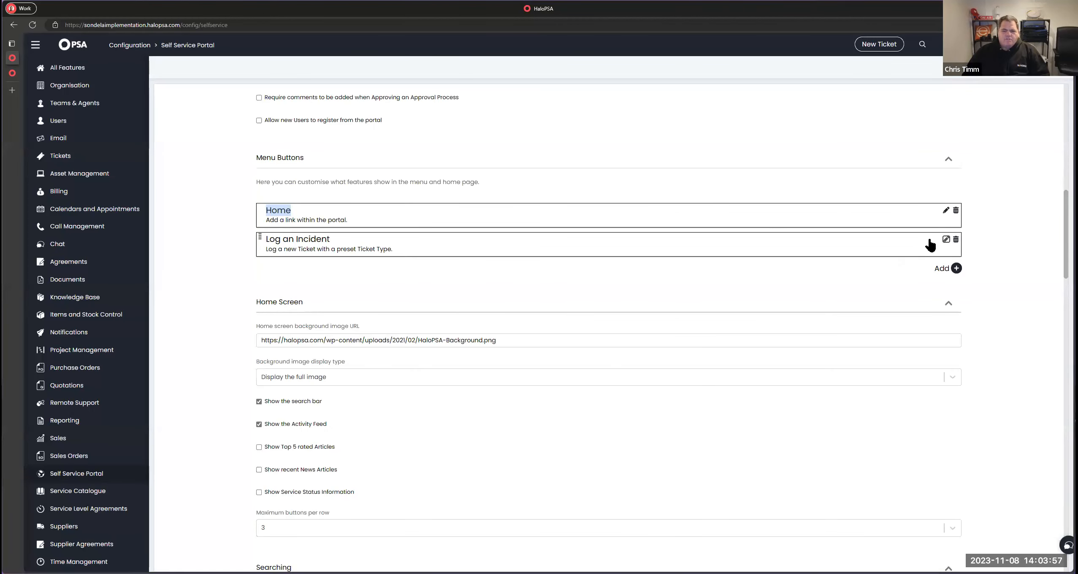
pyautogui.scroll(-8, 464, 320)
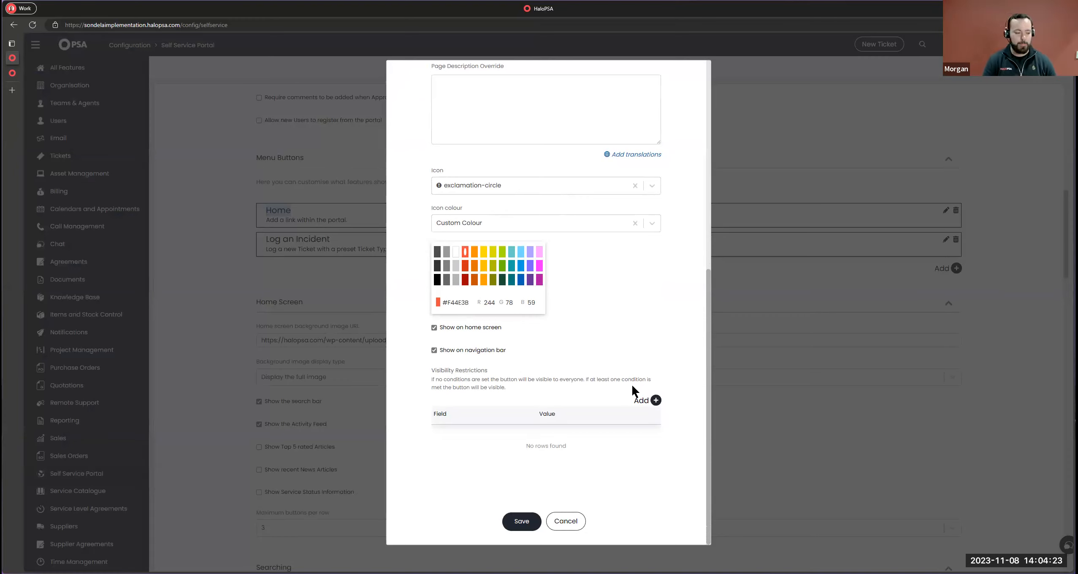
pyautogui.click(654, 400)
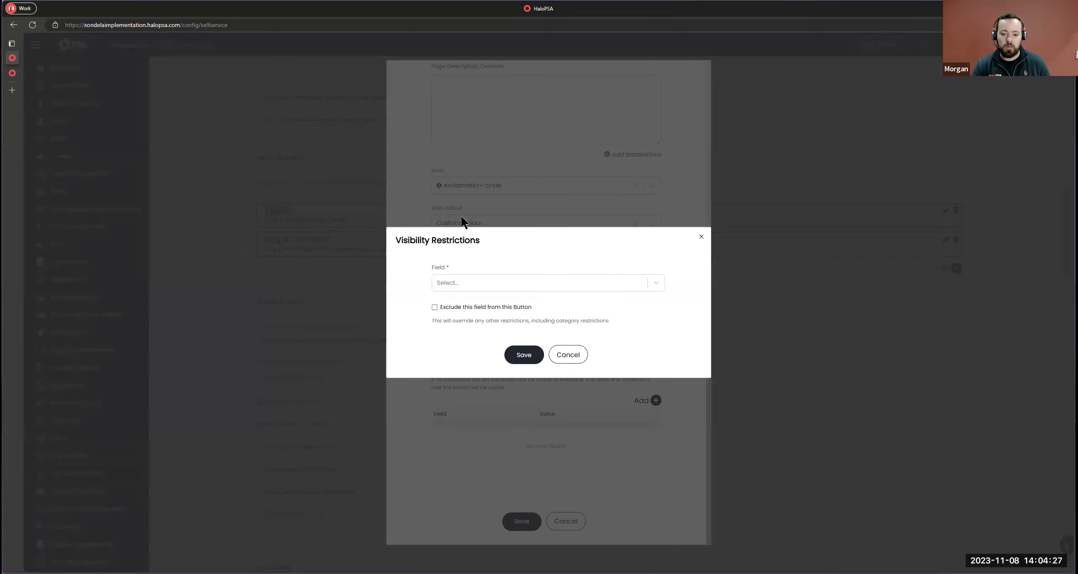
pyautogui.click(504, 282)
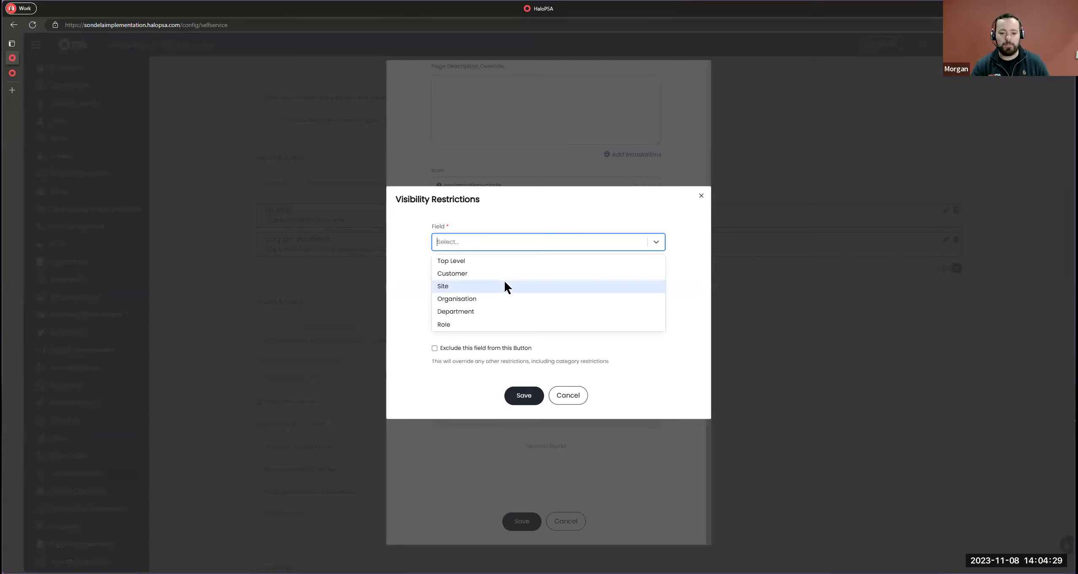
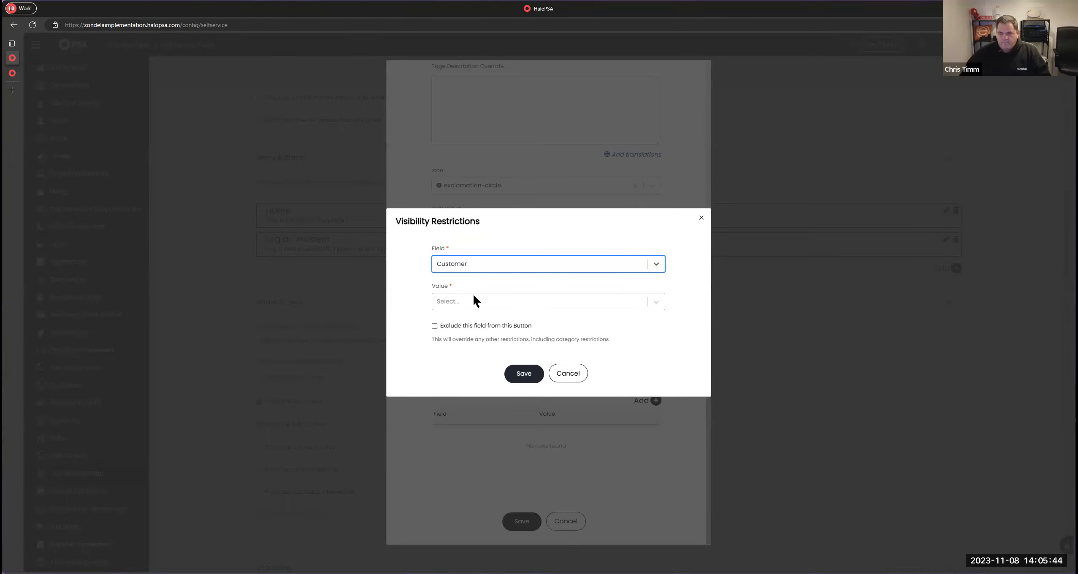
pyautogui.click(579, 379)
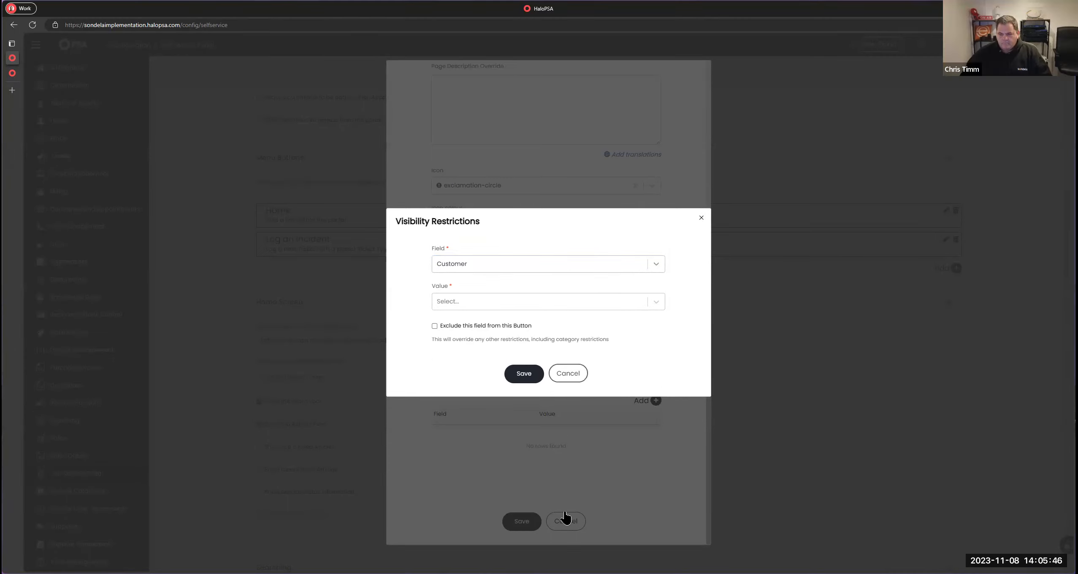
pyautogui.click(540, 517)
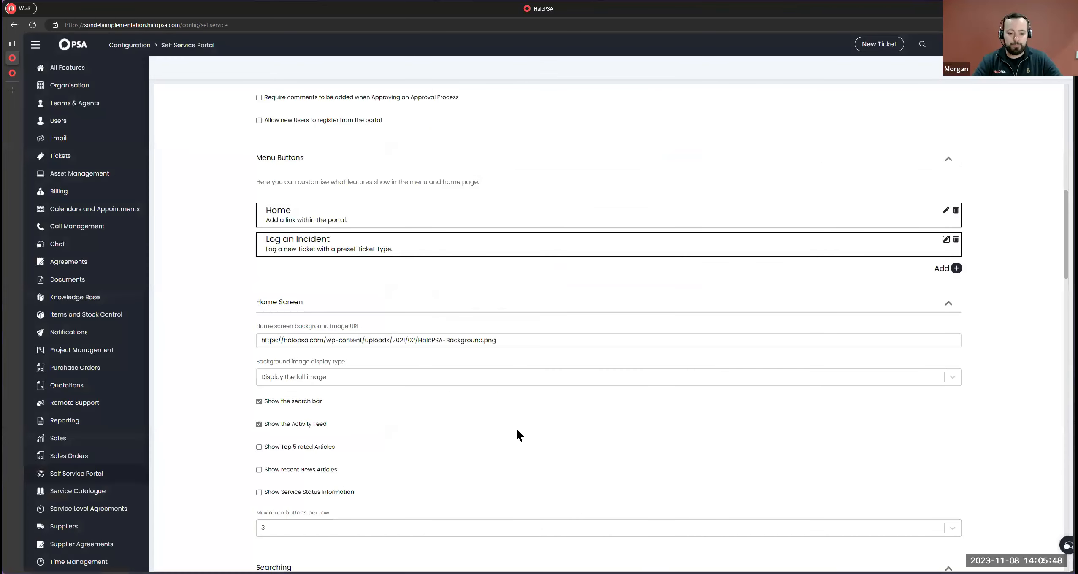
# Add a menu button that uses the My Tickets function.
pyautogui.moveTo(529, 338); pyautogui.dragTo(177, 349)
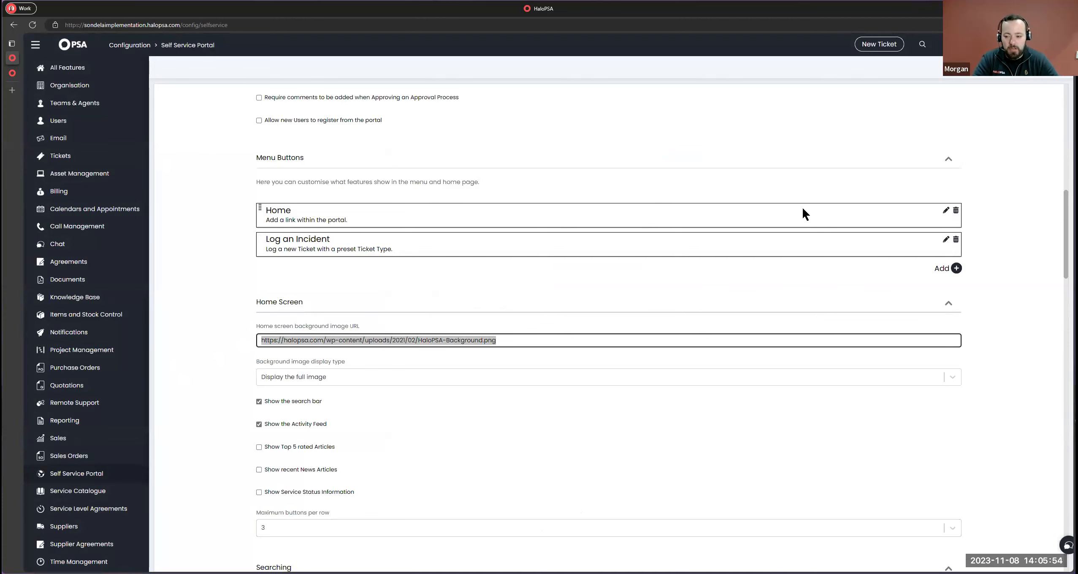
pyautogui.click(955, 269)
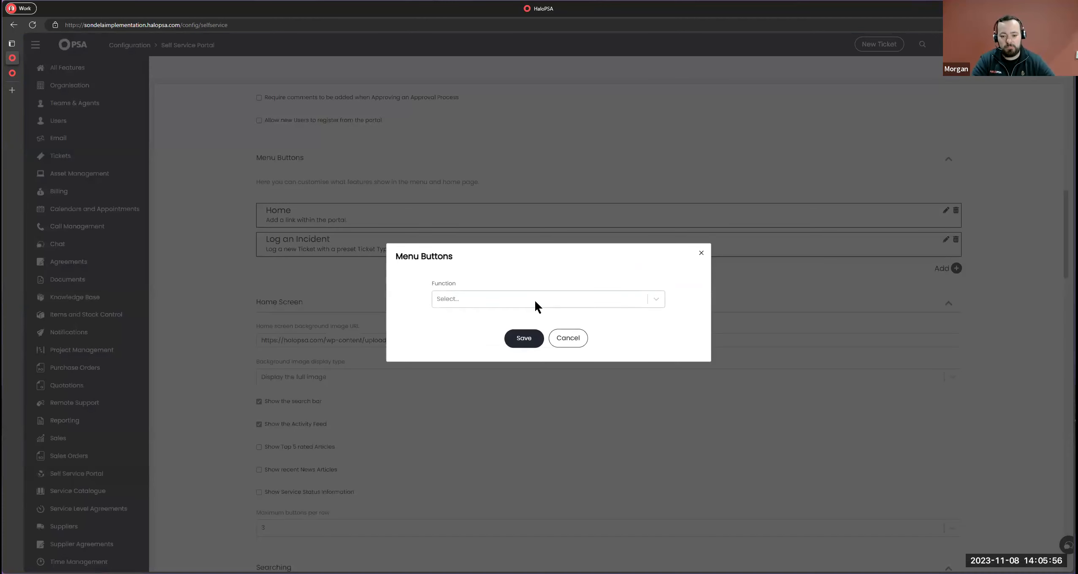
pyautogui.click(535, 301)
pyautogui.write('my')
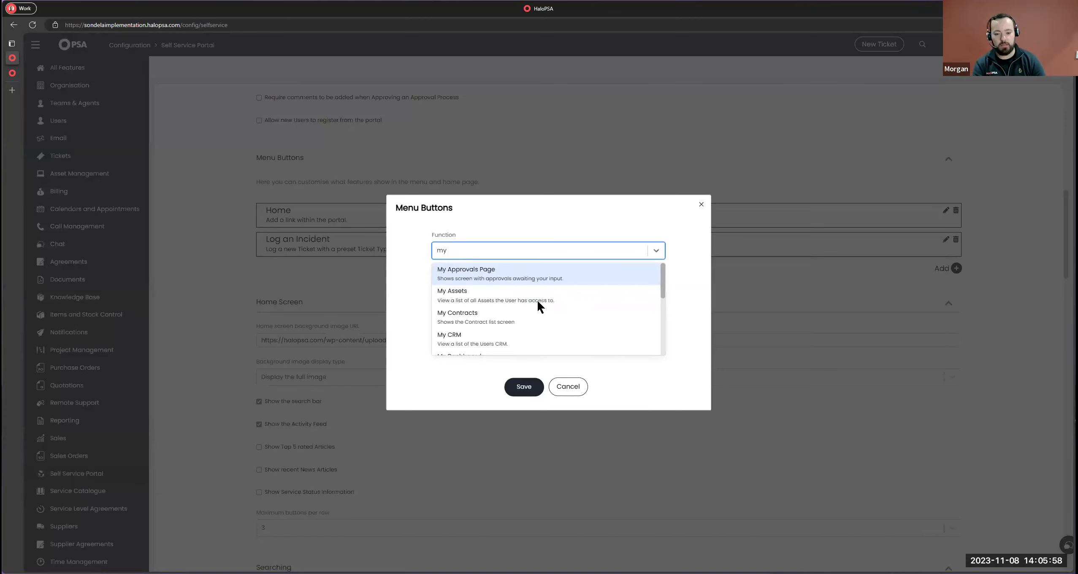
pyautogui.write(' tic')
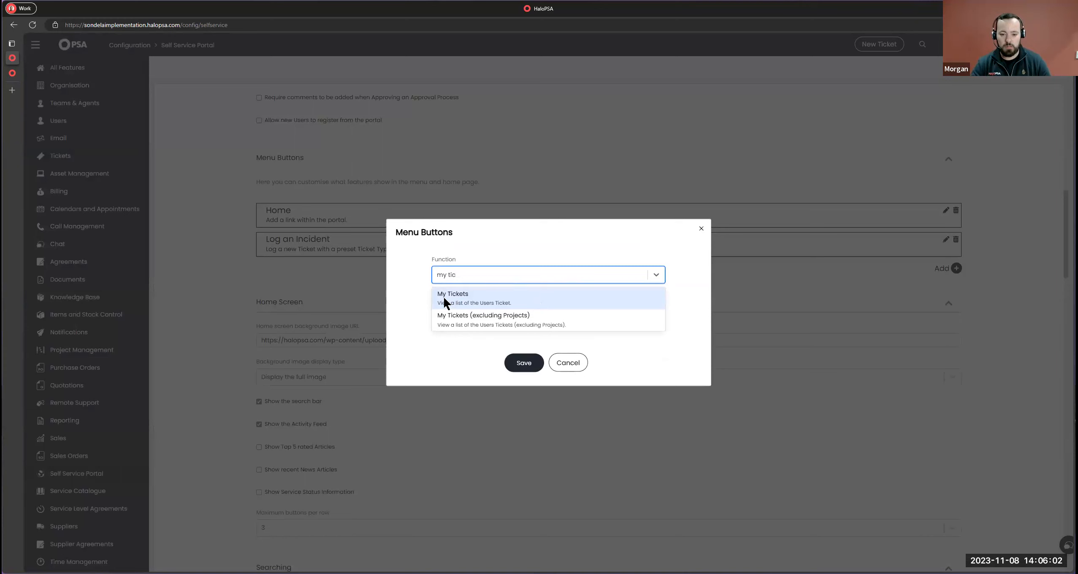
pyautogui.click(460, 295)
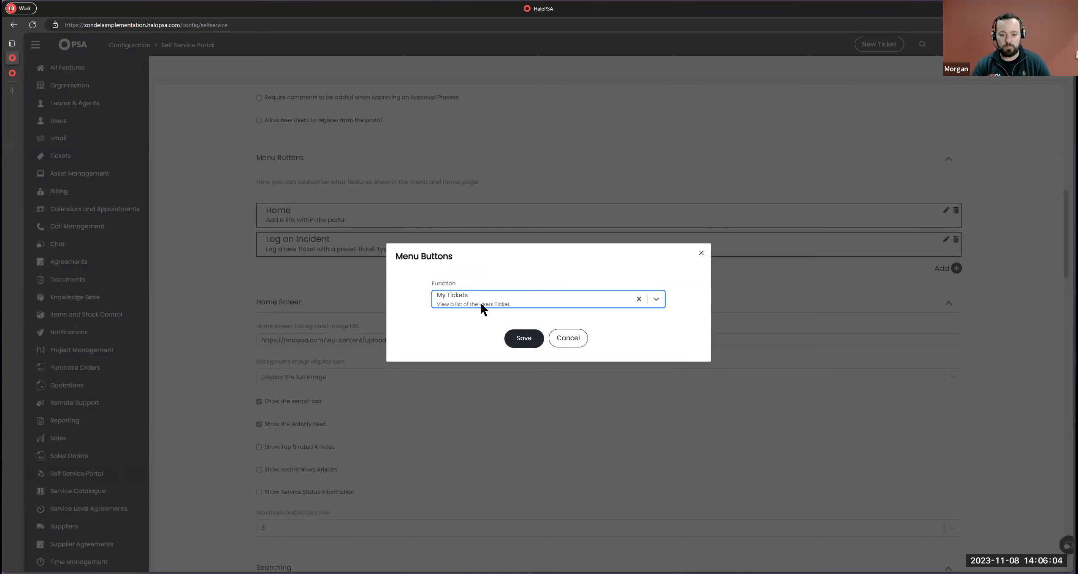
pyautogui.click(518, 338)
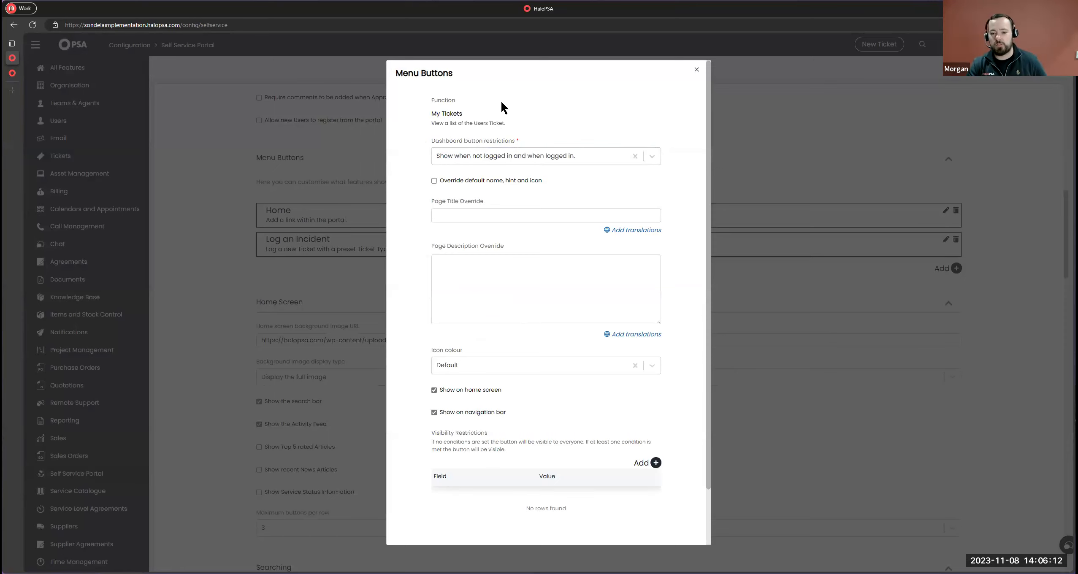
# Review the My Tickets button's settings and save it with the defaults.
pyautogui.moveTo(491, 99); pyautogui.dragTo(512, 123)
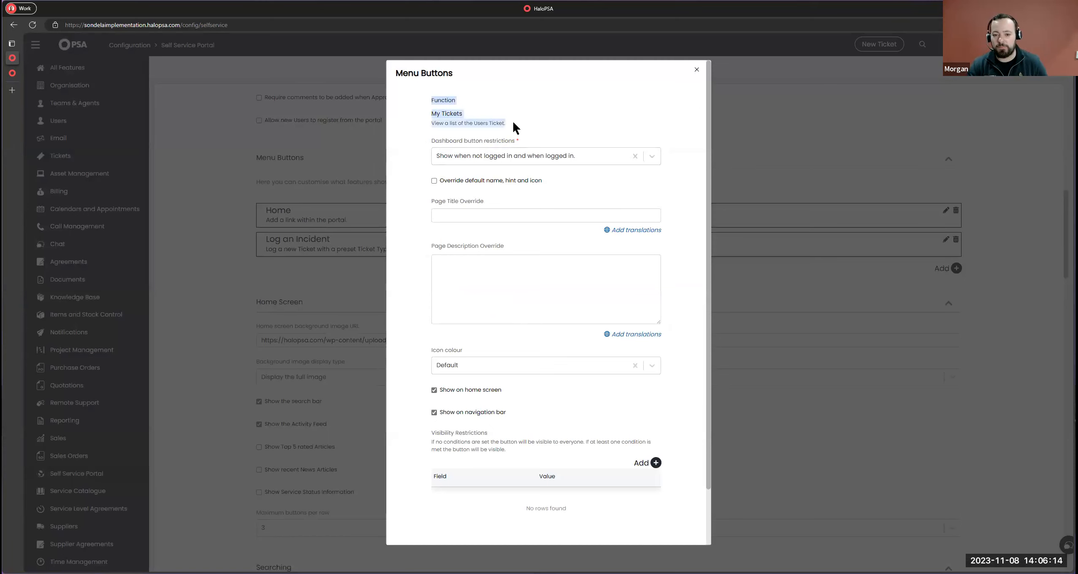
pyautogui.scroll(-2, 528, 187)
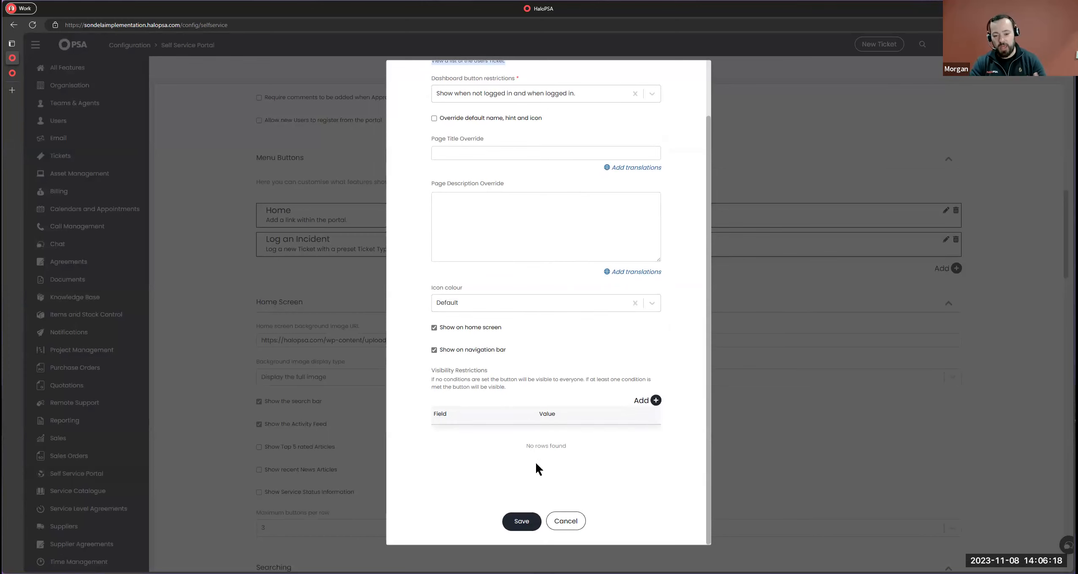
pyautogui.rightClick(525, 455)
pyautogui.click(515, 519)
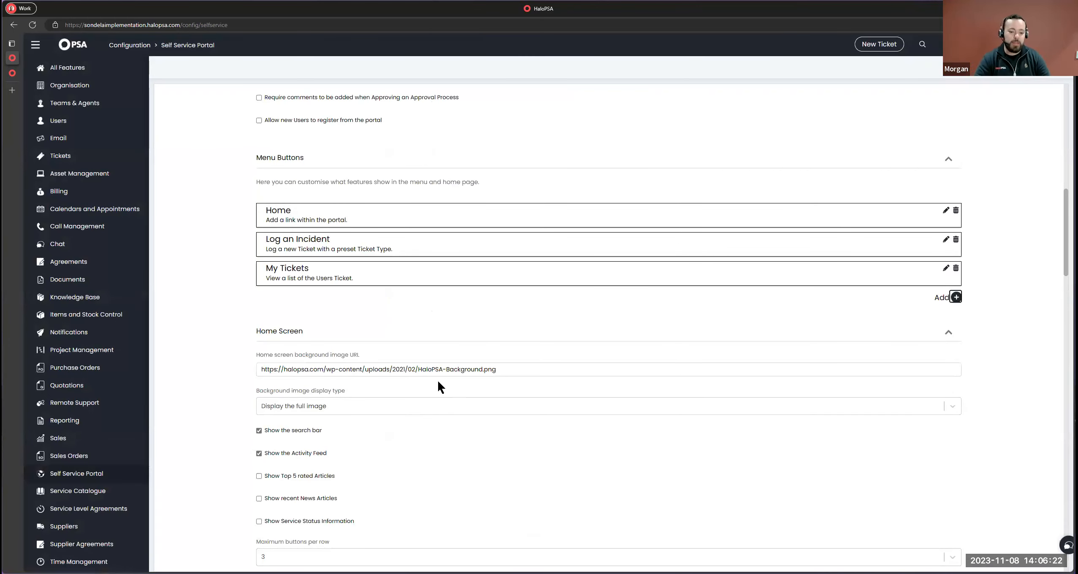
# Review the Home Screen section and select the home screen background image URL.
pyautogui.click(268, 336)
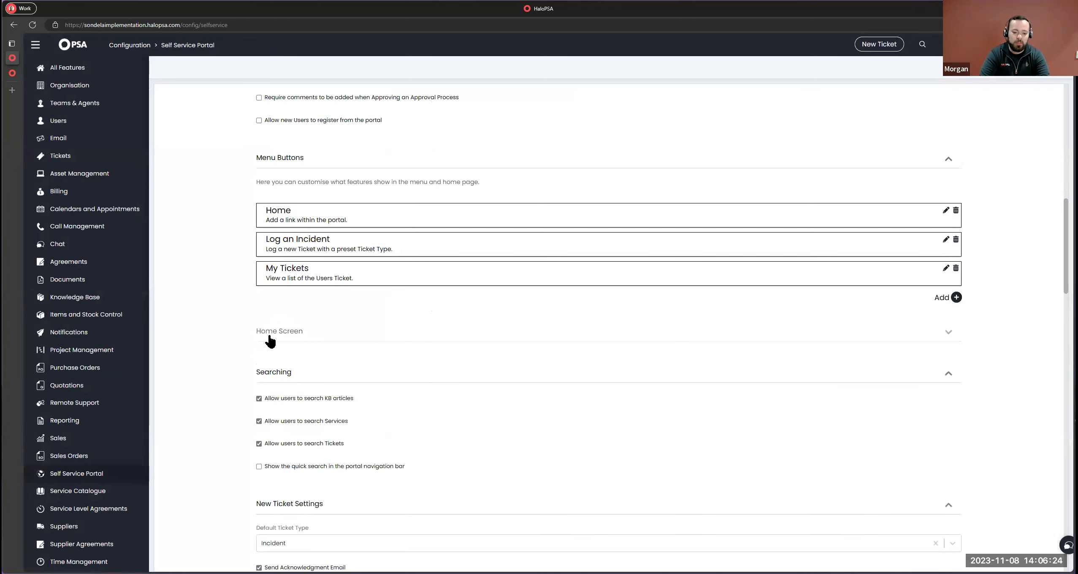
pyautogui.click(271, 335)
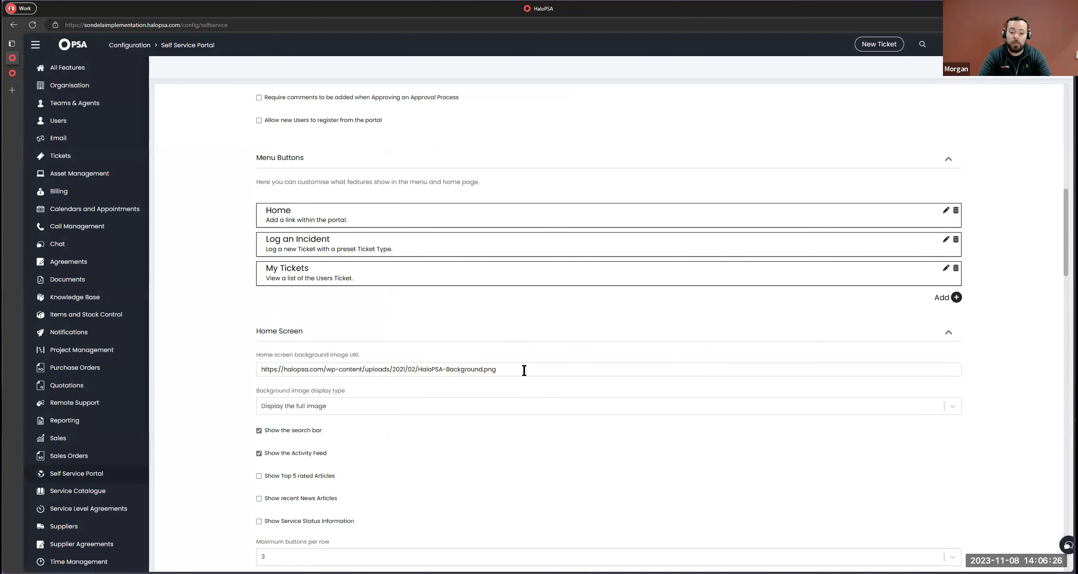
pyautogui.moveTo(521, 371); pyautogui.dragTo(65, 349)
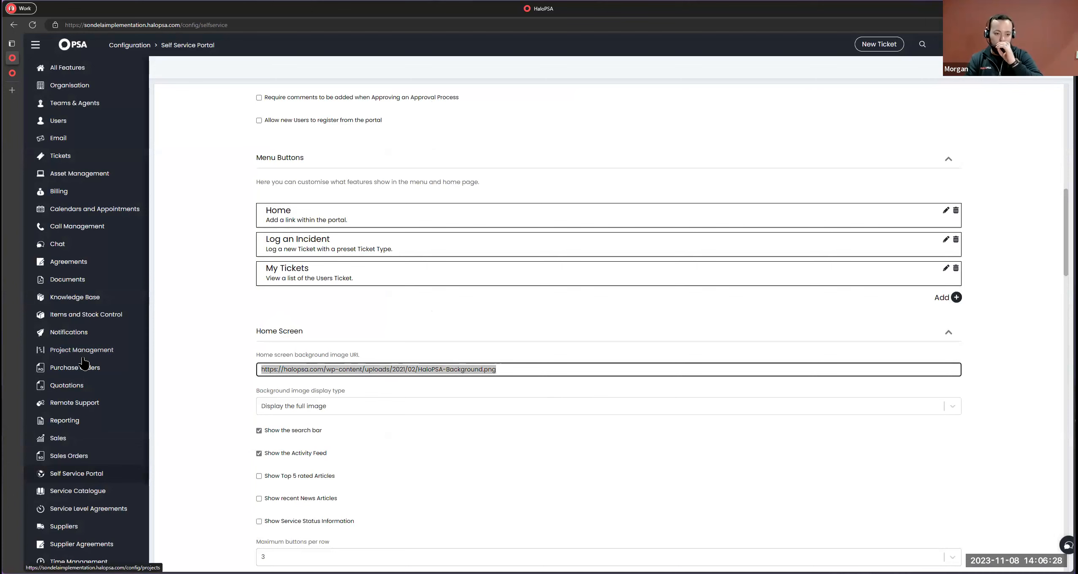
# Clear the home screen background image URL to preview the portal home page without the image, and restore the URL.
pyautogui.click(13, 75)
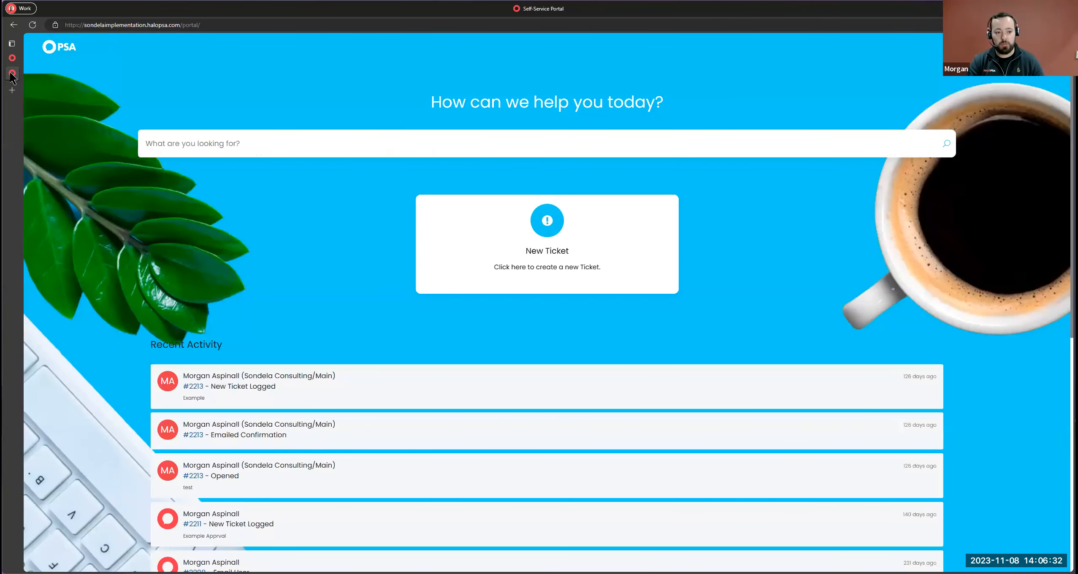
pyautogui.click(12, 58)
pyautogui.click(560, 370)
pyautogui.moveTo(560, 369); pyautogui.dragTo(180, 329)
pyautogui.press('BackSpace')
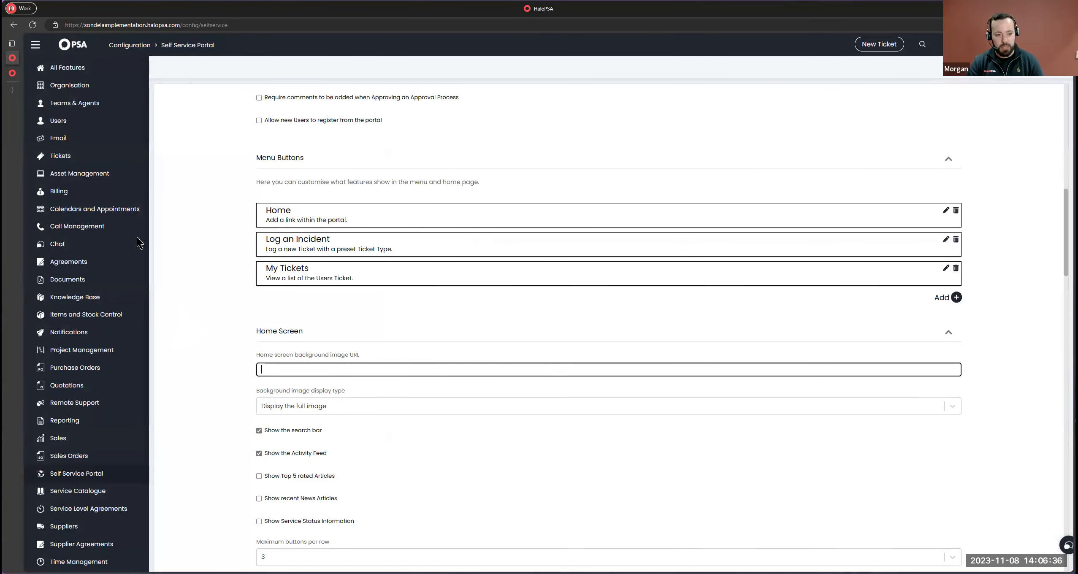
pyautogui.click(14, 74)
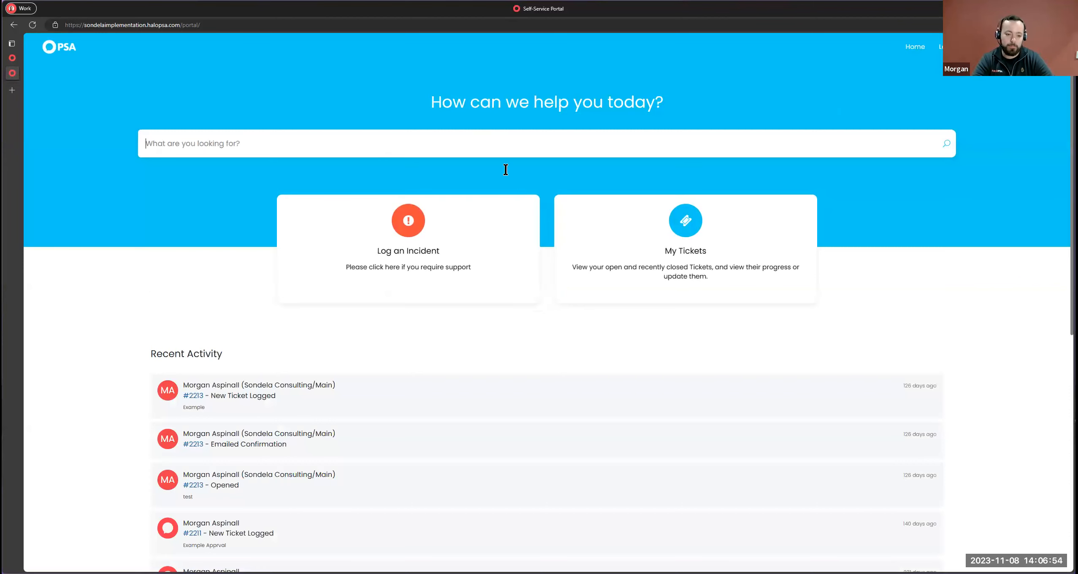
pyautogui.click(12, 58)
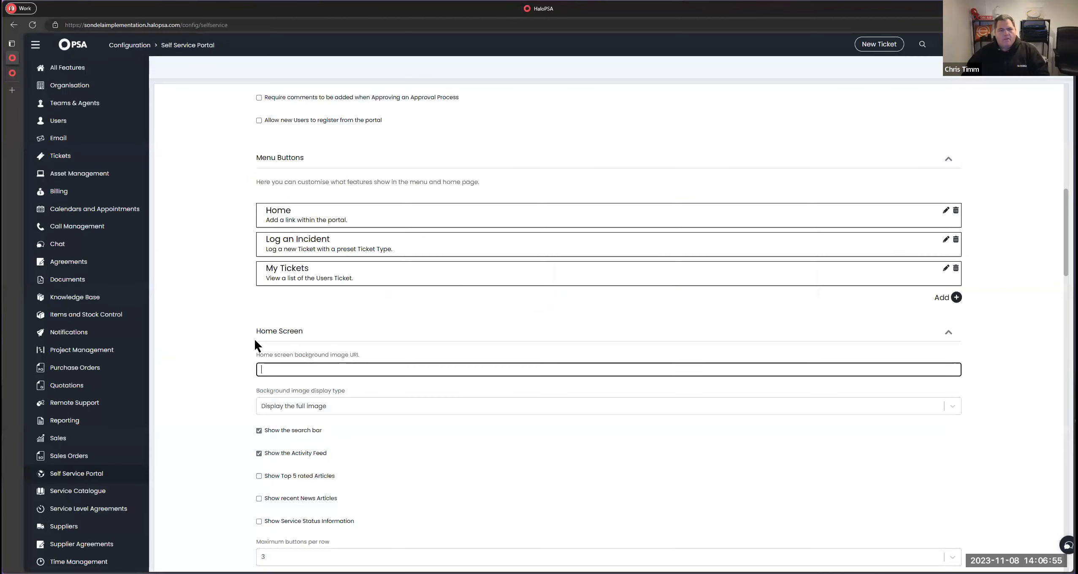
pyautogui.click(330, 369)
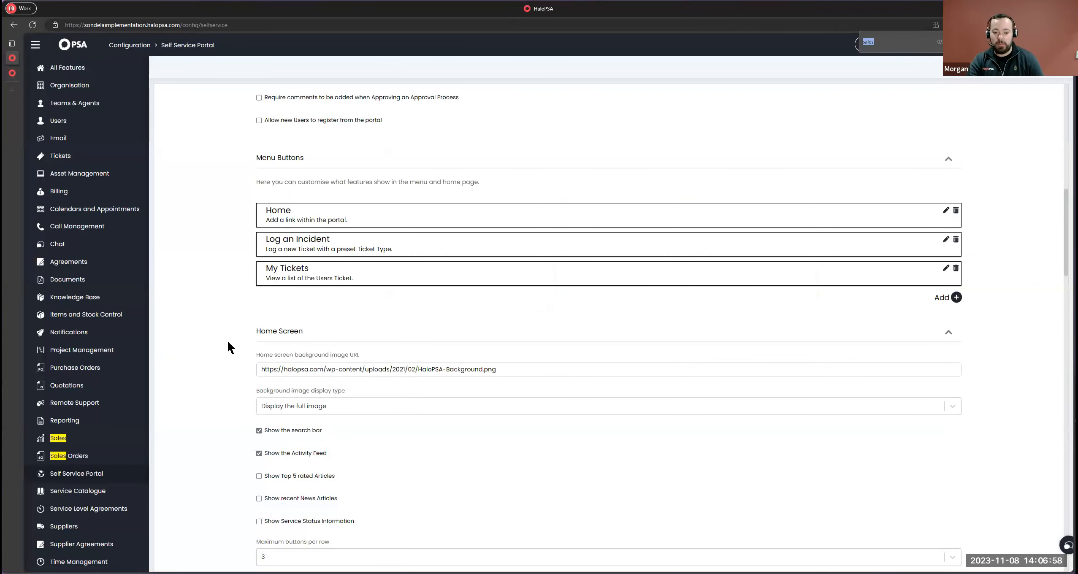
# Set the background image display type to "Display as a banner above the buttons" and check the portal home page.
pyautogui.moveTo(288, 369); pyautogui.dragTo(465, 375)
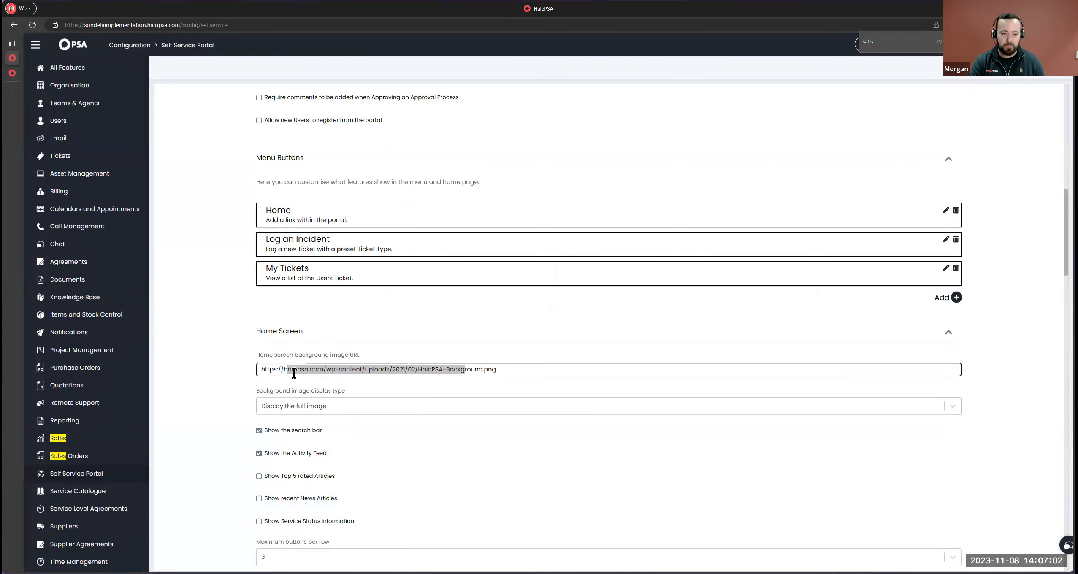
pyautogui.moveTo(256, 389); pyautogui.dragTo(445, 390)
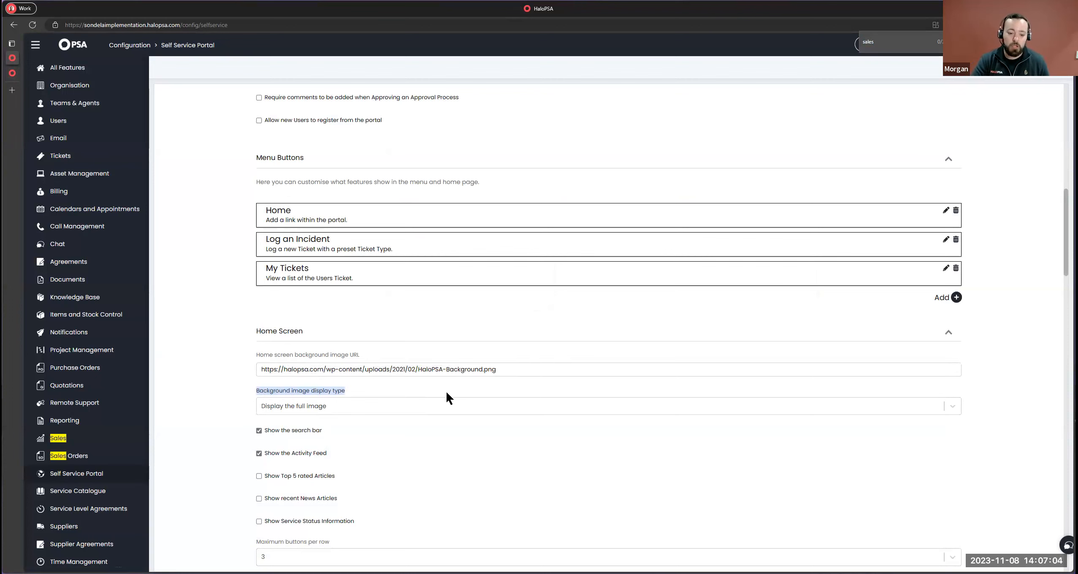
pyautogui.click(430, 406)
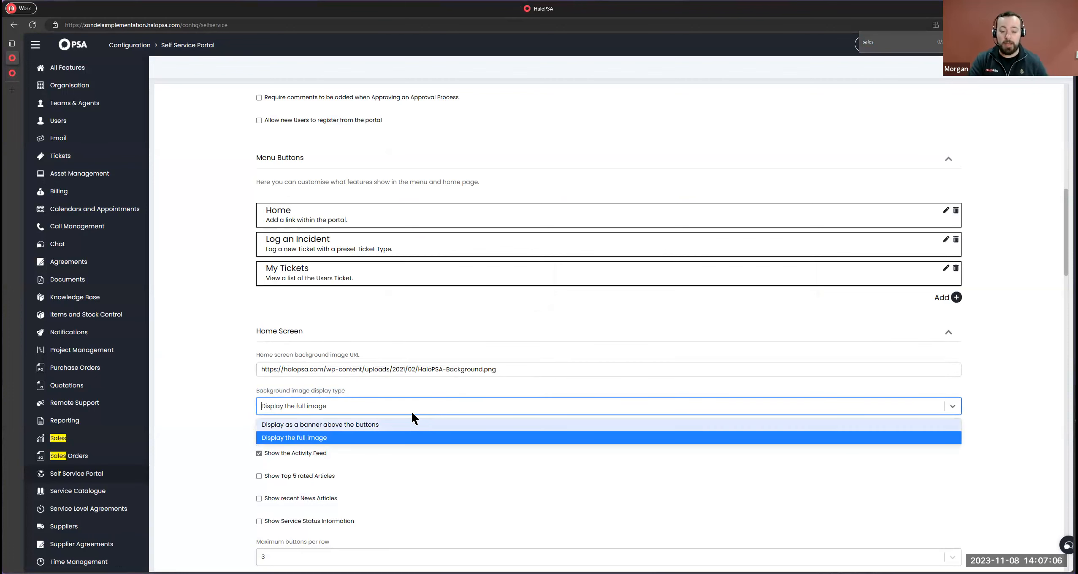
pyautogui.click(394, 424)
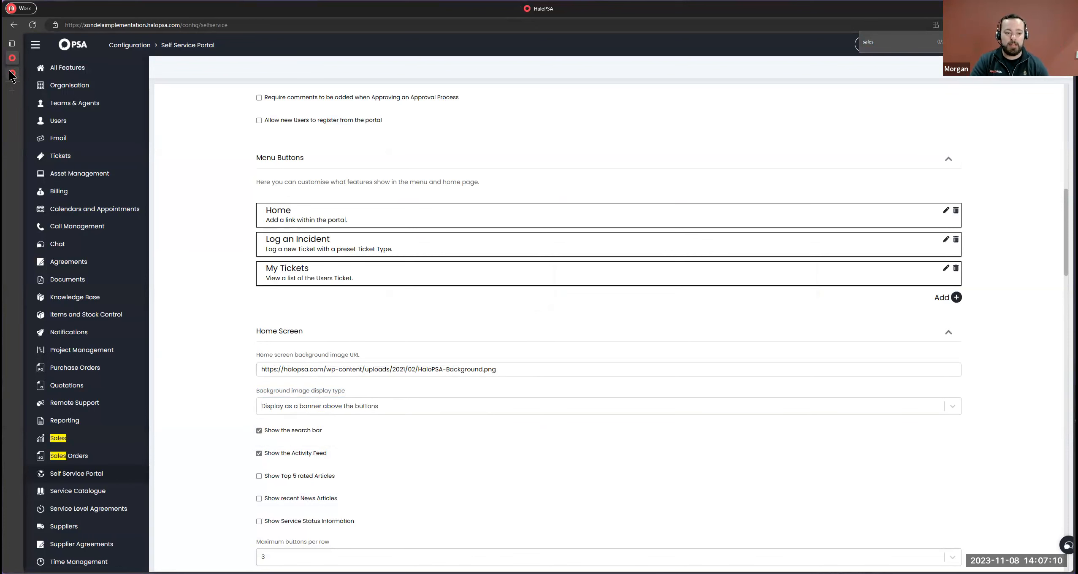
pyautogui.click(11, 73)
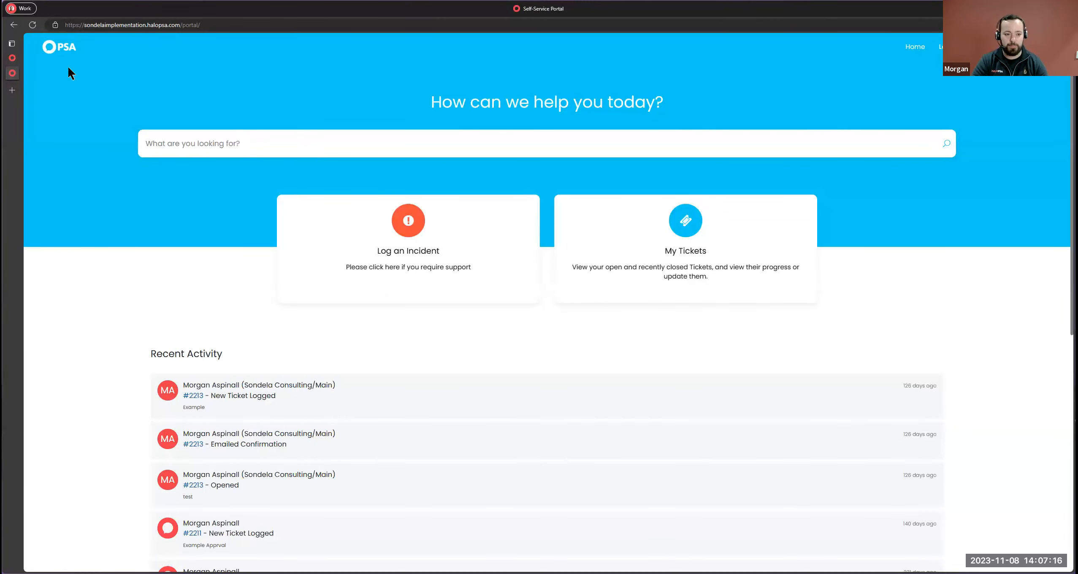
pyautogui.click(12, 57)
# Examine the Recent Activity feed on the portal home page that the Show the Activity Feed option controls.
pyautogui.scroll(-5, 267, 367)
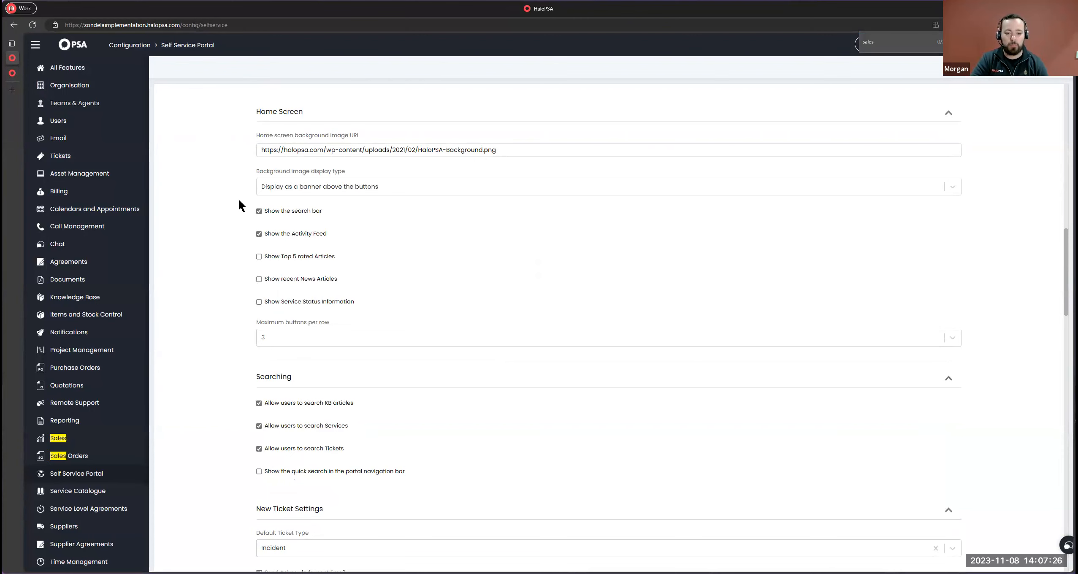
pyautogui.hotkey('ctrl', 'Tab')
pyautogui.scroll(-10, 214, 196)
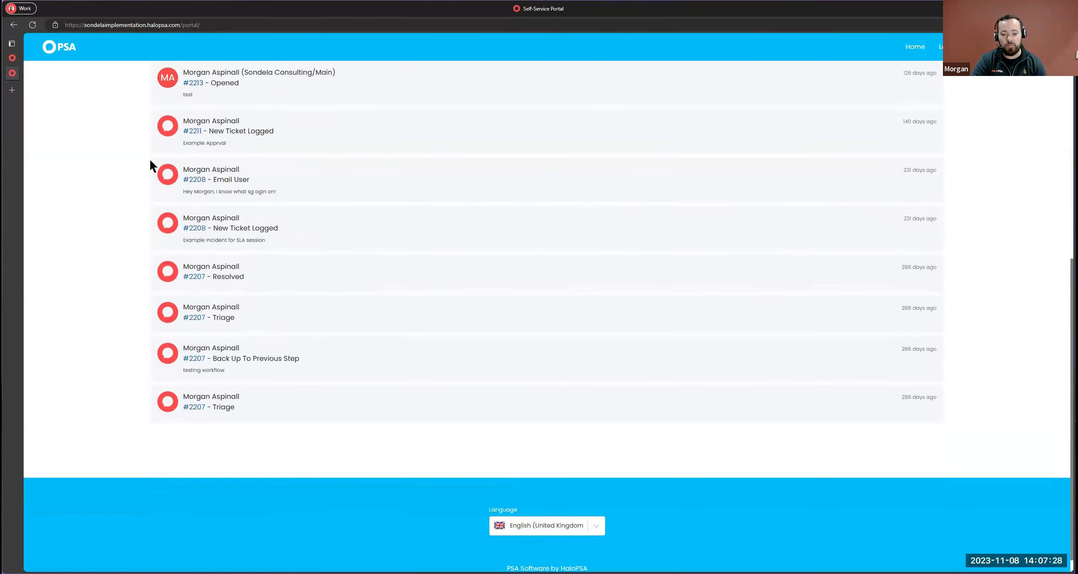
pyautogui.scroll(5, 149, 163)
pyautogui.moveTo(157, 192); pyautogui.dragTo(474, 292)
pyautogui.moveTo(473, 431); pyautogui.dragTo(473, 431)
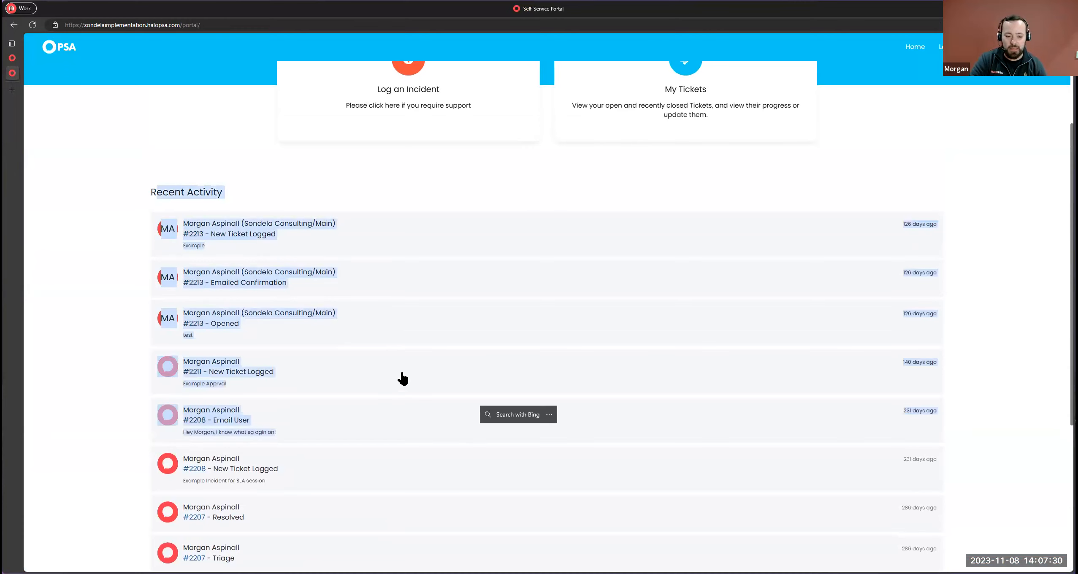
pyautogui.scroll(-5, 401, 376)
pyautogui.click(109, 268)
pyautogui.scroll(5, 144, 266)
pyautogui.moveTo(174, 192); pyautogui.dragTo(185, 203)
pyautogui.click(179, 205)
# Turn off Show the Activity Feed for the home screen and check the reloaded portal home page.
pyautogui.click(12, 58)
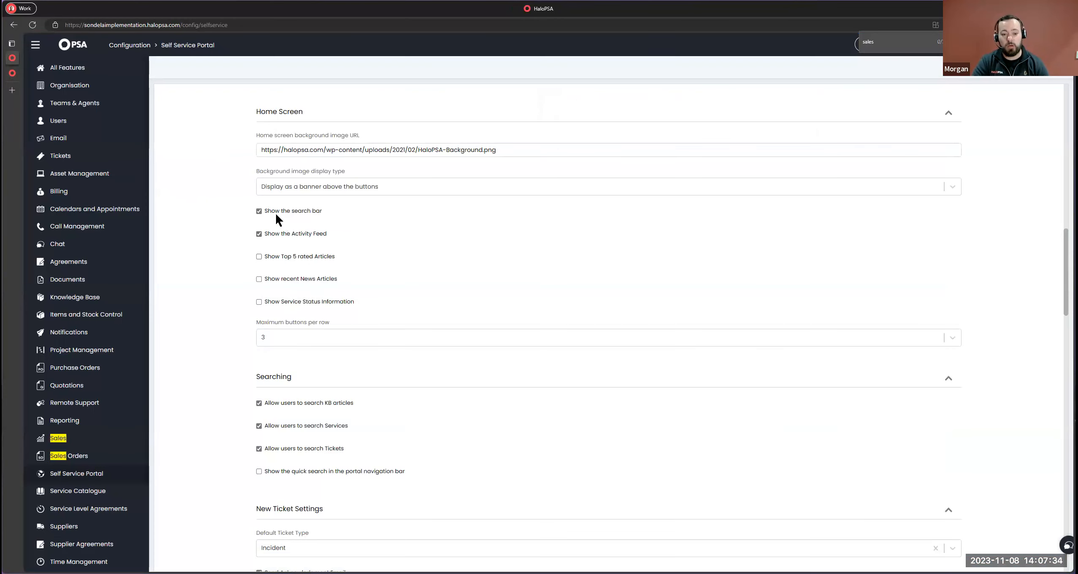
pyautogui.click(259, 234)
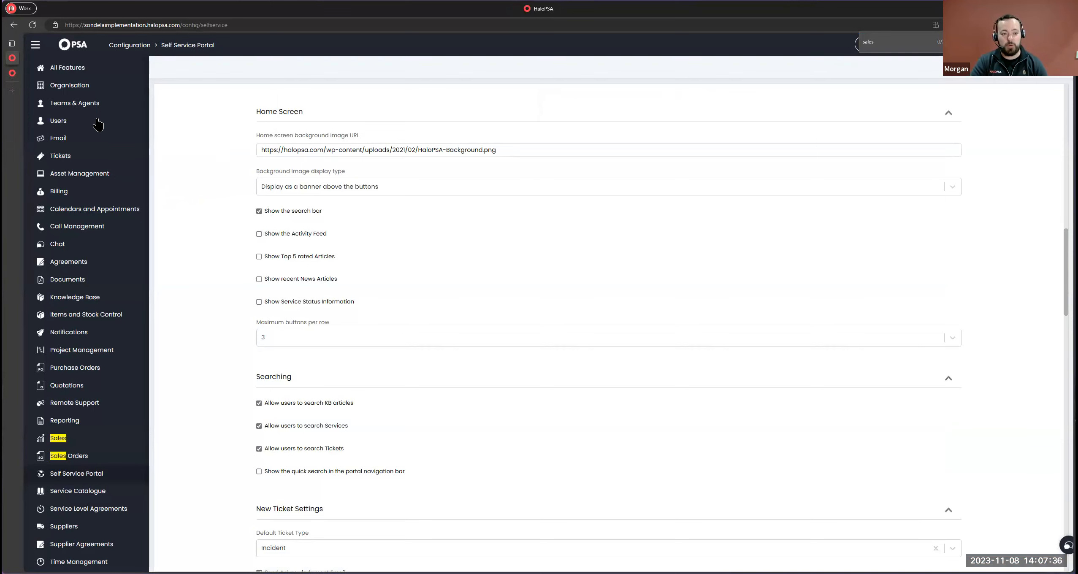
pyautogui.click(10, 74)
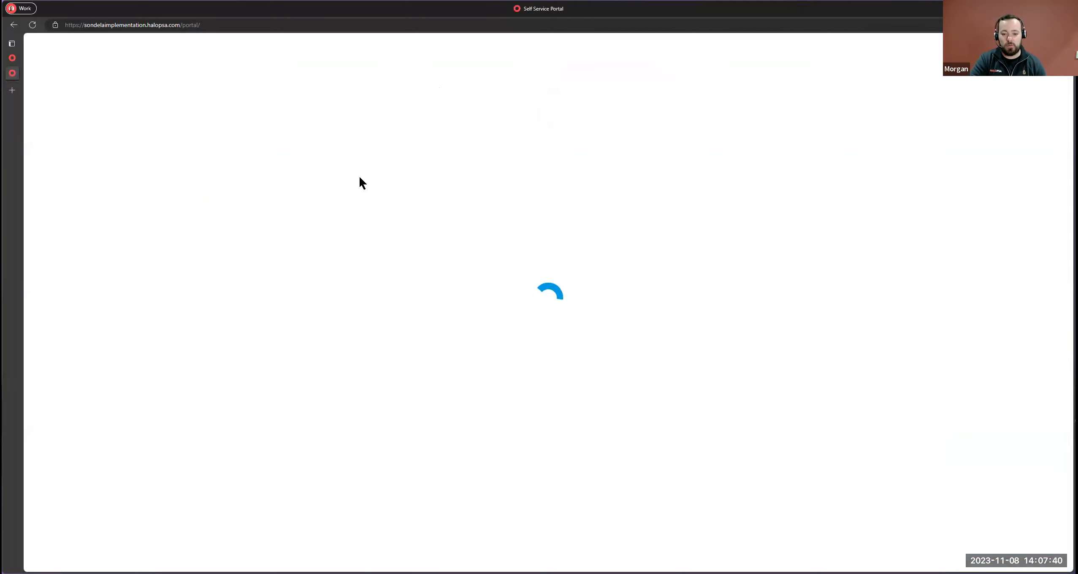
pyautogui.scroll(-3, 392, 237)
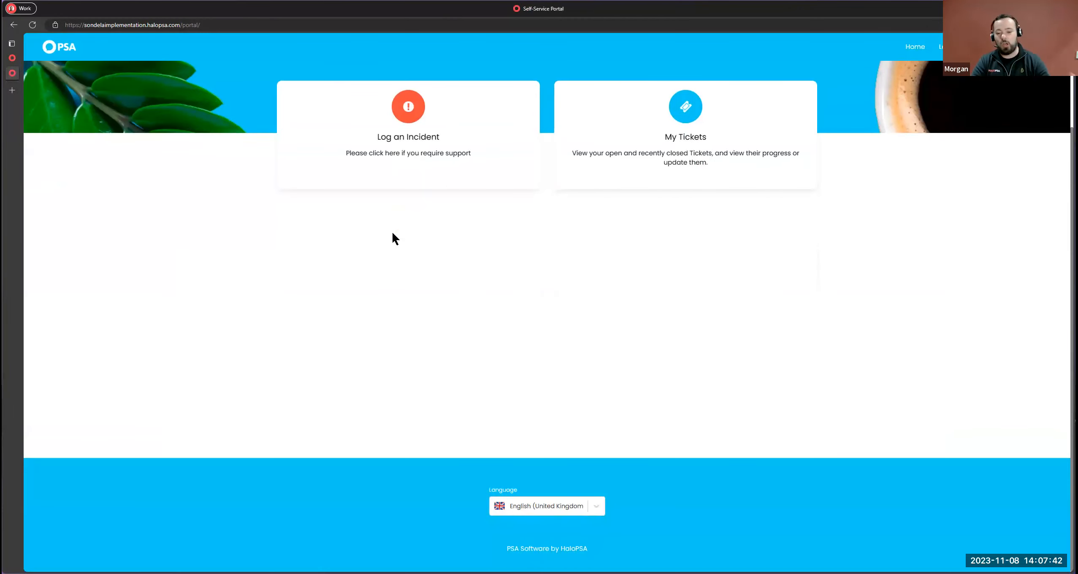
pyautogui.scroll(3, 392, 238)
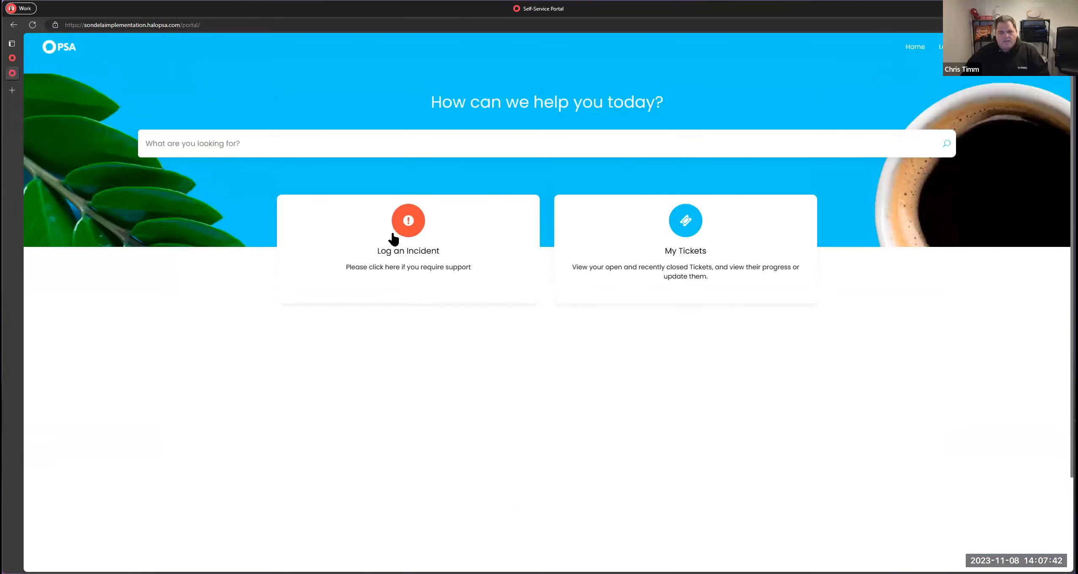
# Turn on Show Service Status Information to view its display type setting, and turn it off again.
pyautogui.click(12, 59)
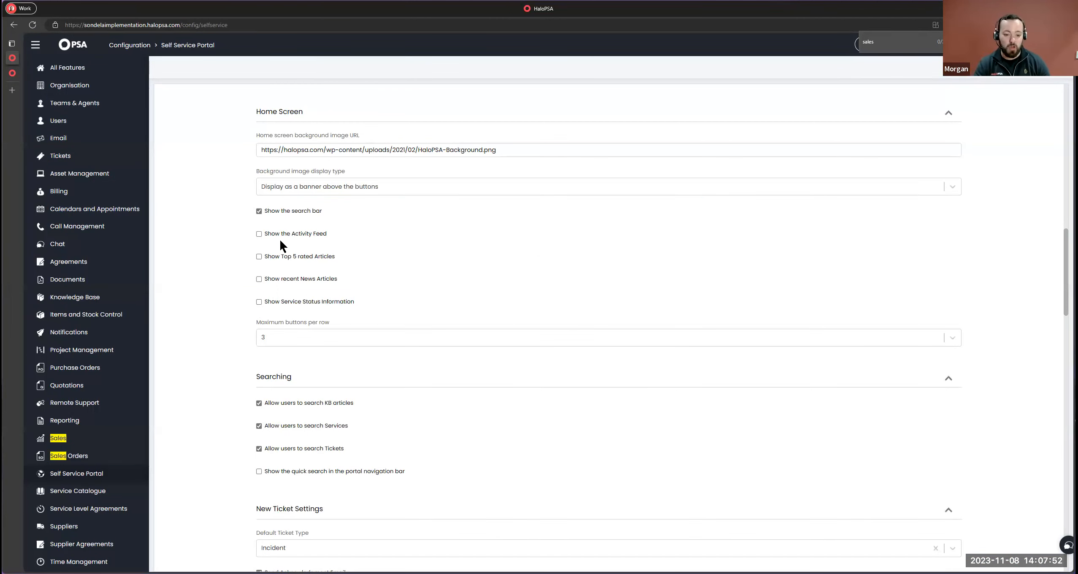
pyautogui.click(259, 302)
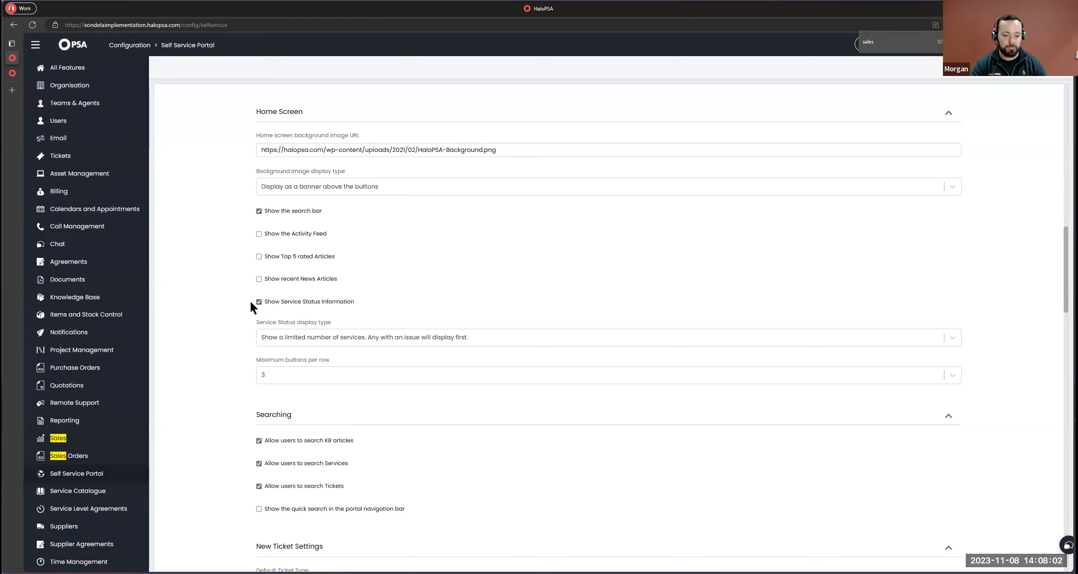
pyautogui.click(257, 302)
pyautogui.moveTo(251, 312); pyautogui.dragTo(318, 341)
# Review the Maximum buttons per row options against the button layout on the portal home page, leaving the setting at 3.
pyautogui.click(317, 341)
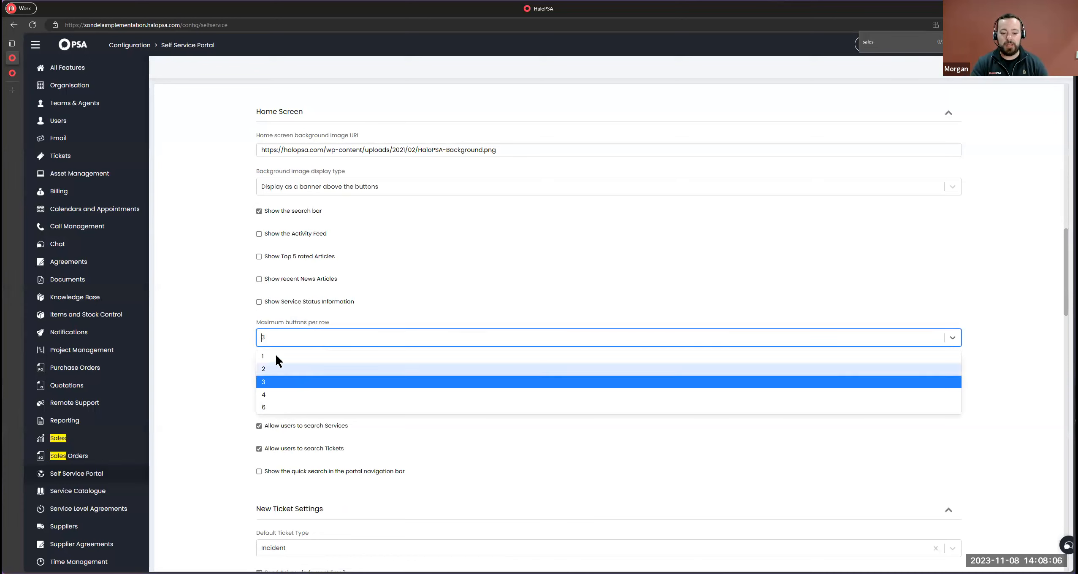
pyautogui.click(12, 73)
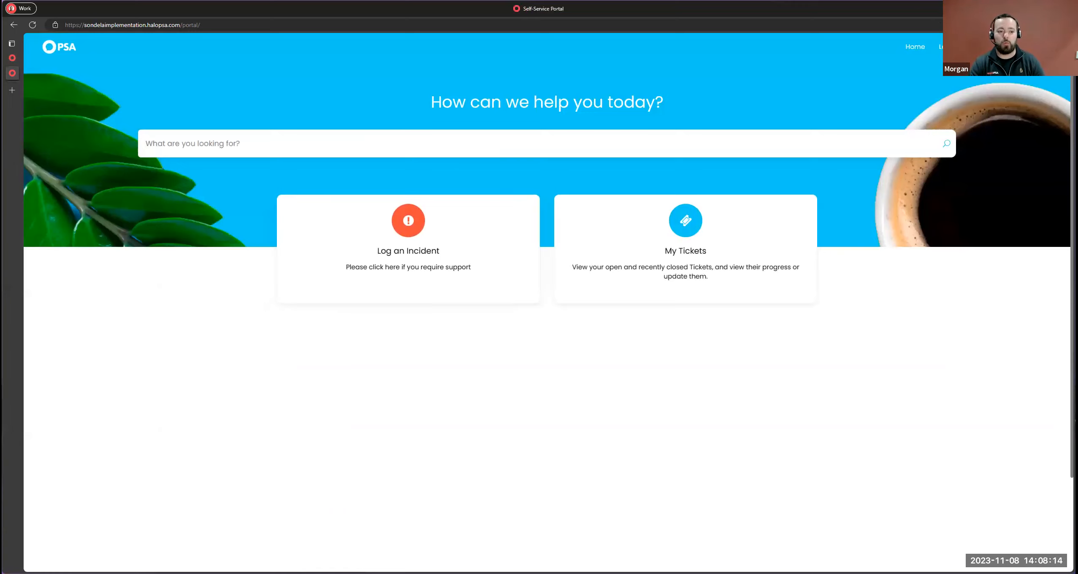
pyautogui.click(12, 58)
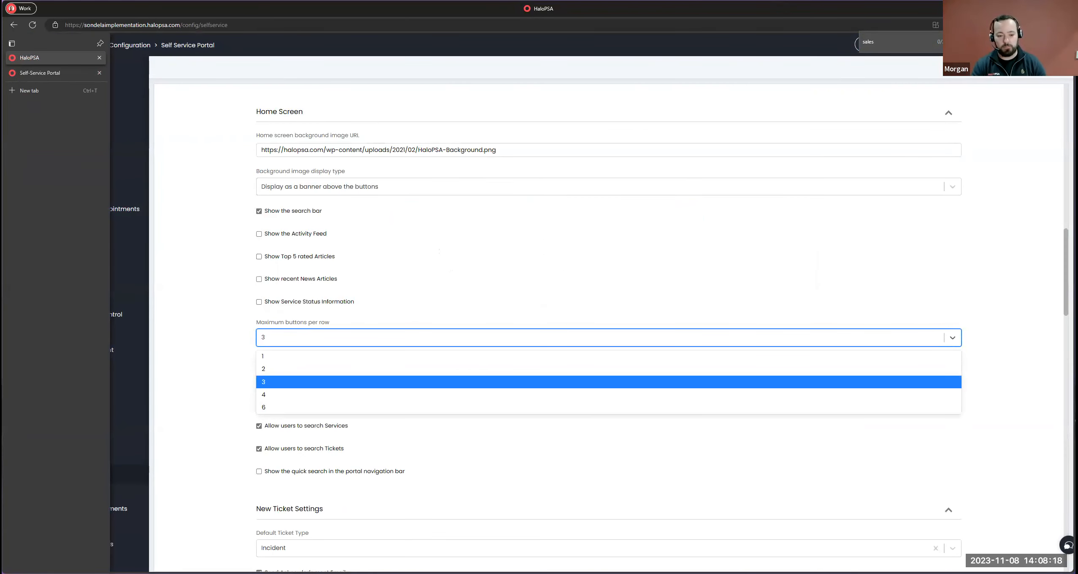
pyautogui.moveTo(186, 292); pyautogui.dragTo(199, 302)
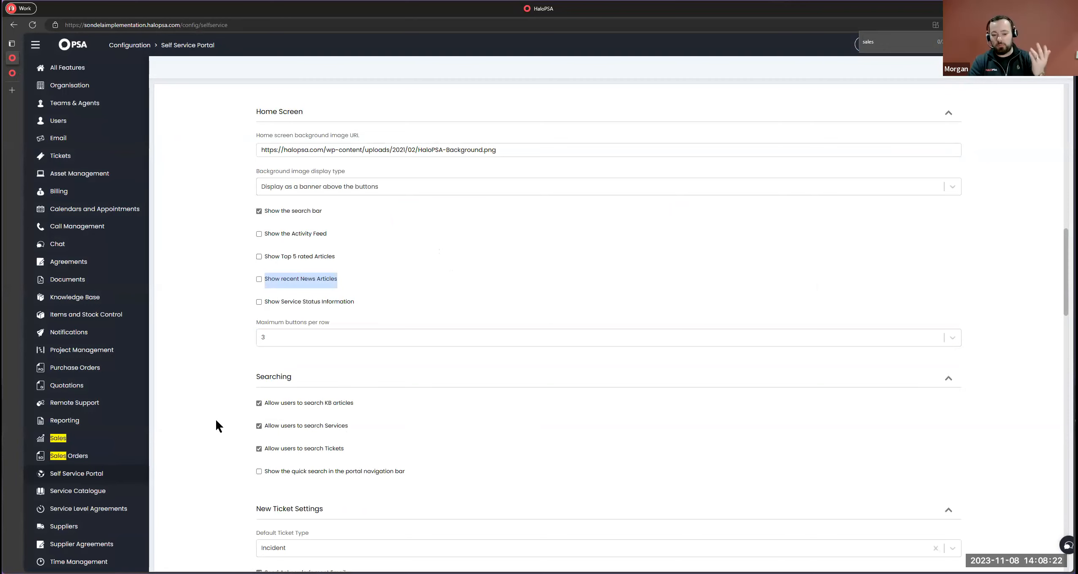
# Review the Searching settings and search the portal for "print" to see which categories are searchable.
pyautogui.moveTo(439, 472); pyautogui.dragTo(217, 375)
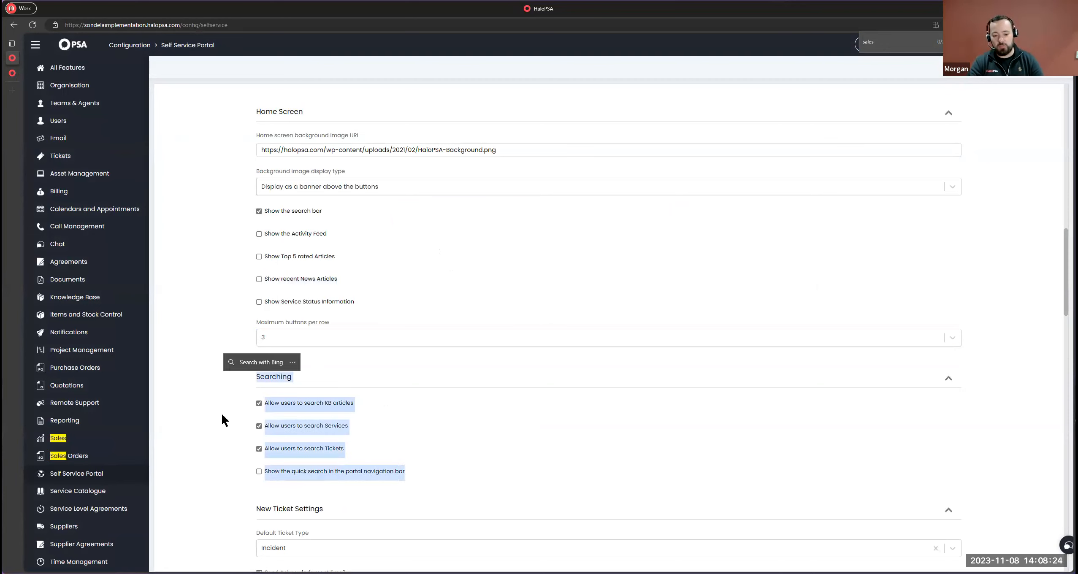
pyautogui.click(228, 416)
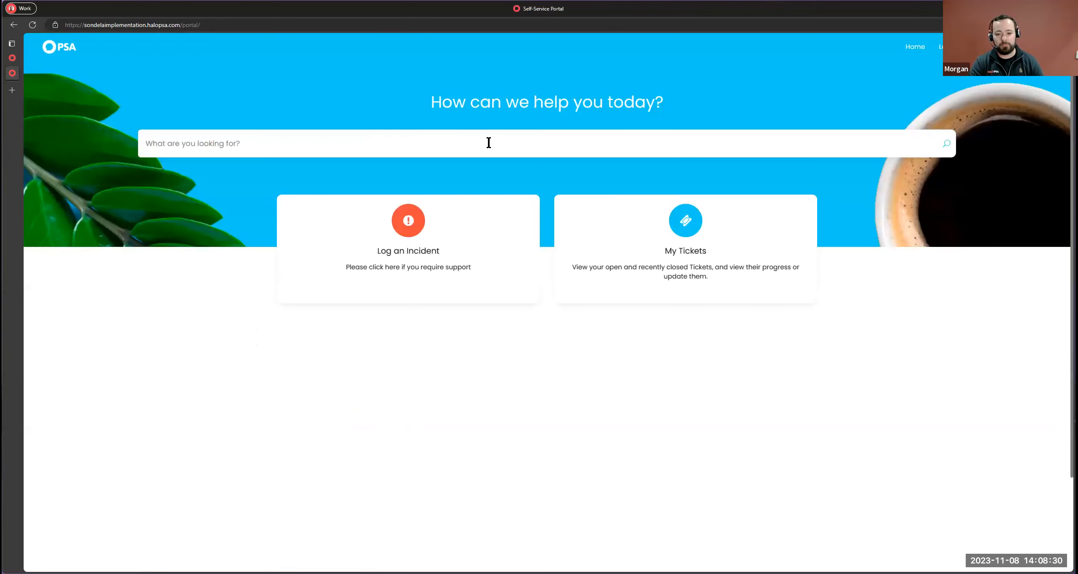
pyautogui.write('print')
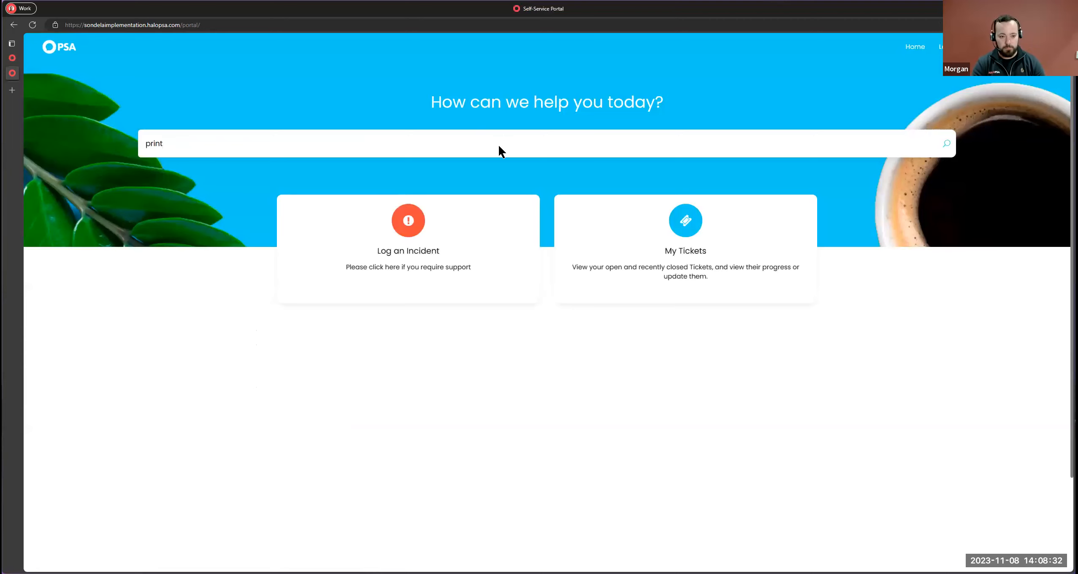
pyautogui.press('Return')
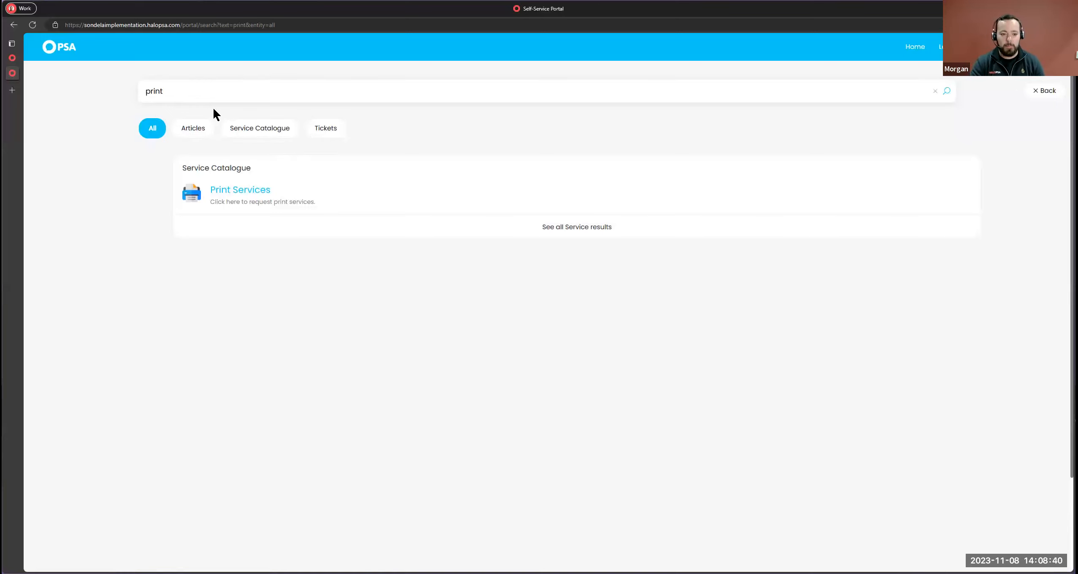
# Disable user searching of KB articles and Services, and enable the quick search in the portal navigation bar.
pyautogui.click(12, 58)
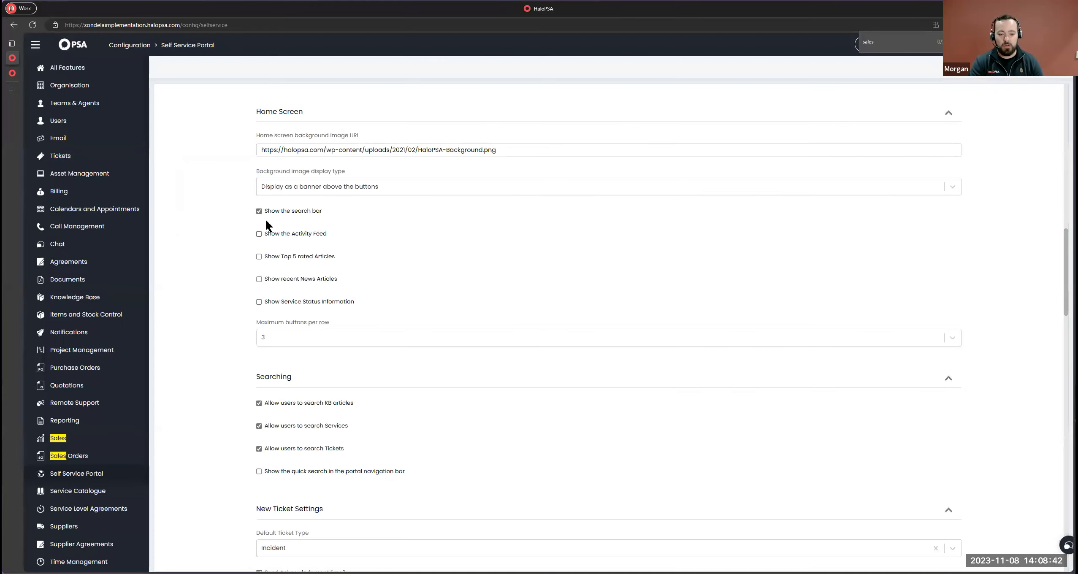
pyautogui.click(270, 404)
pyautogui.click(272, 427)
pyautogui.click(260, 471)
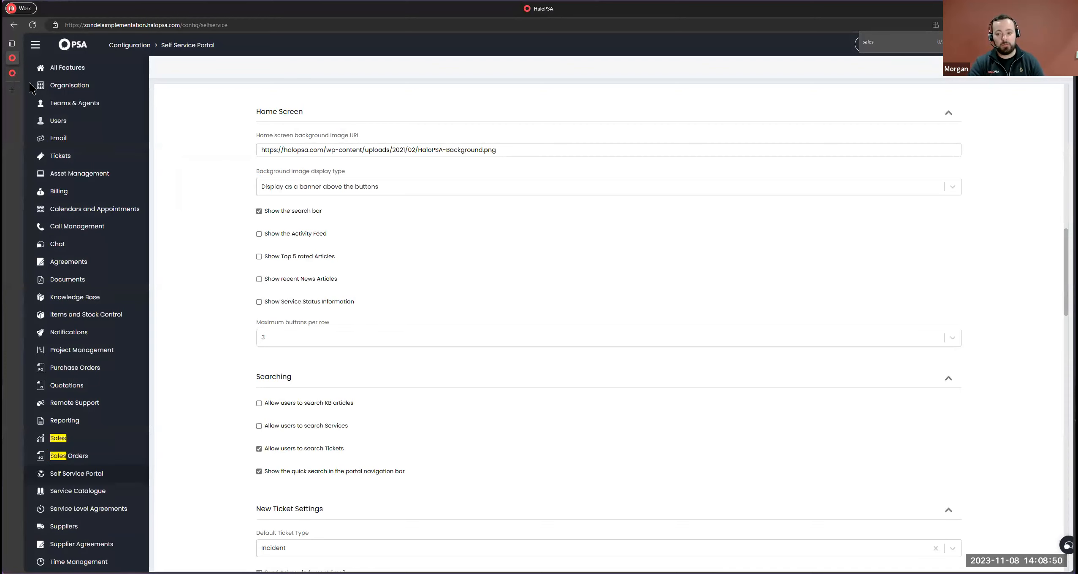
# Check the reloaded portal search page and the navigation bar's quick search on the My Tickets page.
pyautogui.click(13, 73)
pyautogui.press('F5')
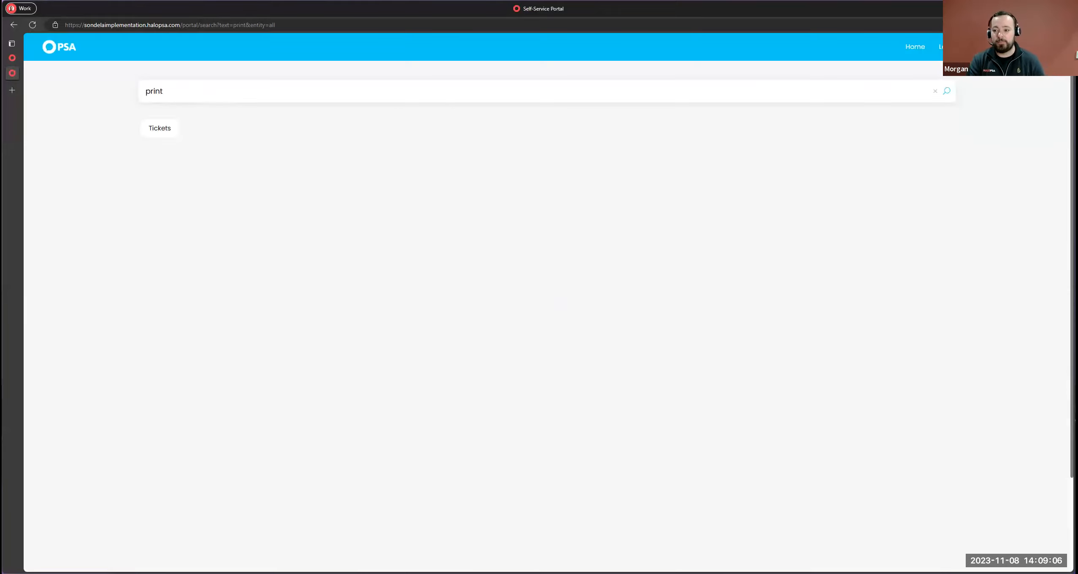
pyautogui.click(1012, 47)
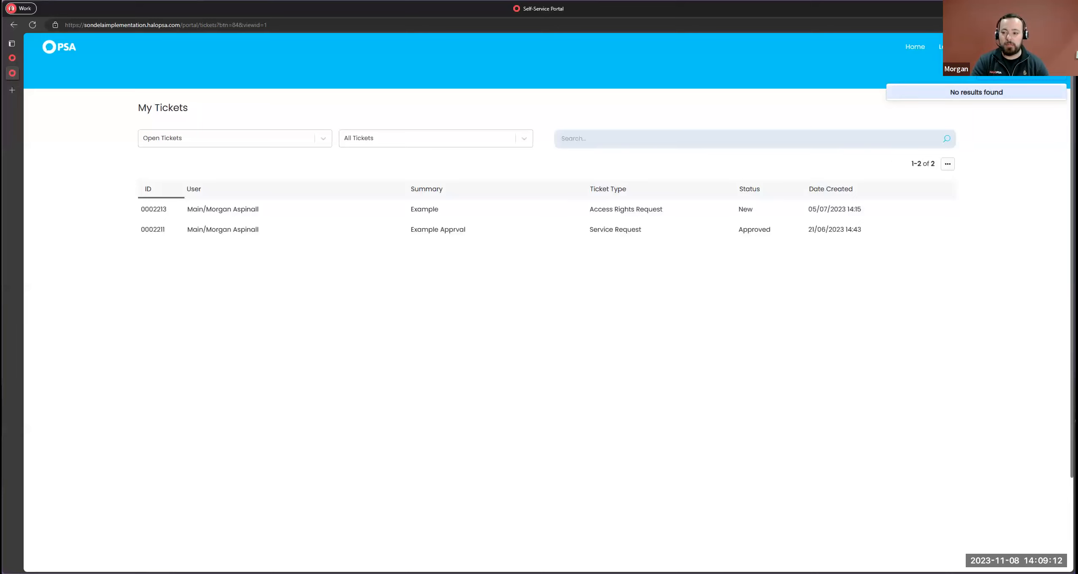
pyautogui.click(540, 84)
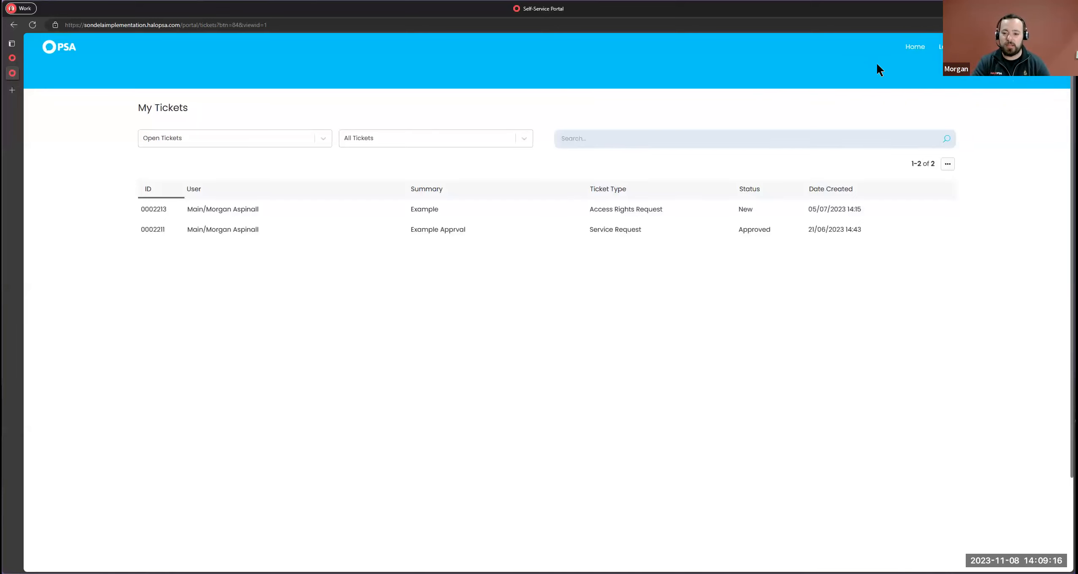
# Turn off the quick search in the portal navigation bar in the self-service portal configuration.
pyautogui.click(12, 59)
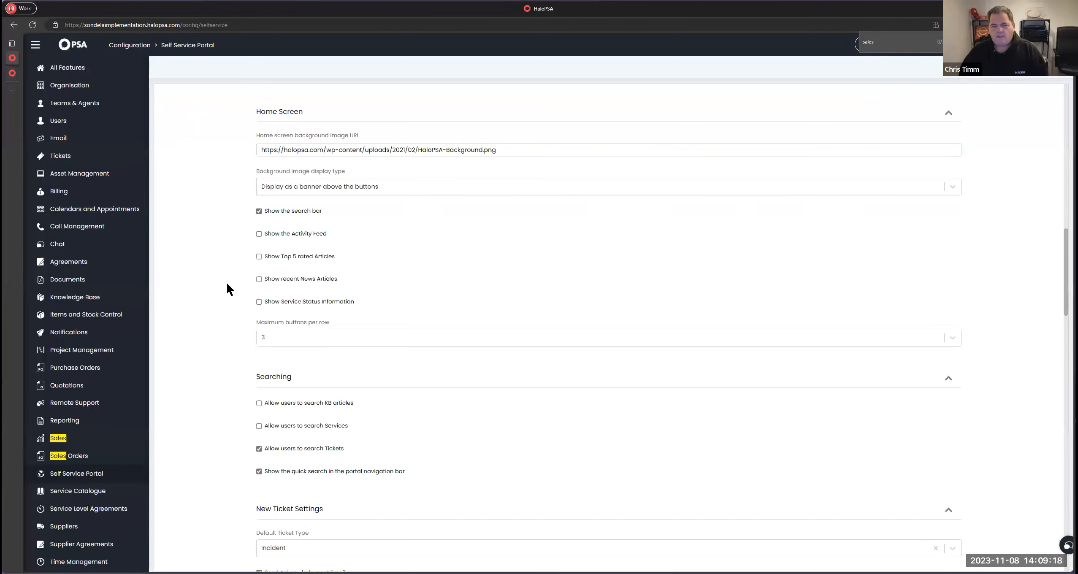
pyautogui.click(269, 475)
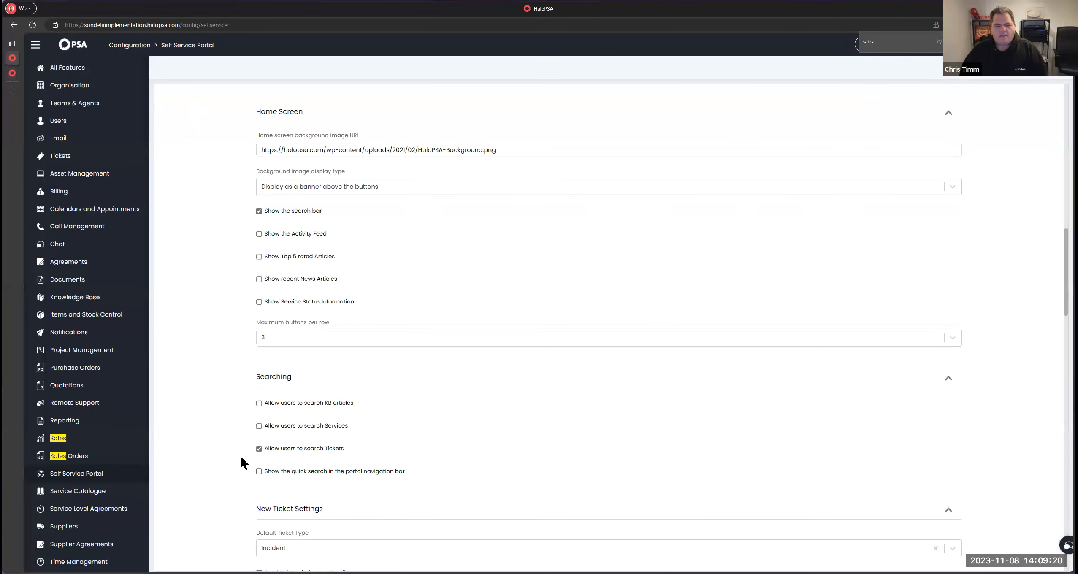
# Review the New Ticket Settings, including the Default Ticket Type options and the Send Acknowledgment Email setting.
pyautogui.scroll(-5, 229, 437)
pyautogui.scroll(-2, 224, 434)
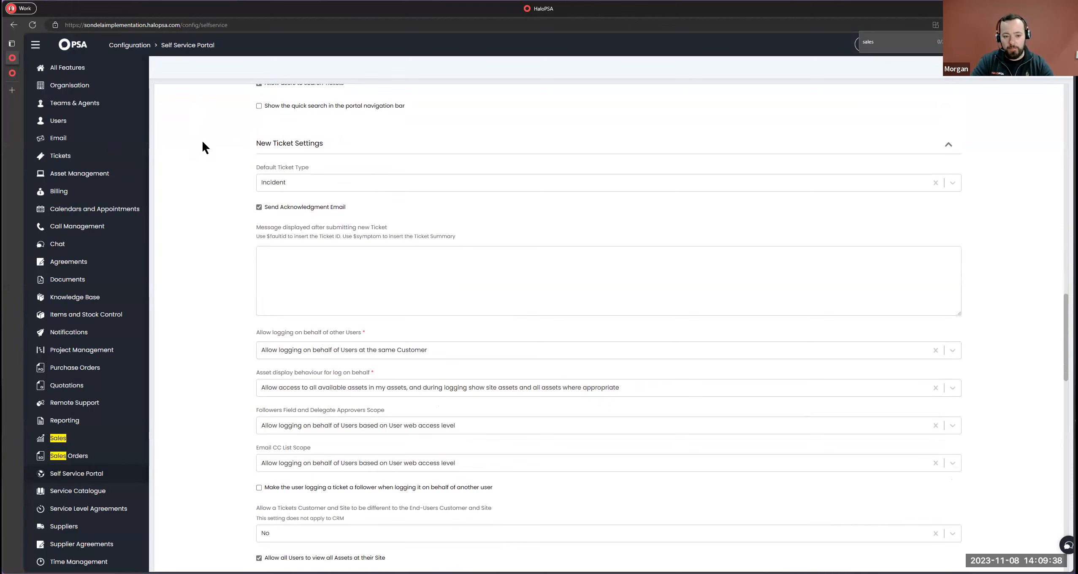
pyautogui.scroll(5, 258, 120)
pyautogui.scroll(-6, 270, 121)
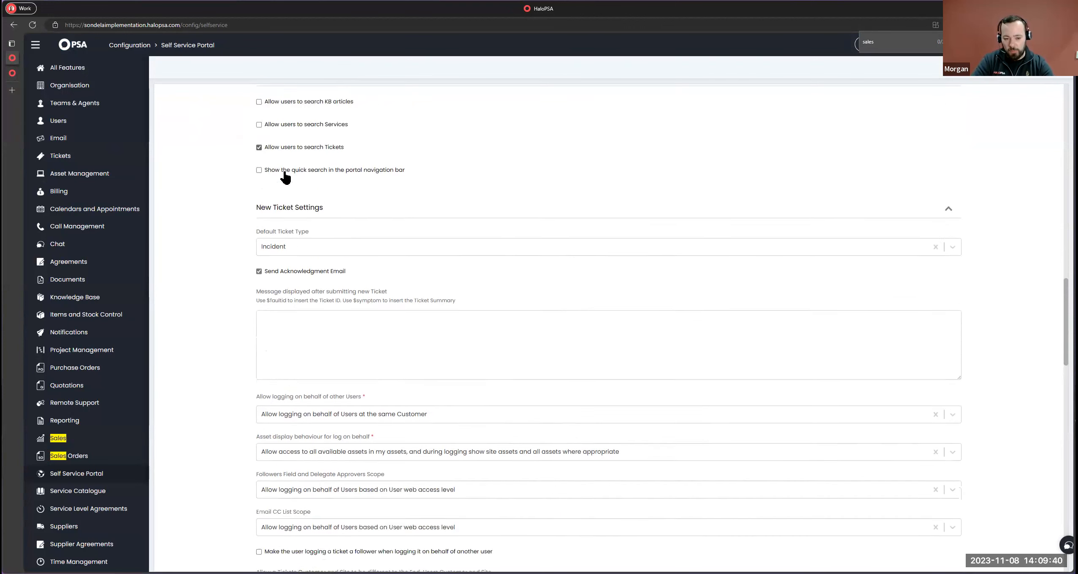
pyautogui.scroll(3, 317, 148)
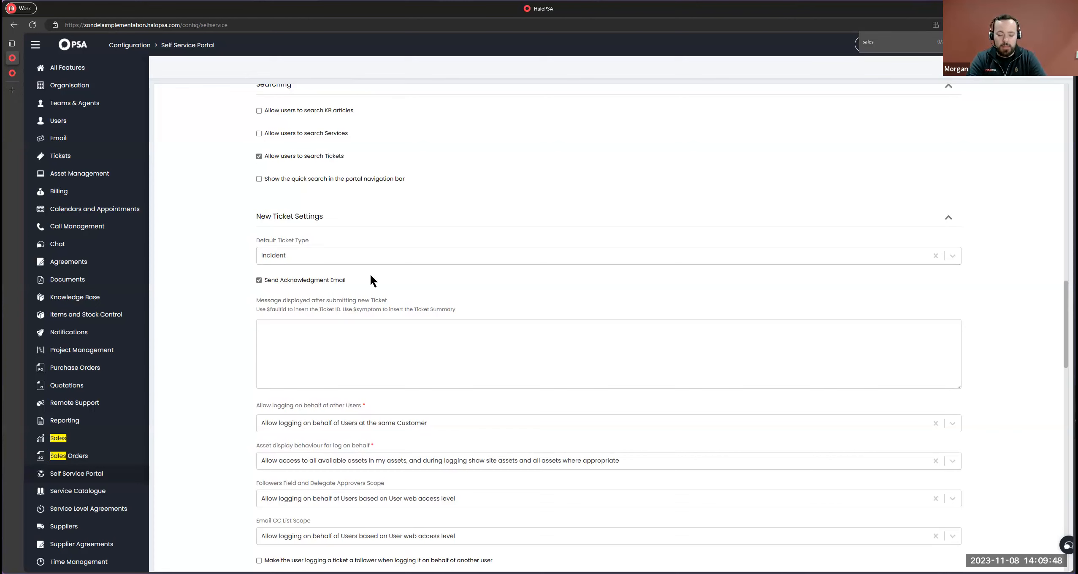
pyautogui.click(405, 256)
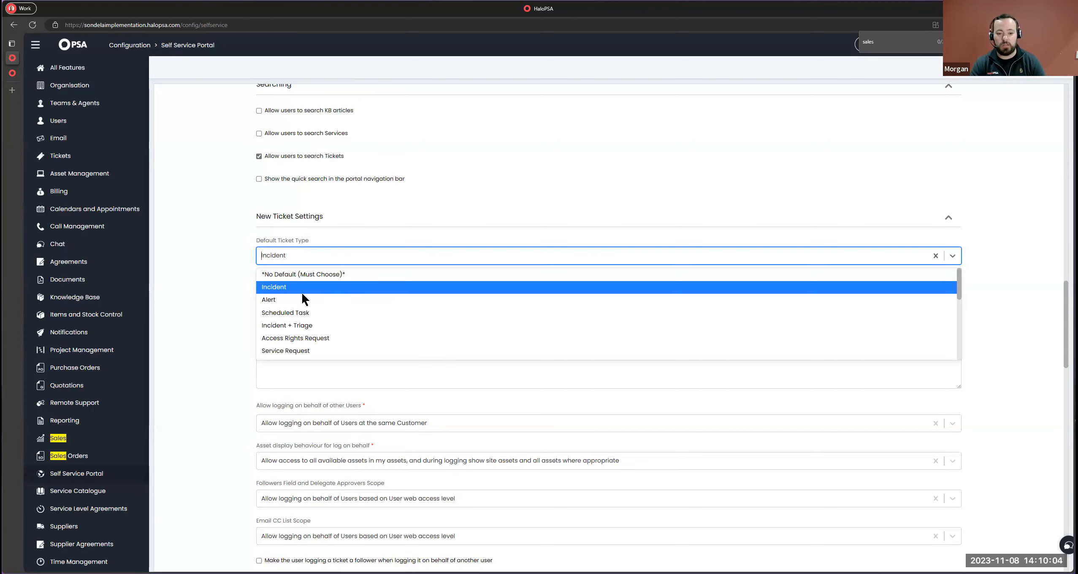
pyautogui.click(213, 233)
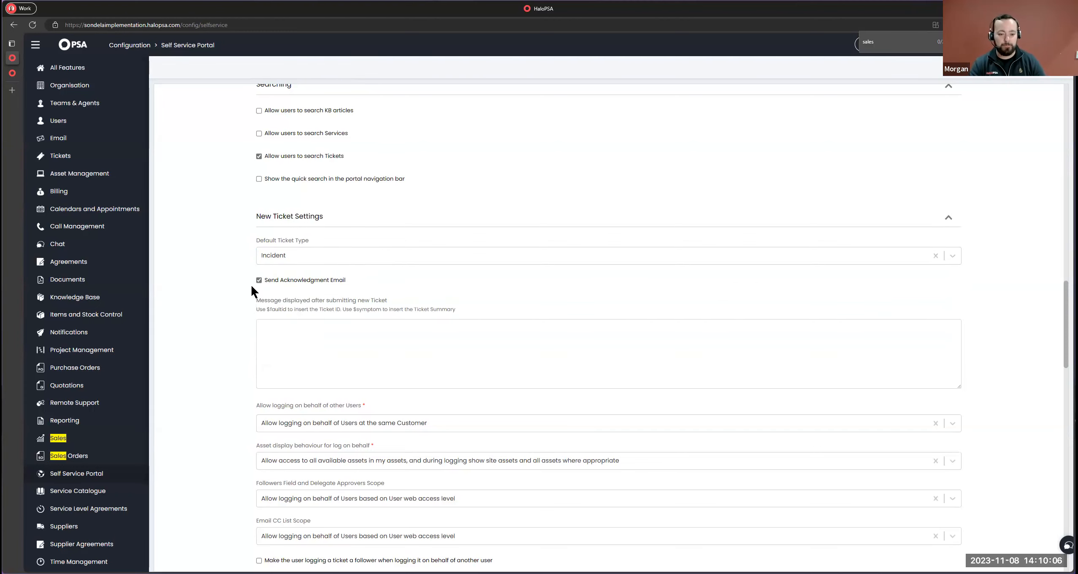
pyautogui.moveTo(342, 281); pyautogui.dragTo(263, 276)
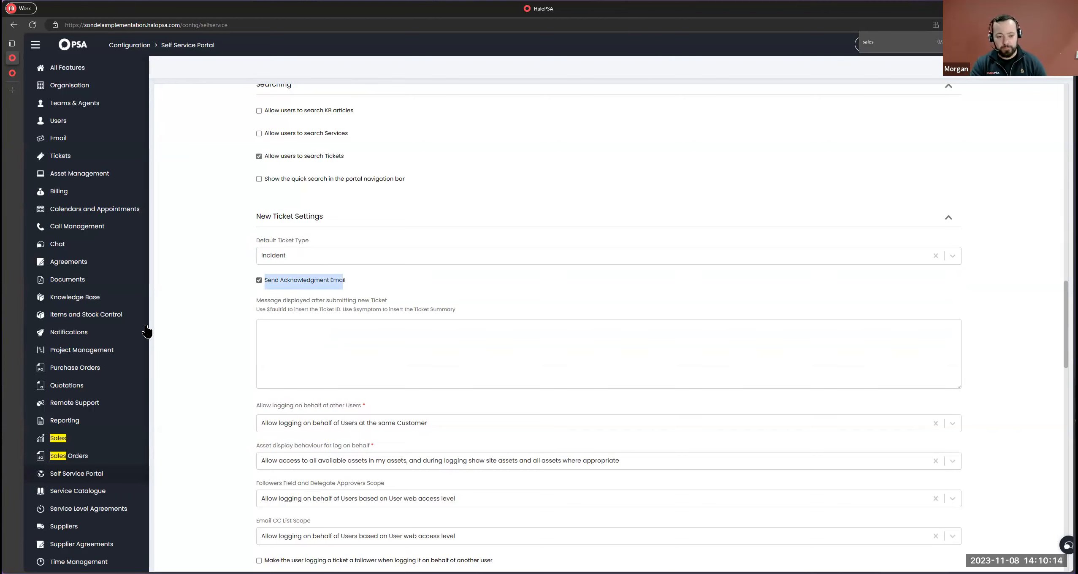
# Set the message displayed after submitting a new ticket to "Thanks for logging this T%icket - your ID is: $faultid. Someone will be in touch!".
pyautogui.click(287, 333)
pyautogui.moveTo(257, 299); pyautogui.dragTo(478, 310)
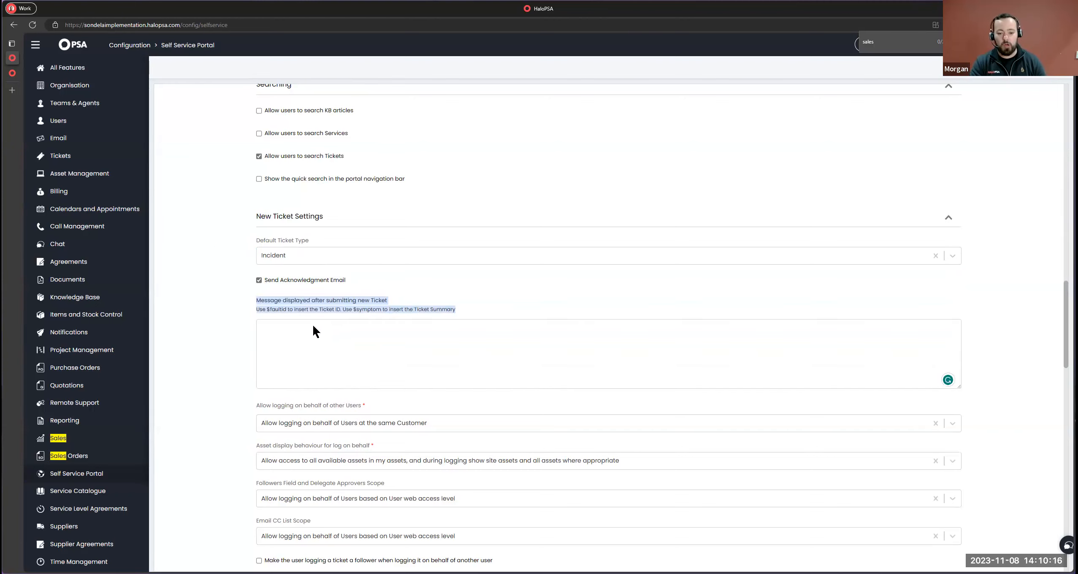
pyautogui.click(327, 341)
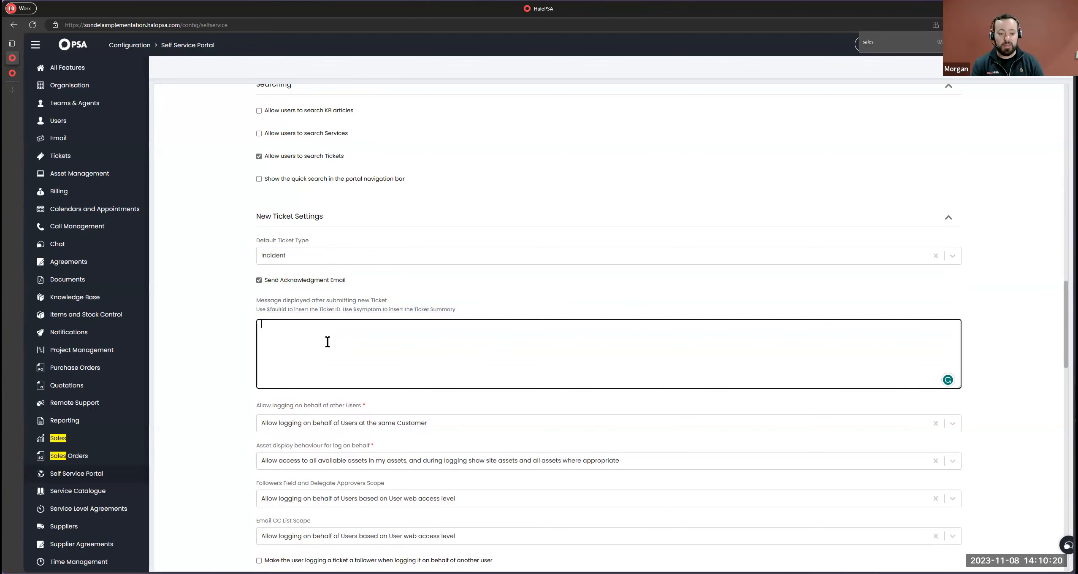
pyautogui.write('Thanks ')
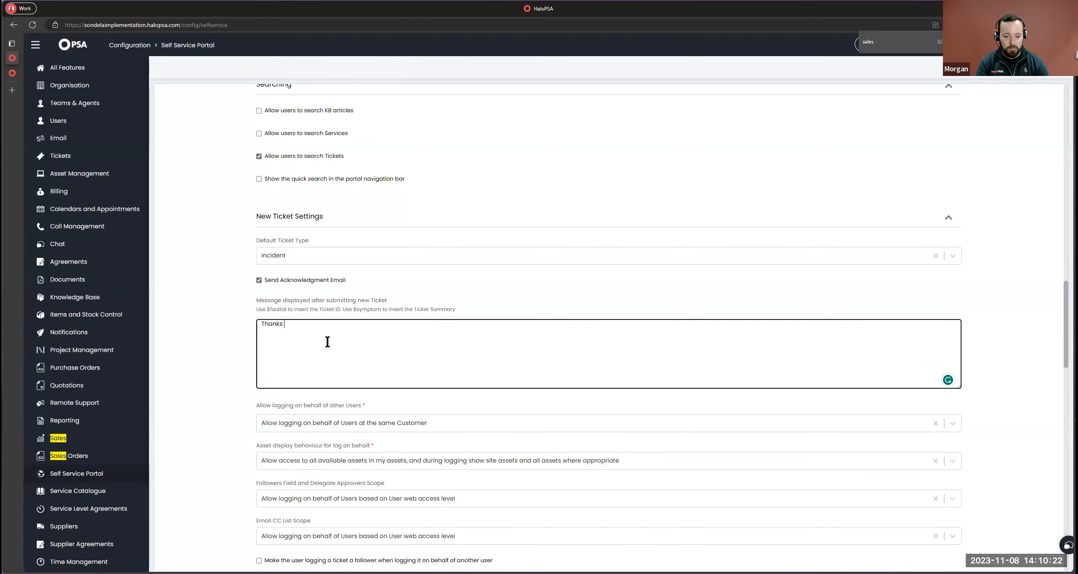
pyautogui.write('for logging this T%icket - your ID is: $fau')
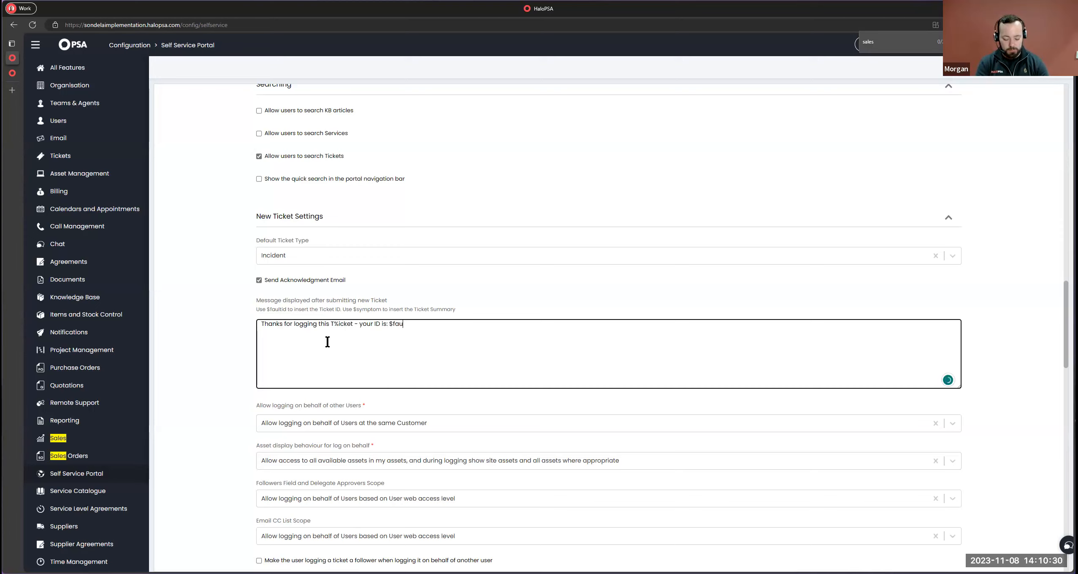
pyautogui.write('Someone will be in touch!')
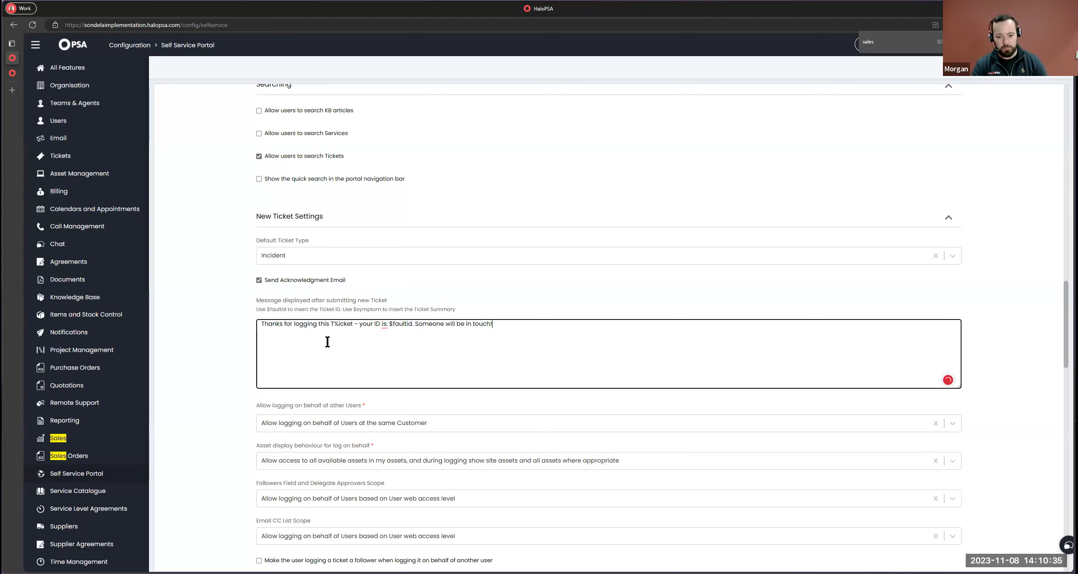
pyautogui.click(214, 252)
# Start a new incident ticket in the self-service portal with "Help!" as the summary and in the details.
pyautogui.click(12, 73)
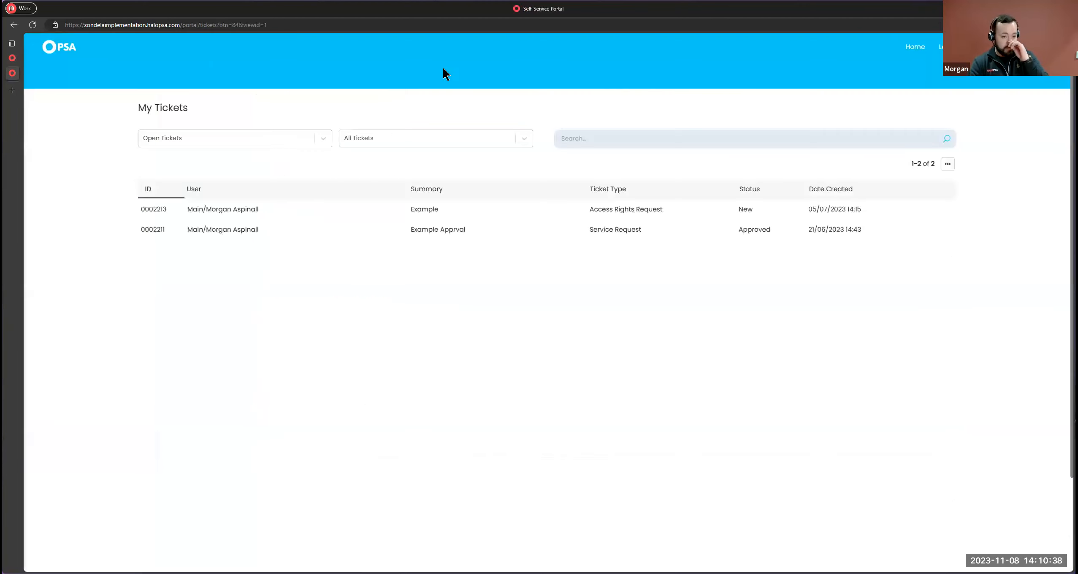
pyautogui.click(955, 47)
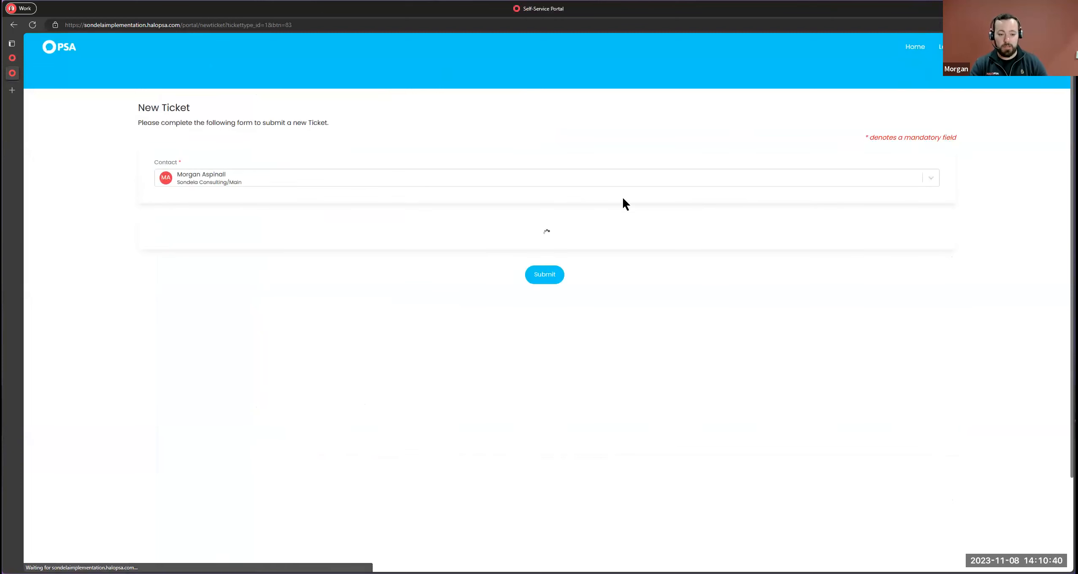
pyautogui.click(369, 271)
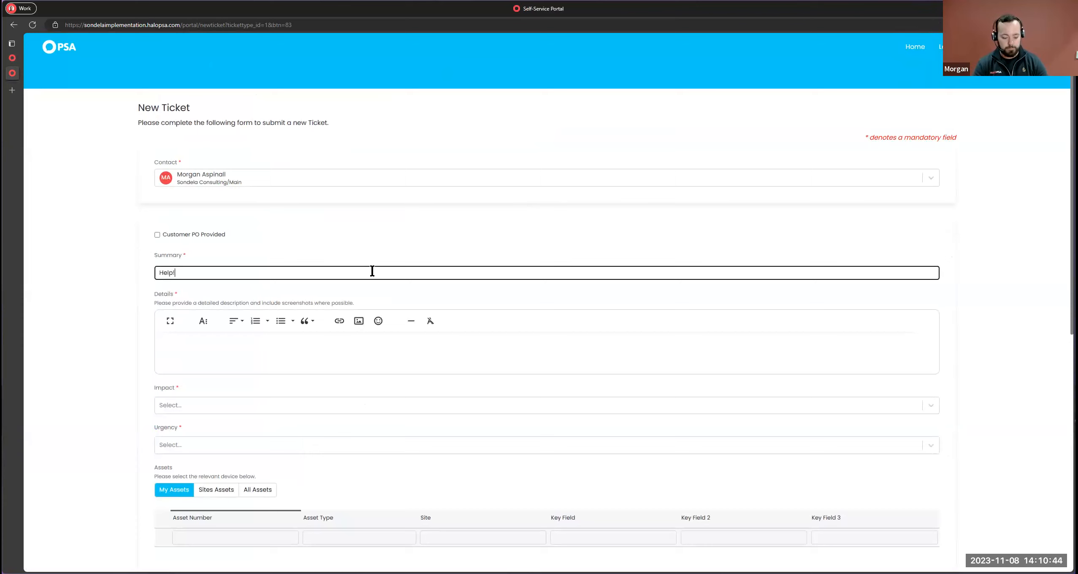
pyautogui.click(246, 344)
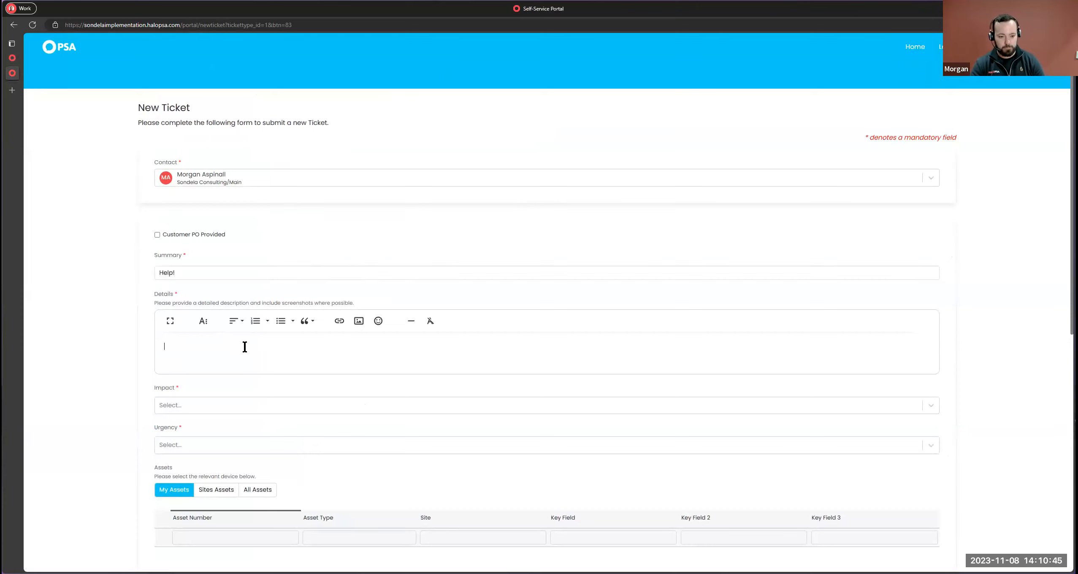
pyautogui.write('Help!')
# Set the ticket's impact to Single User Affected and its urgency to Medium, and submit it.
pyautogui.click(205, 400)
pyautogui.click(187, 443)
pyautogui.click(189, 443)
pyautogui.click(190, 477)
pyautogui.moveTo(165, 347); pyautogui.dragTo(279, 451)
pyautogui.scroll(-10, 546, 409)
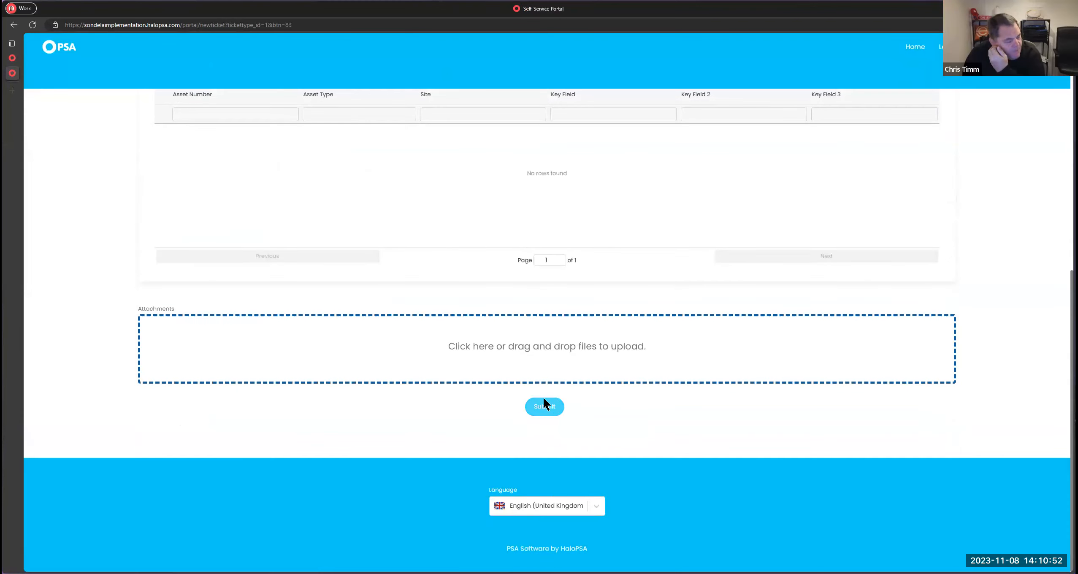
pyautogui.click(543, 400)
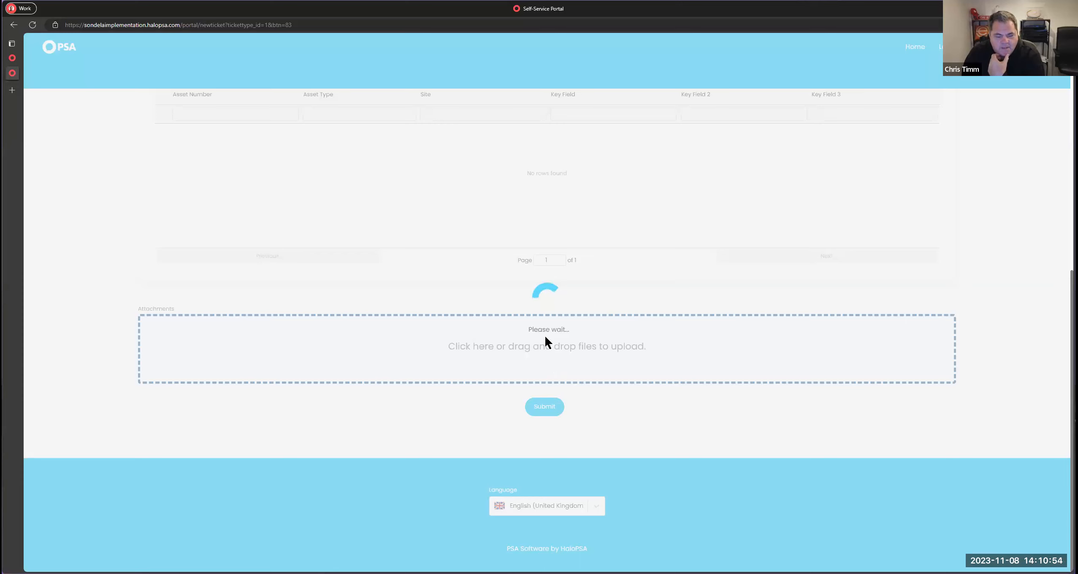
# Return to the portal home page, open the Log an Incident form and enter "help!" as the summary.
pyautogui.moveTo(22, 61)
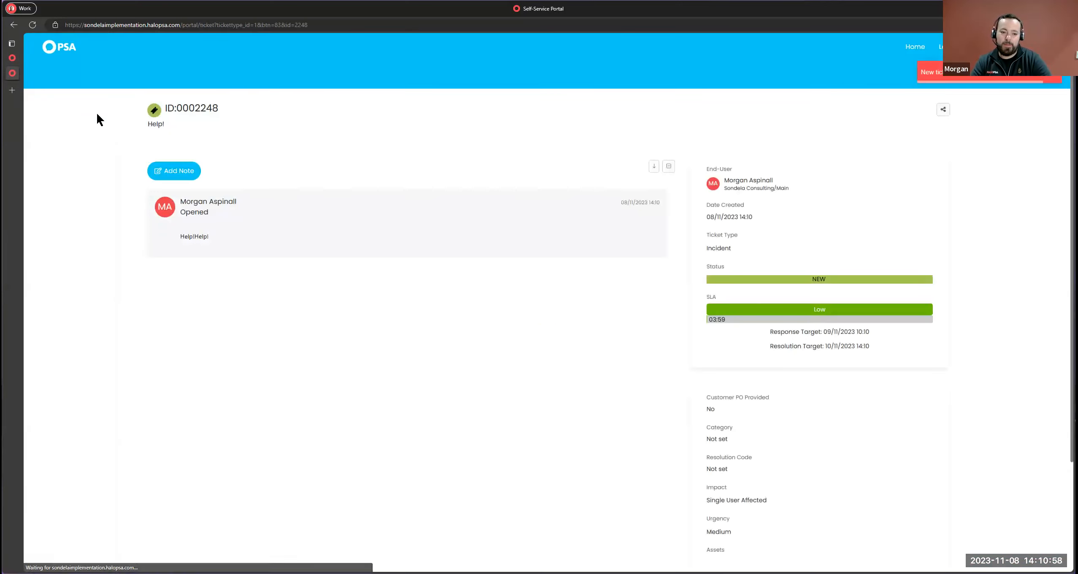
pyautogui.click(14, 60)
pyautogui.click(14, 73)
pyautogui.click(58, 52)
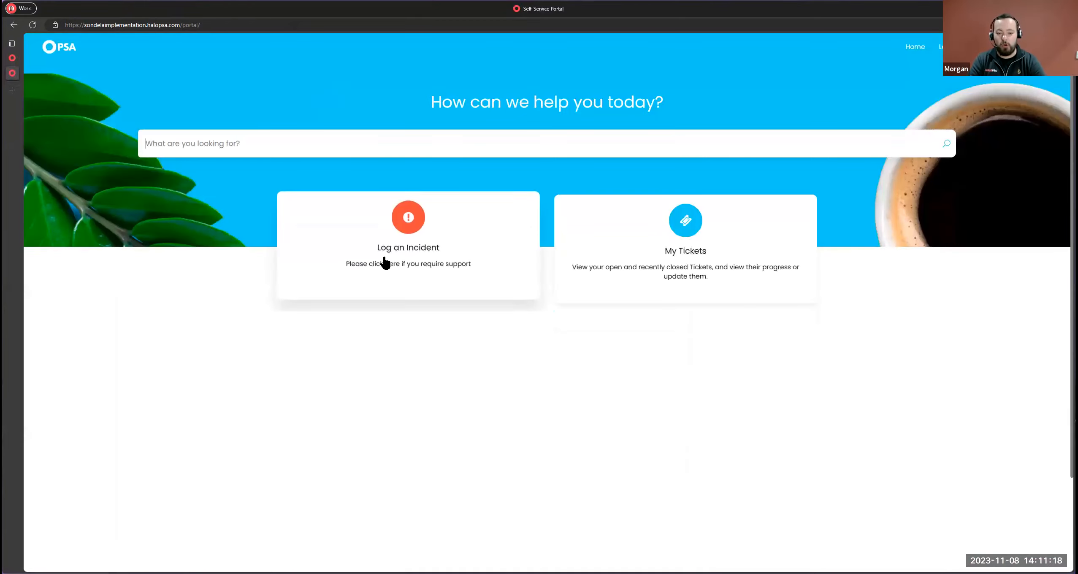
pyautogui.click(386, 253)
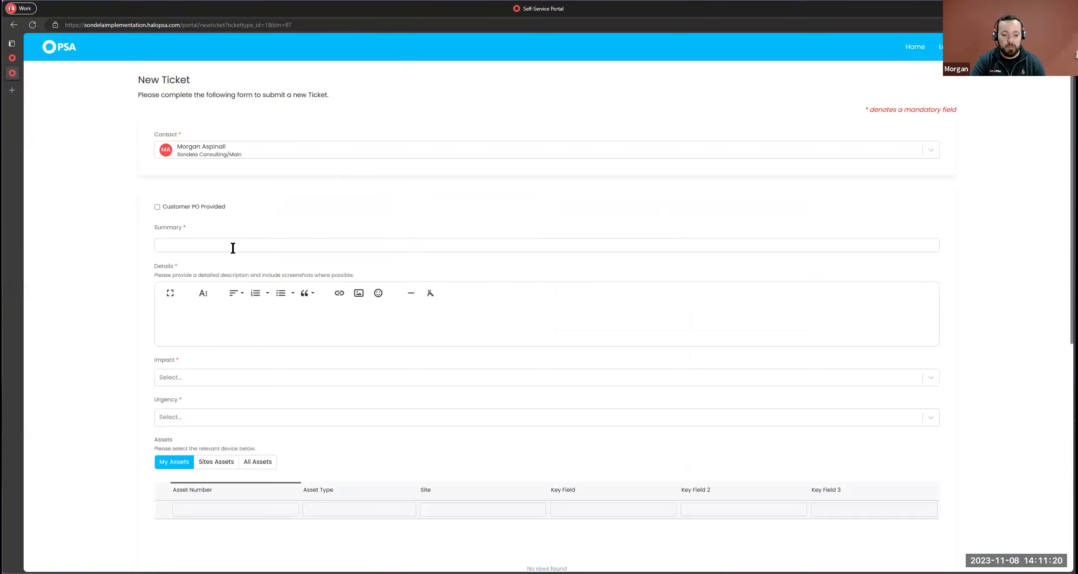
pyautogui.scroll(-3, 236, 243)
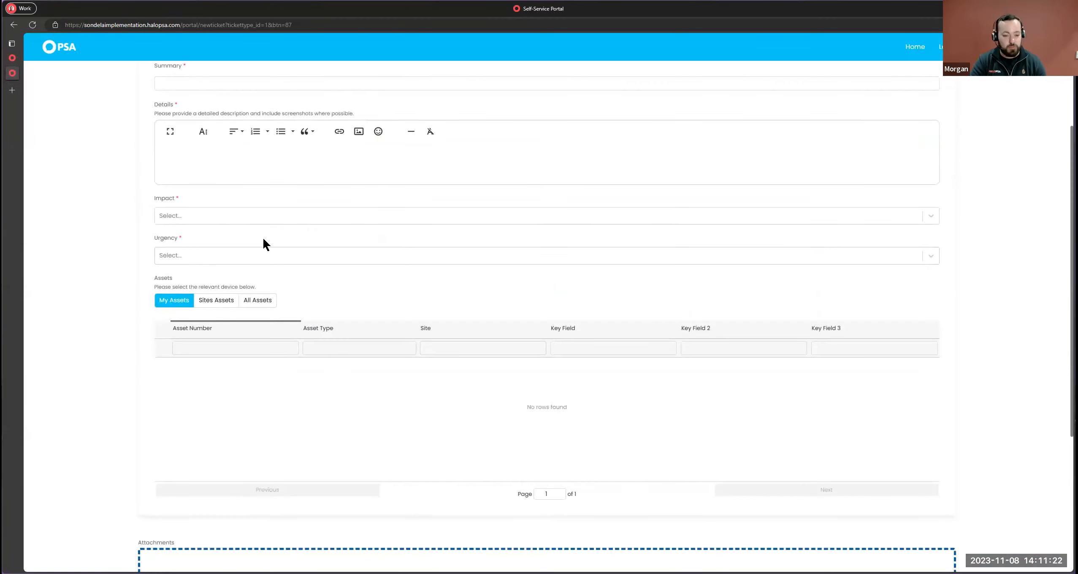
pyautogui.scroll(4, 263, 243)
pyautogui.click(199, 240)
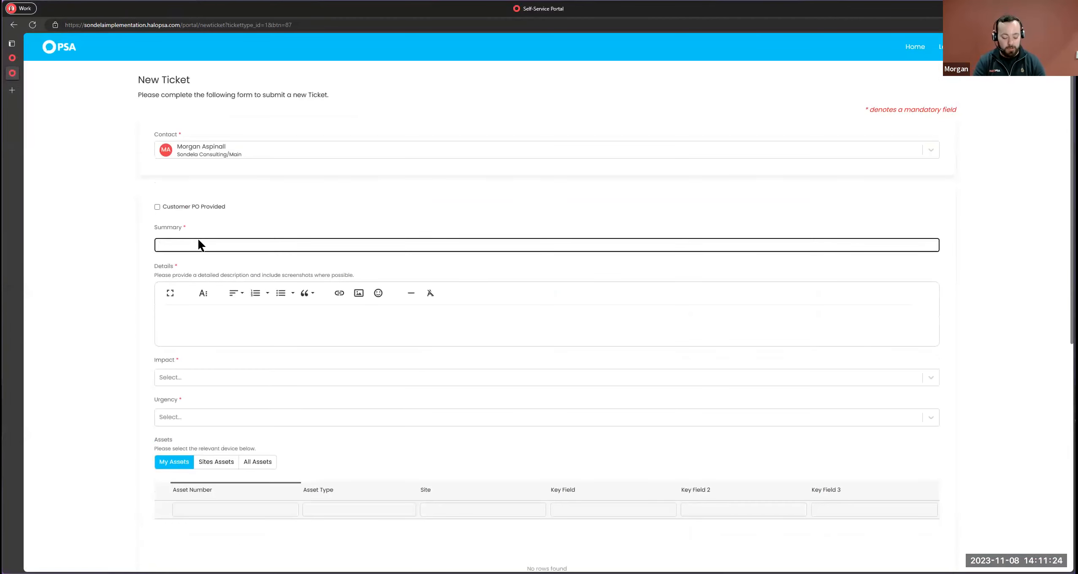
pyautogui.write('help!')
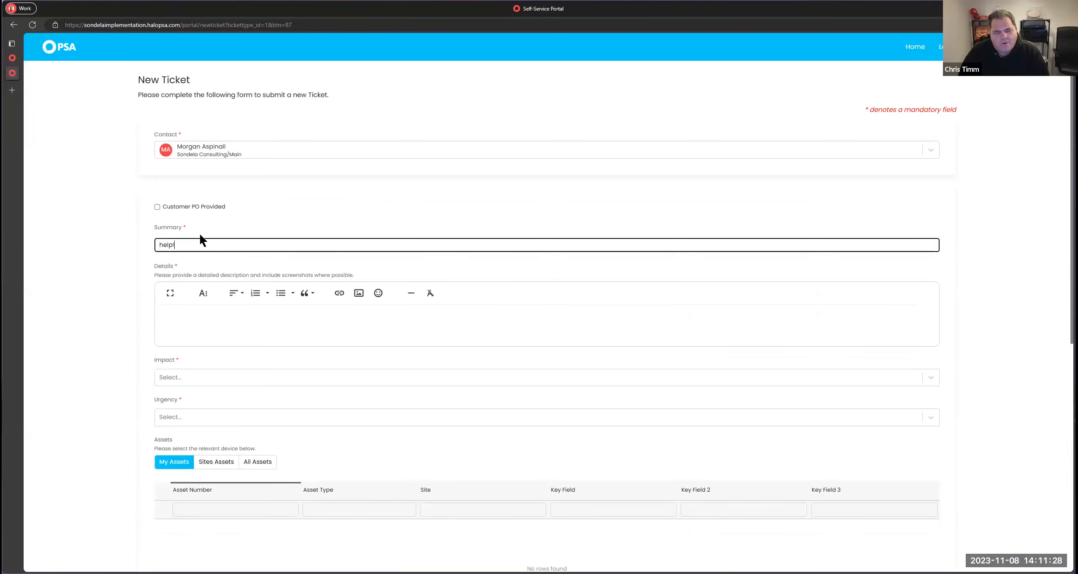
# Enter "help!" as the details, set impact to Multiple Users Affected and urgency to Medium, and submit the ticket.
pyautogui.click(217, 315)
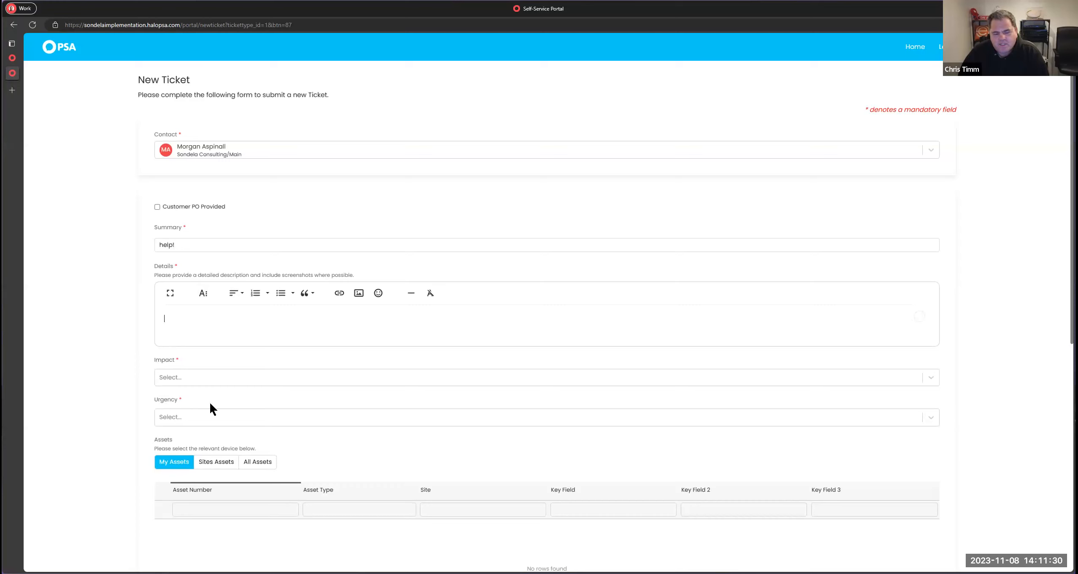
pyautogui.click(198, 382)
pyautogui.click(200, 412)
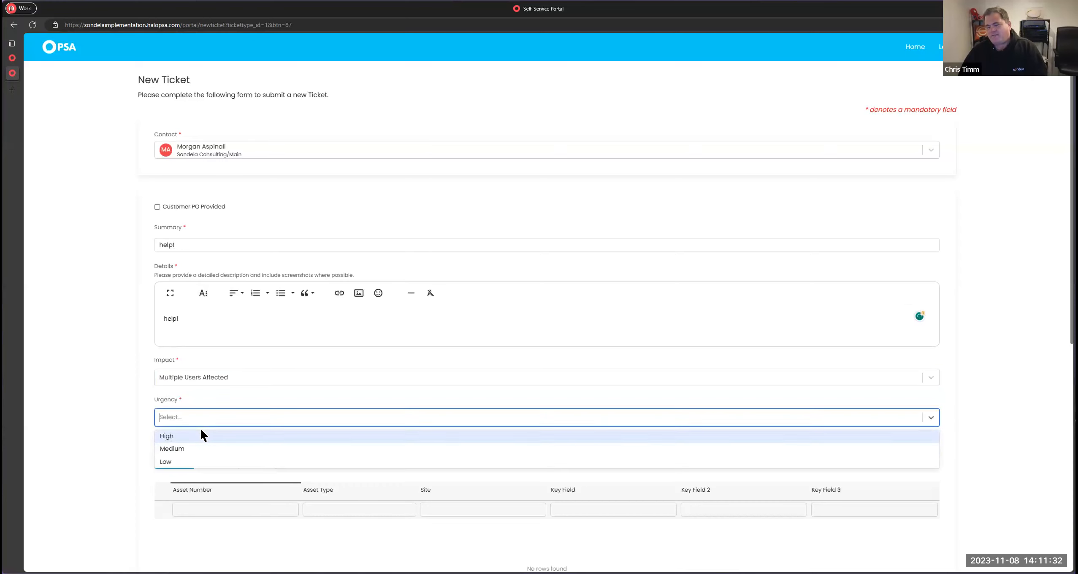
pyautogui.click(200, 445)
pyautogui.scroll(-10, 518, 403)
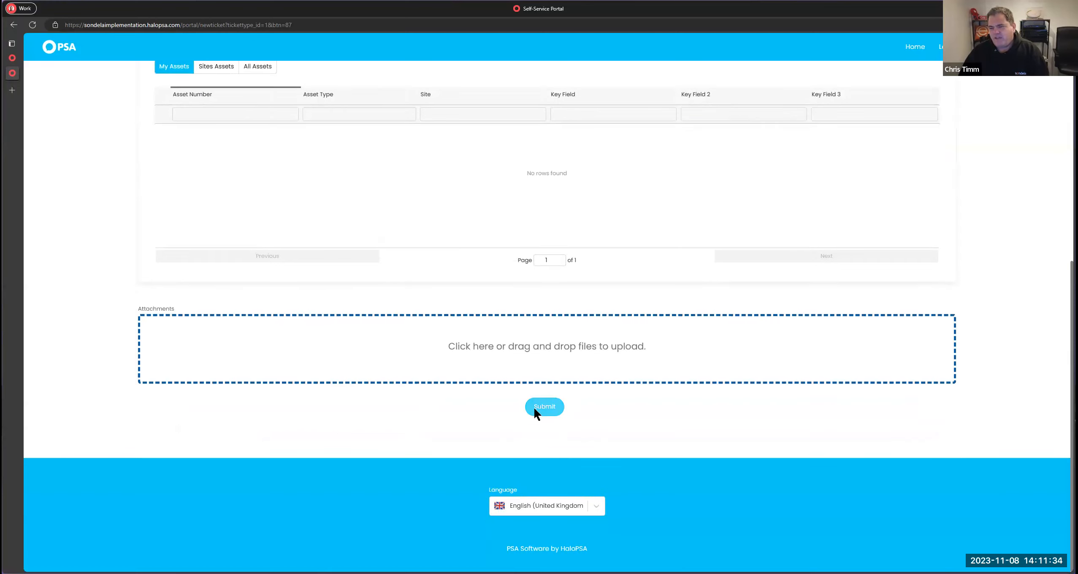
pyautogui.click(536, 406)
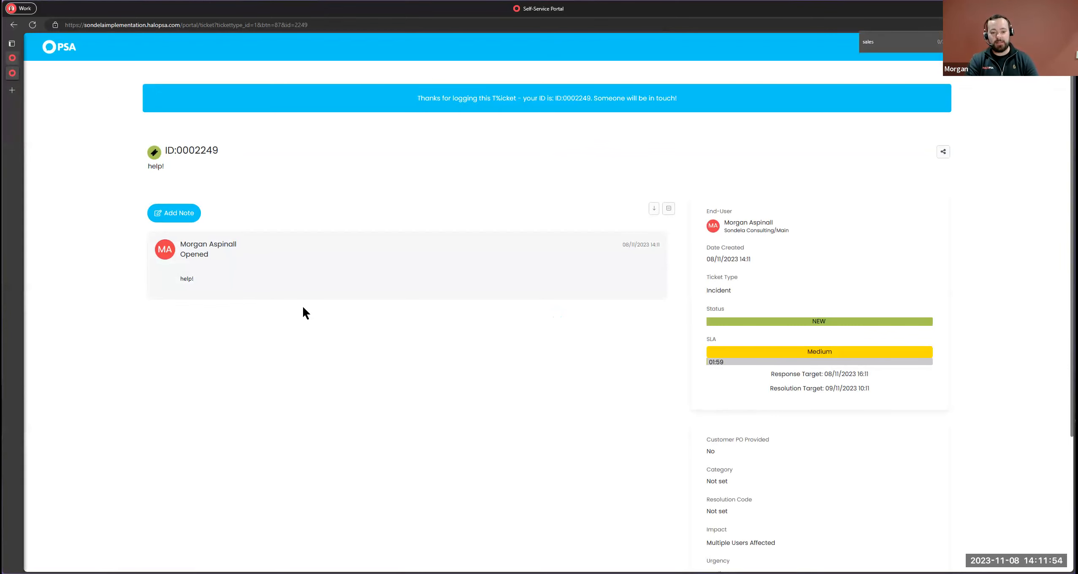
# Remove the stray % from the word "Ticket" in the configured submission message, and review the message banner on the logged portal ticket.
pyautogui.hotkey('ctrl', 'Tab')
pyautogui.moveTo(492, 323); pyautogui.dragTo(242, 320)
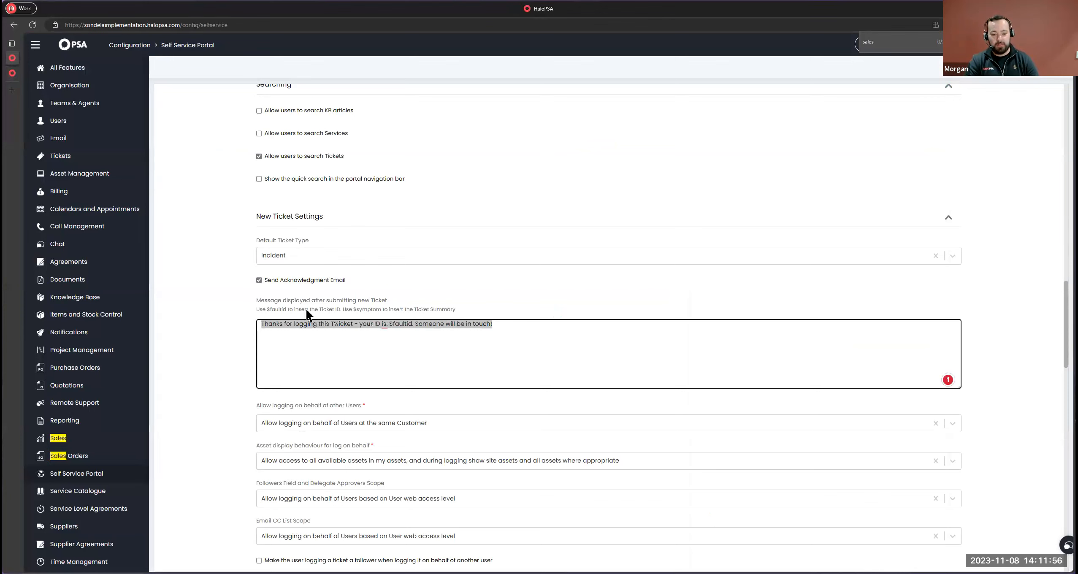
pyautogui.click(337, 333)
pyautogui.press('BackSpace')
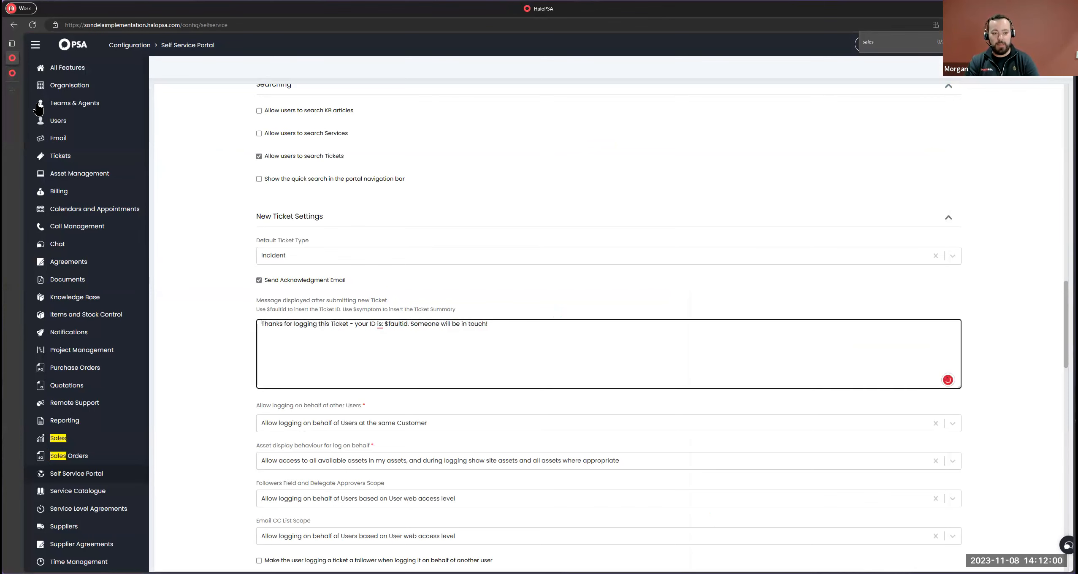
pyautogui.click(12, 75)
pyautogui.moveTo(412, 95); pyautogui.dragTo(732, 97)
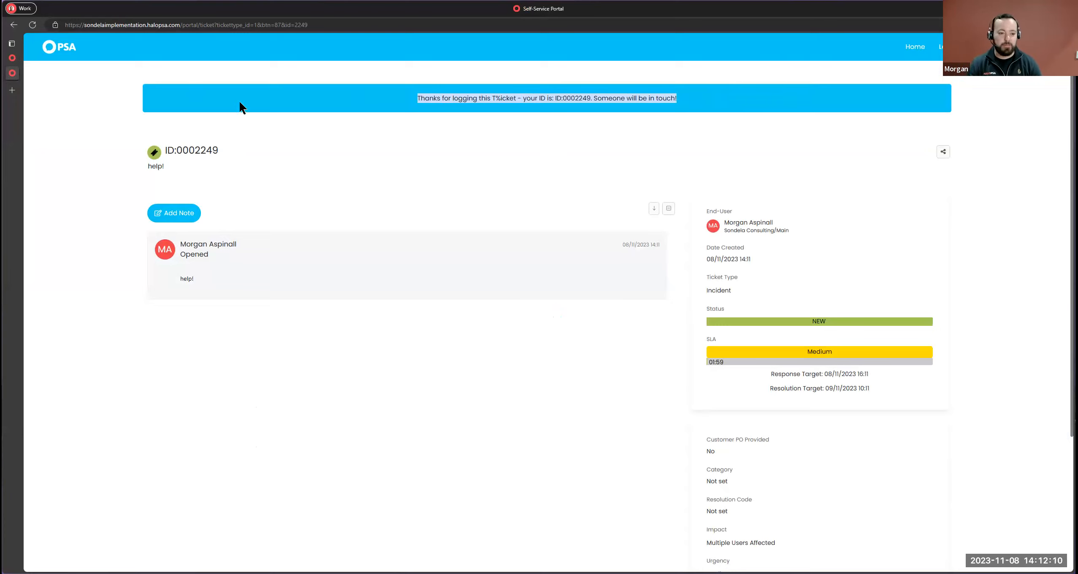
# Review the setting for logging on behalf of other users and examine the Contact field on the portal's New Ticket form.
pyautogui.moveTo(15, 63)
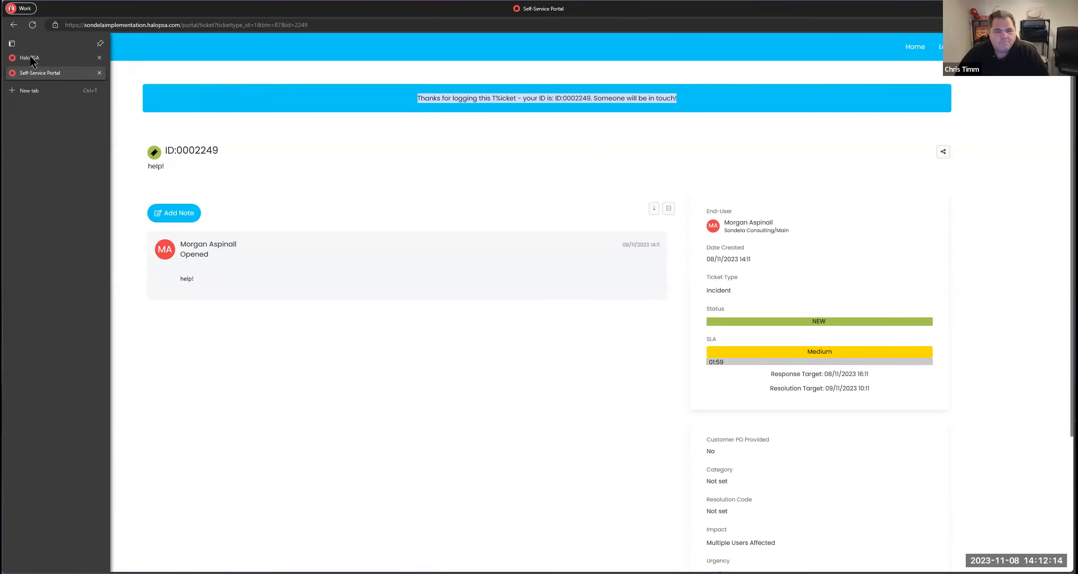
pyautogui.click(16, 63)
pyautogui.scroll(-5, 257, 401)
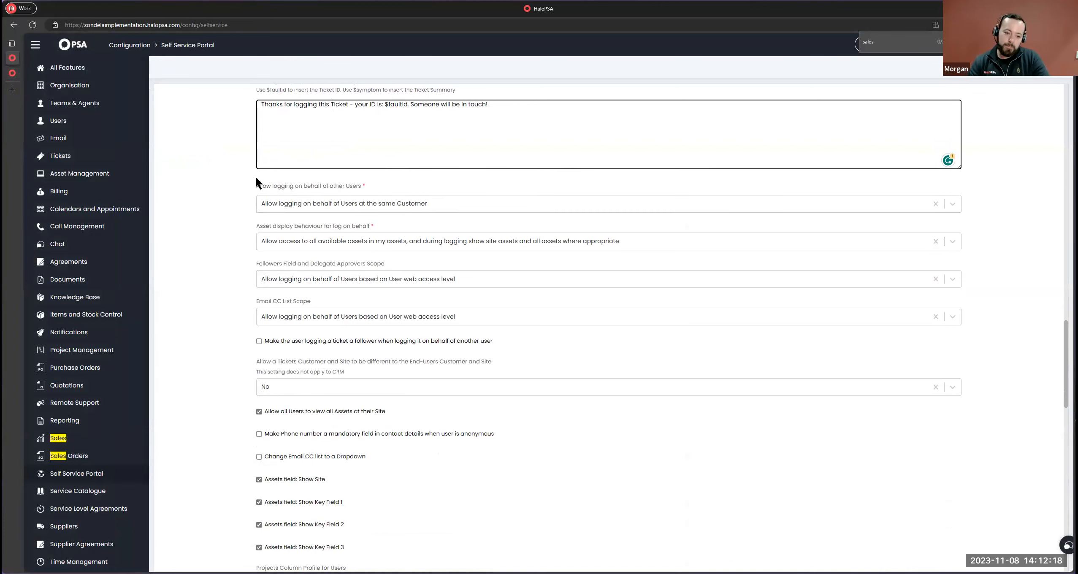
pyautogui.moveTo(253, 184); pyautogui.dragTo(402, 174)
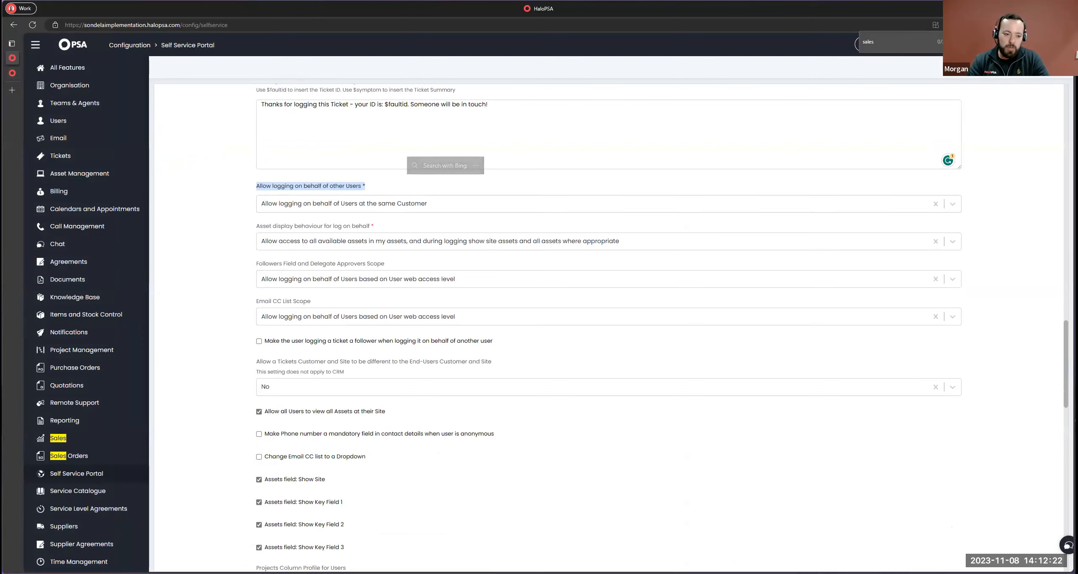
pyautogui.click(42, 73)
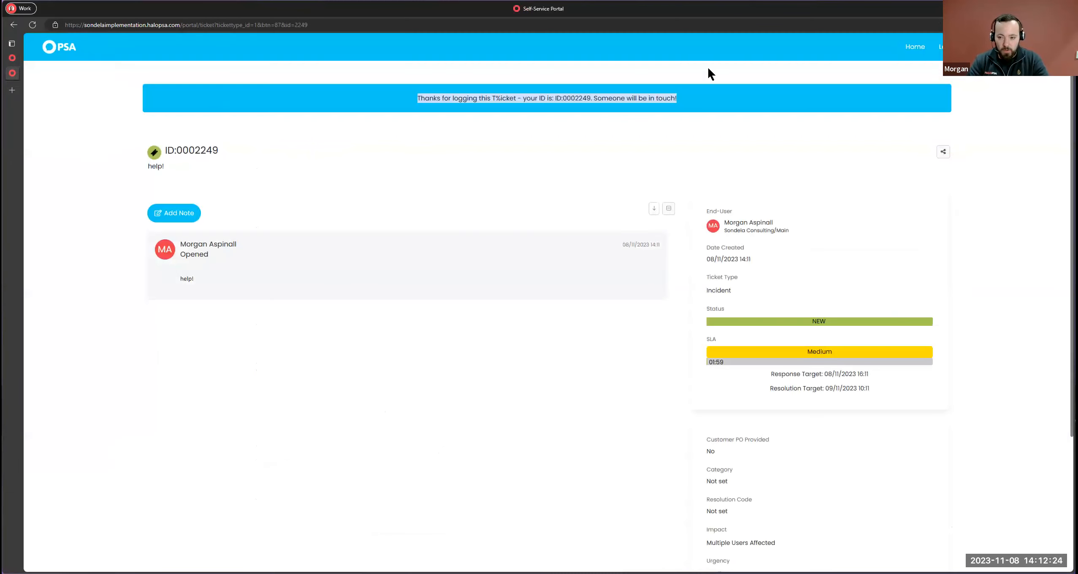
pyautogui.click(939, 46)
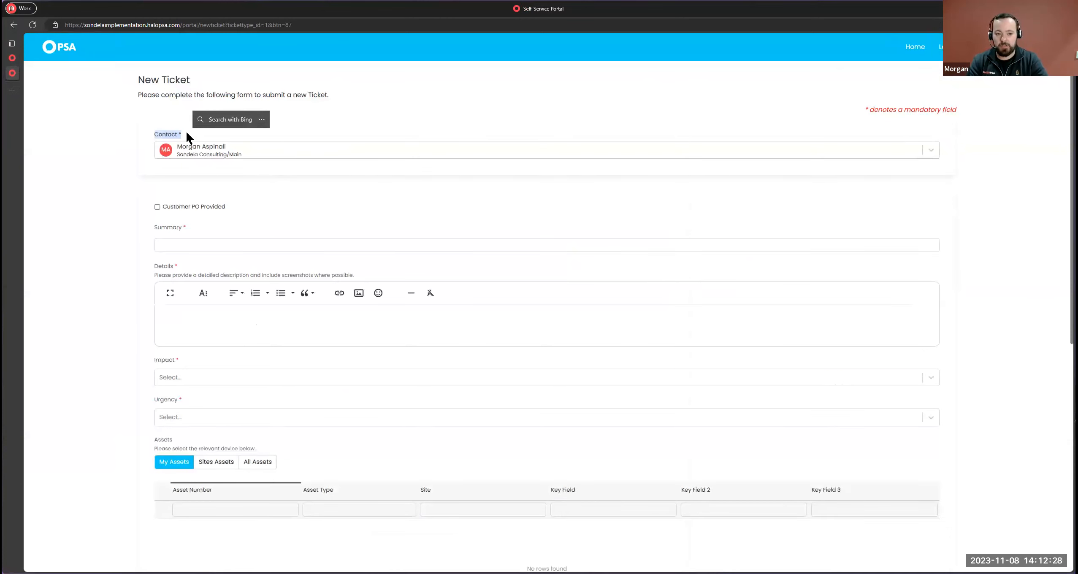
# Search the New Ticket form's Contact field for "g" and browse through the listed users.
pyautogui.click(297, 150)
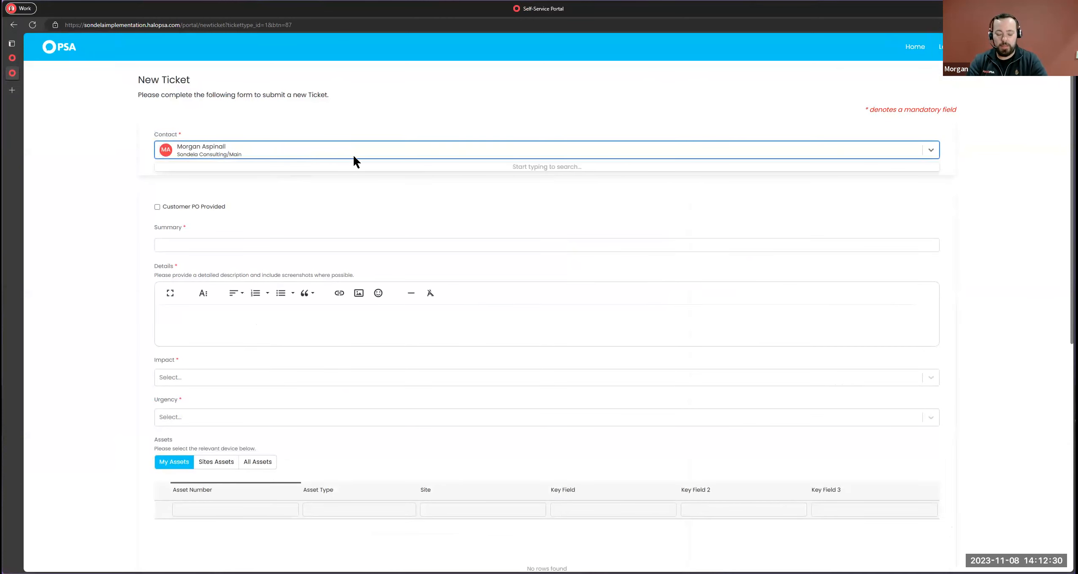
pyautogui.write('g')
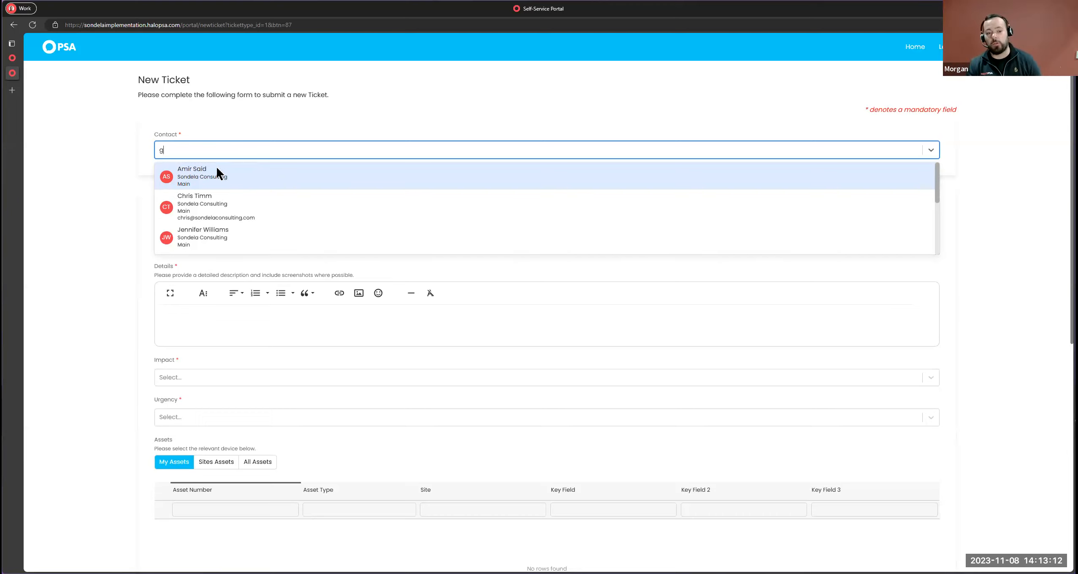
pyautogui.scroll(-3, 249, 186)
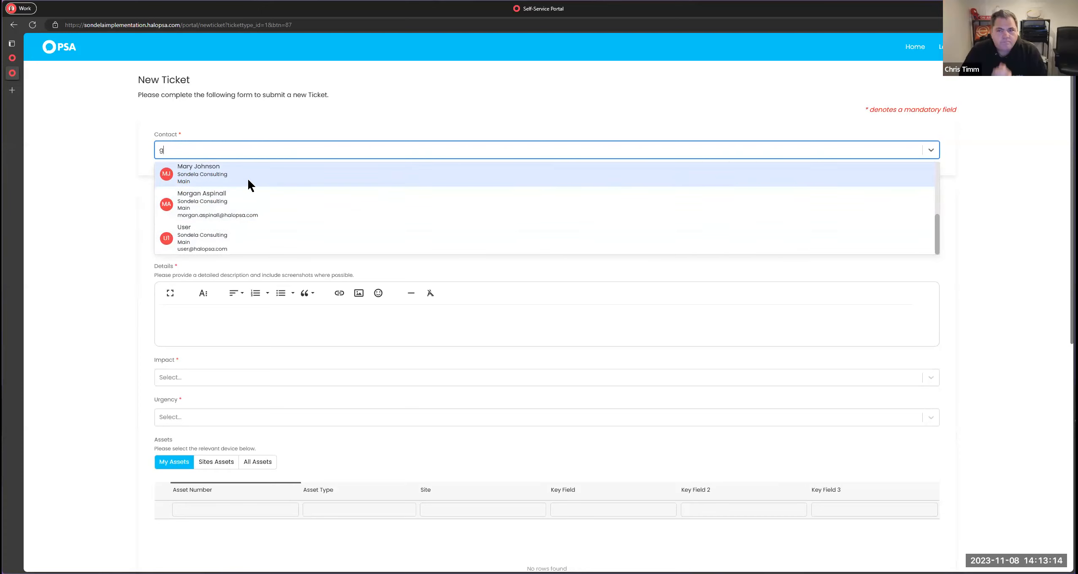
# Set the portal configuration's "Allow logging on behalf of other Users" option to "Allow logging on behalf of Users based on User web access level".
pyautogui.click(25, 57)
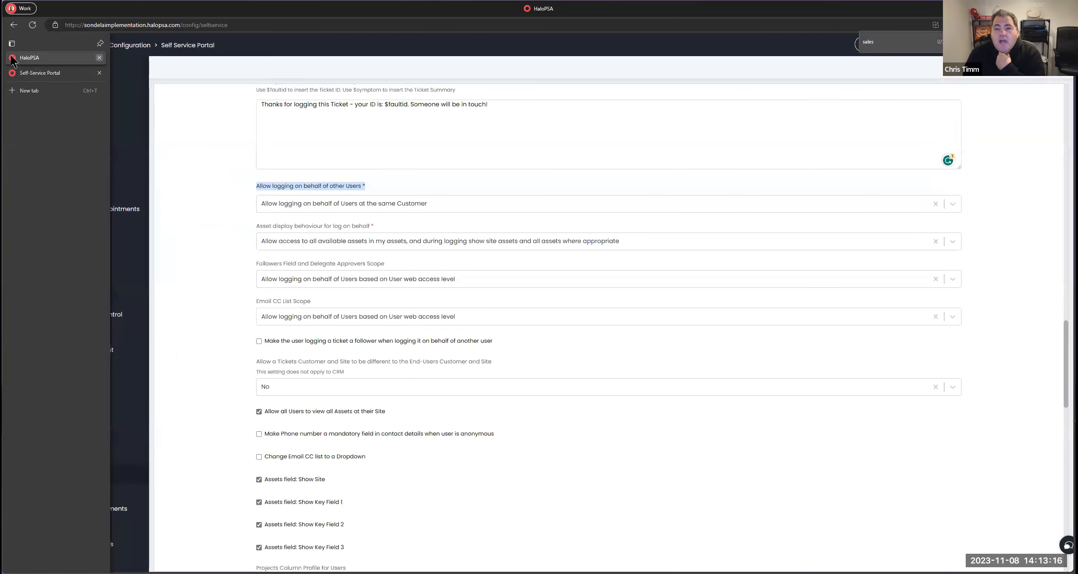
pyautogui.click(458, 206)
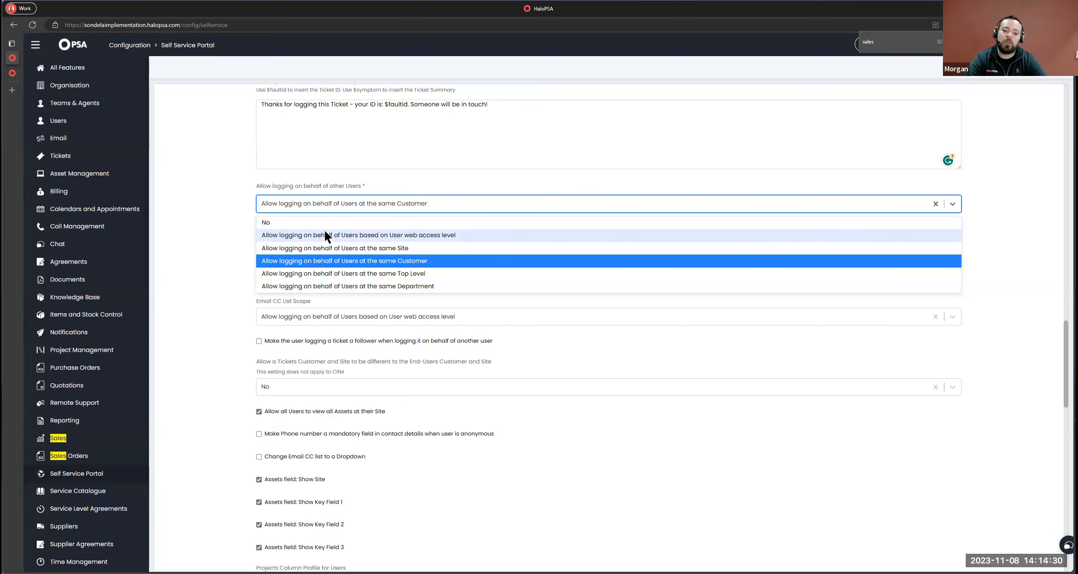
pyautogui.click(333, 239)
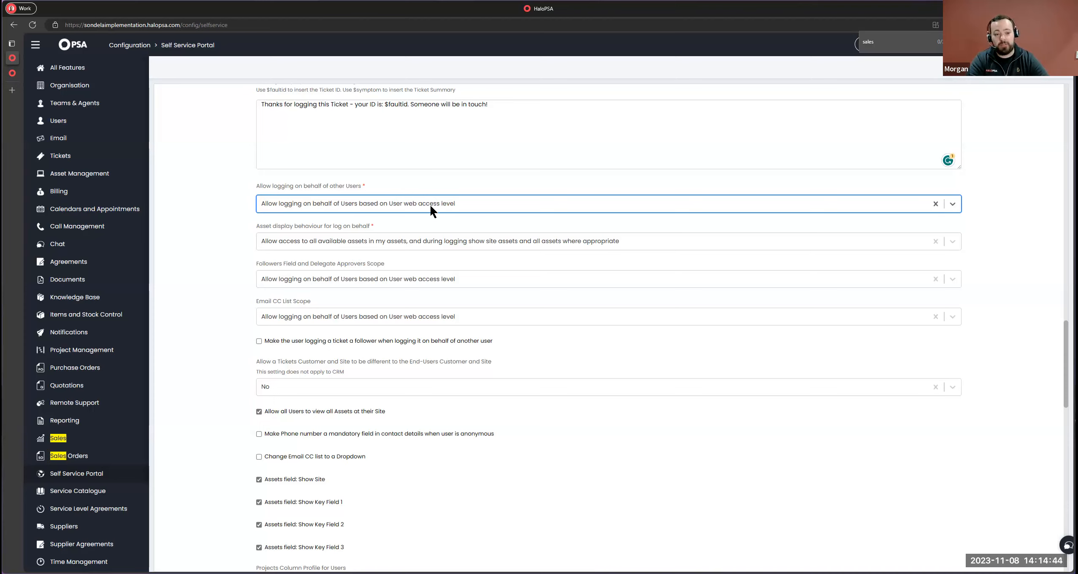
# Duplicate the HaloPSA configuration tab and open the My Tickets list in the self-service portal.
pyautogui.click(12, 73)
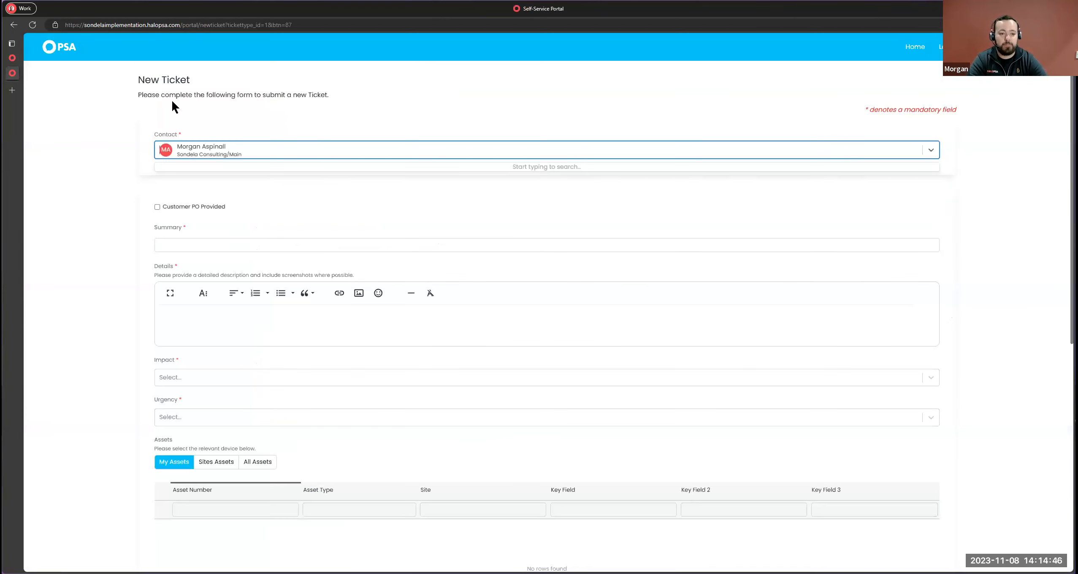
pyautogui.click(12, 58)
pyautogui.rightClick(12, 58)
pyautogui.click(67, 110)
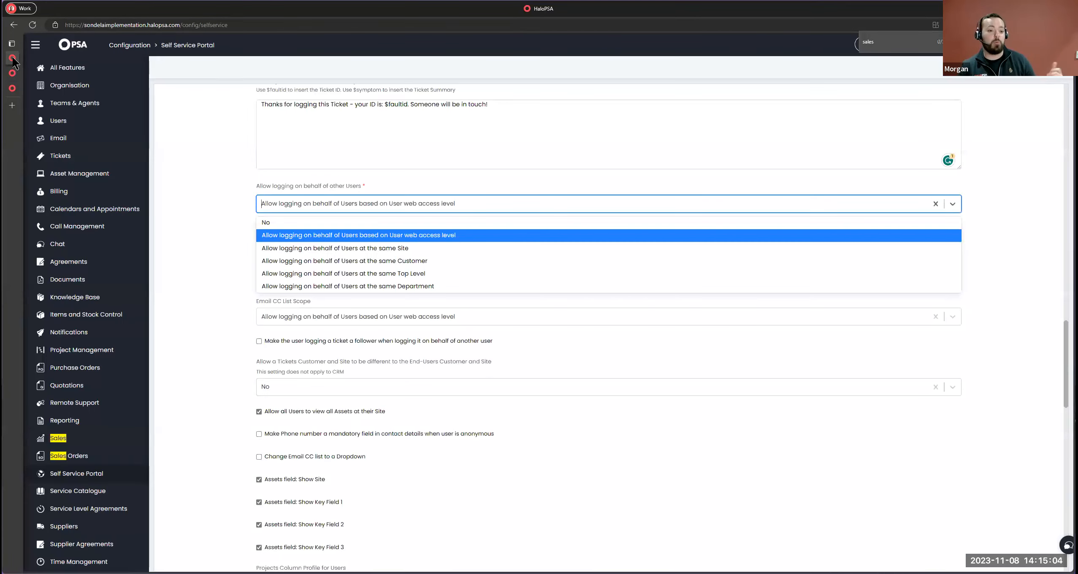
pyautogui.click(12, 89)
pyautogui.click(1008, 47)
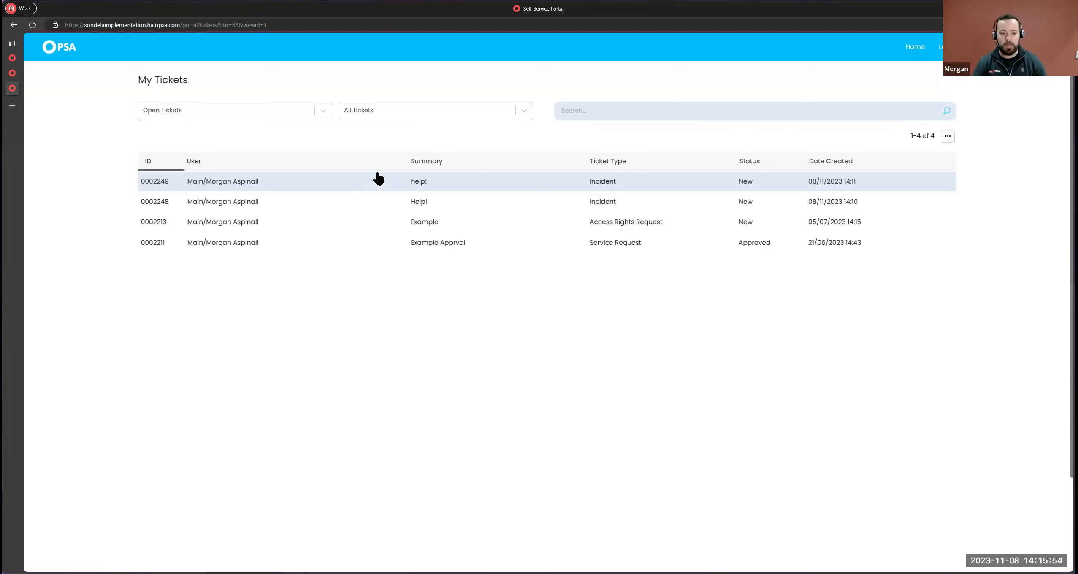
# In the duplicated HaloPSA tab, open the record of the Sondela Consulting user with initials JW and review its Web Access Level permission.
pyautogui.click(13, 73)
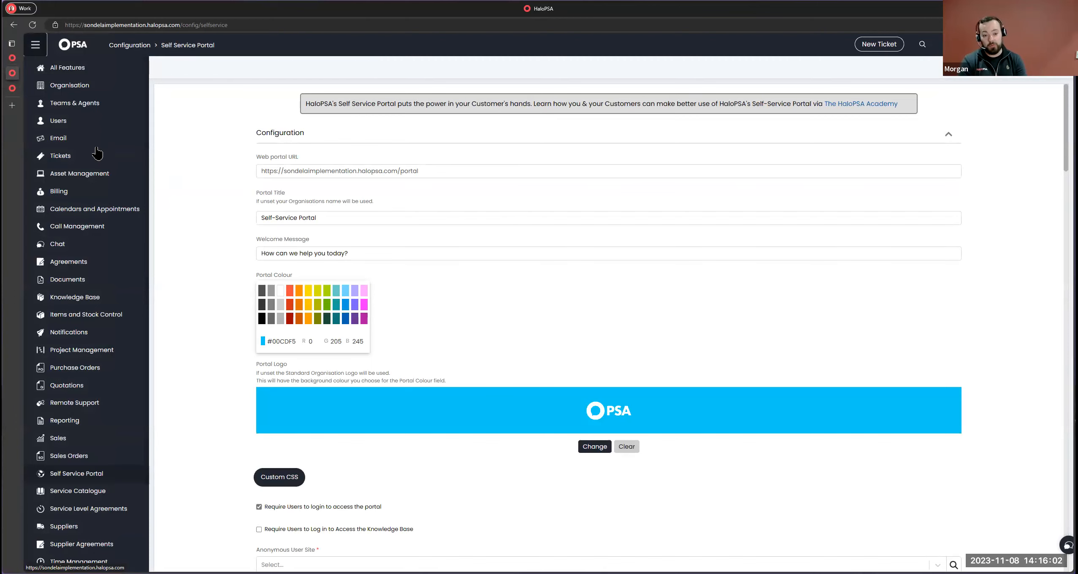
pyautogui.click(82, 123)
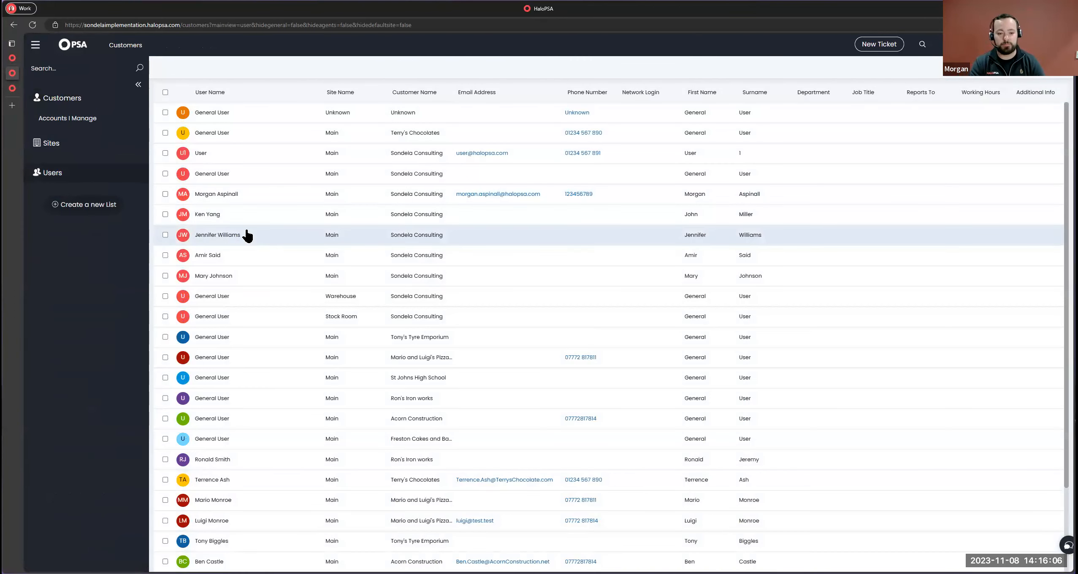
pyautogui.click(247, 234)
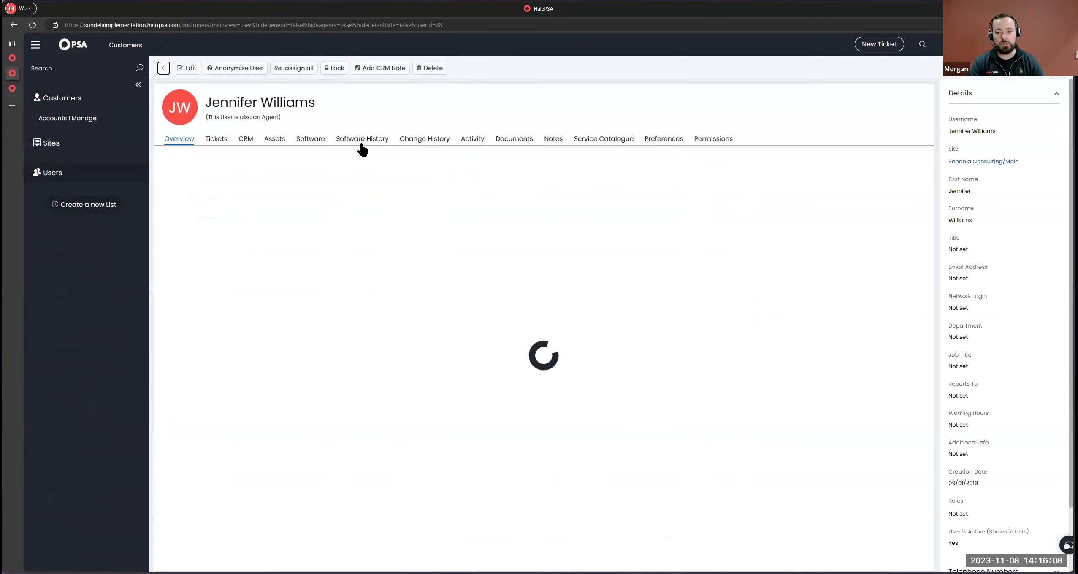
pyautogui.click(700, 143)
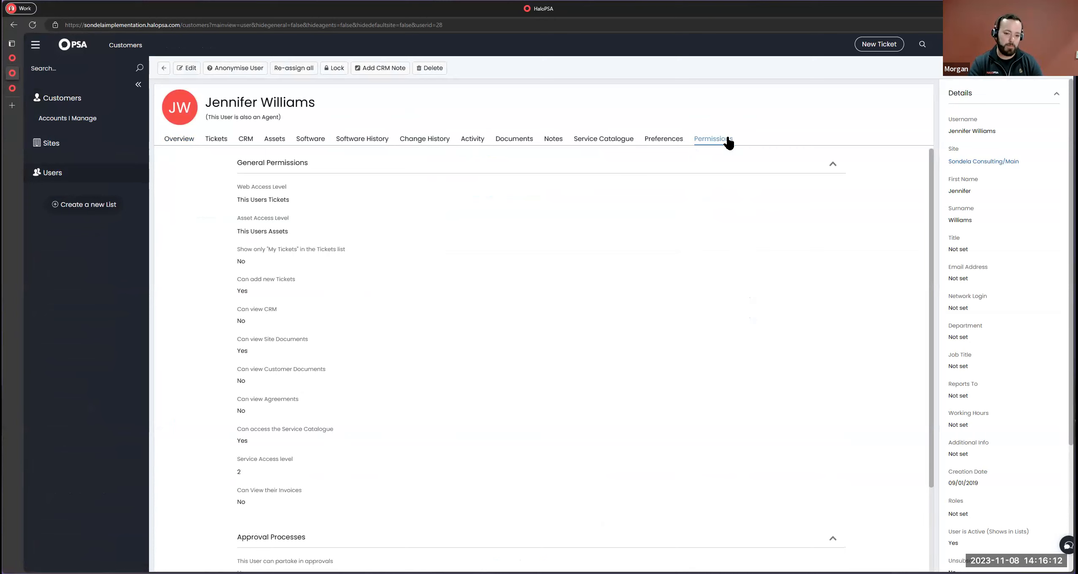
pyautogui.moveTo(236, 185); pyautogui.dragTo(353, 192)
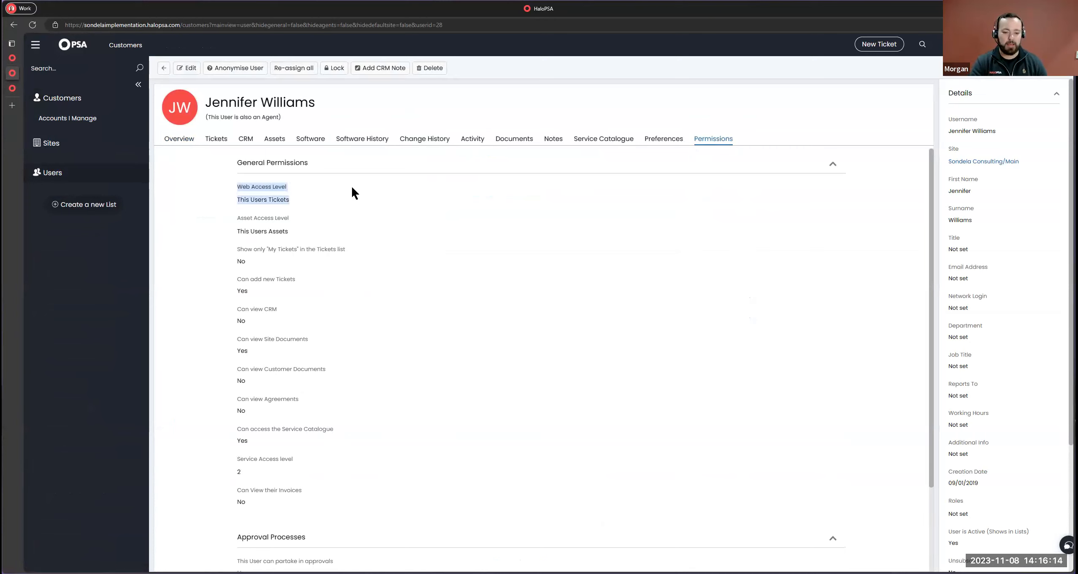
# Edit the user's permissions, review the Web Access Level options and try Site Tickets.
pyautogui.click(183, 75)
pyautogui.click(307, 204)
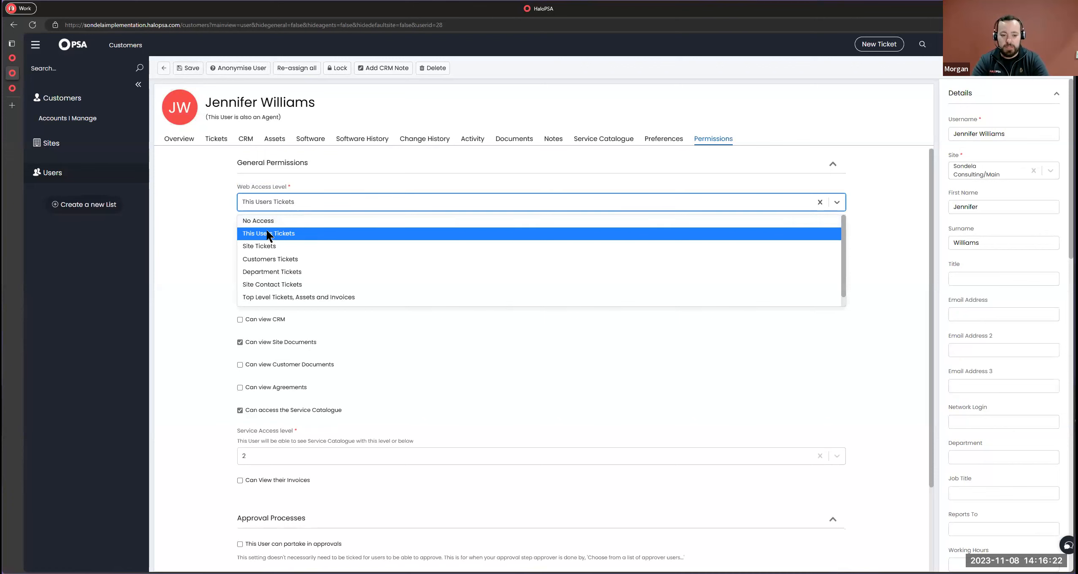
pyautogui.scroll(-1, 283, 241)
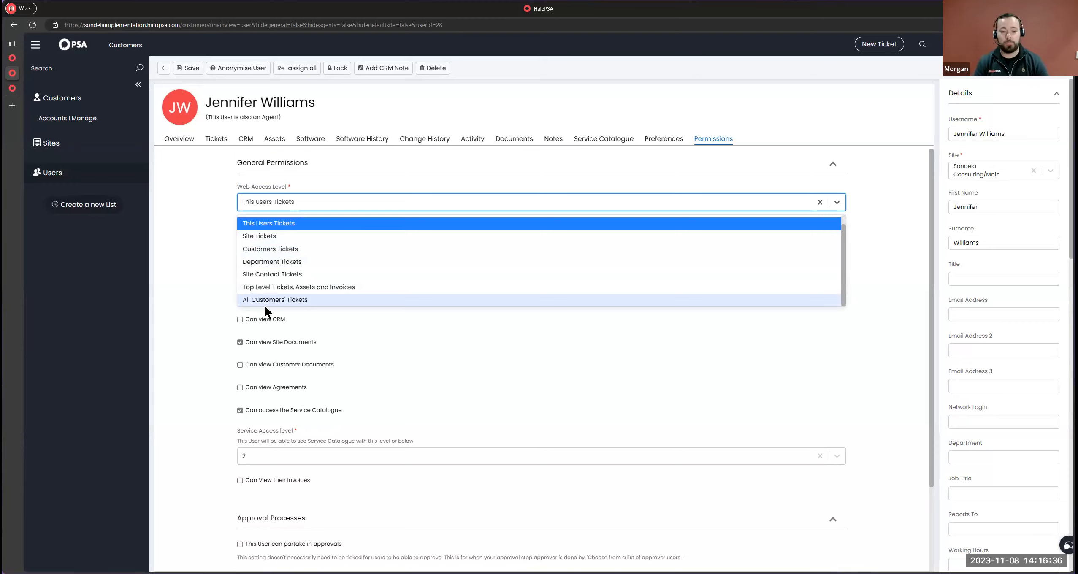
pyautogui.scroll(1, 253, 238)
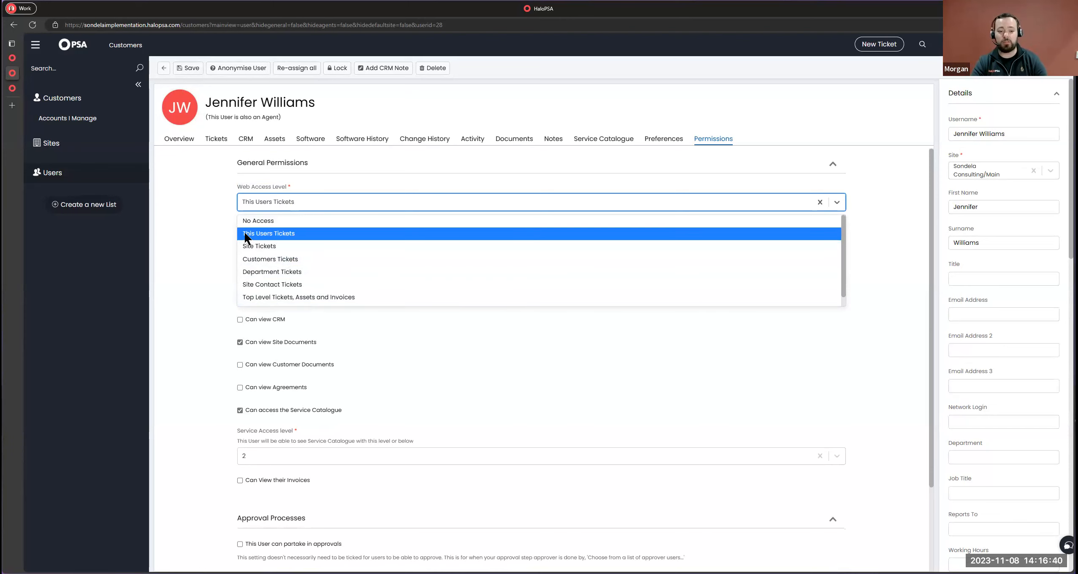
pyautogui.click(243, 246)
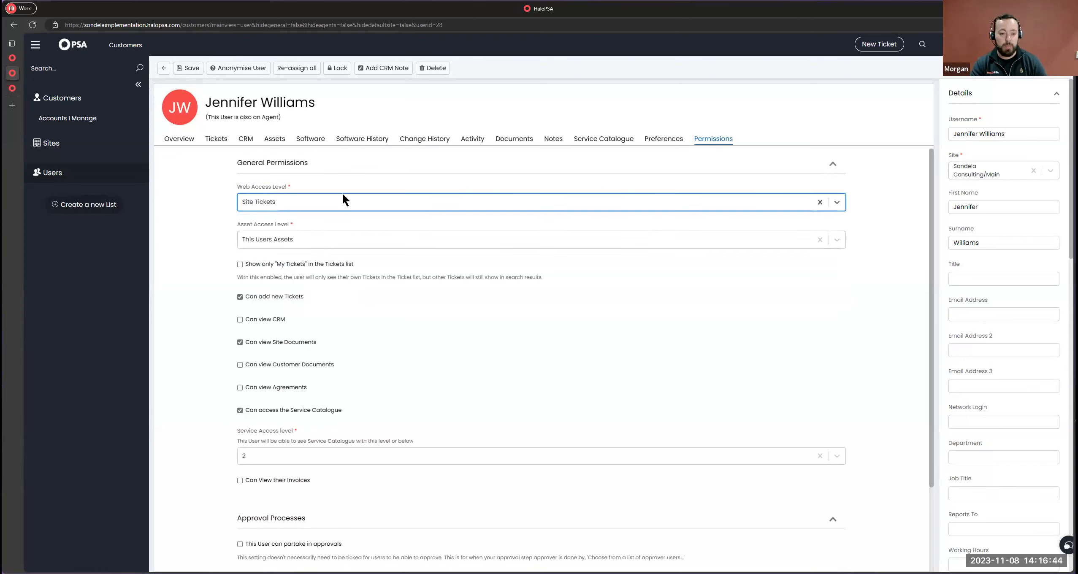
# Try Customers Tickets as the user's Web Access Level and look over the remaining access options.
pyautogui.click(295, 203)
pyautogui.click(249, 259)
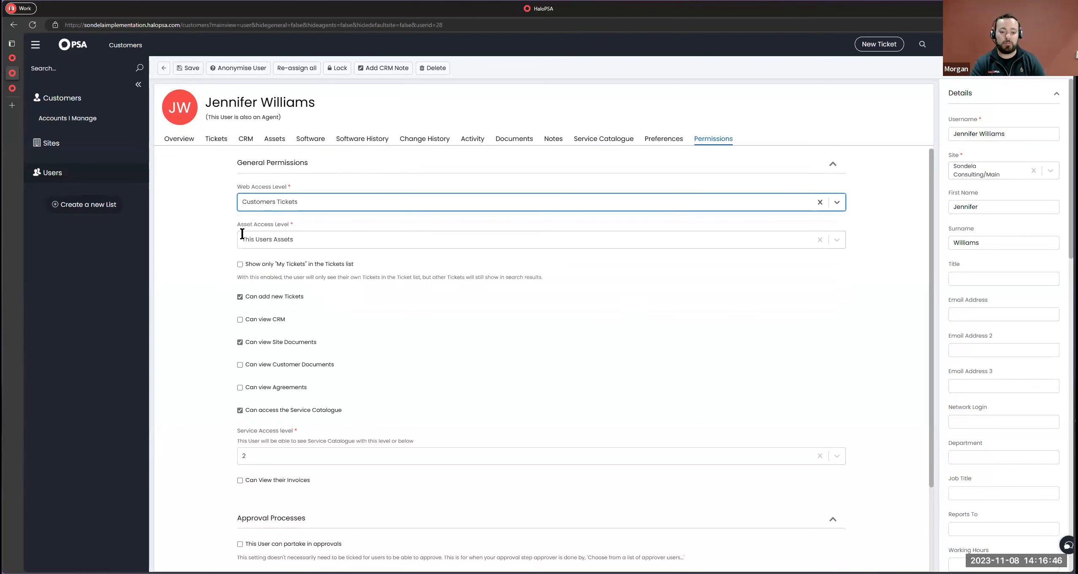
pyautogui.click(290, 201)
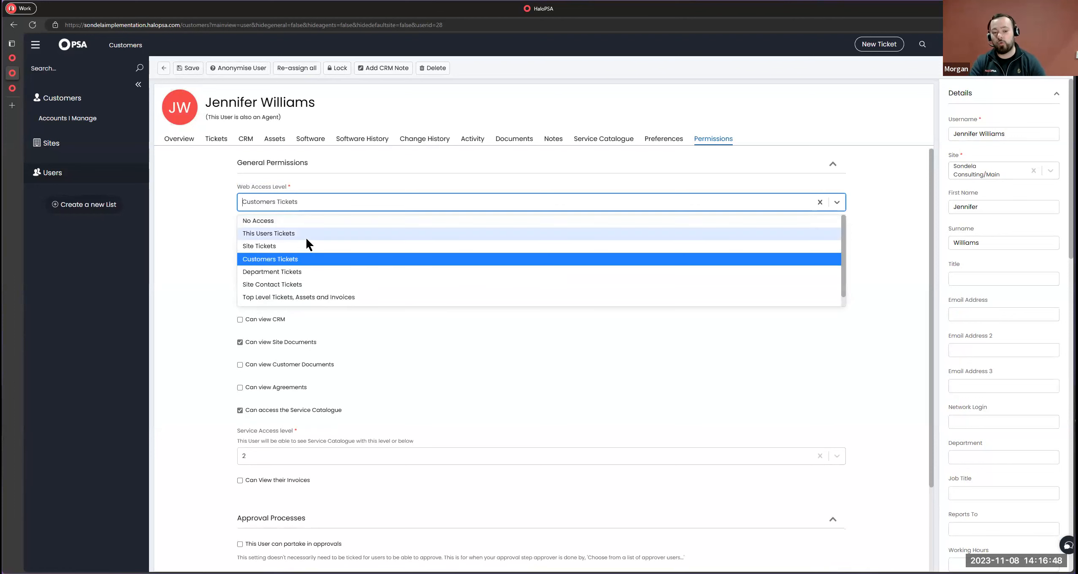
pyautogui.scroll(-1, 300, 270)
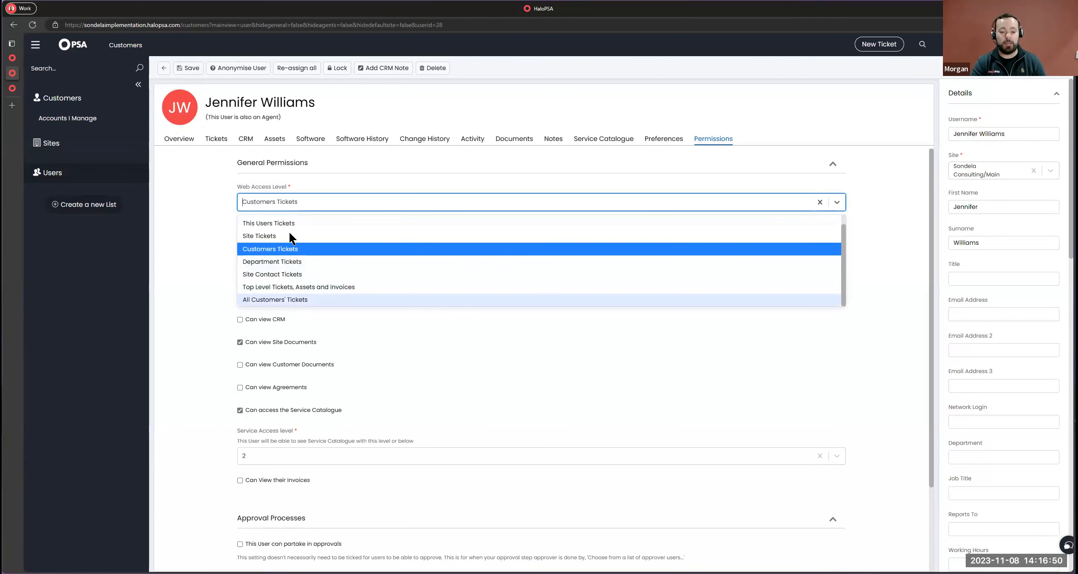
pyautogui.scroll(1, 291, 239)
pyautogui.click(216, 201)
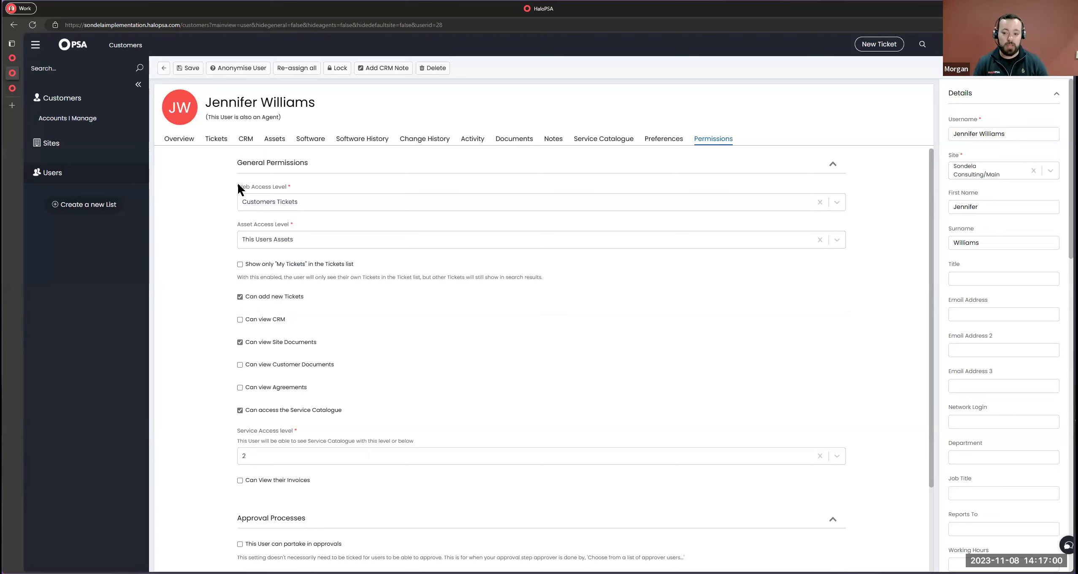
# Return to the Self Service Portal configuration and review the options for logging on behalf of other users.
pyautogui.click(11, 88)
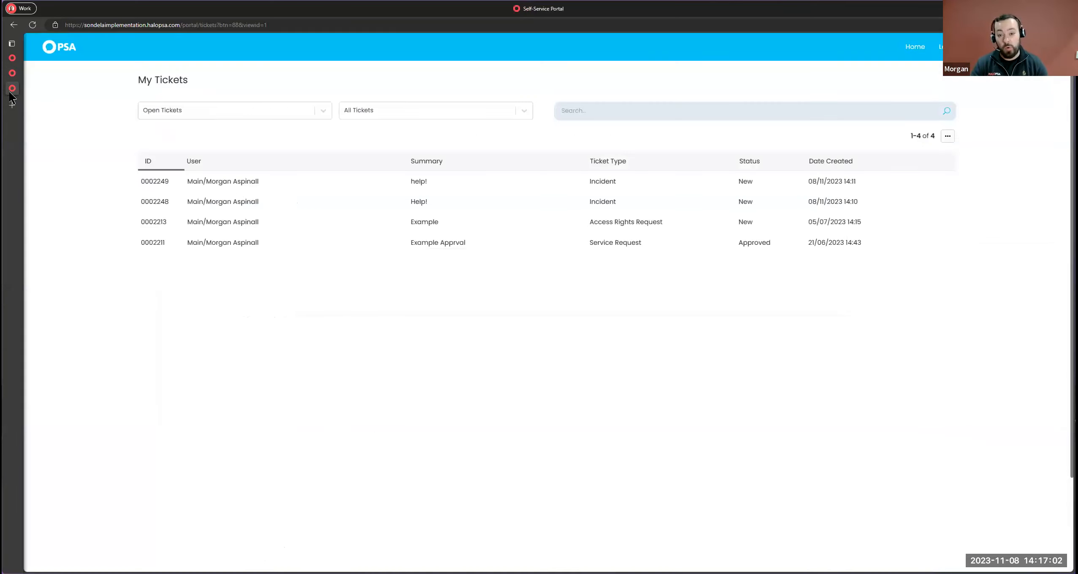
pyautogui.click(12, 60)
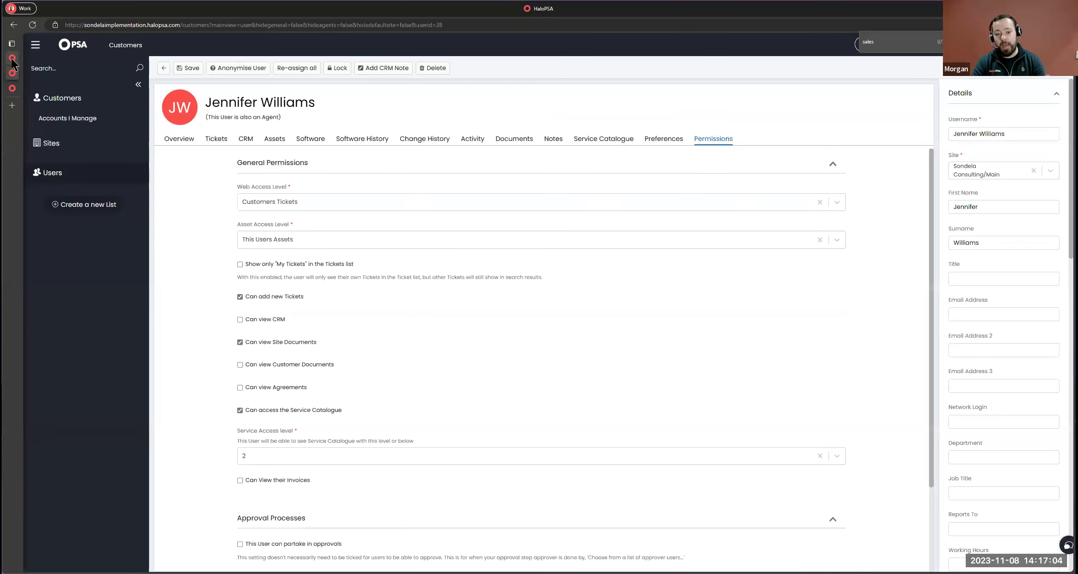
pyautogui.click(12, 73)
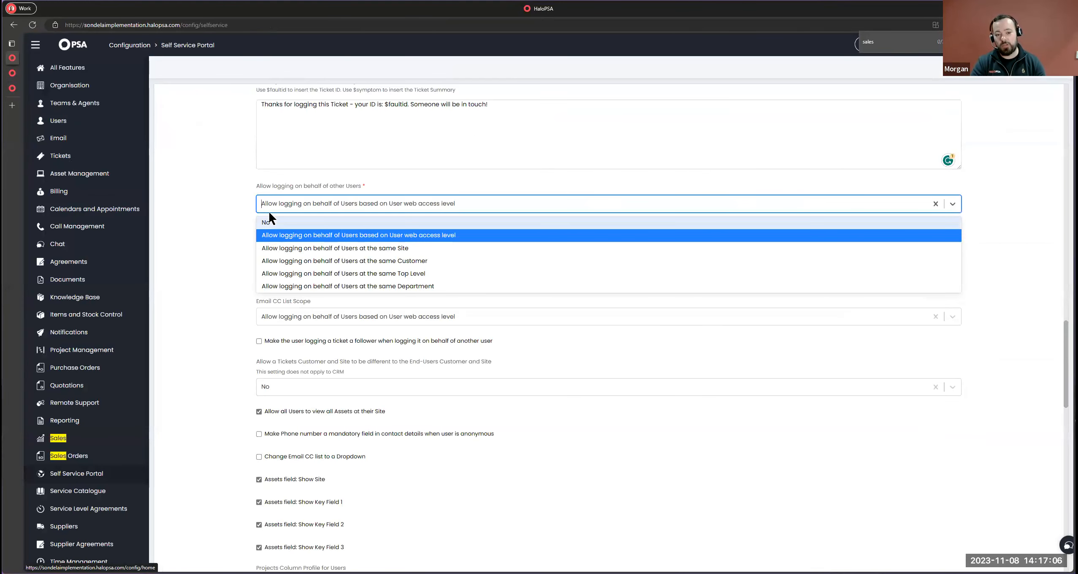
pyautogui.click(245, 237)
pyautogui.click(287, 201)
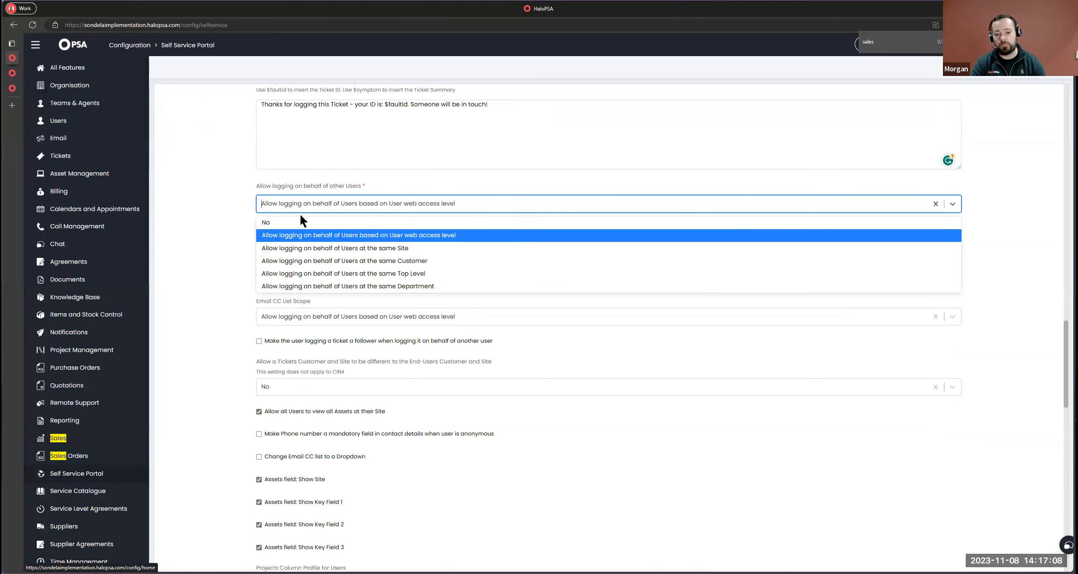
pyautogui.click(287, 206)
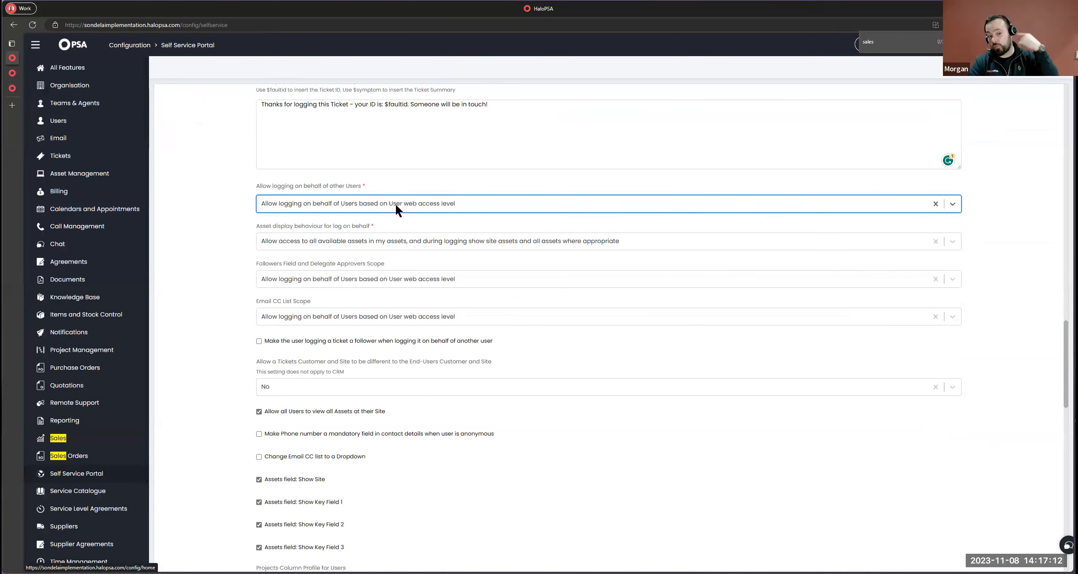
# Leave the edited user record without saving and list the users of the customer Mario and Luigi's Pizza Place.
pyautogui.click(13, 73)
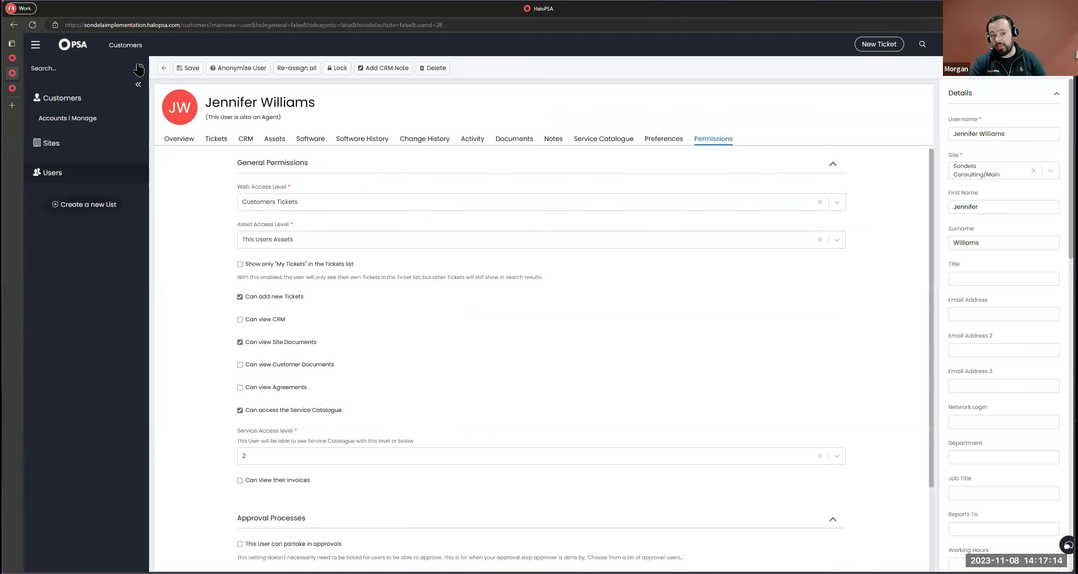
pyautogui.click(164, 67)
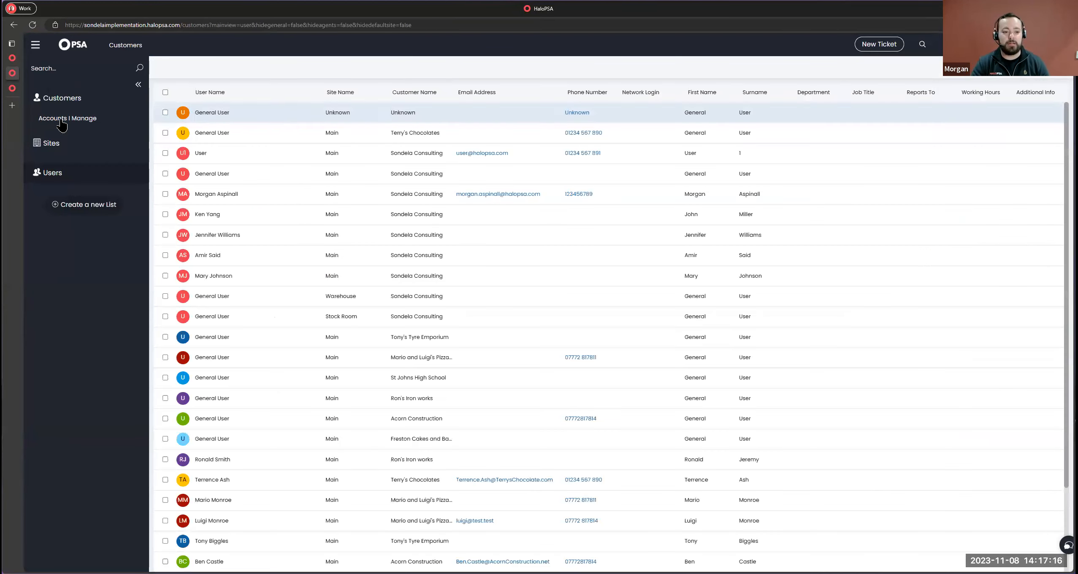
pyautogui.click(62, 98)
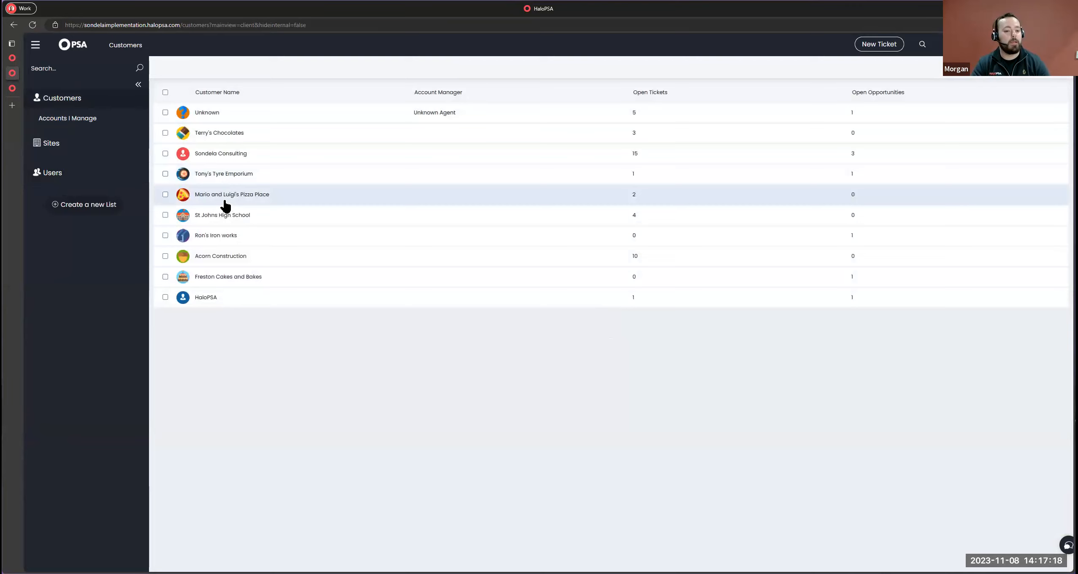
pyautogui.click(223, 194)
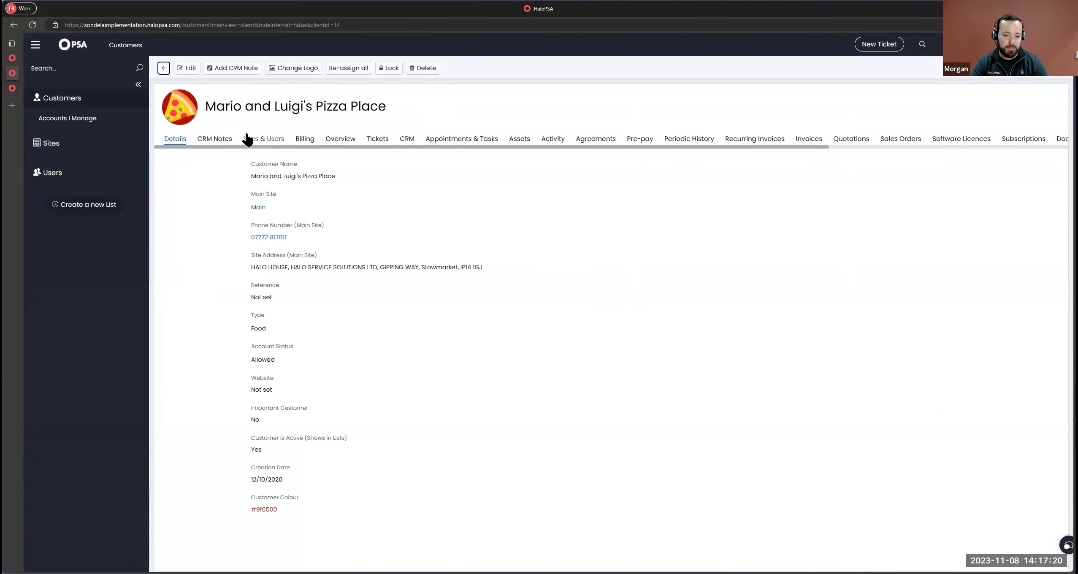
pyautogui.click(249, 139)
pyautogui.click(180, 160)
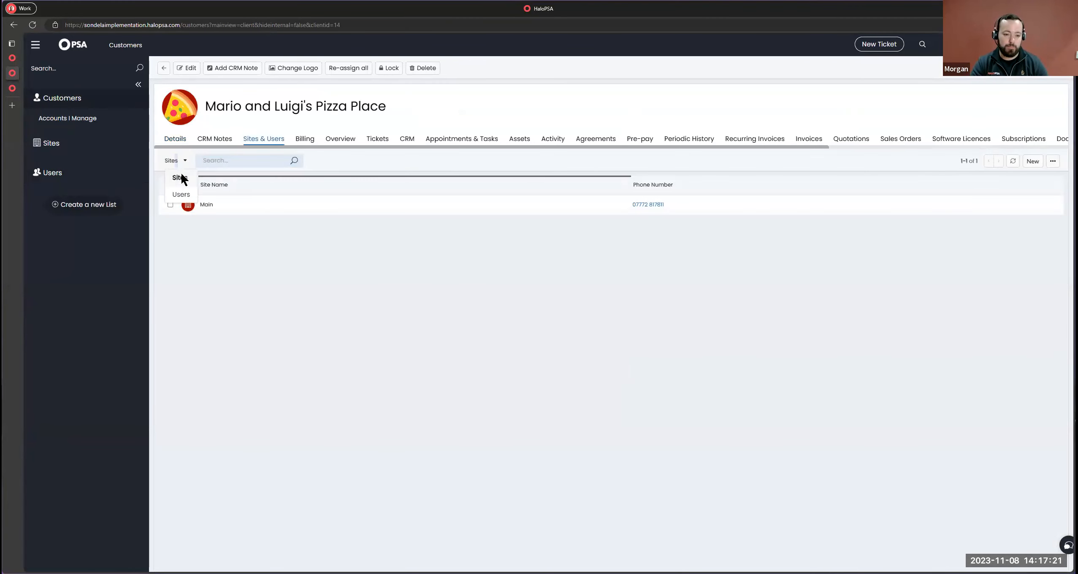
pyautogui.click(179, 200)
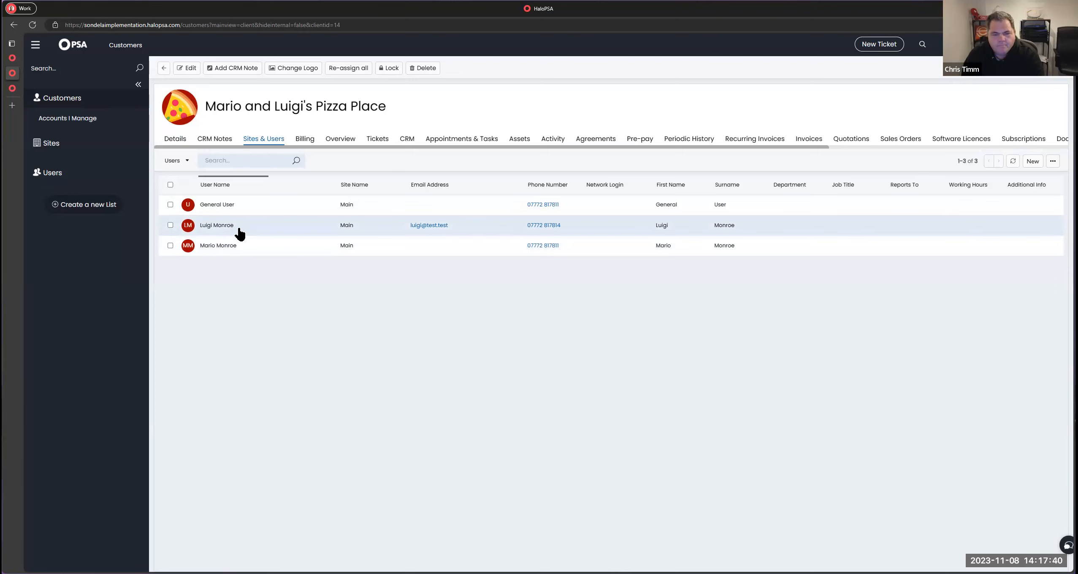
# Open the permissions of the Pizza Place user with initials LM and examine the Web Access Level.
pyautogui.click(236, 226)
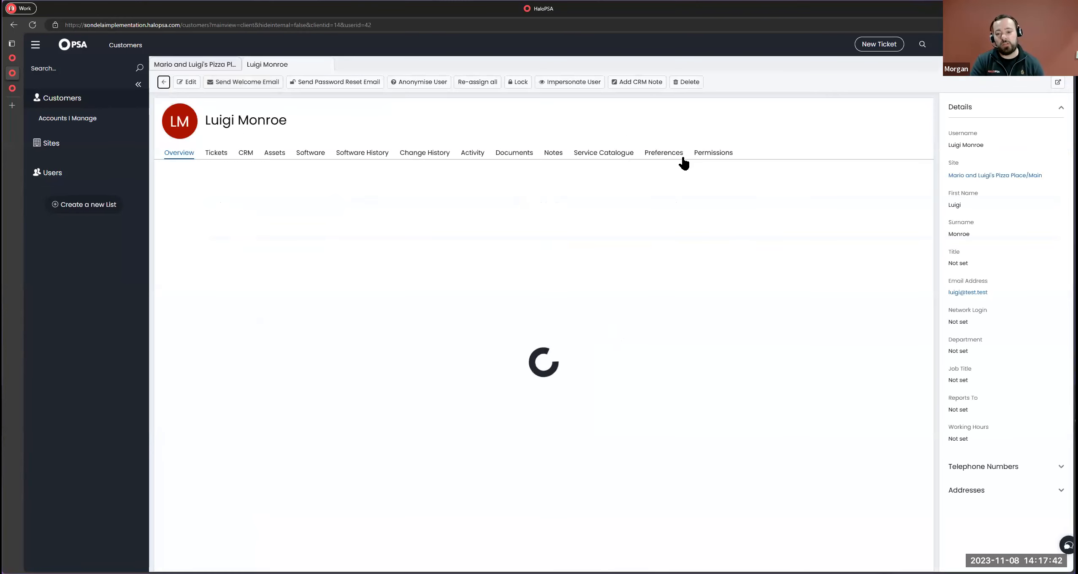
pyautogui.click(701, 155)
pyautogui.moveTo(232, 214); pyautogui.dragTo(307, 212)
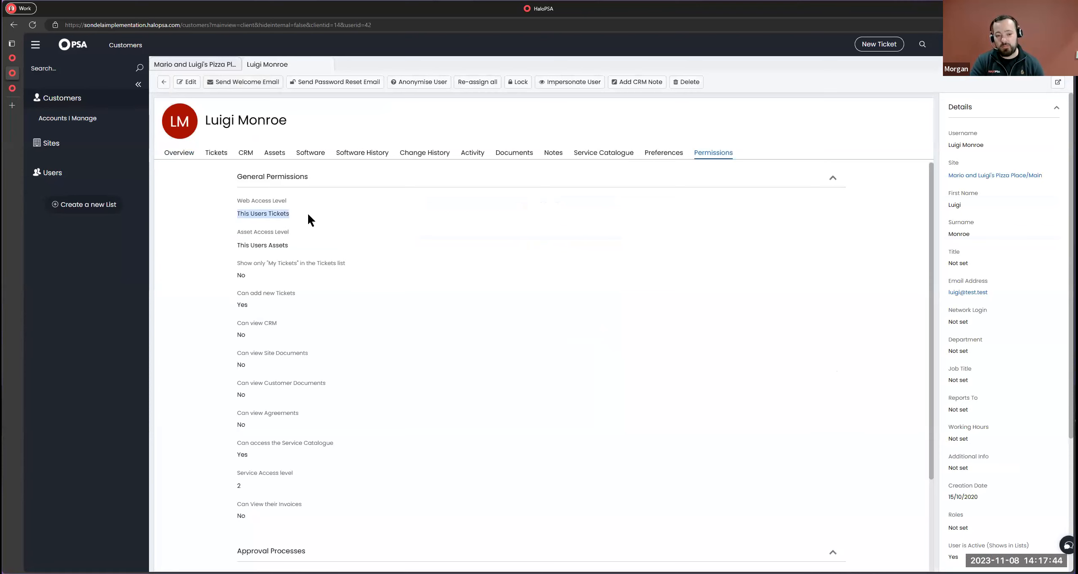
# Set the Web Access Level of the Pizza Place user with initials MM to Customers Tickets and save the record.
pyautogui.click(163, 81)
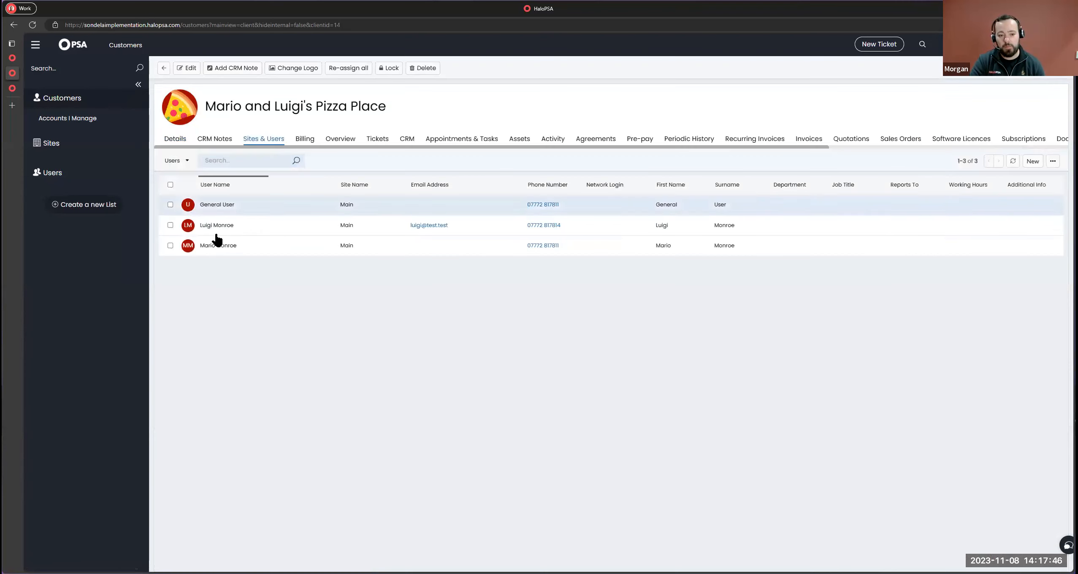
pyautogui.click(226, 250)
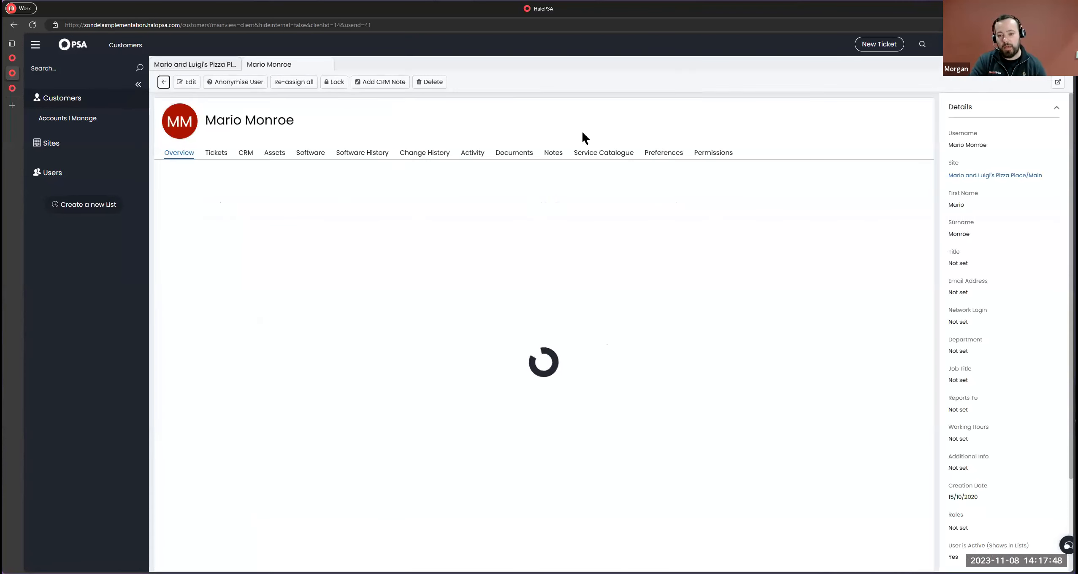
pyautogui.click(701, 153)
pyautogui.click(186, 82)
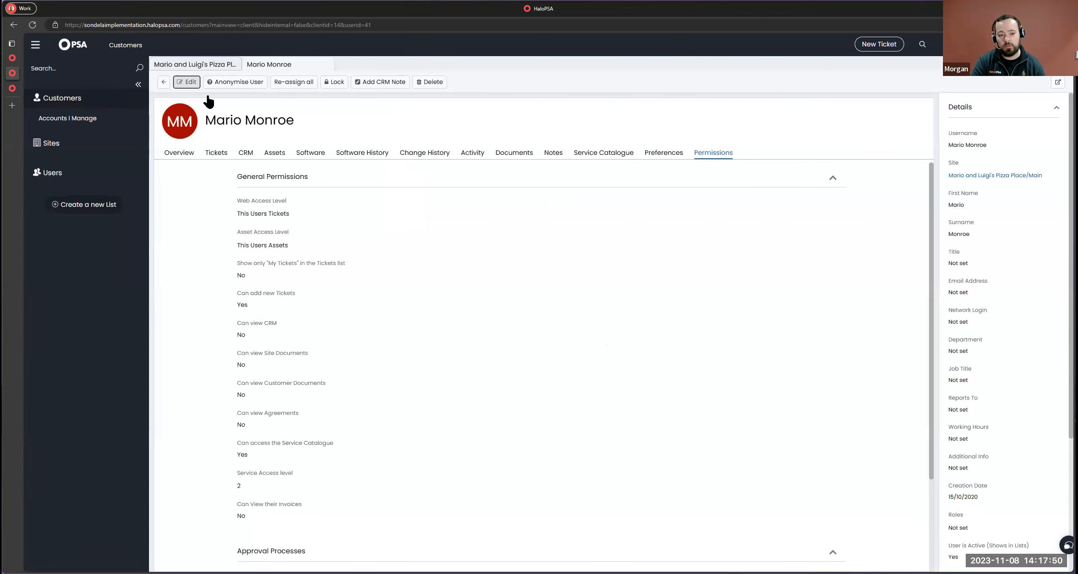
pyautogui.click(302, 215)
pyautogui.click(295, 273)
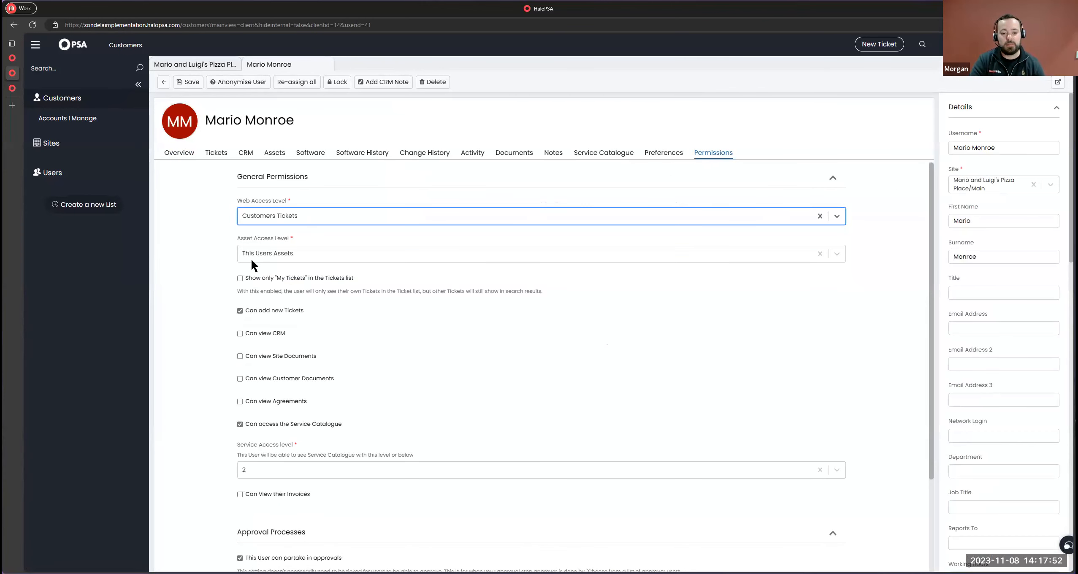
pyautogui.click(189, 83)
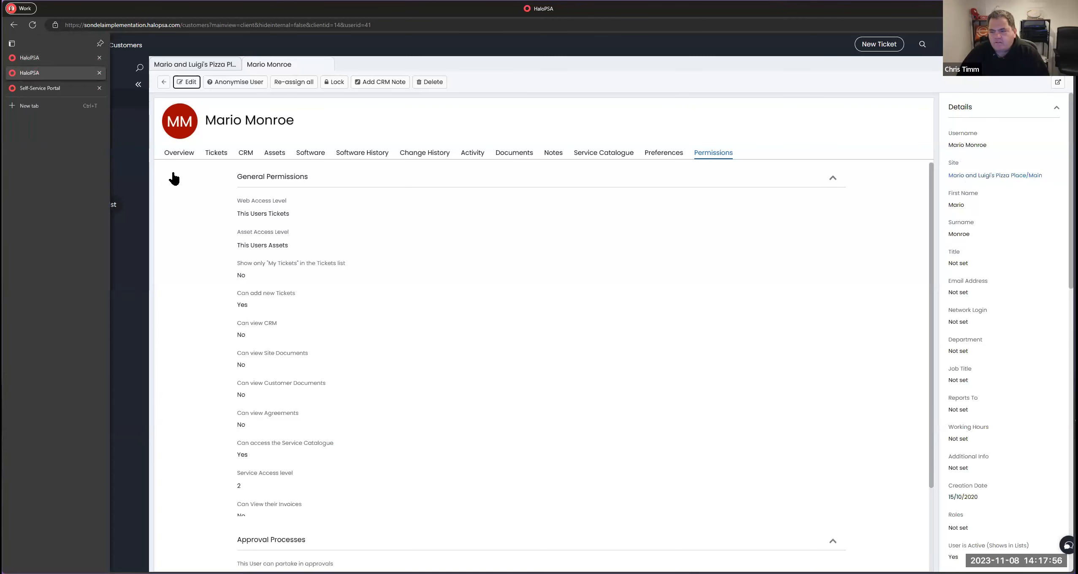
pyautogui.moveTo(232, 211); pyautogui.dragTo(335, 221)
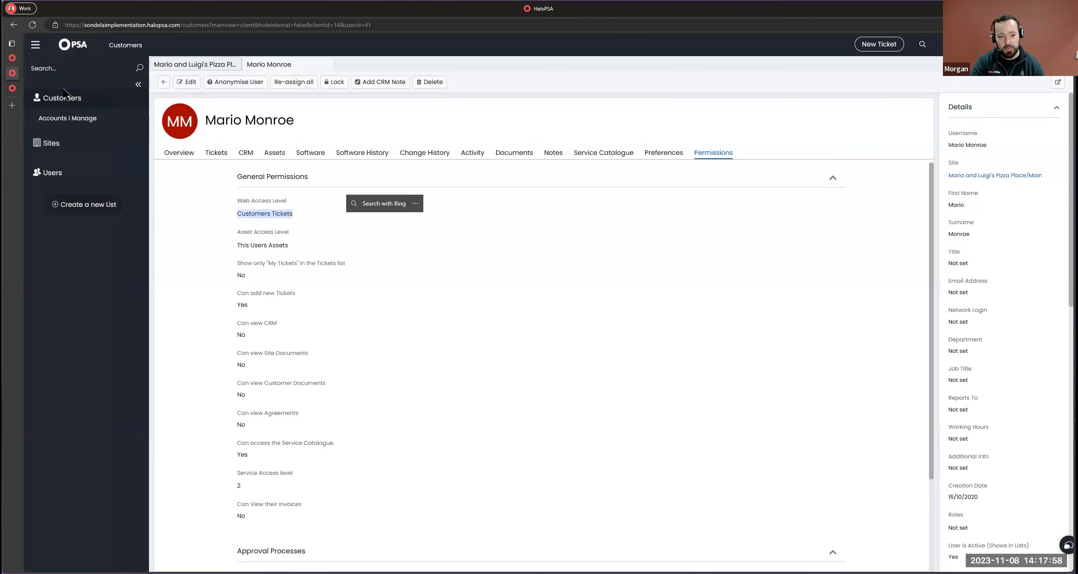
# Compare the portal's options for logging on behalf of other users with the MM user's Web Access Level.
pyautogui.click(13, 58)
pyautogui.click(295, 204)
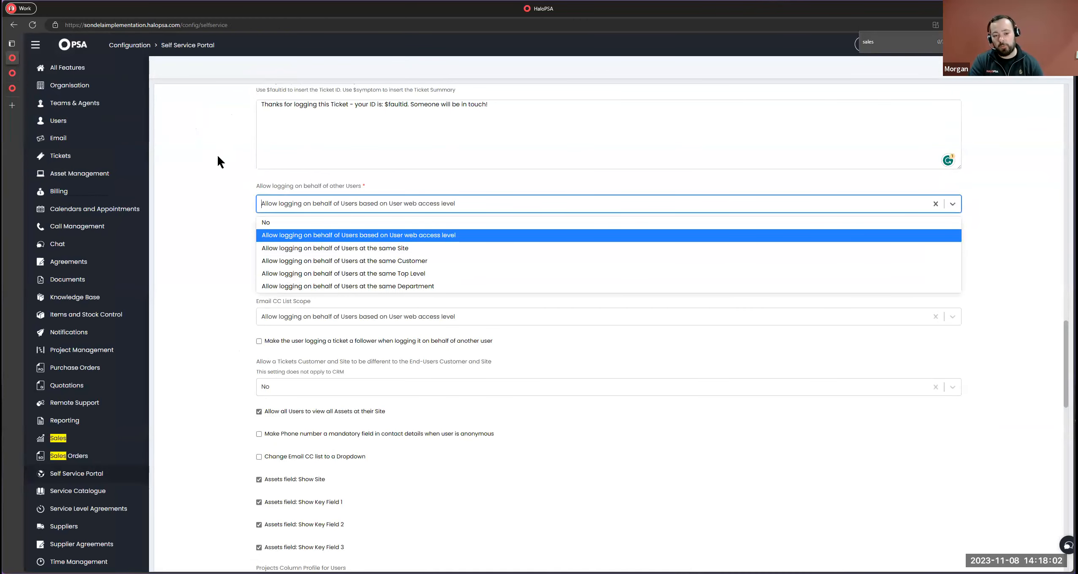
pyautogui.click(239, 186)
pyautogui.moveTo(239, 186); pyautogui.dragTo(414, 189)
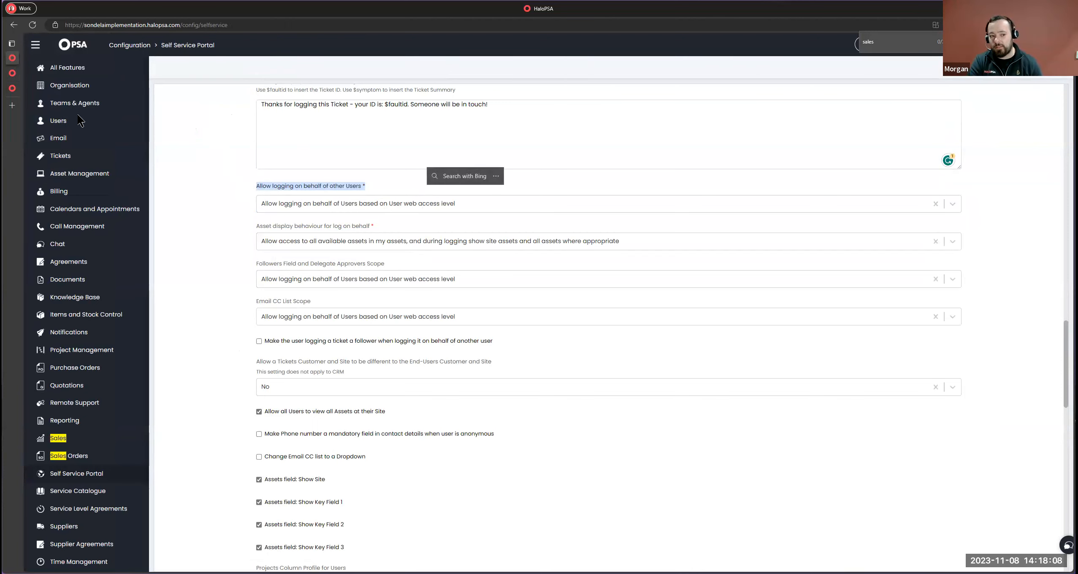
pyautogui.click(12, 73)
pyautogui.click(230, 211)
pyautogui.moveTo(234, 210); pyautogui.dragTo(292, 214)
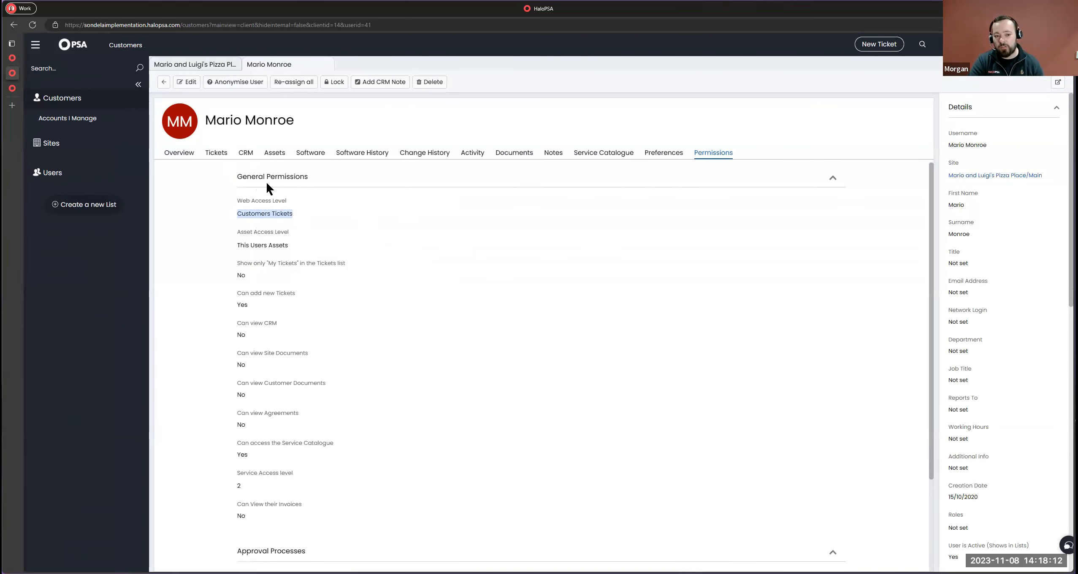
# Reopen the LM user's permissions and examine the Web Access Level and Asset Access Level.
pyautogui.click(168, 83)
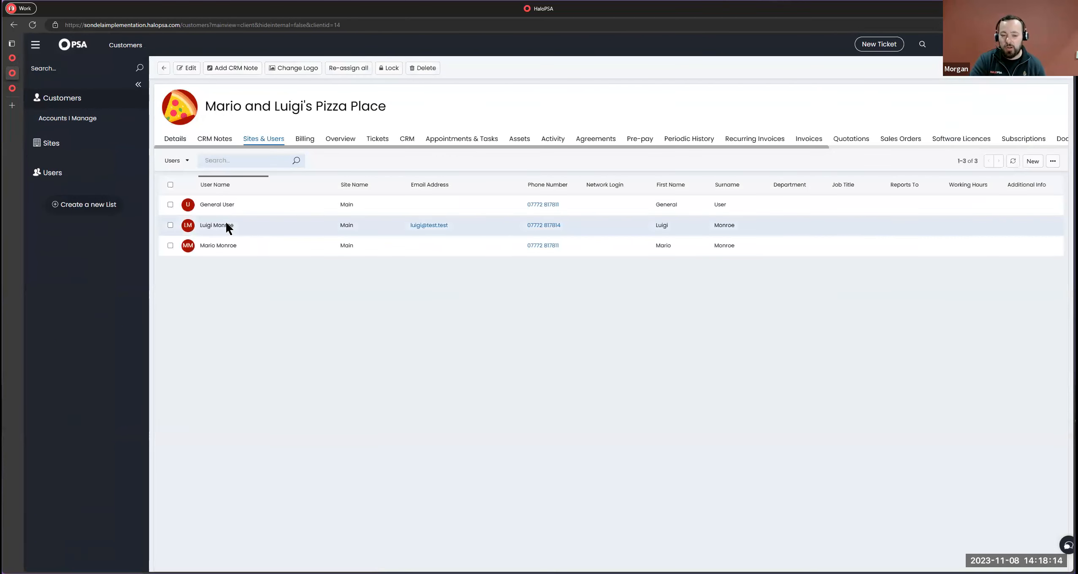
pyautogui.click(227, 228)
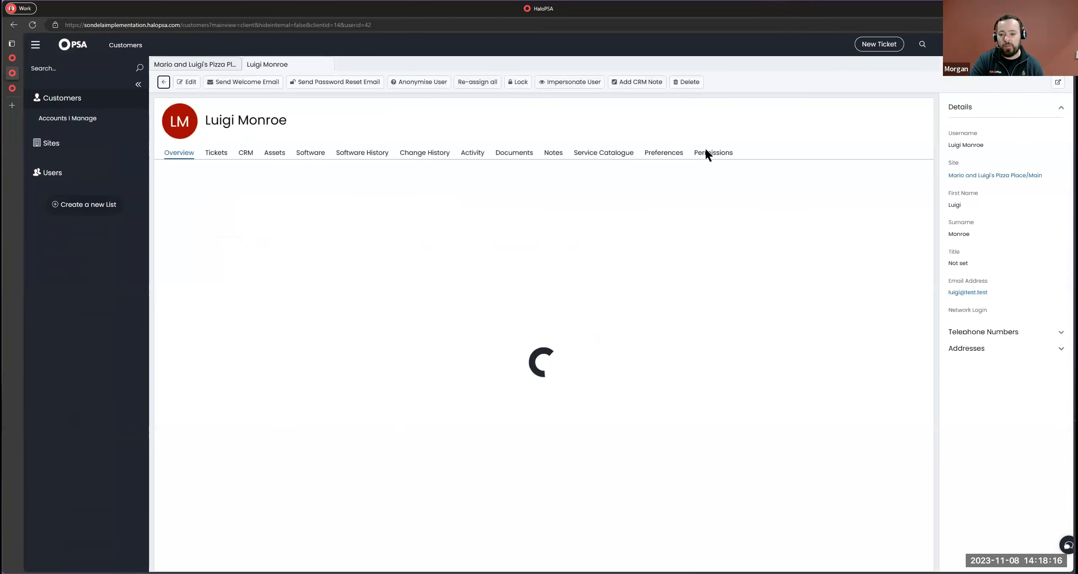
pyautogui.click(709, 153)
pyautogui.tripleClick(338, 209)
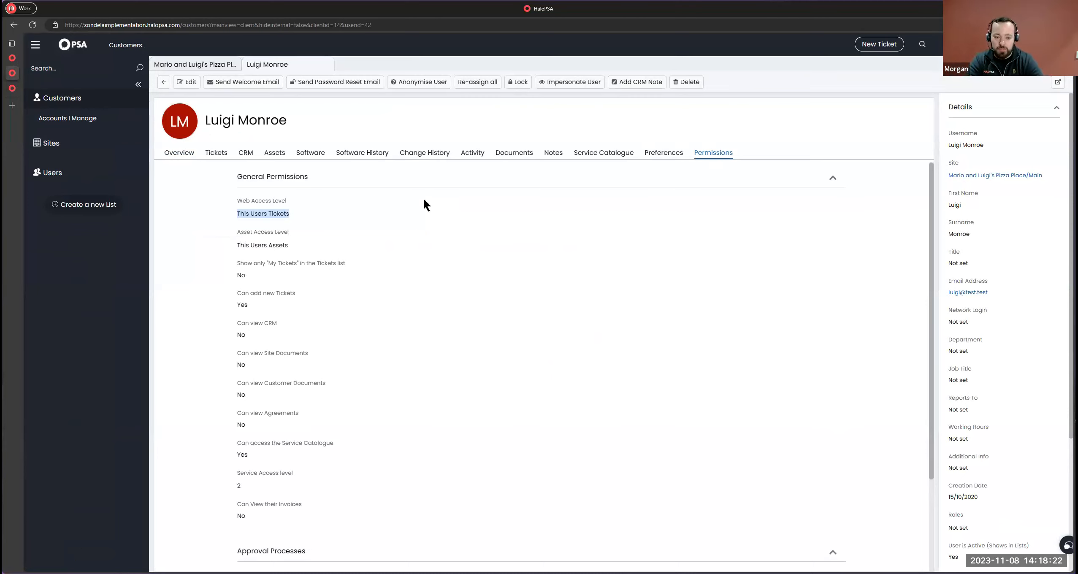
pyautogui.tripleClick(319, 231)
pyautogui.moveTo(323, 255); pyautogui.dragTo(227, 231)
pyautogui.click(192, 232)
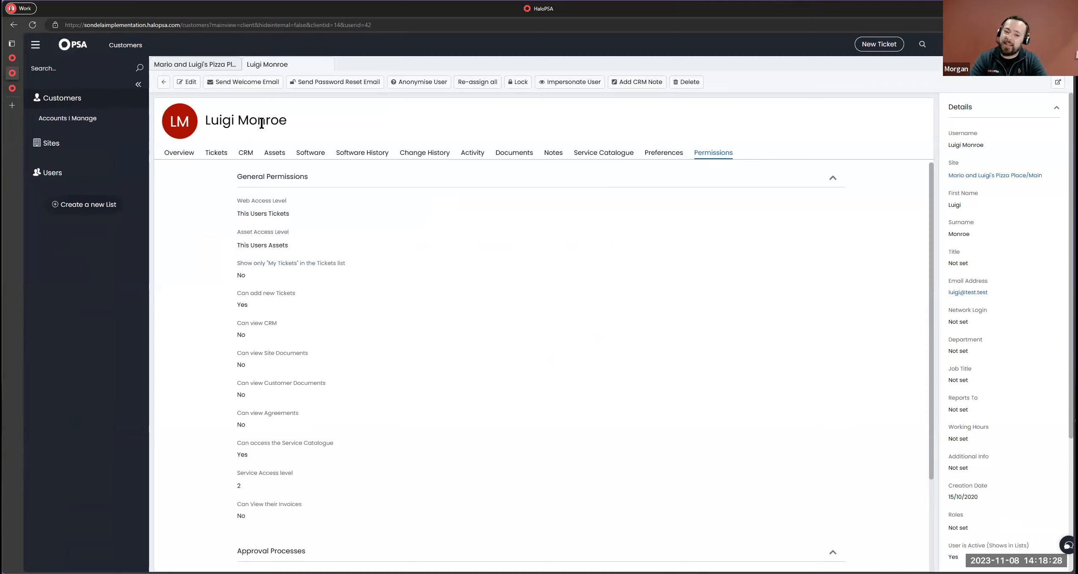
# Start editing the LM user and review the Asset Access Level options and the "Show only My Tickets" setting.
pyautogui.click(195, 87)
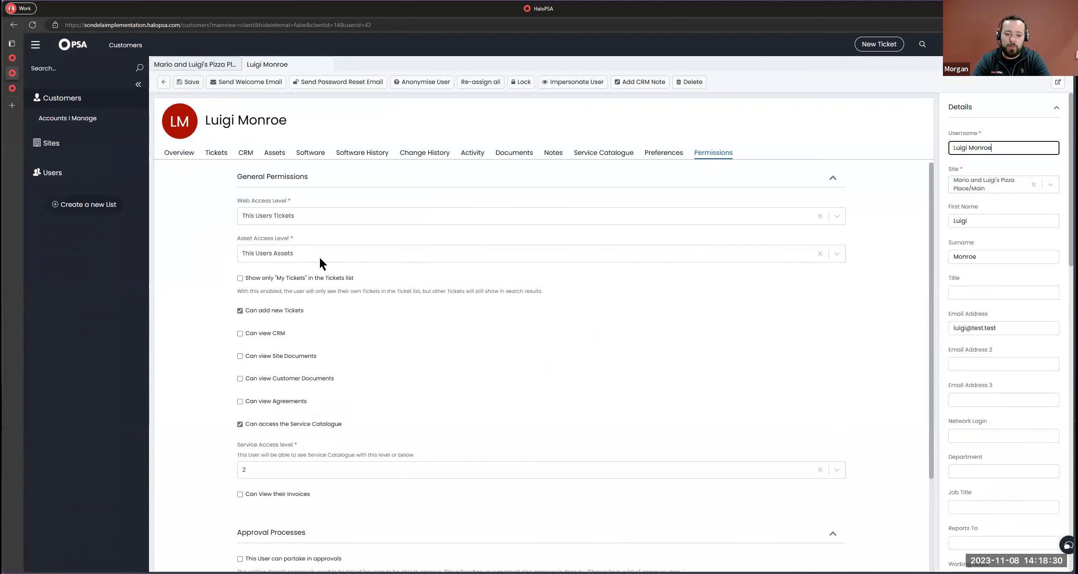
pyautogui.click(321, 256)
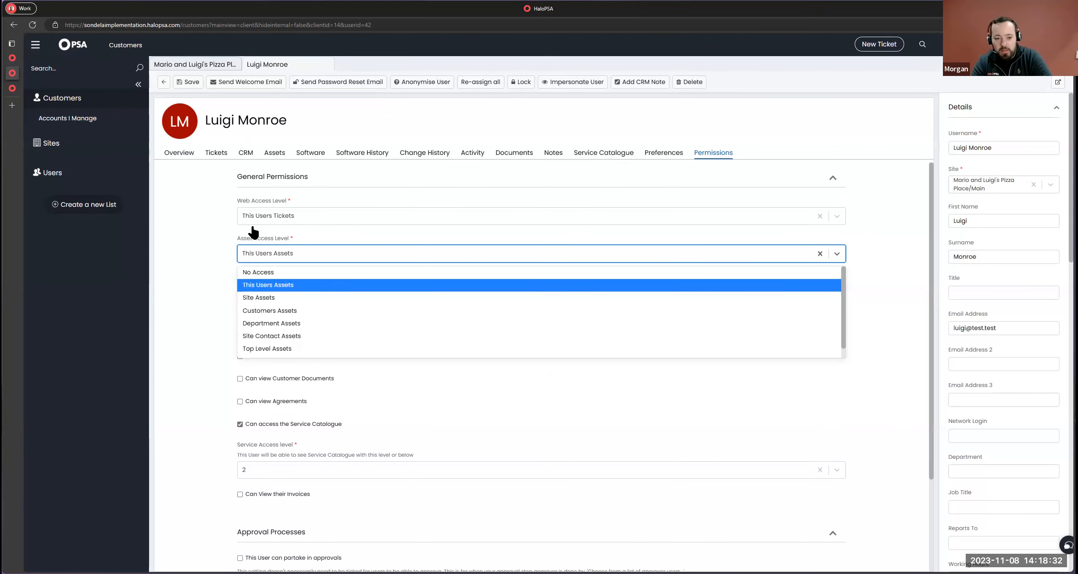
pyautogui.click(222, 252)
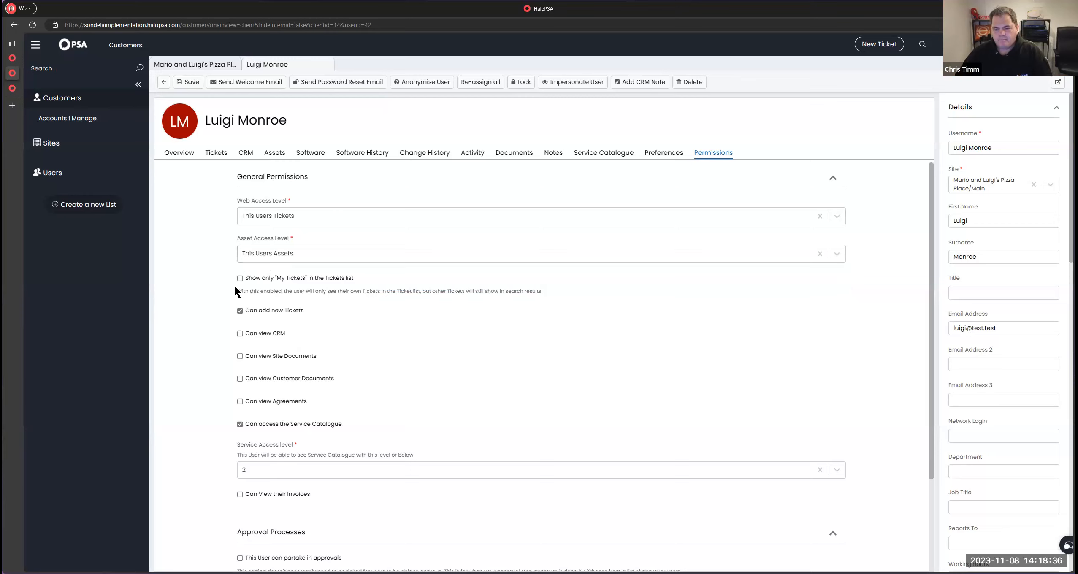
pyautogui.moveTo(237, 281); pyautogui.dragTo(362, 276)
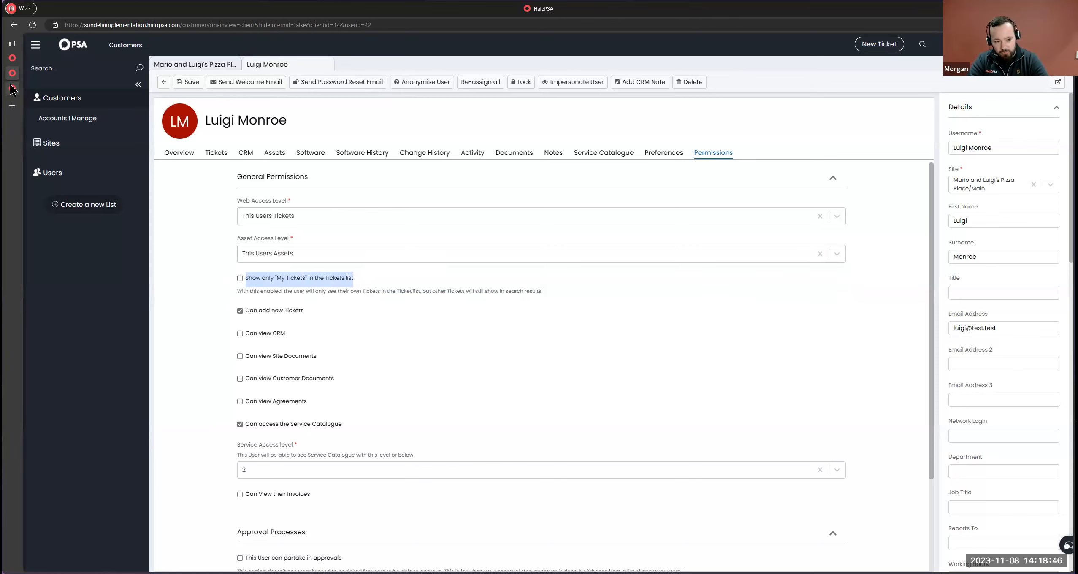
# Filter the Self-Service Portal's ticket list by Sondela Consulting/Main and look over the available ticket scopes.
pyautogui.click(37, 86)
pyautogui.click(366, 107)
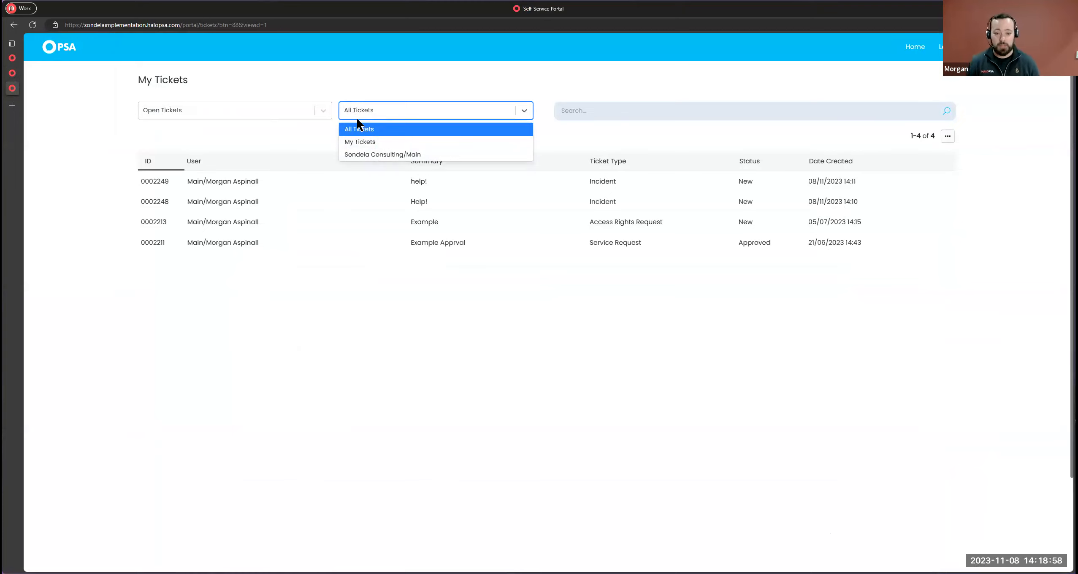
pyautogui.click(382, 150)
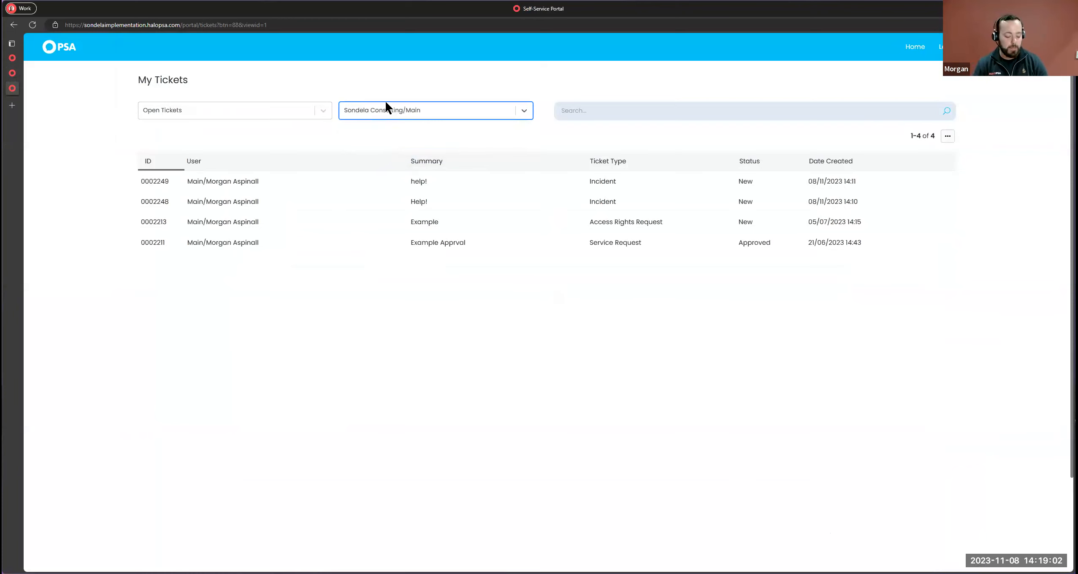
pyautogui.click(408, 108)
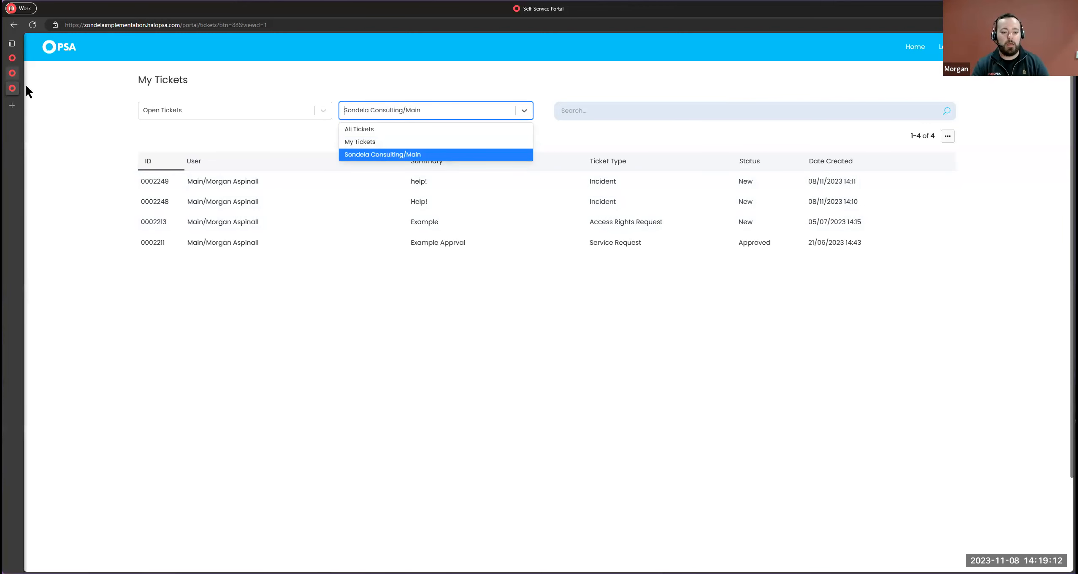
# Enable Show only "My Tickets" in the Tickets list for the LM user and review the portal's ticket filter and search.
pyautogui.click(12, 73)
pyautogui.click(239, 279)
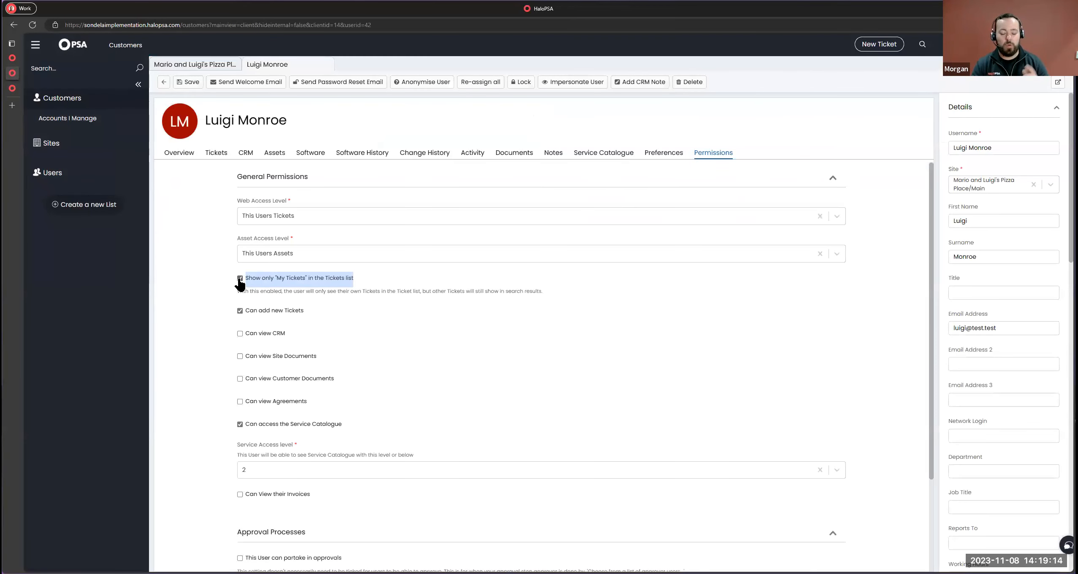
pyautogui.click(16, 89)
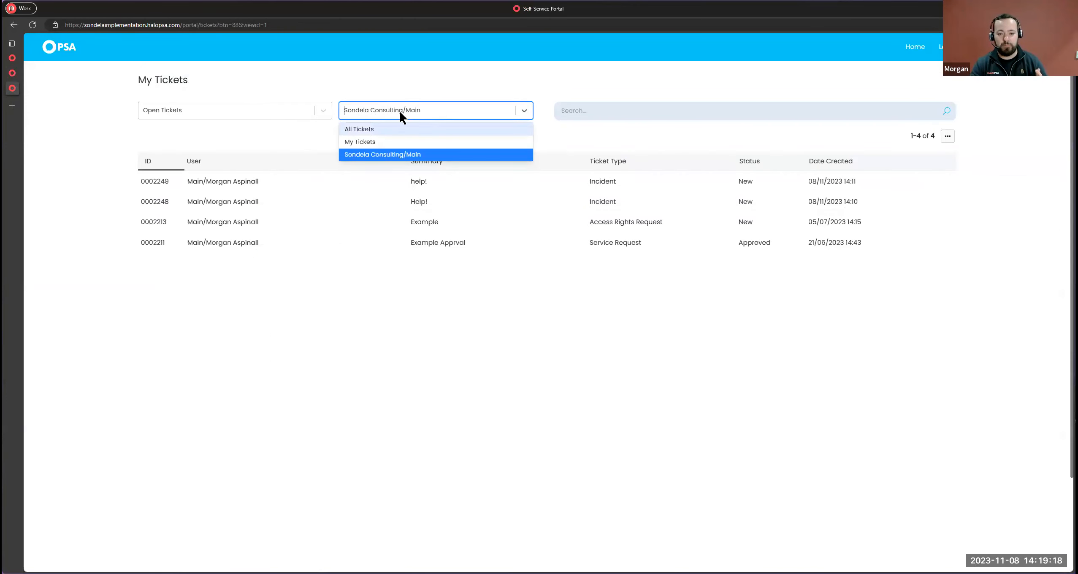
pyautogui.click(596, 113)
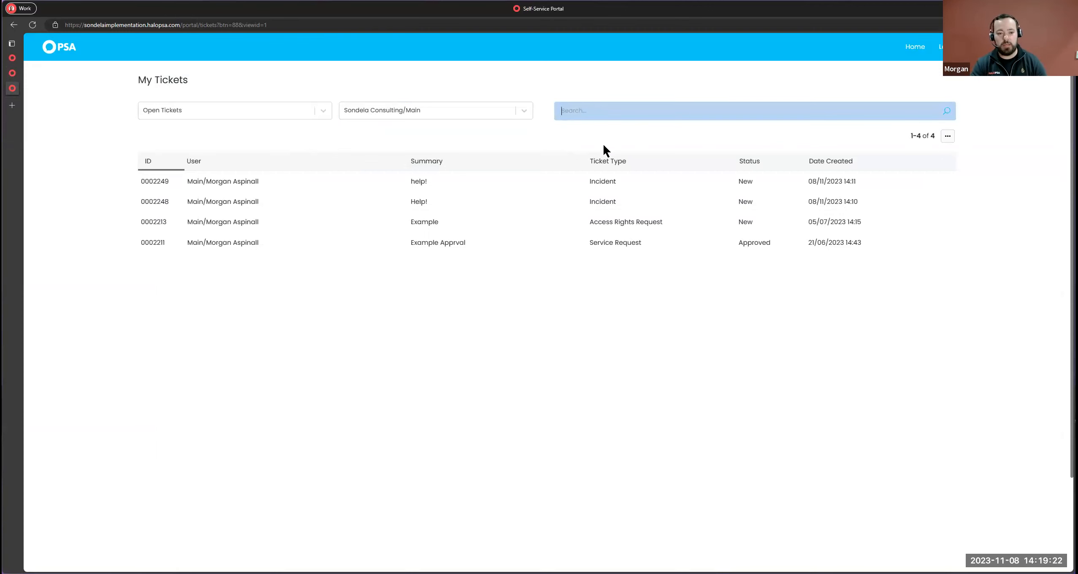
# Return to the LM user's permissions and examine the settings for viewing site documents, customer documents and agreements.
pyautogui.click(13, 73)
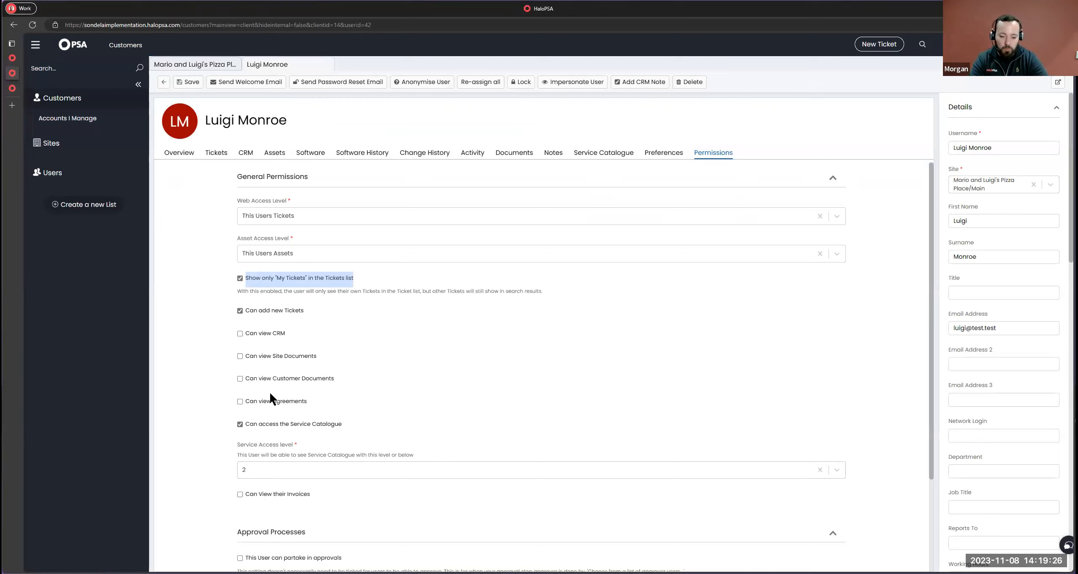
pyautogui.moveTo(339, 385); pyautogui.dragTo(222, 361)
pyautogui.click(269, 405)
pyautogui.moveTo(307, 402); pyautogui.dragTo(222, 408)
pyautogui.click(211, 424)
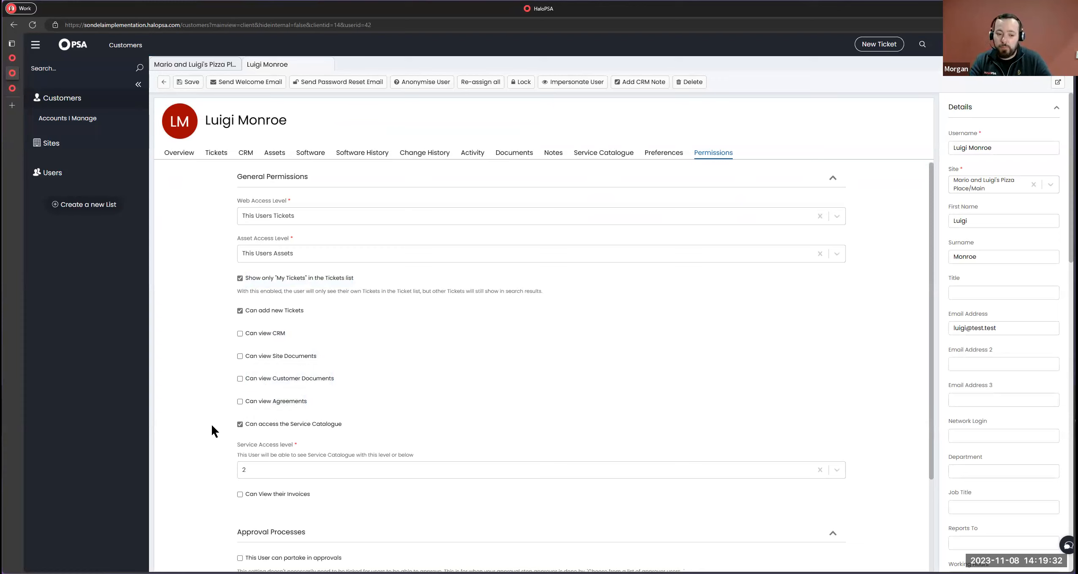
# Examine the LM user's Service Catalogue access, Service Access level, invoice viewing and approval settings.
pyautogui.moveTo(381, 437); pyautogui.dragTo(424, 449)
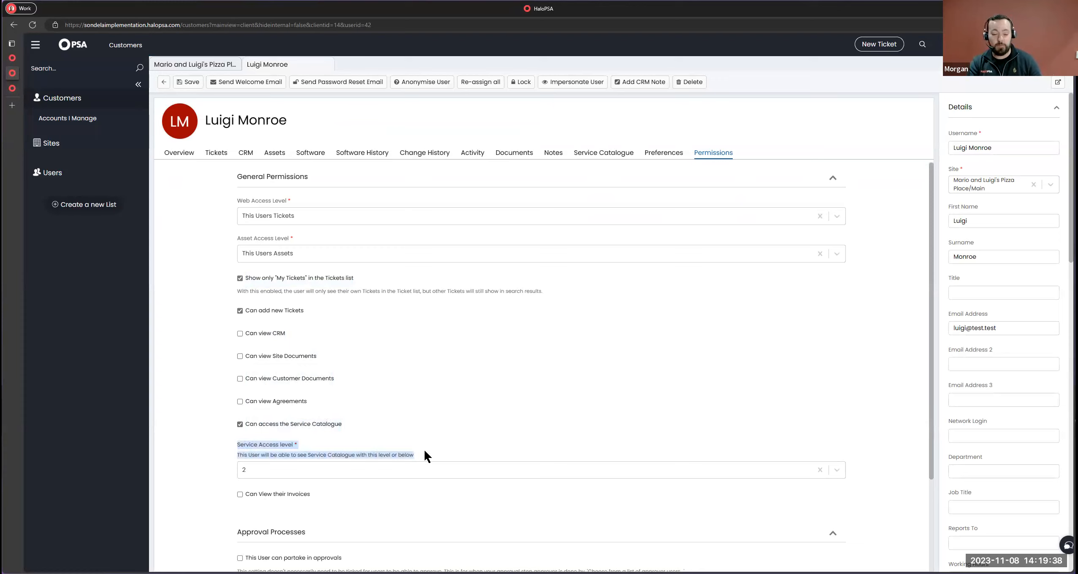
pyautogui.moveTo(259, 424); pyautogui.dragTo(450, 452)
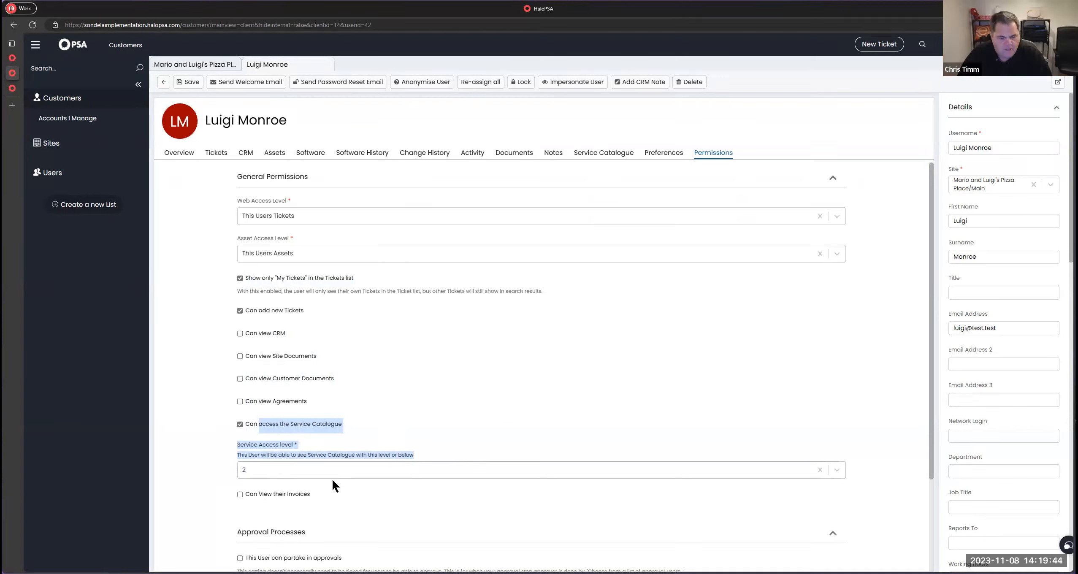
pyautogui.moveTo(330, 492); pyautogui.dragTo(227, 499)
pyautogui.click(221, 416)
pyautogui.scroll(-3, 220, 416)
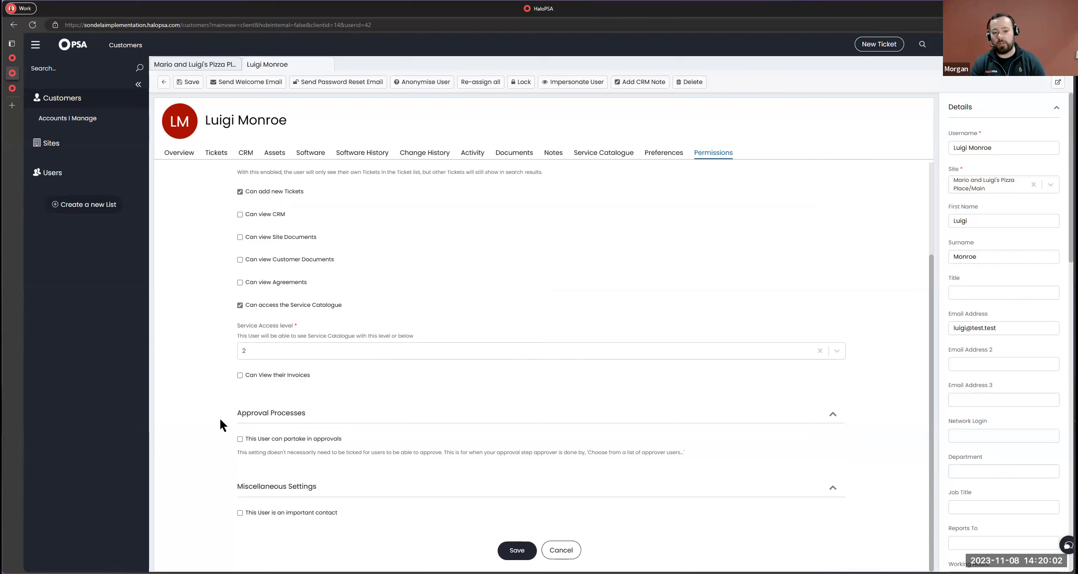
pyautogui.scroll(1, 257, 395)
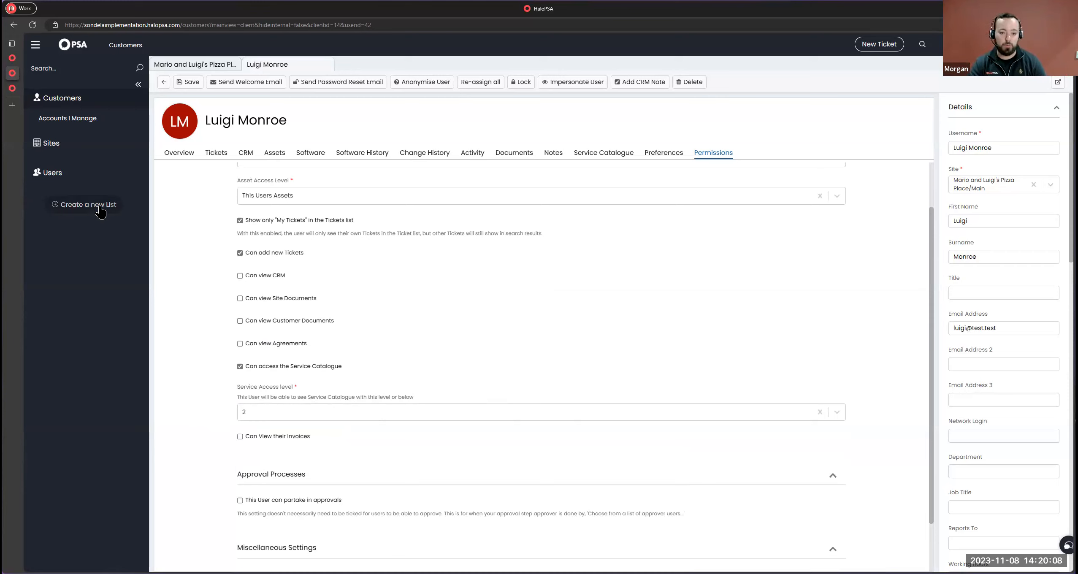
# Look through the LM user's detail fields and check the available options for Roles.
pyautogui.scroll(-8, 1029, 402)
pyautogui.scroll(-10, 1038, 408)
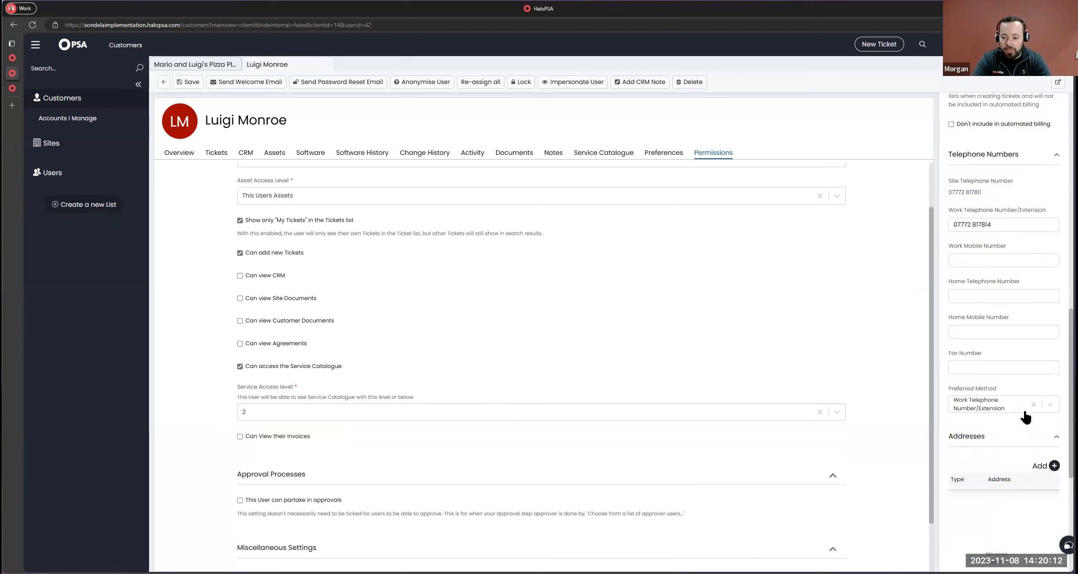
pyautogui.scroll(10, 1021, 399)
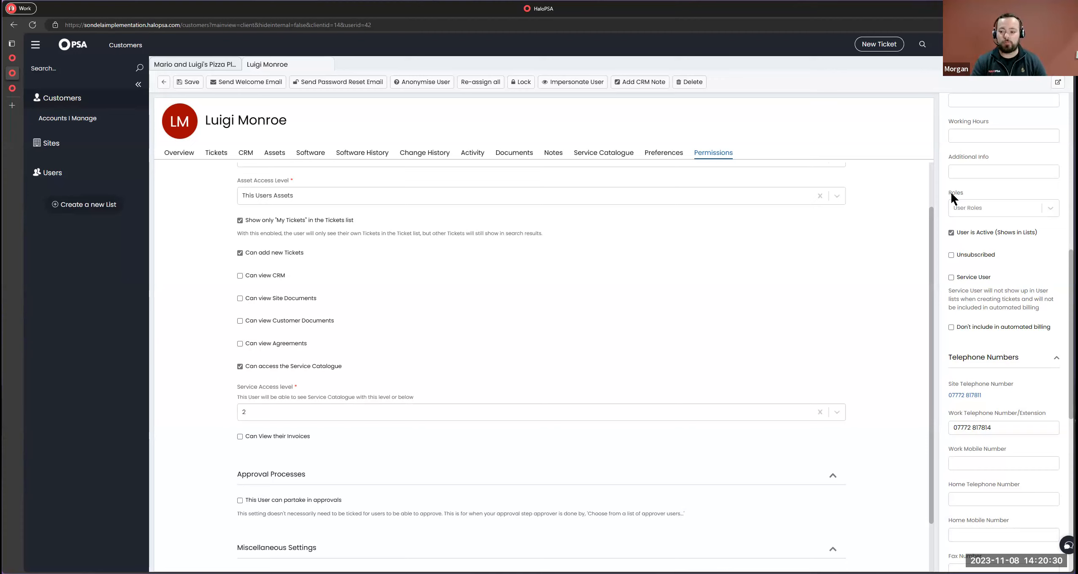
pyautogui.click(984, 207)
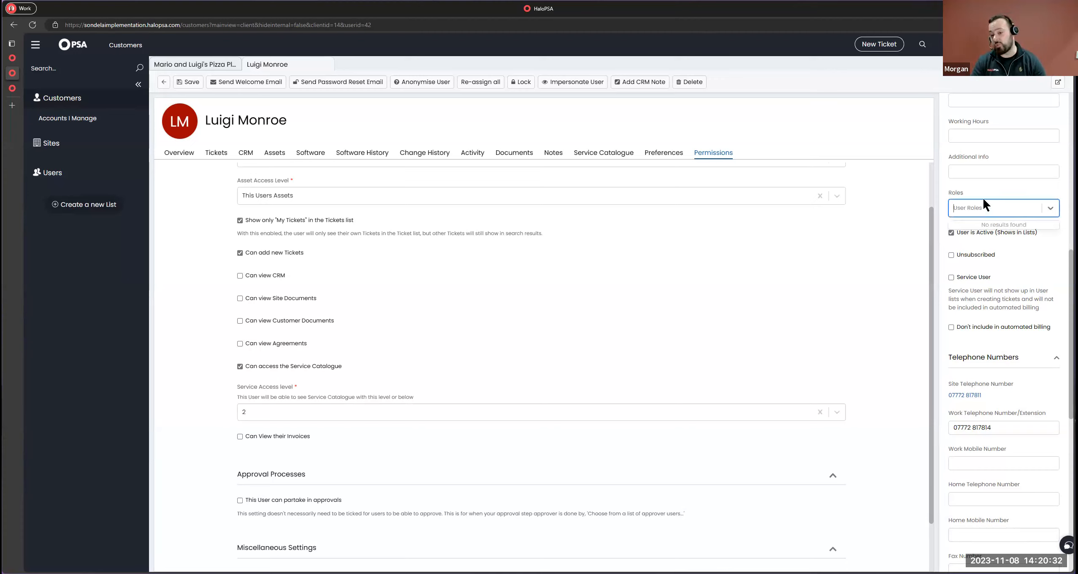
# Create a new user role named Manager in the Users configuration and save it.
pyautogui.click(36, 46)
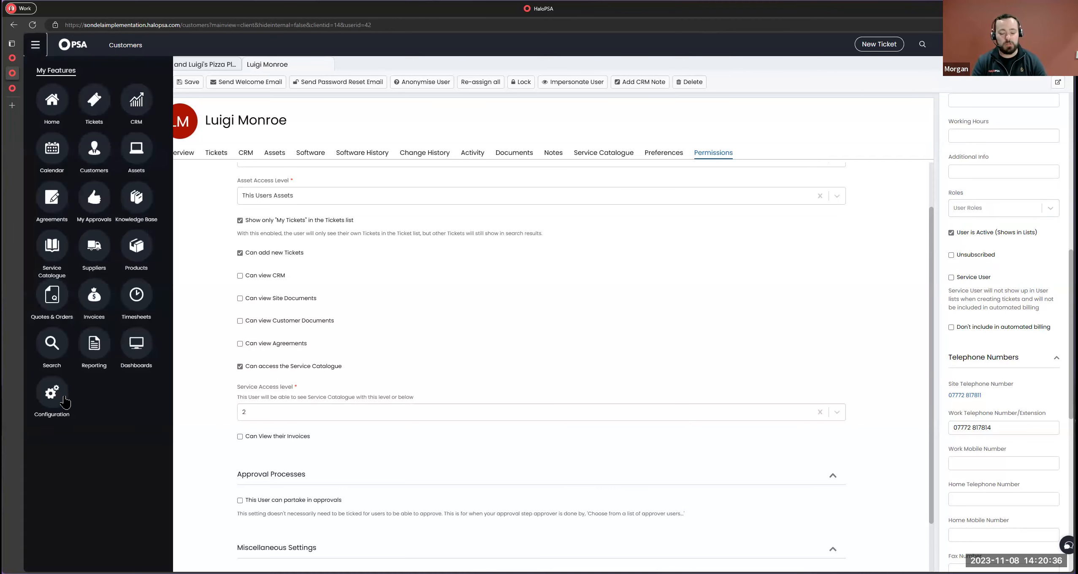
pyautogui.click(73, 402)
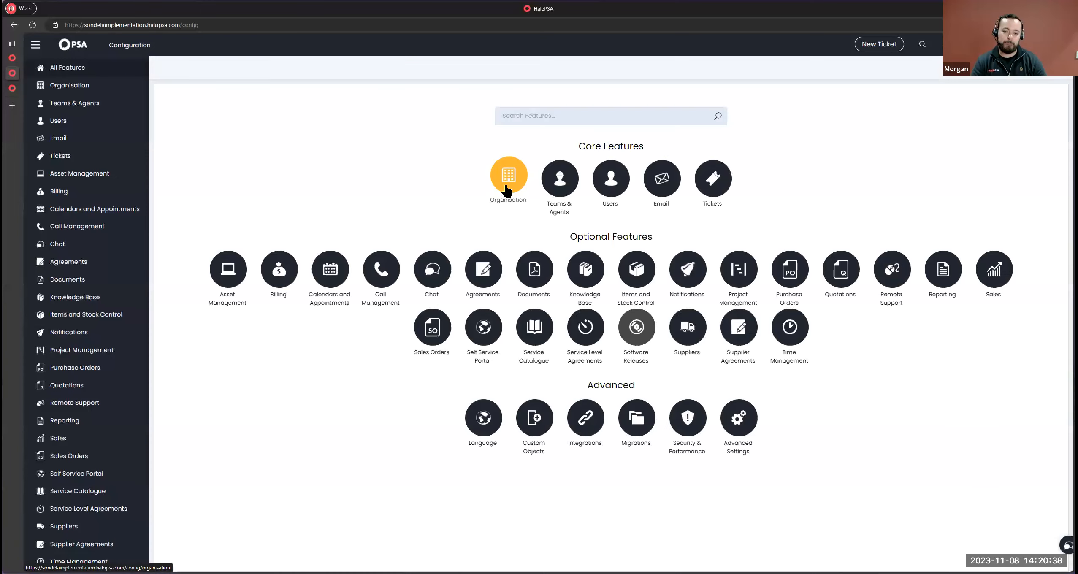
pyautogui.click(610, 178)
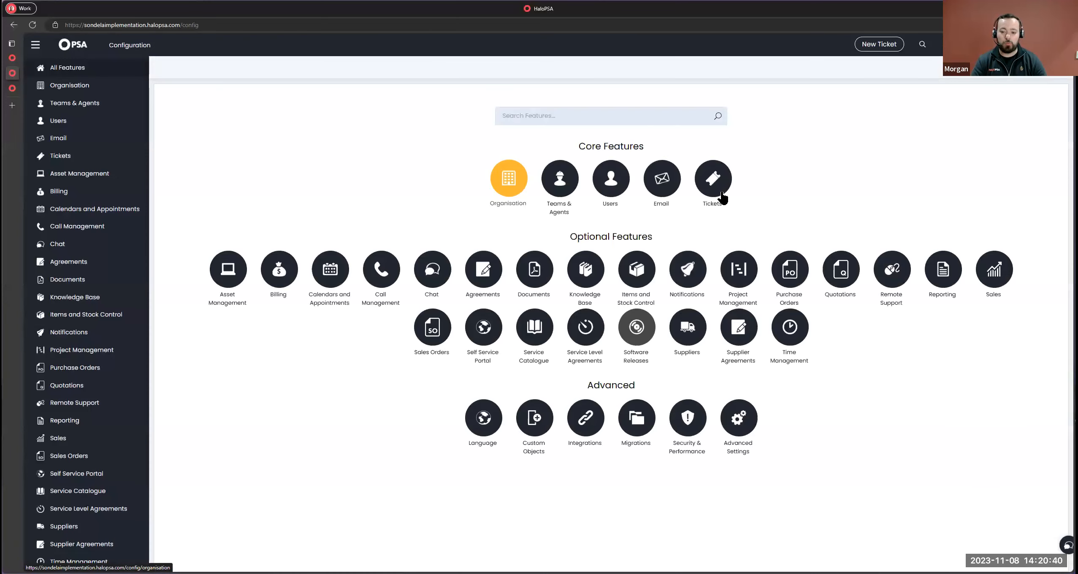
pyautogui.click(714, 181)
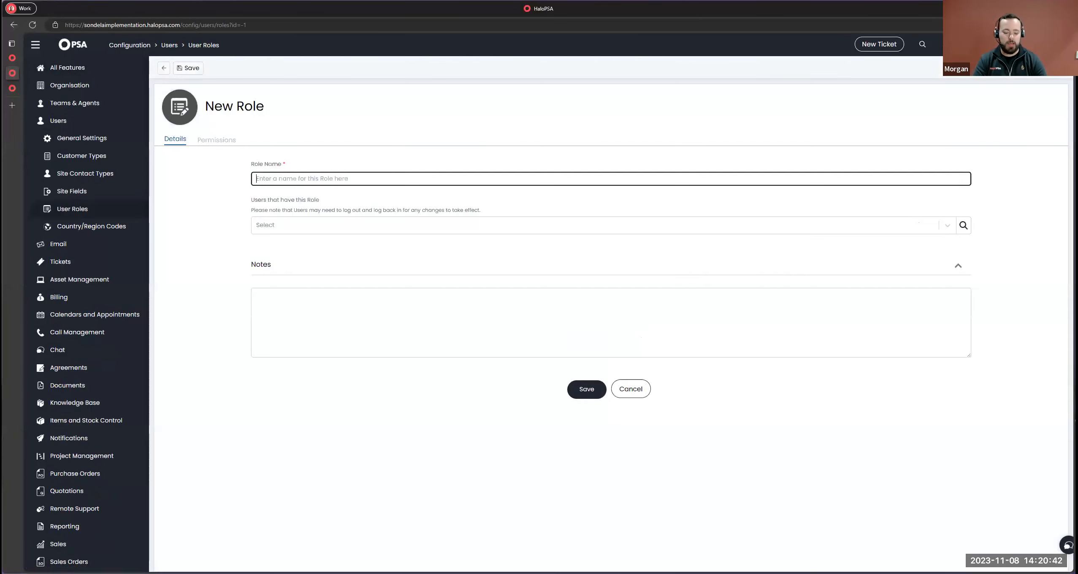
pyautogui.click(611, 300)
pyautogui.write('Manager')
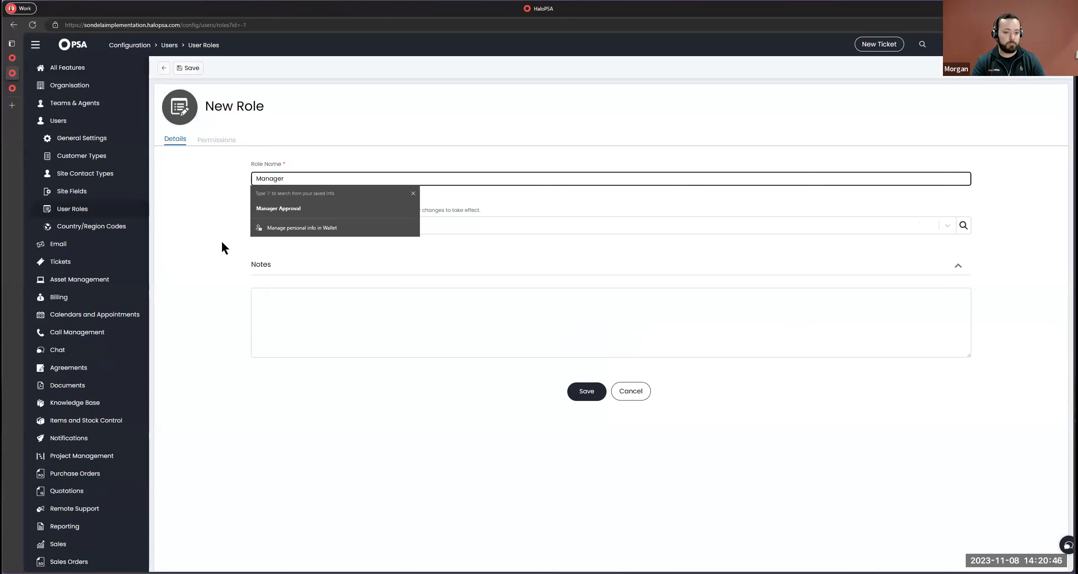
pyautogui.click(189, 66)
# Review the Manager role's permissions, including Web Access Level, approval processes, email and miscellaneous settings.
pyautogui.doubleClick(228, 139)
pyautogui.click(218, 141)
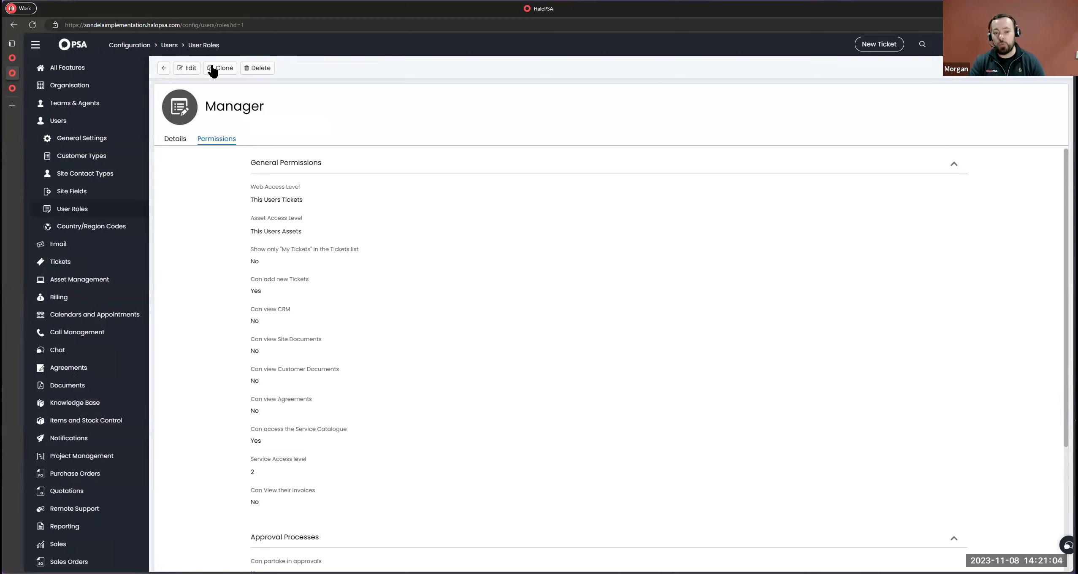
pyautogui.moveTo(219, 177); pyautogui.dragTo(377, 208)
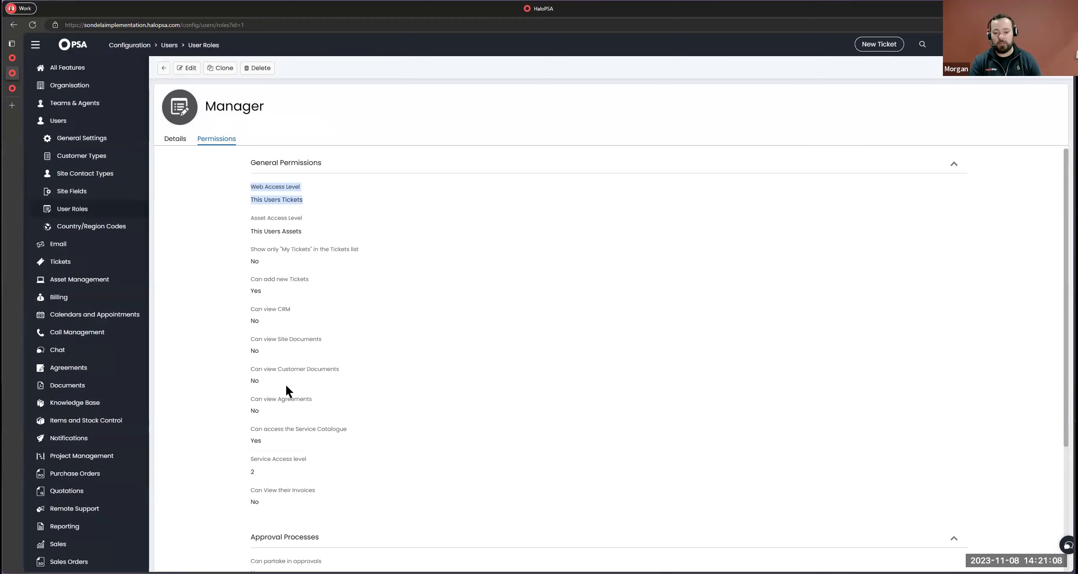
pyautogui.scroll(-4, 362, 441)
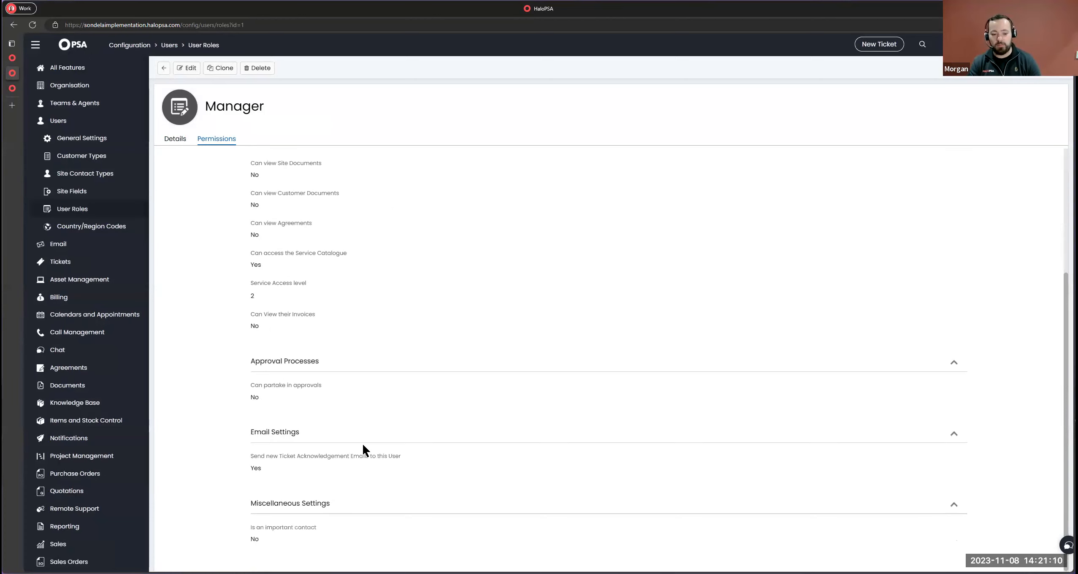
pyautogui.moveTo(250, 381); pyautogui.dragTo(377, 393)
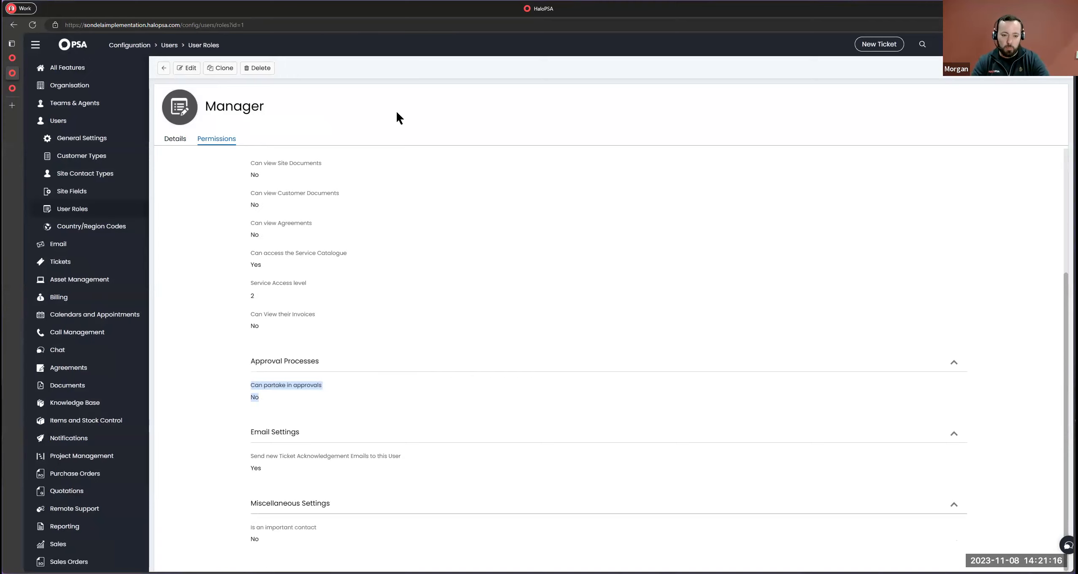
pyautogui.click(12, 88)
pyautogui.click(12, 73)
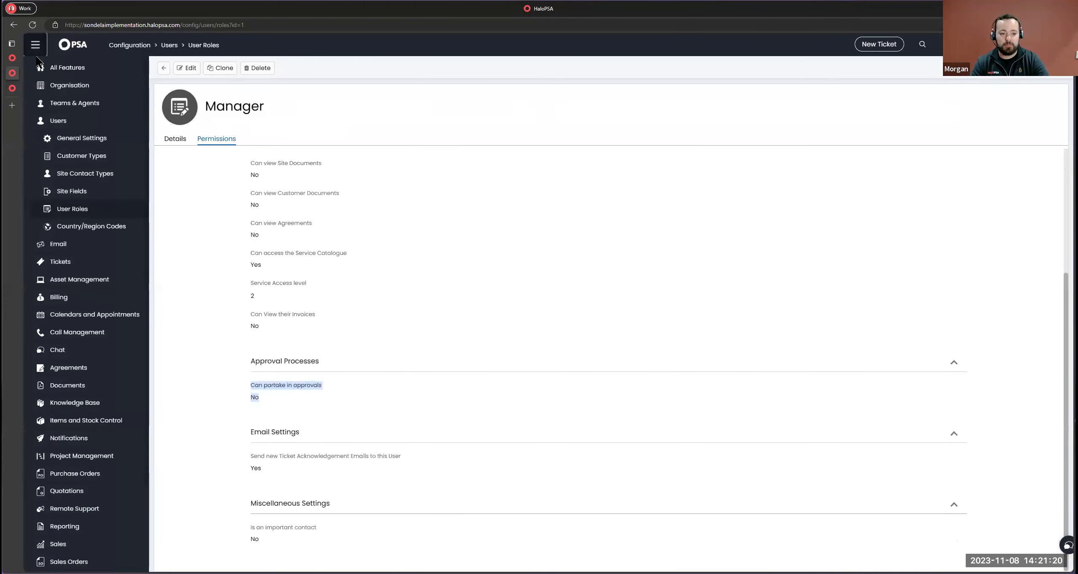
# Assign the Manager role to the MM user in the role's details and save the role.
pyautogui.click(36, 44)
pyautogui.click(181, 140)
pyautogui.click(186, 68)
pyautogui.click(371, 222)
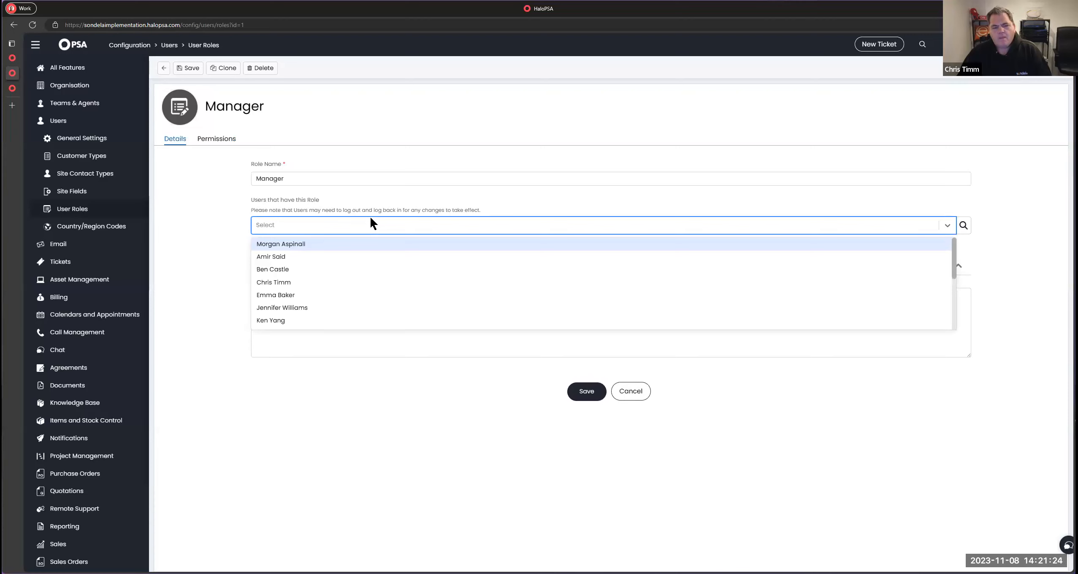
pyautogui.scroll(-1, 322, 292)
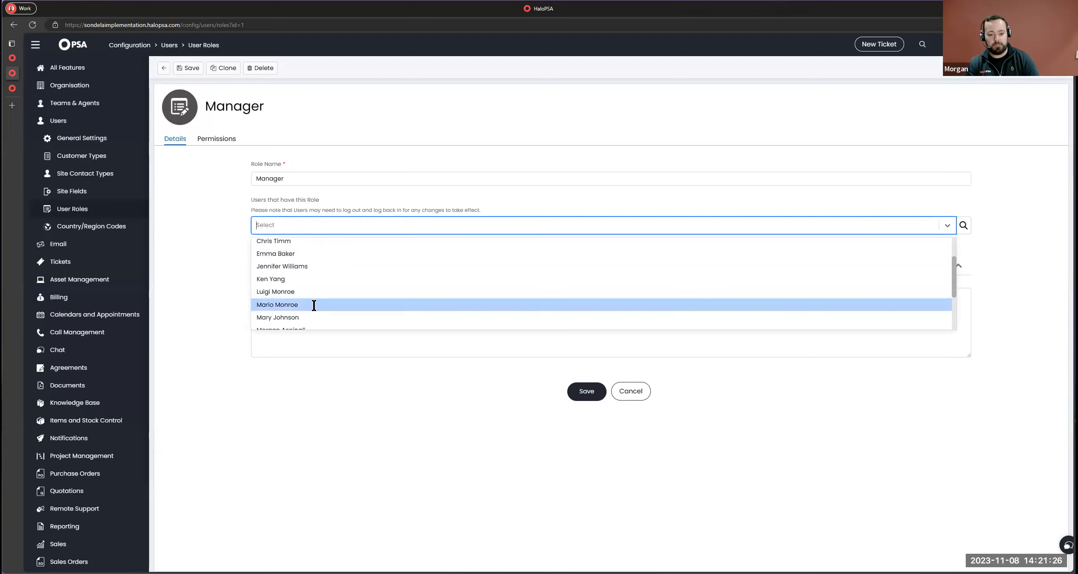
pyautogui.click(316, 304)
pyautogui.click(184, 68)
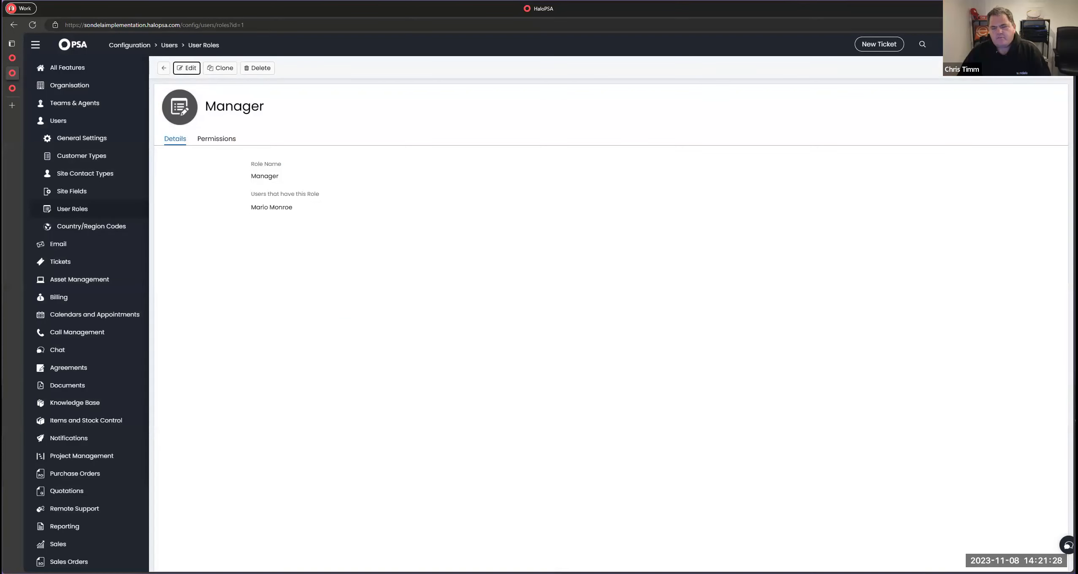
# Open the MM user's record from the Users list and check the assigned role and permissions.
pyautogui.click(40, 50)
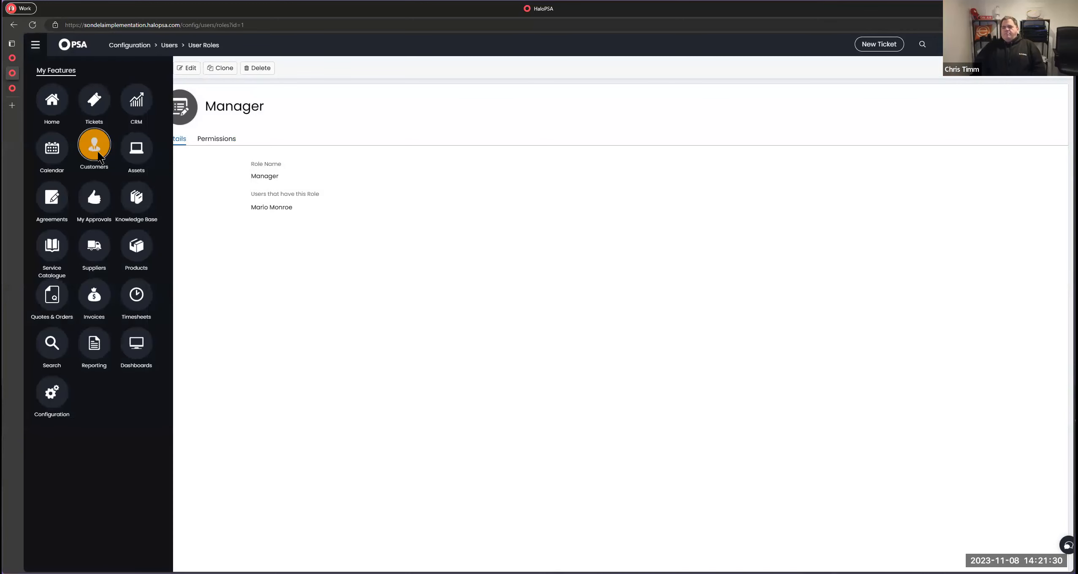
pyautogui.click(114, 144)
pyautogui.click(72, 176)
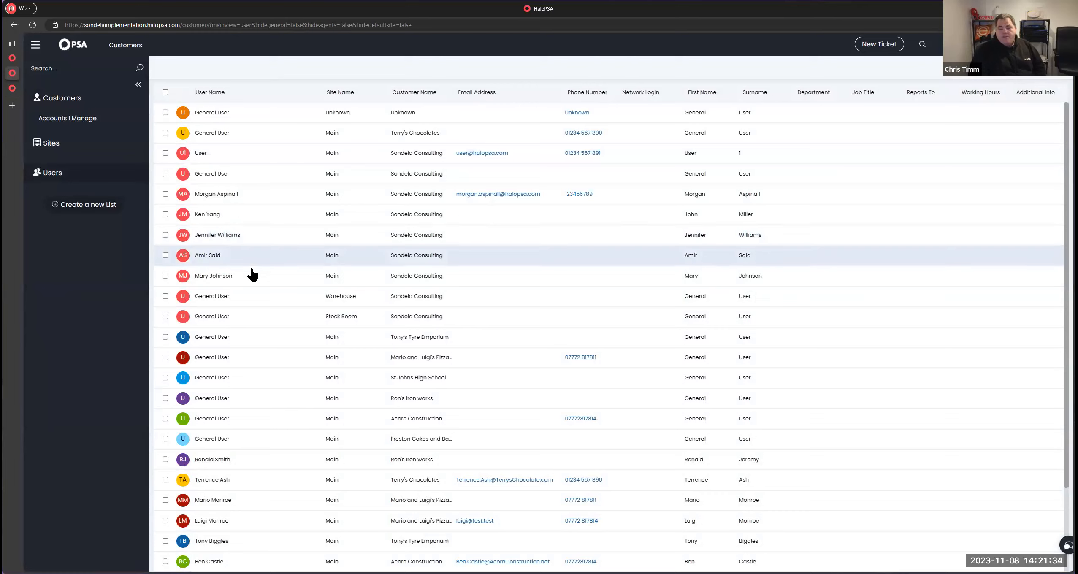
pyautogui.scroll(-2, 257, 443)
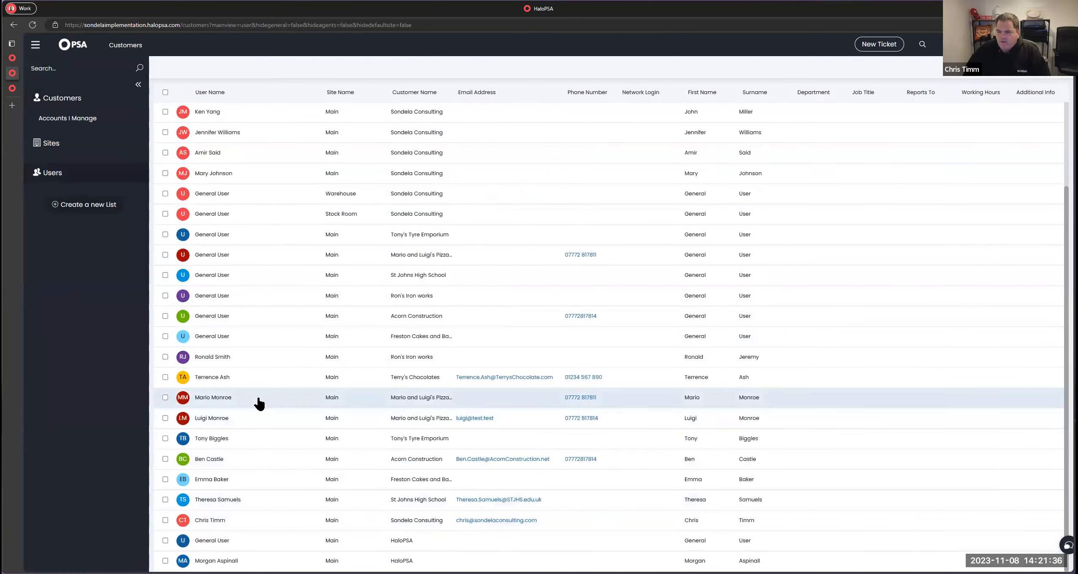
pyautogui.click(259, 403)
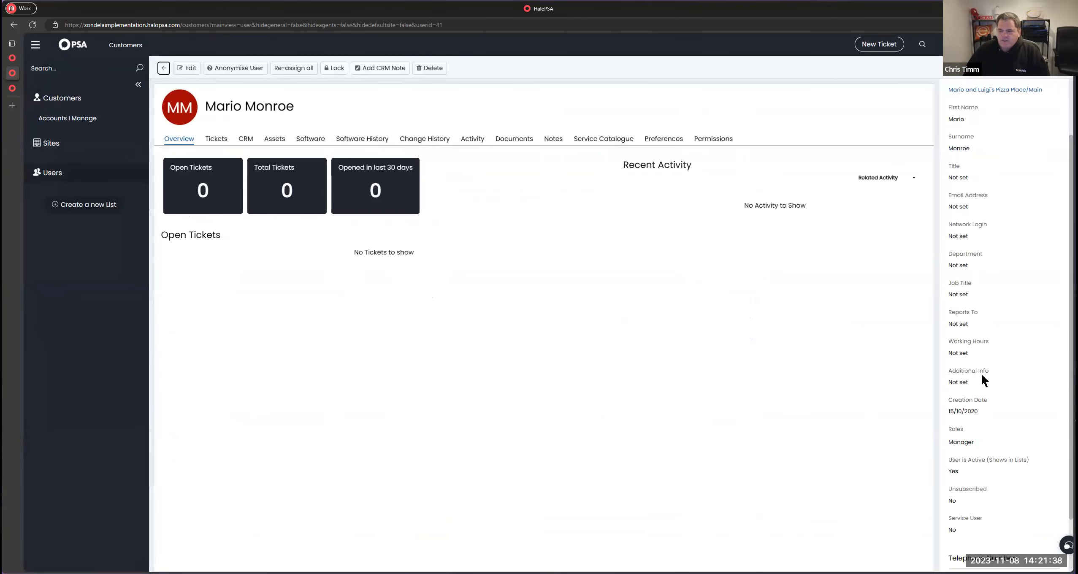
pyautogui.click(713, 139)
pyautogui.scroll(-3, 540, 359)
pyautogui.scroll(-3, 1009, 401)
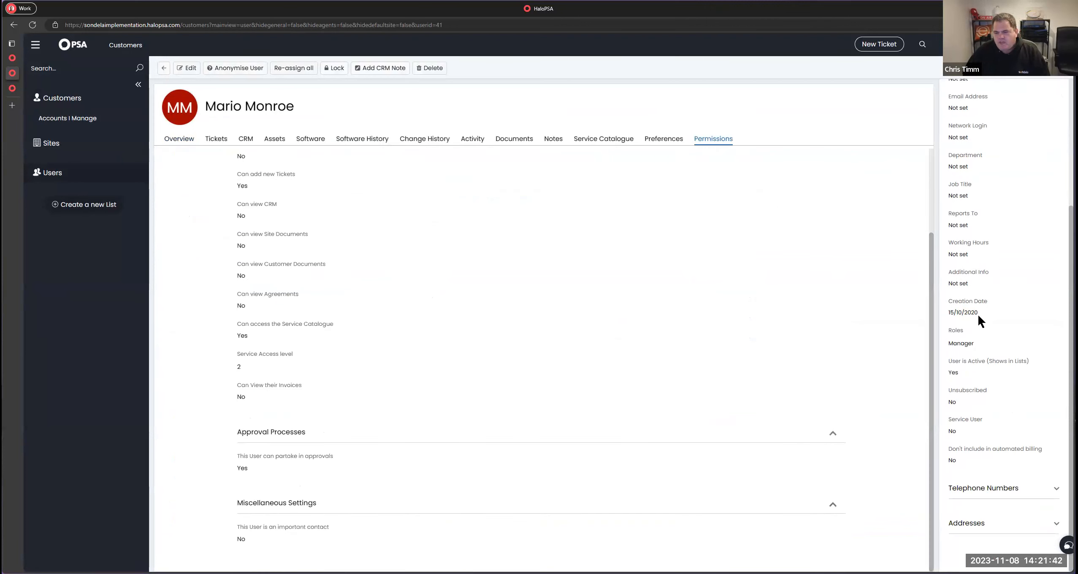
pyautogui.moveTo(953, 344); pyautogui.dragTo(983, 345)
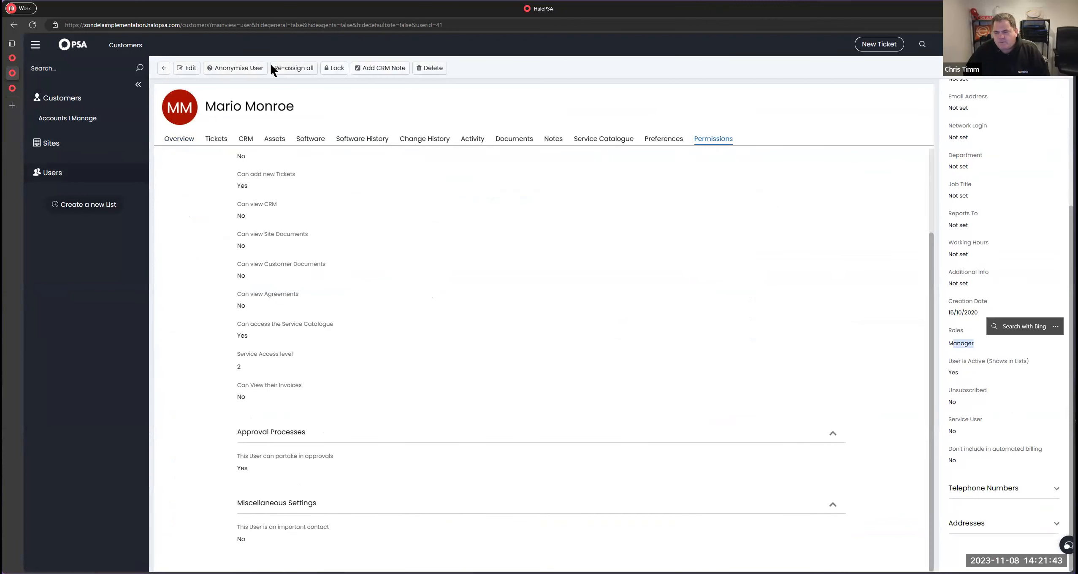
pyautogui.click(164, 69)
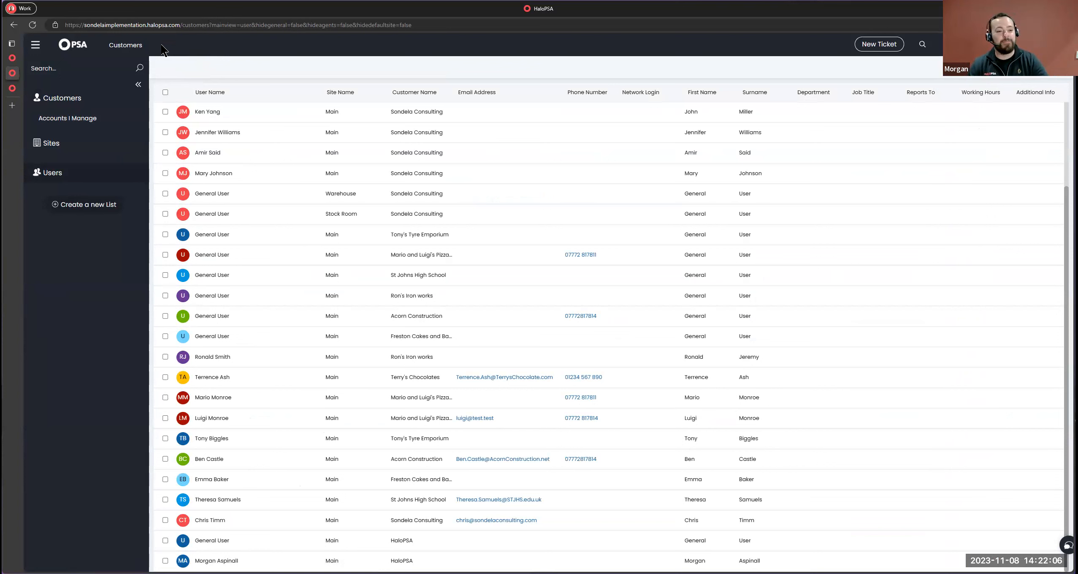
# Go to the Self Service Portal configuration and examine the options for Asset display behaviour for log on behalf.
pyautogui.moveTo(12, 78)
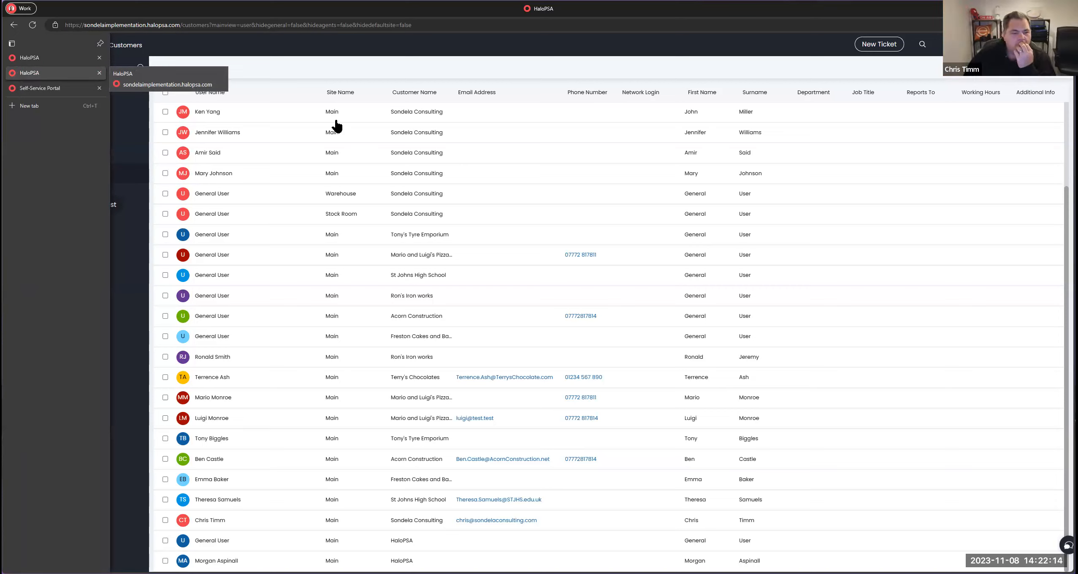
pyautogui.click(36, 45)
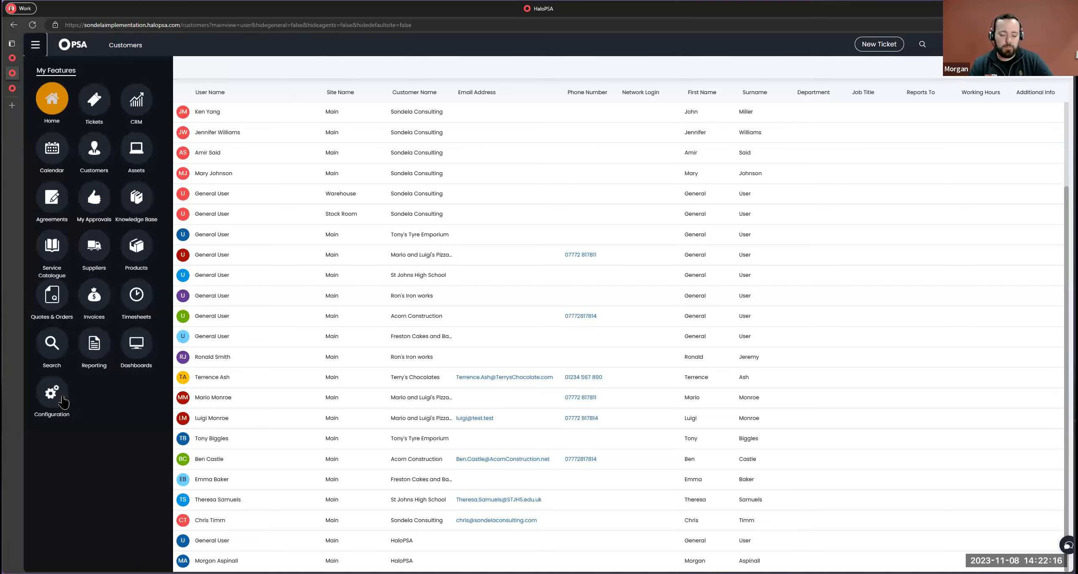
pyautogui.click(66, 397)
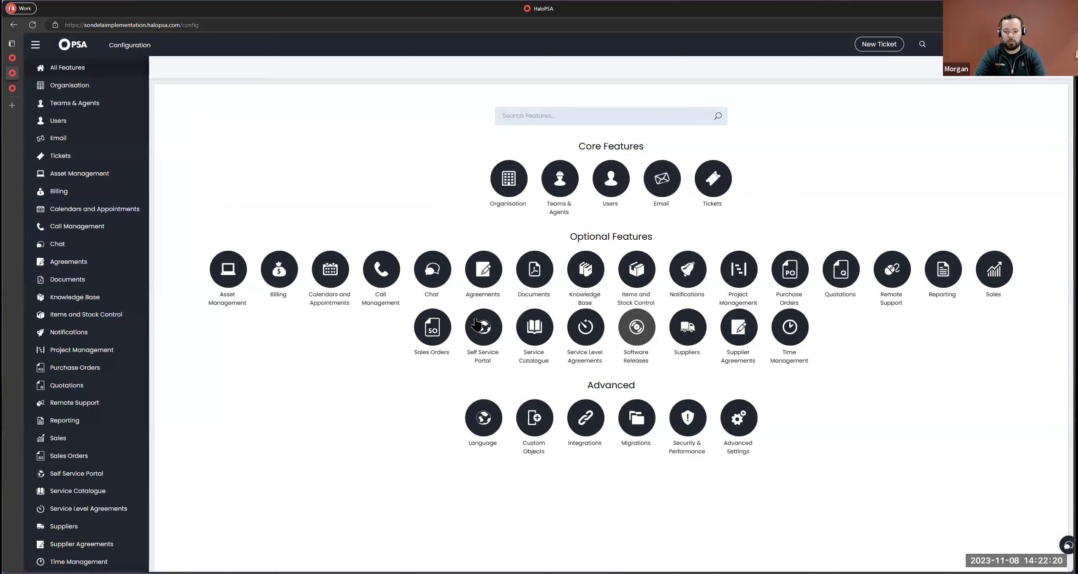
pyautogui.click(487, 329)
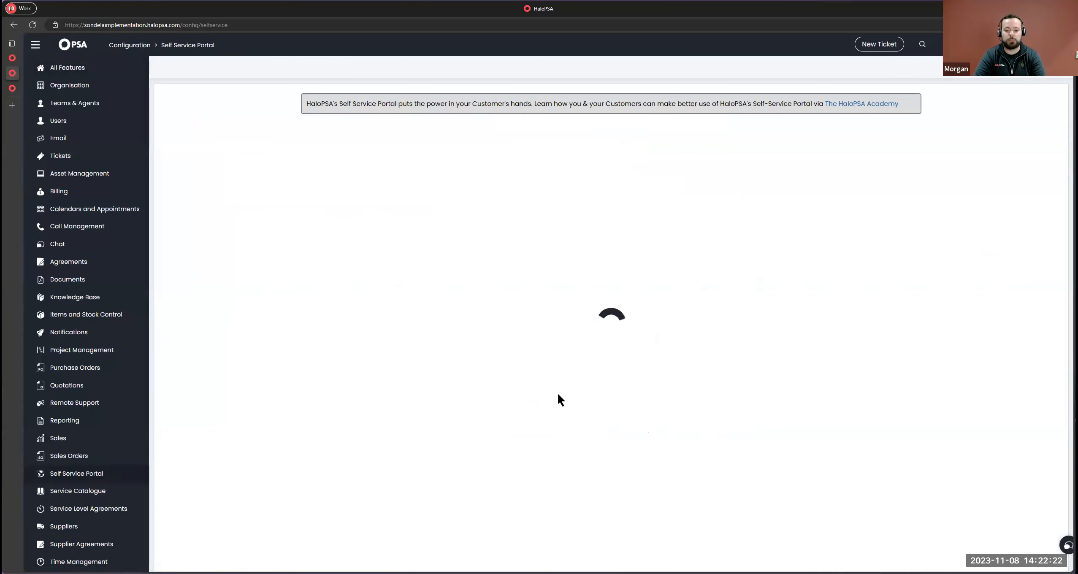
pyautogui.scroll(-10, 553, 383)
pyautogui.scroll(-9, 539, 395)
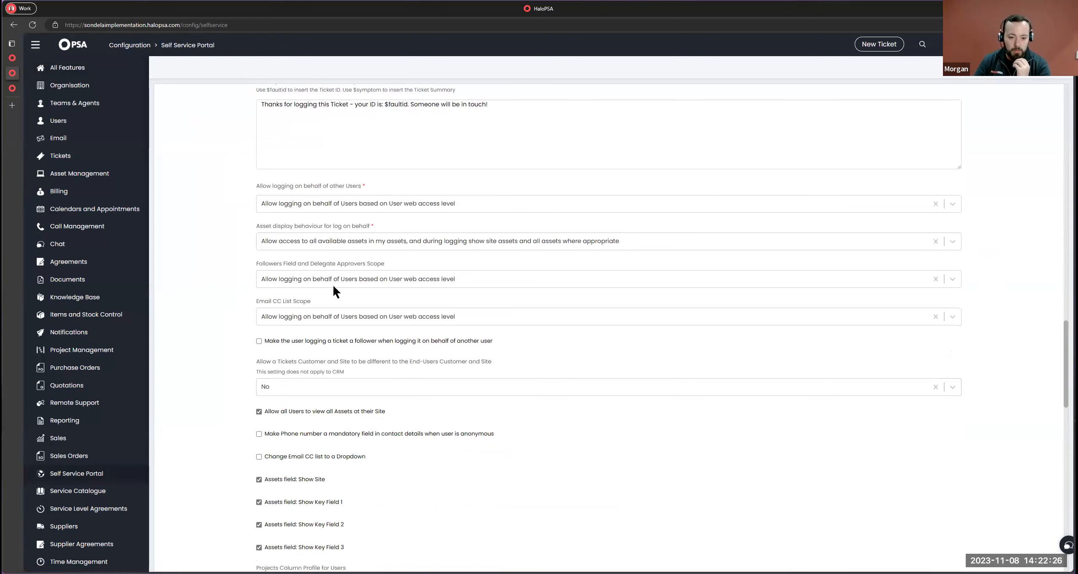
pyautogui.moveTo(317, 228); pyautogui.dragTo(388, 226)
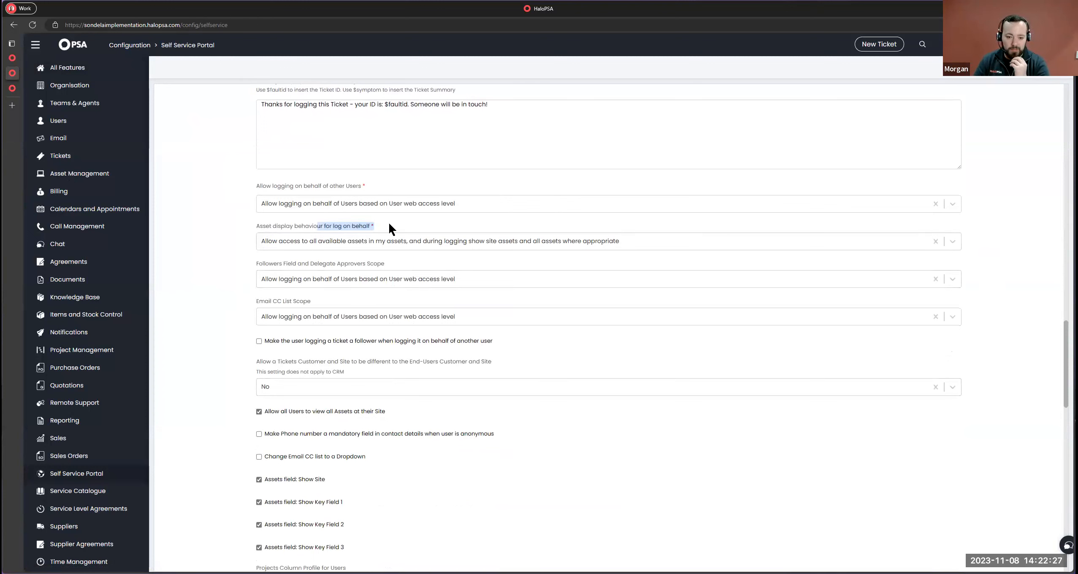
pyautogui.click(424, 240)
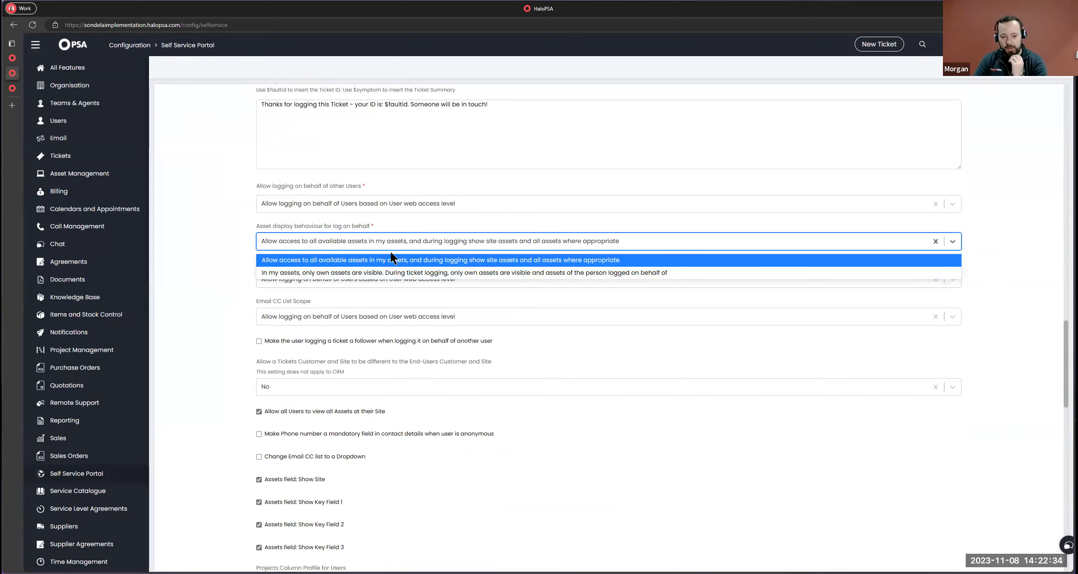
pyautogui.click(245, 234)
pyautogui.moveTo(258, 228); pyautogui.dragTo(271, 228)
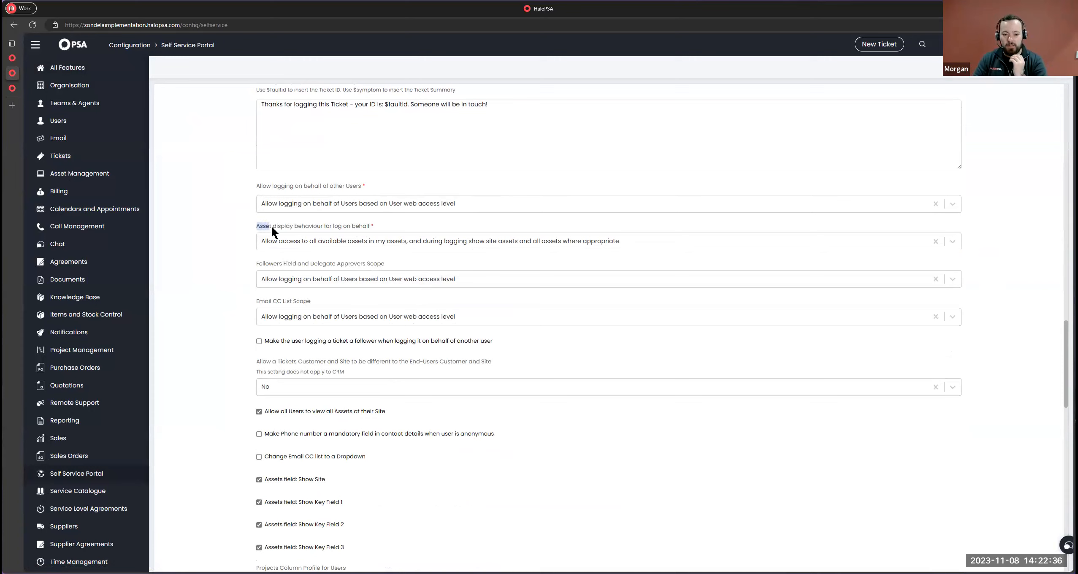
pyautogui.moveTo(364, 227); pyautogui.dragTo(379, 224)
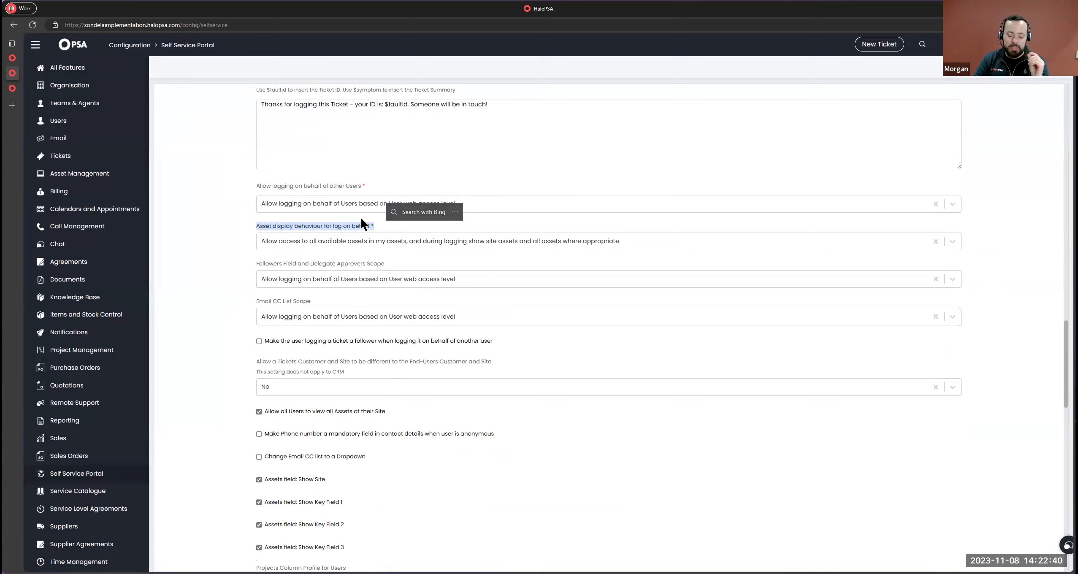
# Open a new ticket form in the self-service portal and compare its My Assets and Sites Assets lists.
pyautogui.click(13, 87)
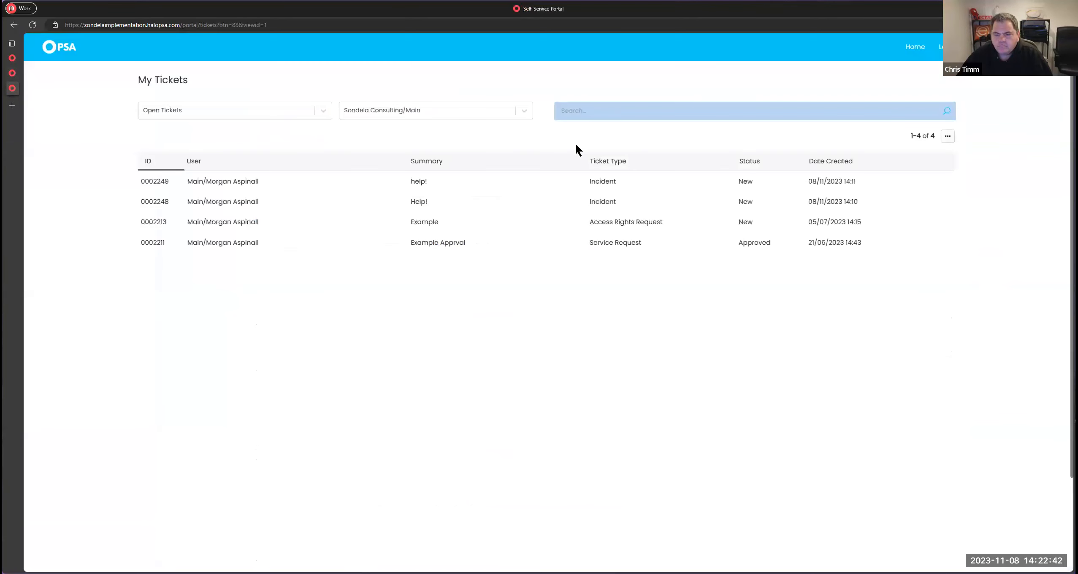
pyautogui.click(937, 46)
pyautogui.scroll(-6, 438, 371)
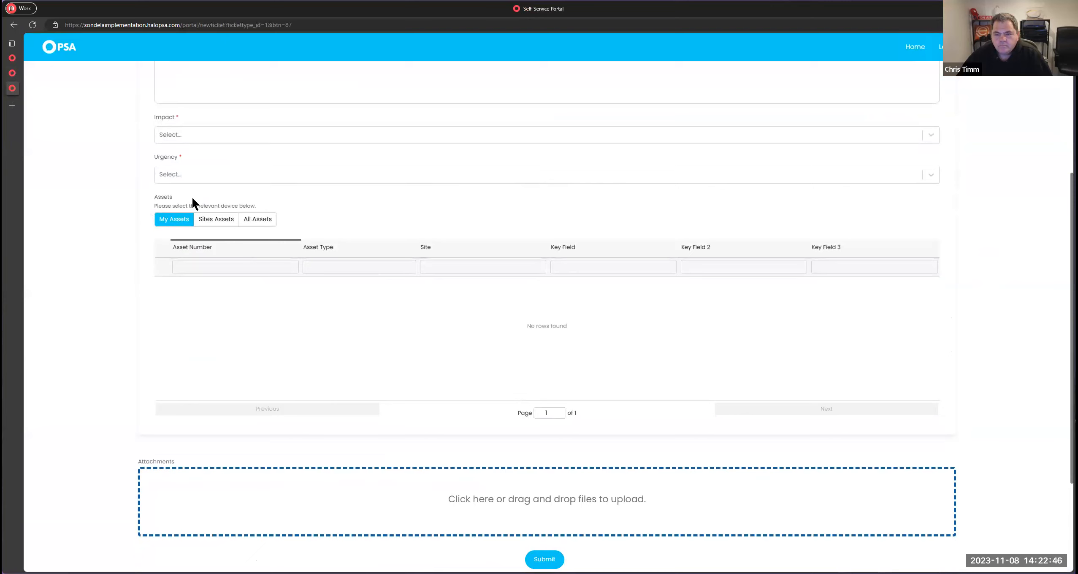
pyautogui.tripleClick(192, 196)
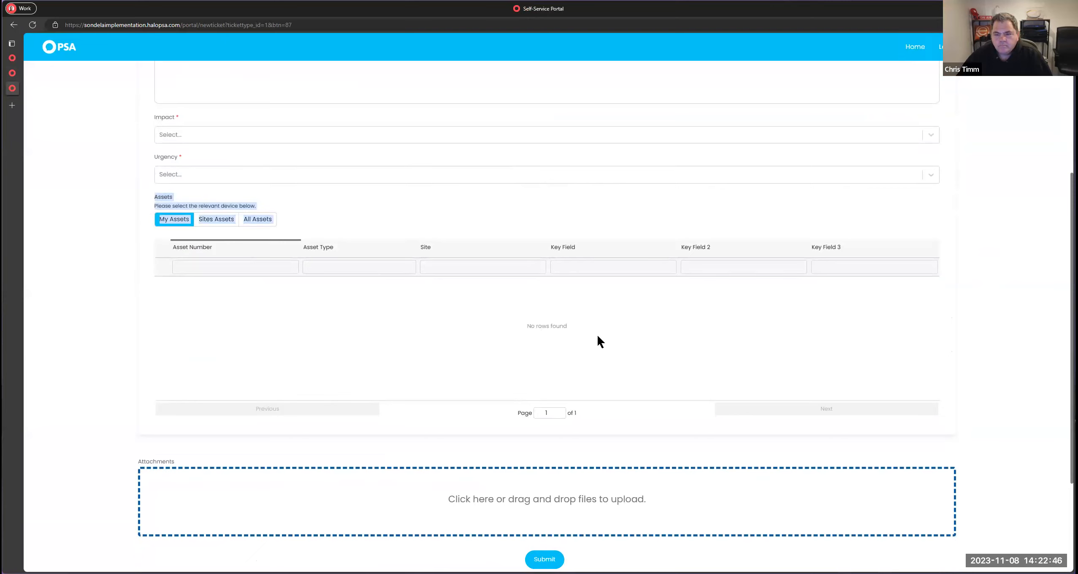
pyautogui.click(345, 201)
pyautogui.click(211, 219)
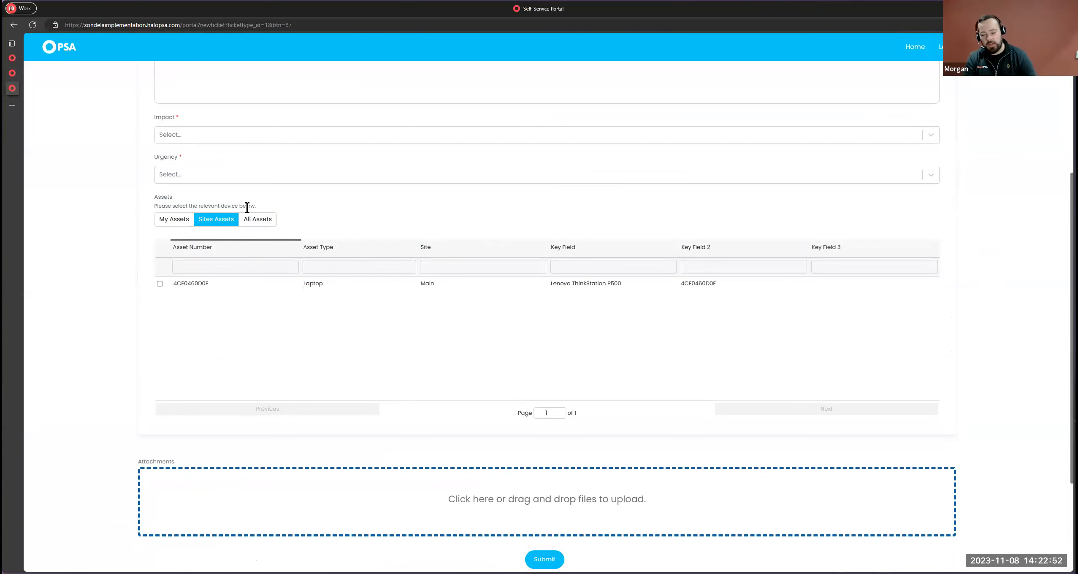
# Return to the portal configuration and recheck the choices for Asset display behaviour for log on behalf, keeping the current one.
pyautogui.click(12, 73)
pyautogui.click(565, 241)
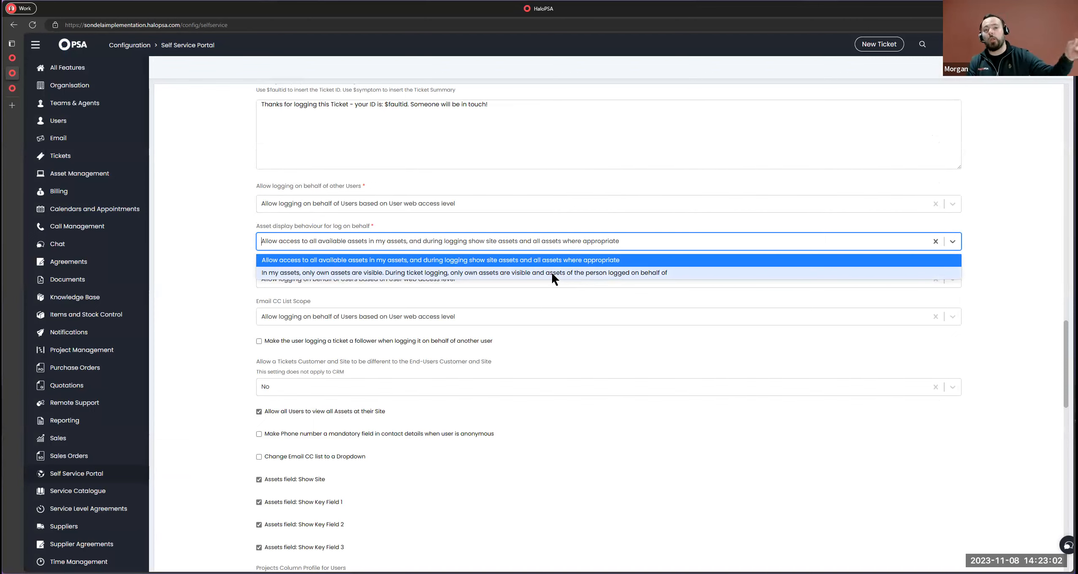
pyautogui.click(218, 230)
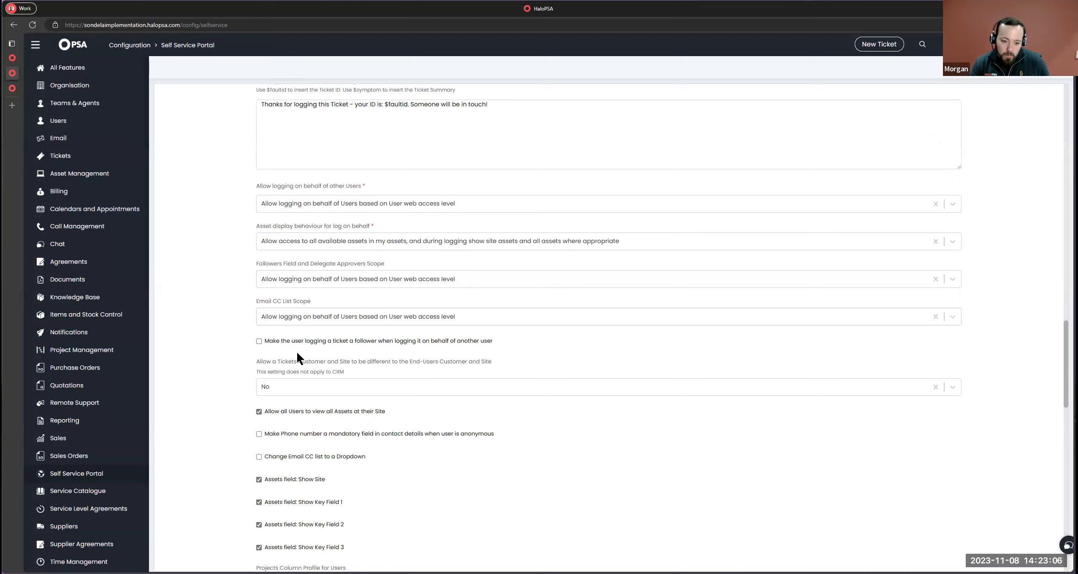
# Go to Ticket Details Settings in the portal configuration and examine the Show SLA Compliance Information option, leaving it enabled.
pyautogui.scroll(-2, 276, 354)
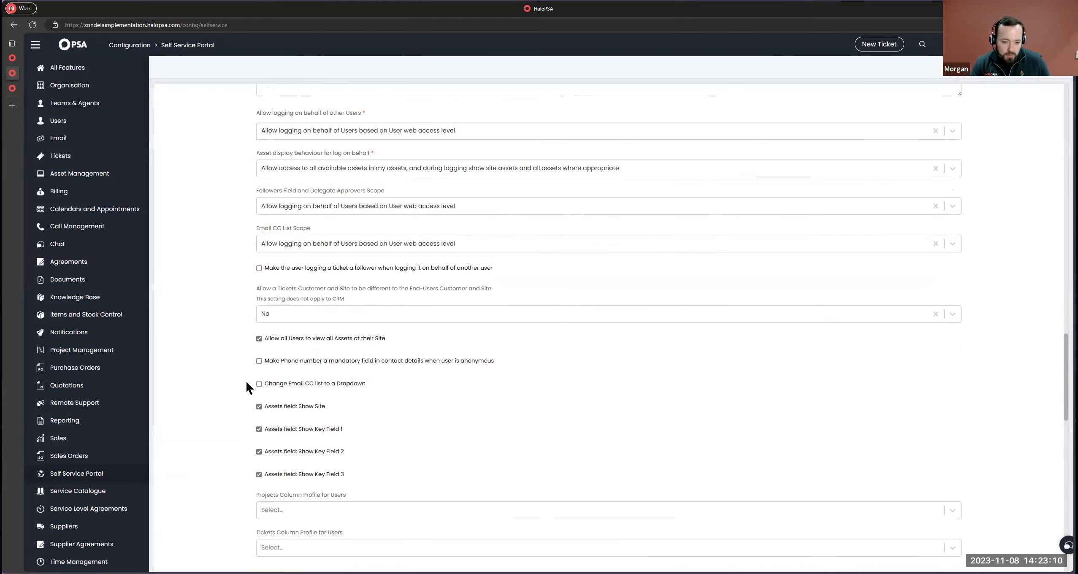
pyautogui.scroll(-8, 242, 344)
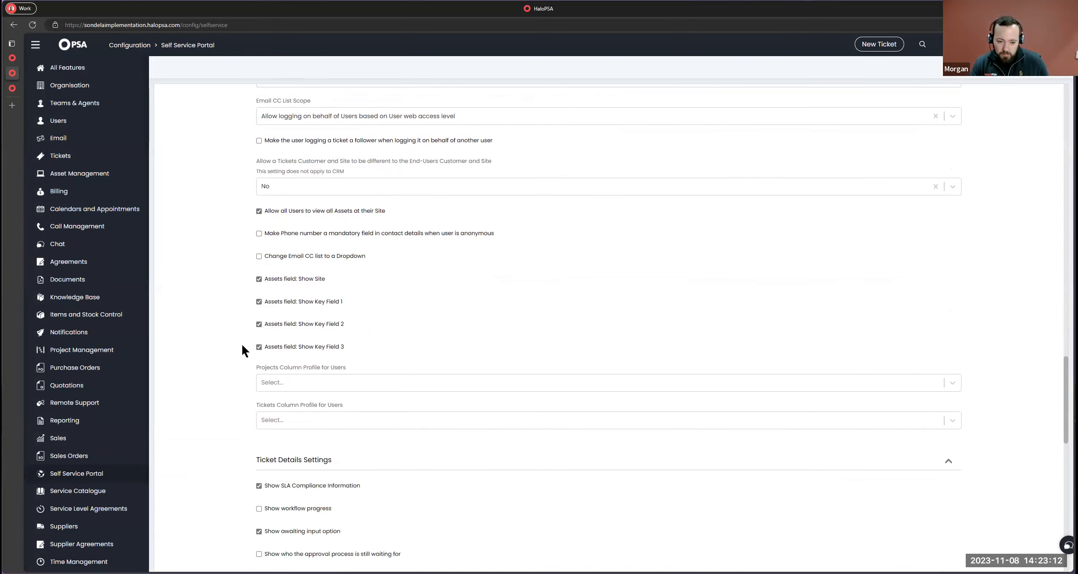
pyautogui.scroll(-2, 241, 333)
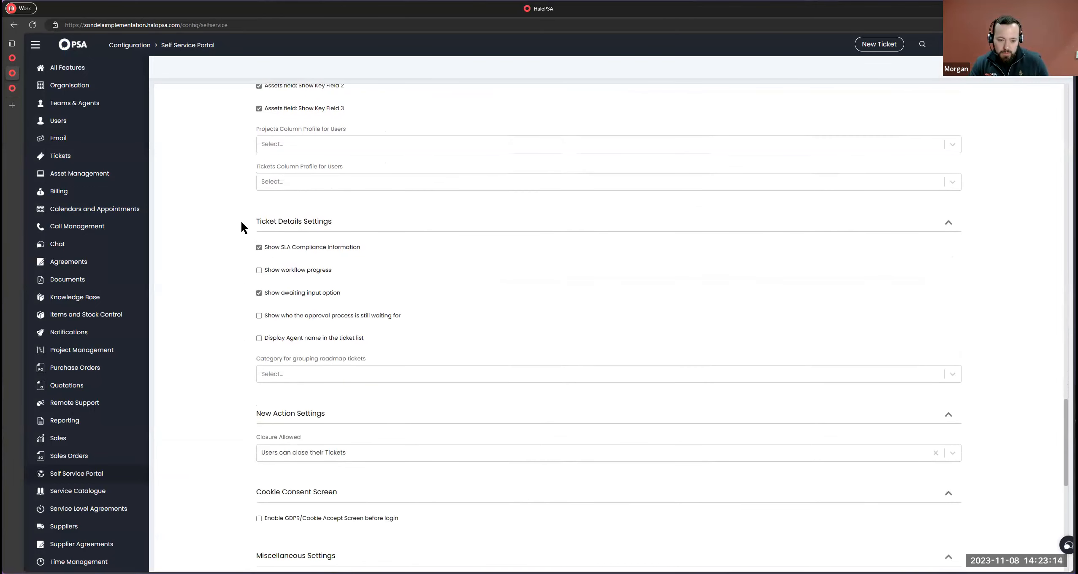
pyautogui.moveTo(361, 247); pyautogui.dragTo(253, 248)
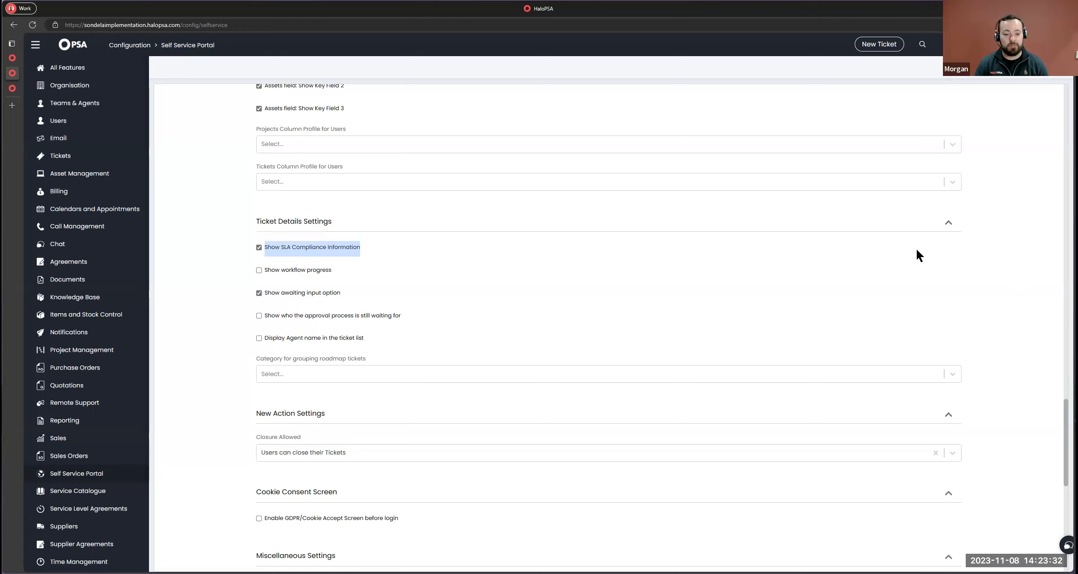
pyautogui.click(258, 248)
pyautogui.click(258, 247)
# Open the newest "help!" incident from My Tickets in the self-service portal and examine its SLA and status details.
pyautogui.click(12, 88)
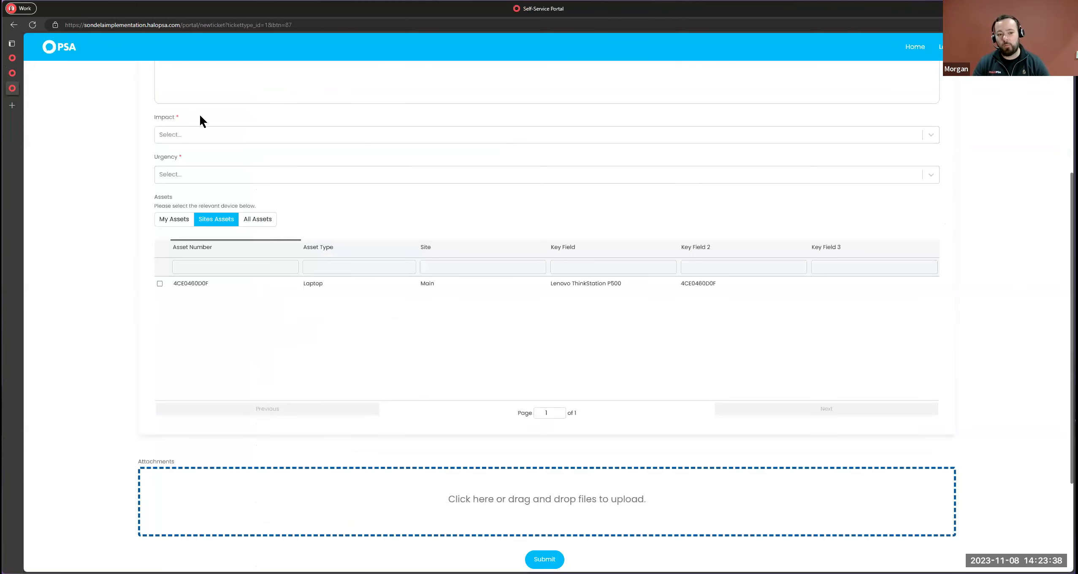
pyautogui.scroll(5, 171, 177)
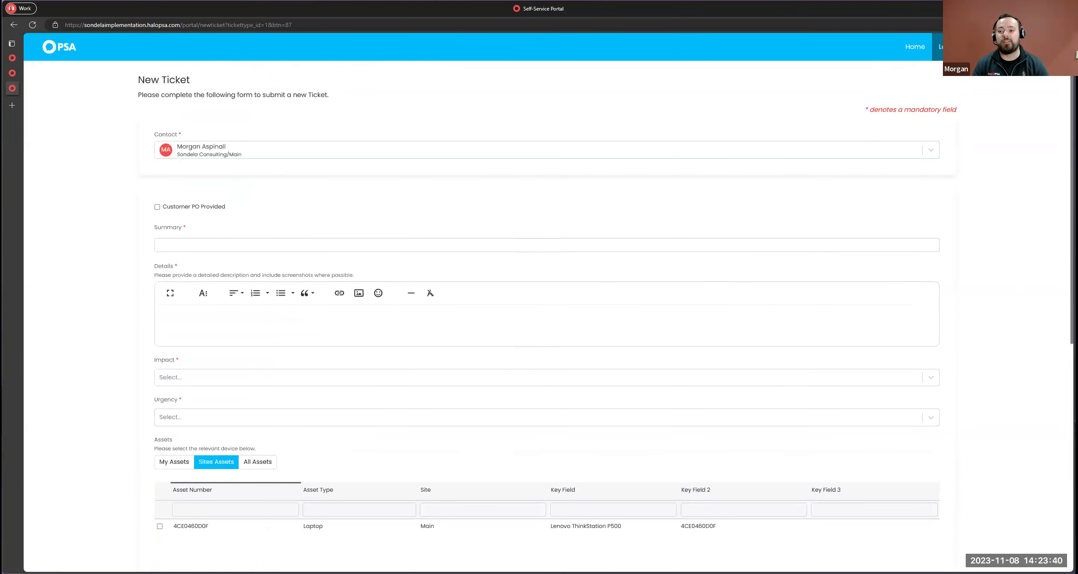
pyautogui.hotkey('alt', 'Left')
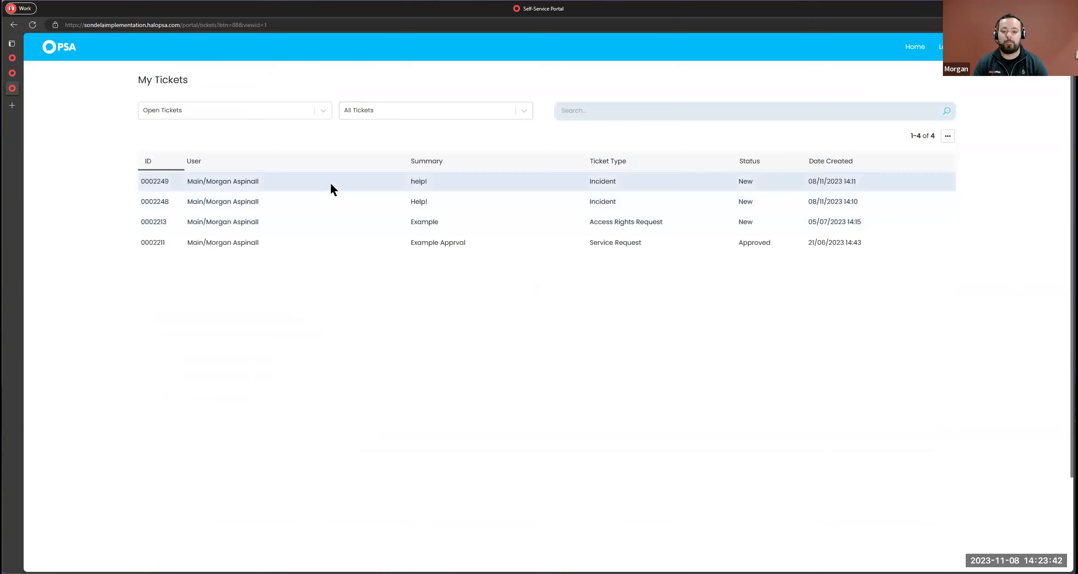
pyautogui.click(331, 182)
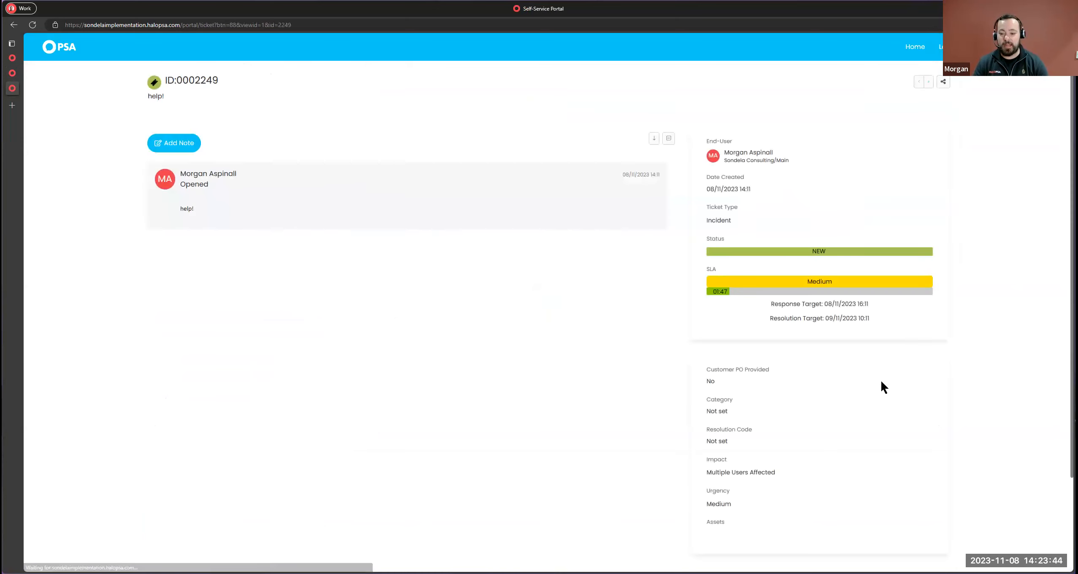
pyautogui.moveTo(900, 317); pyautogui.dragTo(709, 276)
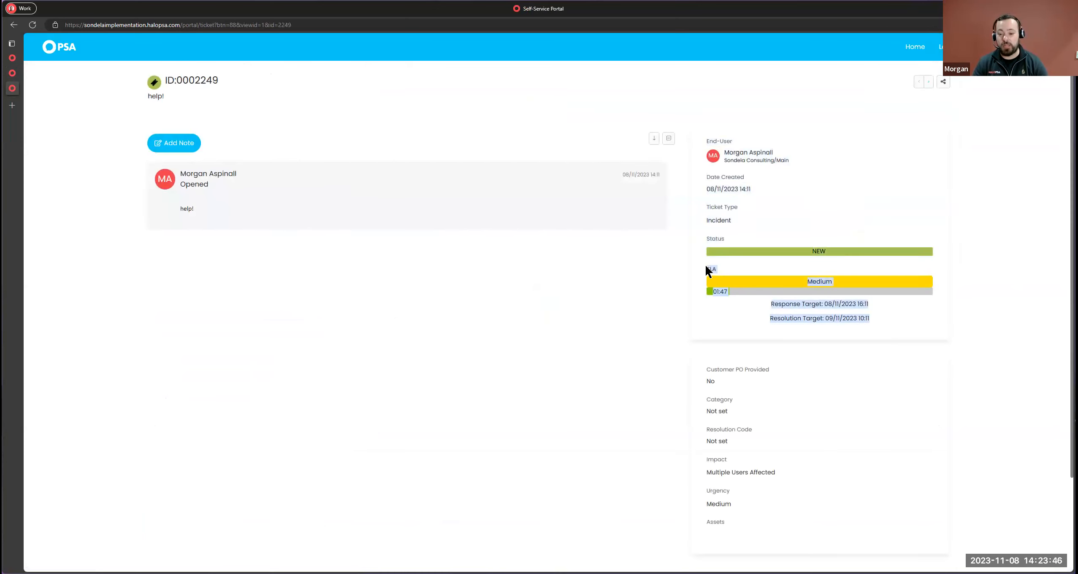
pyautogui.click(725, 312)
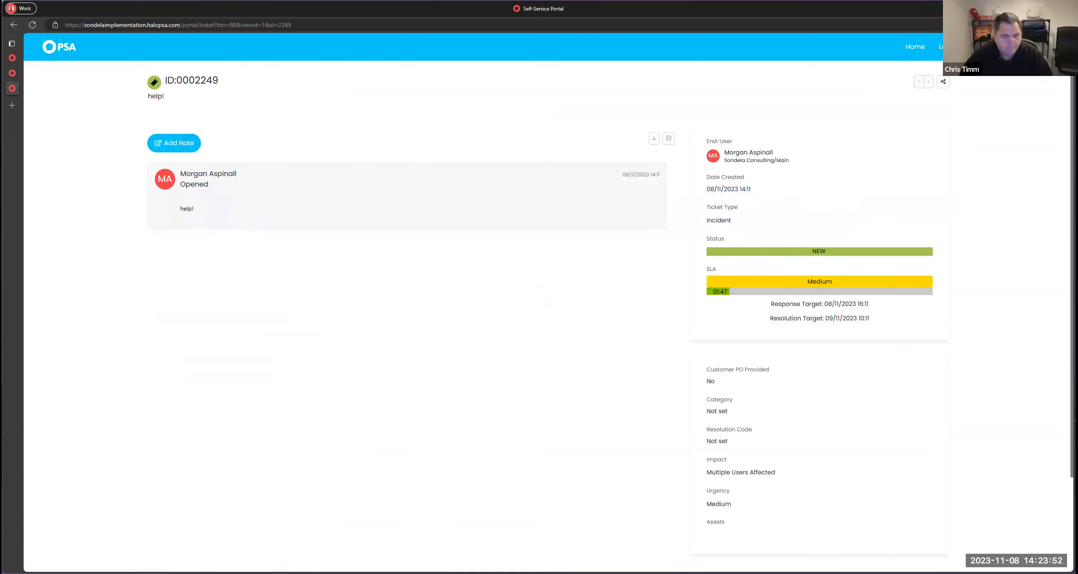
pyautogui.click(14, 73)
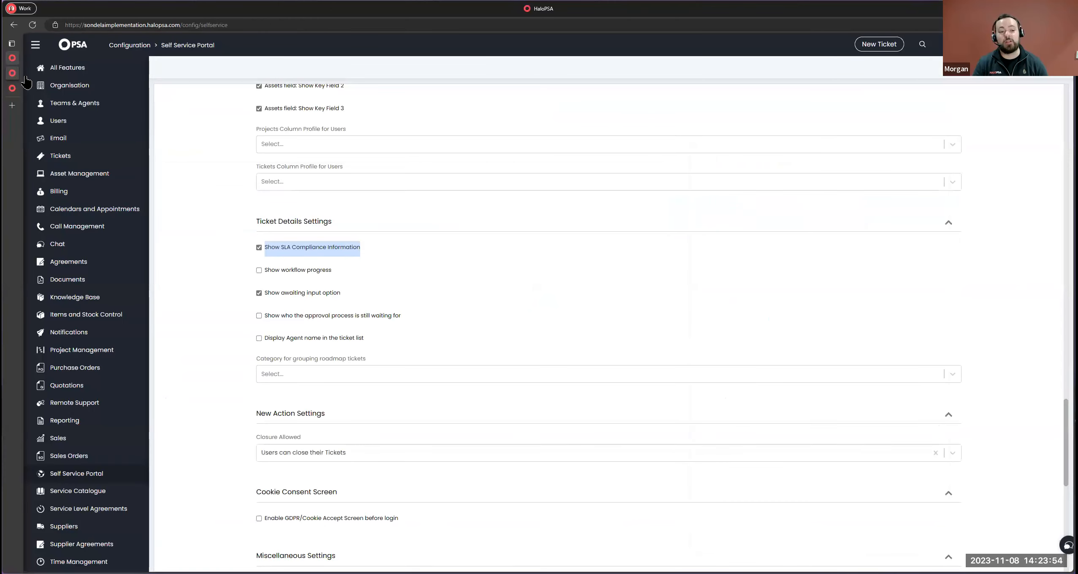
pyautogui.click(13, 89)
pyautogui.moveTo(707, 272); pyautogui.dragTo(910, 345)
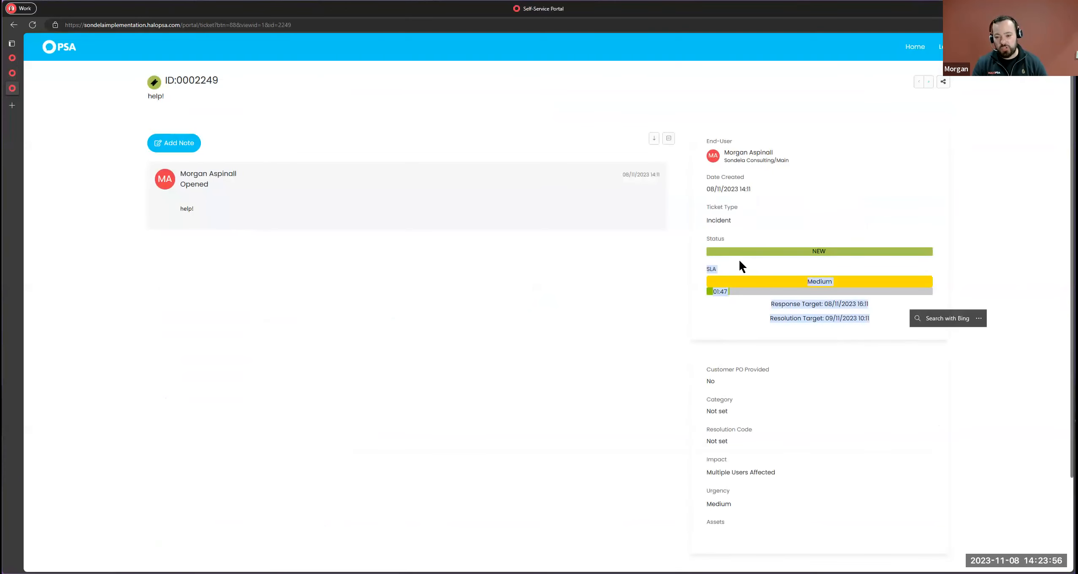
pyautogui.moveTo(705, 240); pyautogui.dragTo(734, 243)
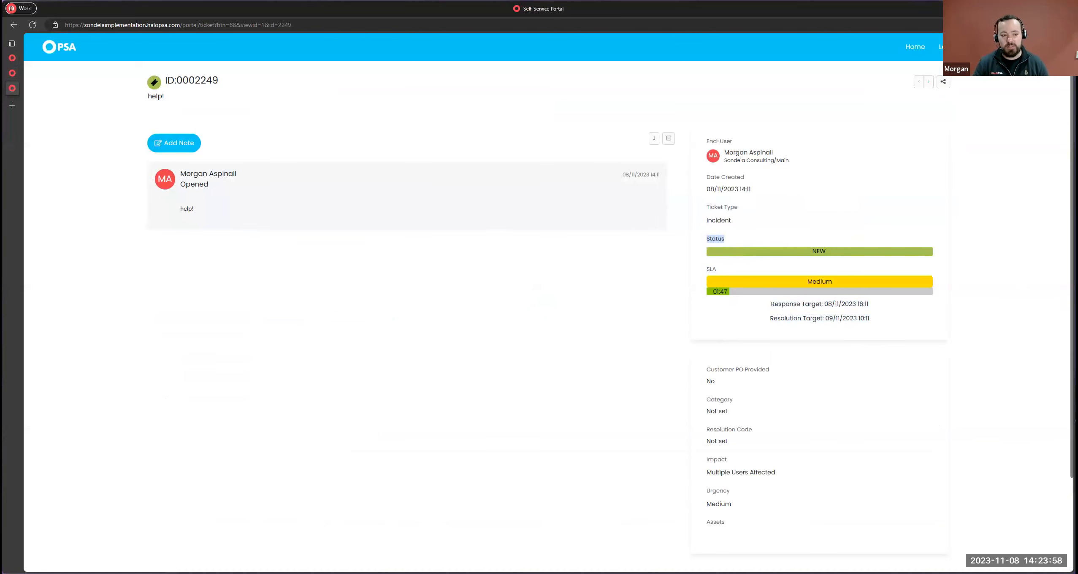
# Disable Show SLA Compliance Information and enable Show workflow progress in the portal's Ticket Details Settings.
pyautogui.click(12, 73)
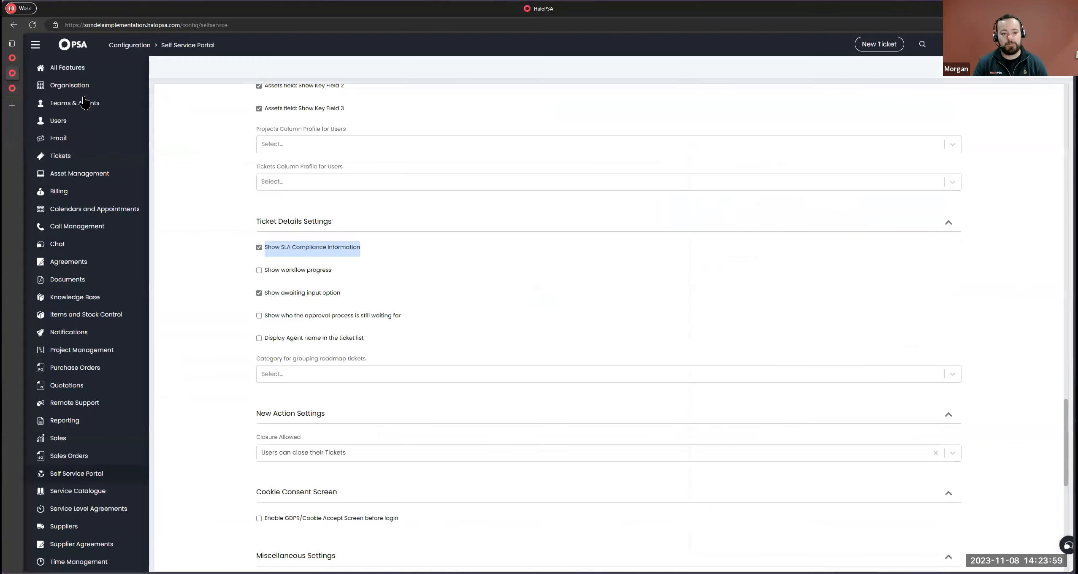
pyautogui.click(285, 252)
pyautogui.click(260, 270)
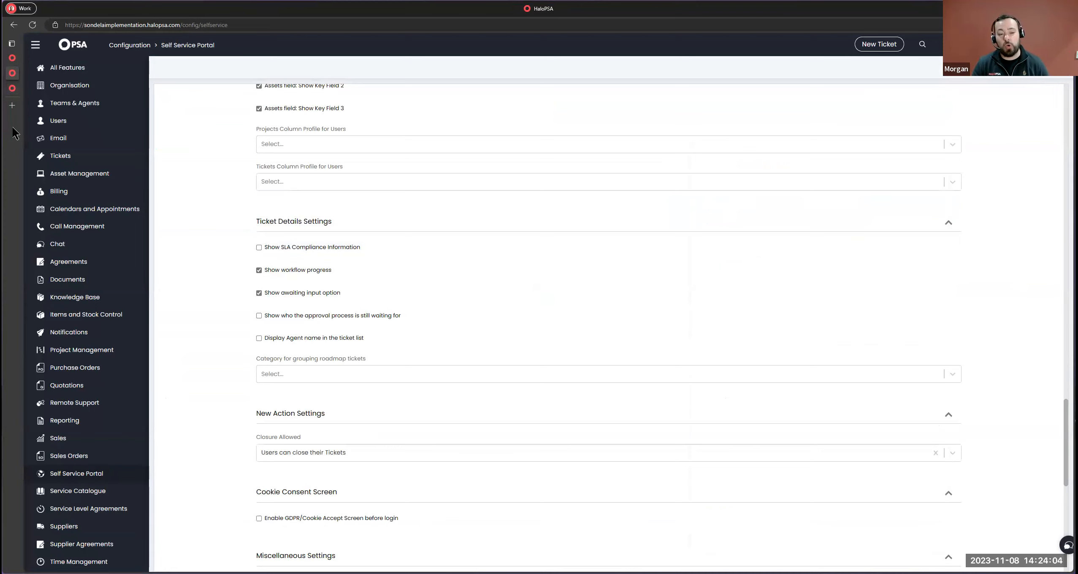
# Refresh the "help!" incident in the self-service portal and examine its workflow progress stages and SLA display.
pyautogui.click(12, 88)
pyautogui.press('F5')
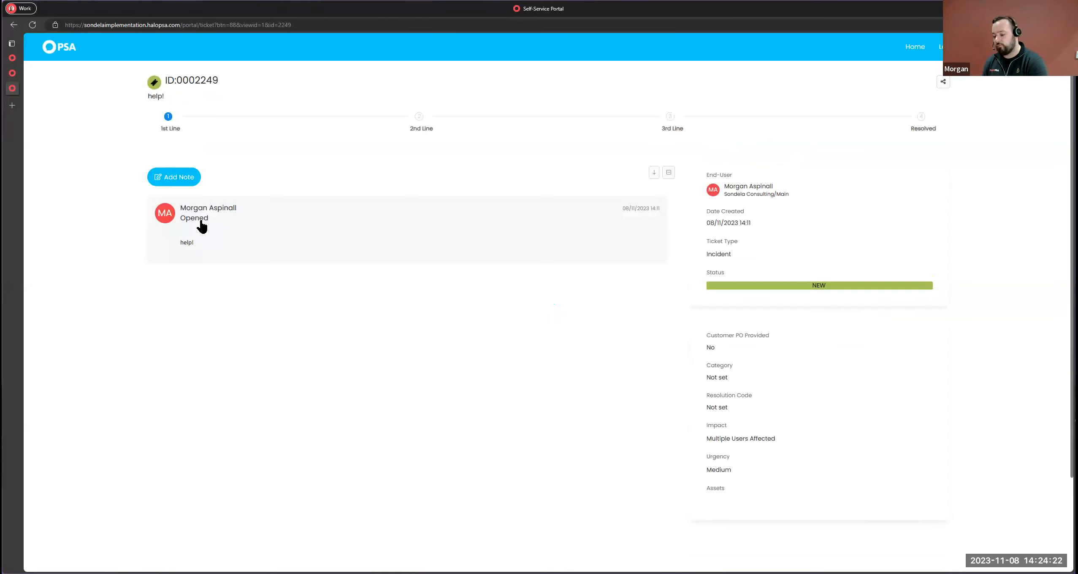
pyautogui.moveTo(164, 122); pyautogui.dragTo(945, 142)
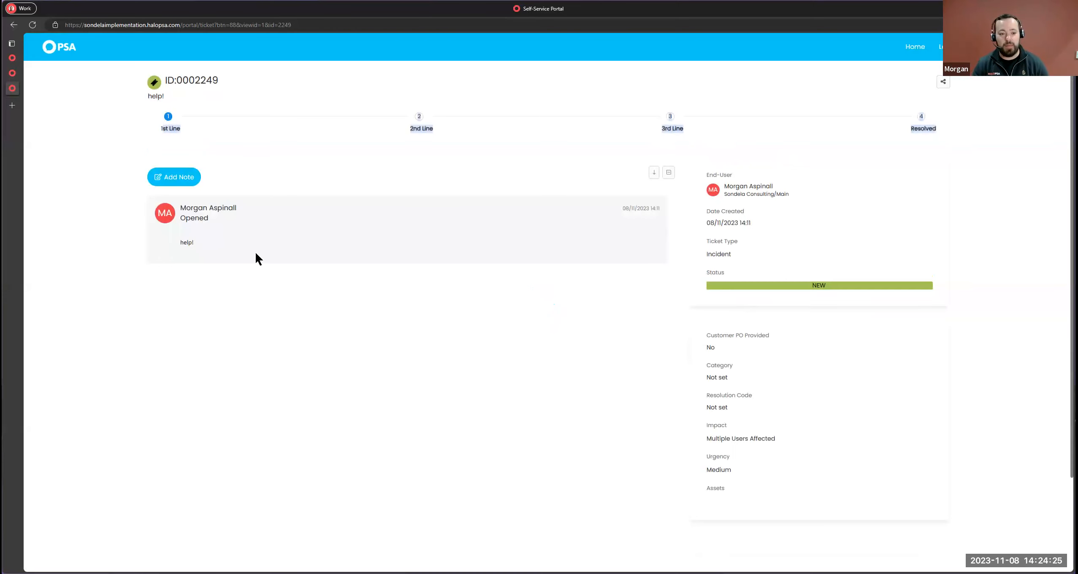
# Review the portal configuration's Miscellaneous Settings, including the Tawk Property Id field, and return to the self-service portal's home page.
pyautogui.click(12, 73)
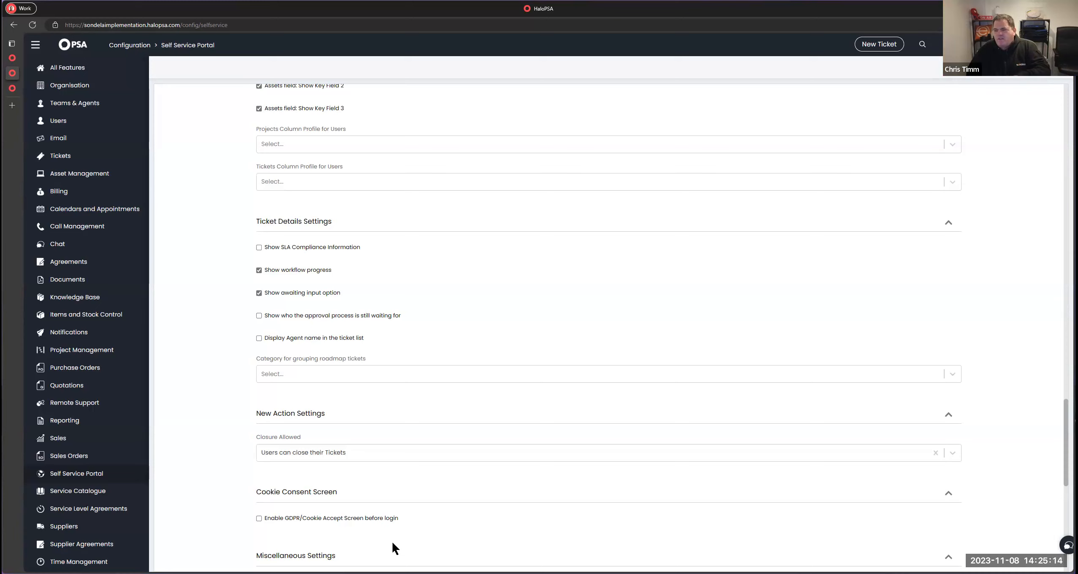
pyautogui.scroll(-5, 376, 538)
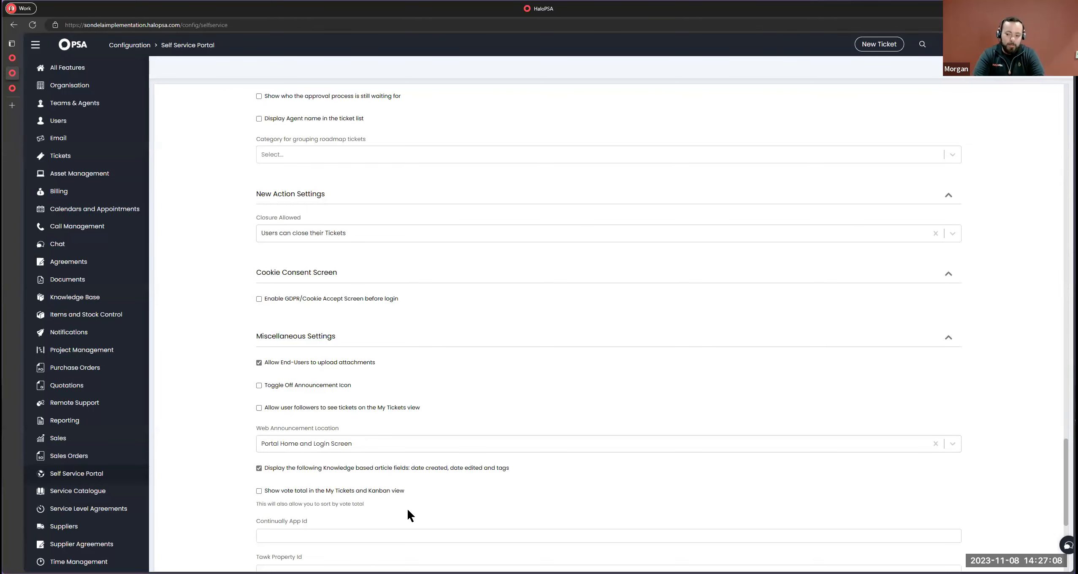
pyautogui.scroll(-5, 407, 504)
pyautogui.scroll(-1, 408, 501)
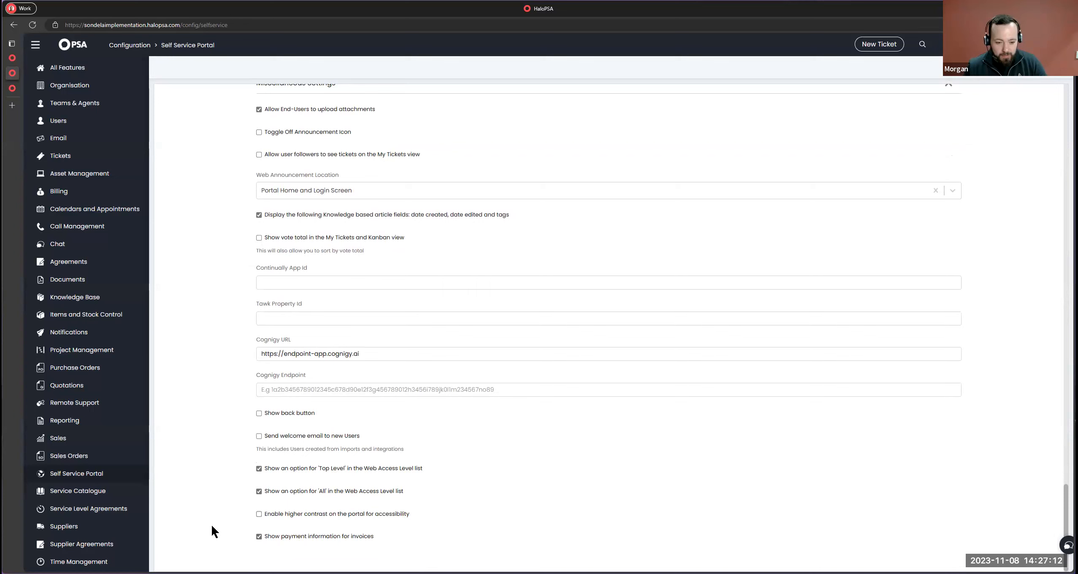
pyautogui.scroll(3, 261, 511)
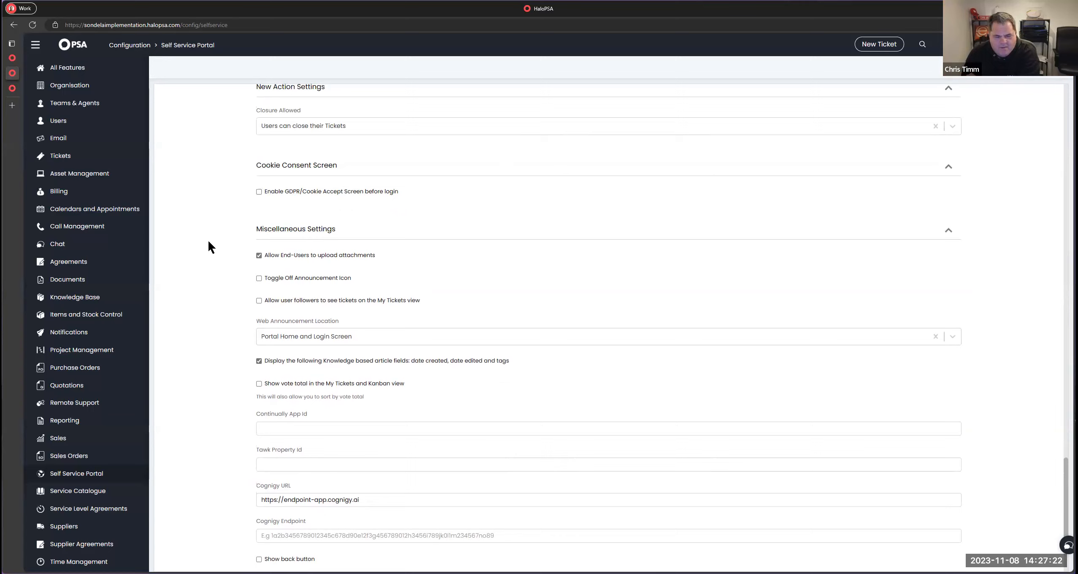
pyautogui.scroll(-3, 285, 249)
pyautogui.moveTo(253, 299); pyautogui.dragTo(373, 316)
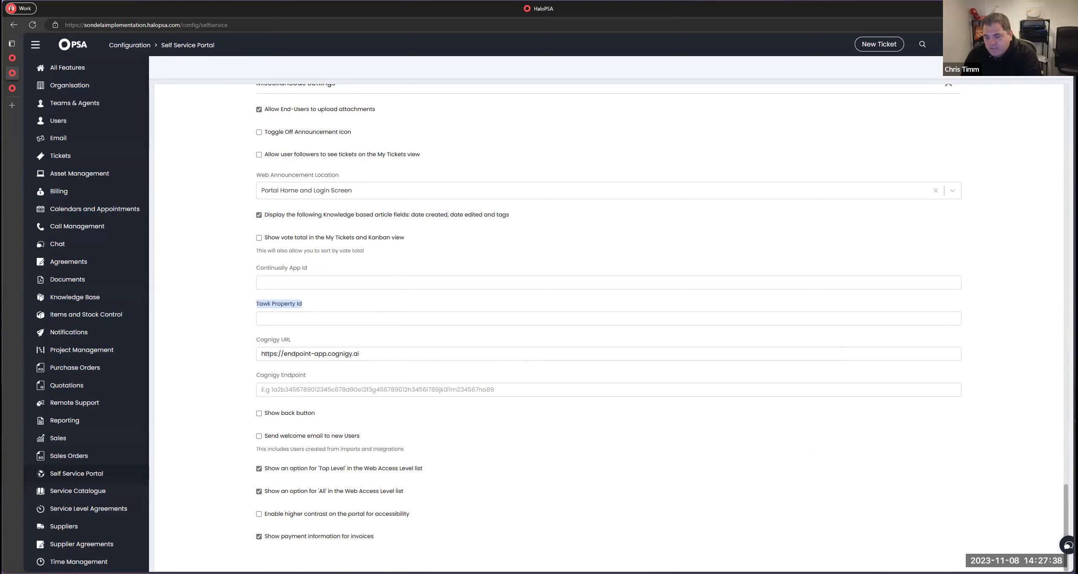
pyautogui.click(17, 89)
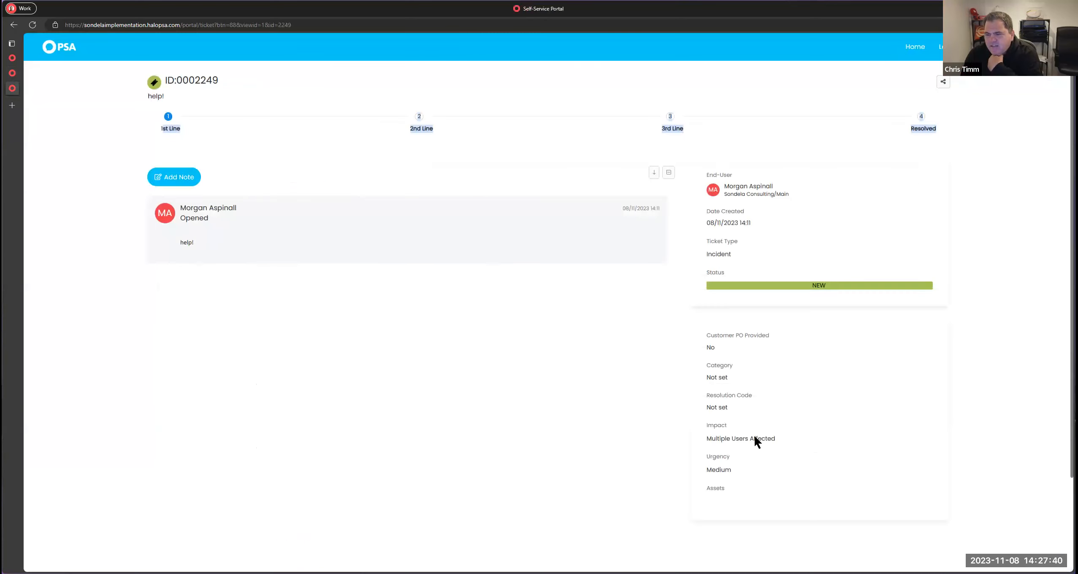
pyautogui.click(47, 46)
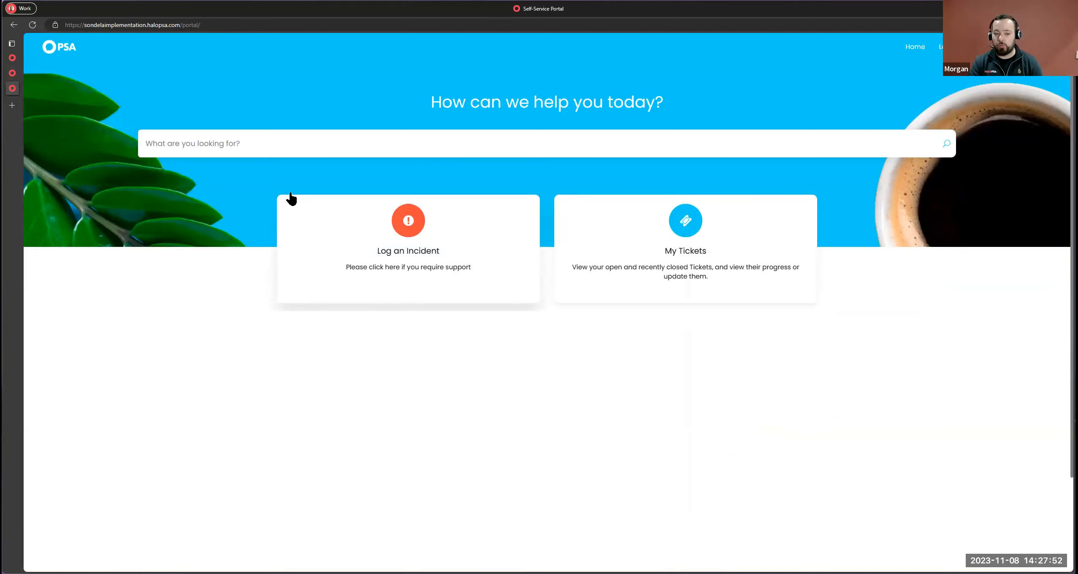
# Enable Chat for End-Users on the Self-Service Portal in the Chat configuration and check the portal's home page.
pyautogui.click(13, 73)
pyautogui.click(133, 44)
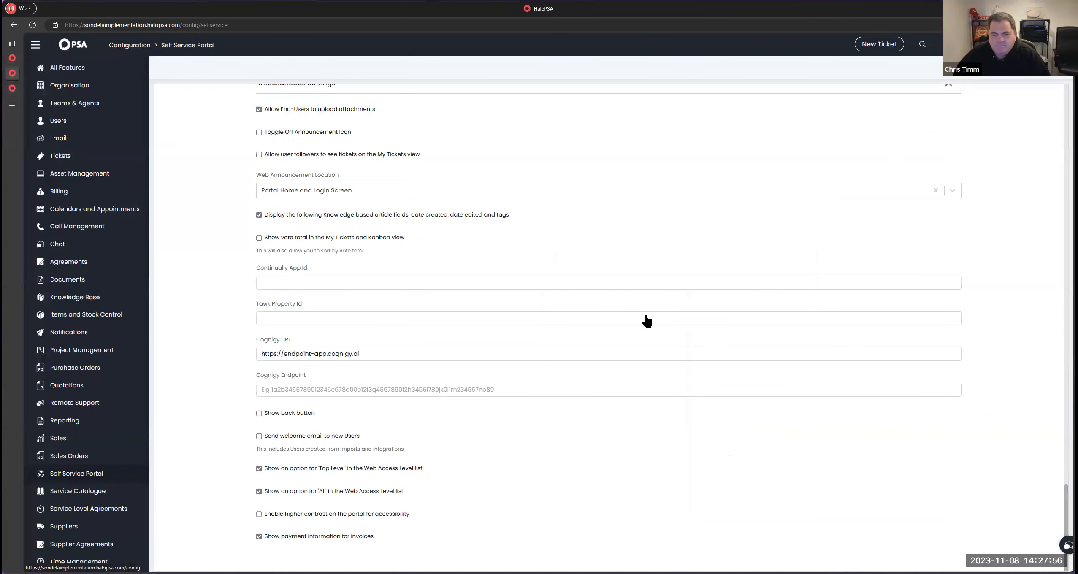
pyautogui.click(431, 270)
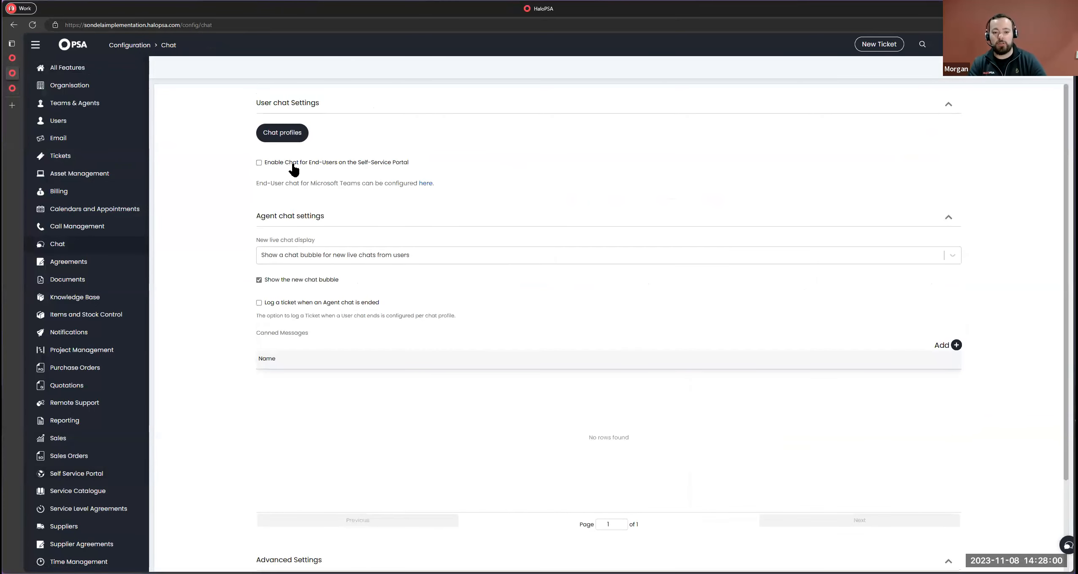
pyautogui.moveTo(409, 164); pyautogui.dragTo(246, 164)
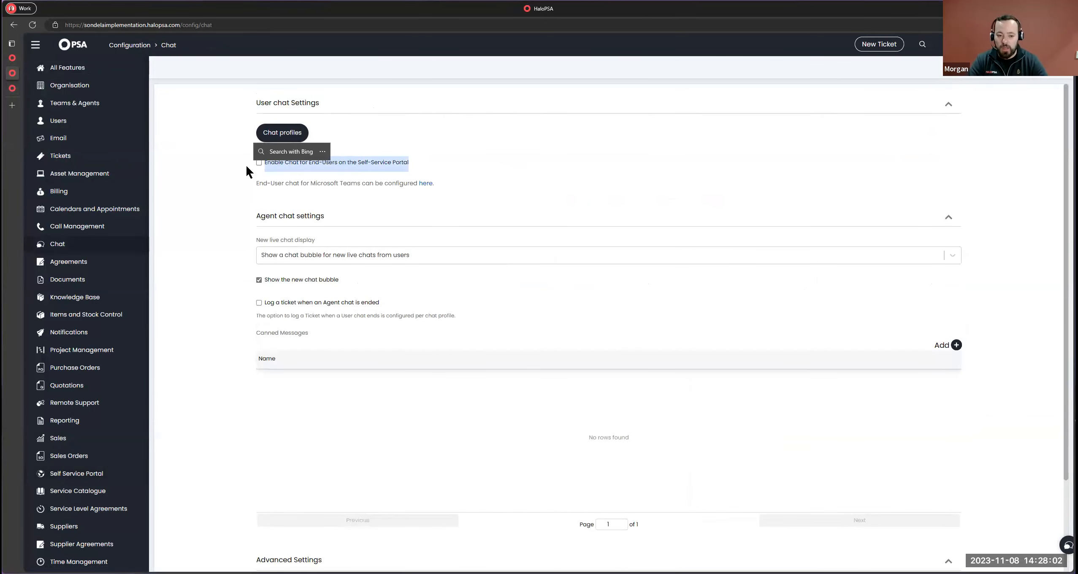
pyautogui.click(248, 169)
pyautogui.click(246, 162)
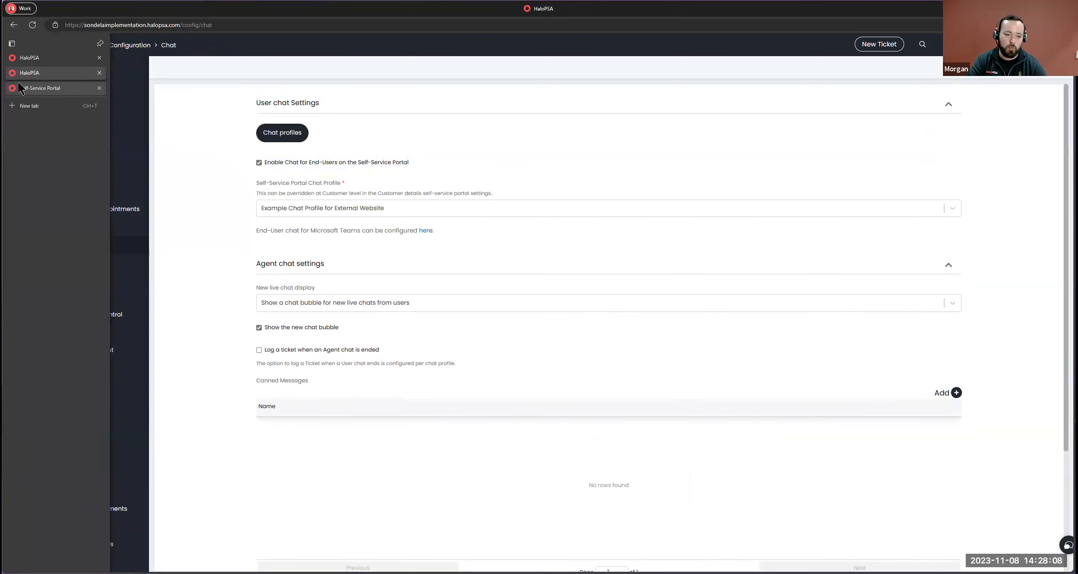
pyautogui.click(40, 88)
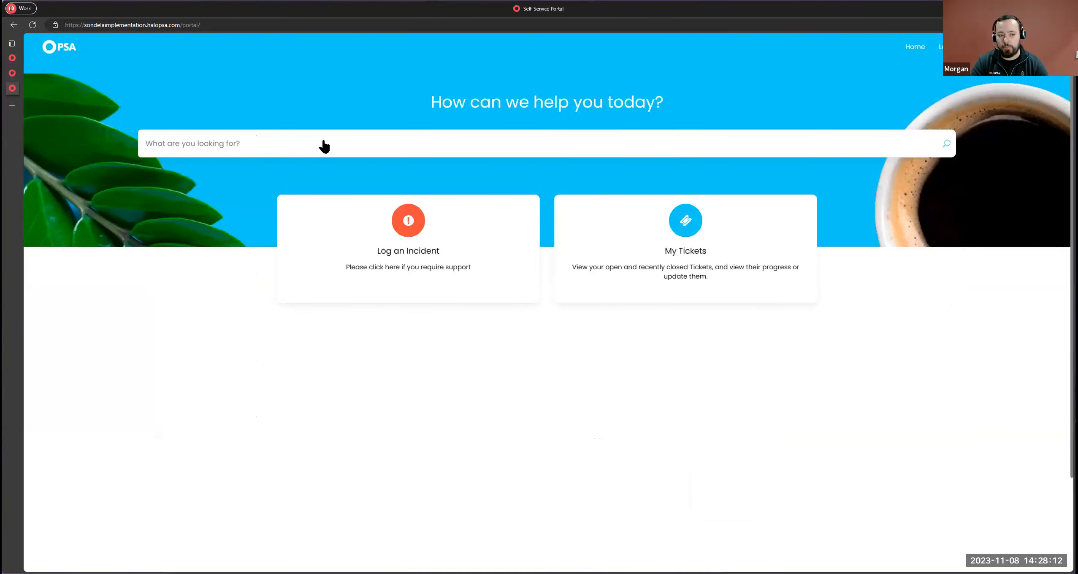
# Reopen the Self Service Portal configuration and review its settings from Miscellaneous Settings back to the home screen and search options.
pyautogui.click(43, 72)
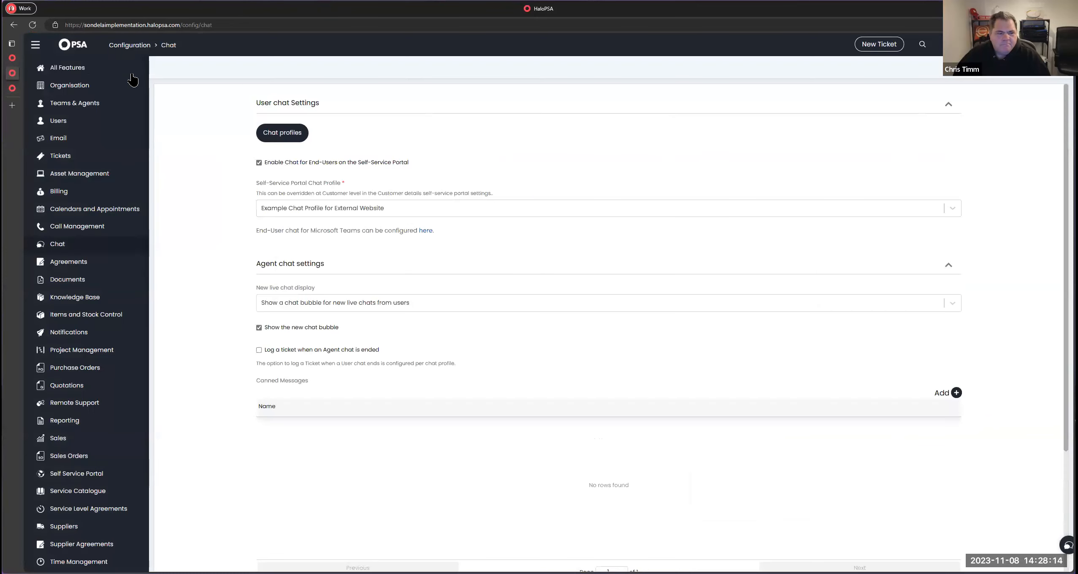
pyautogui.click(129, 45)
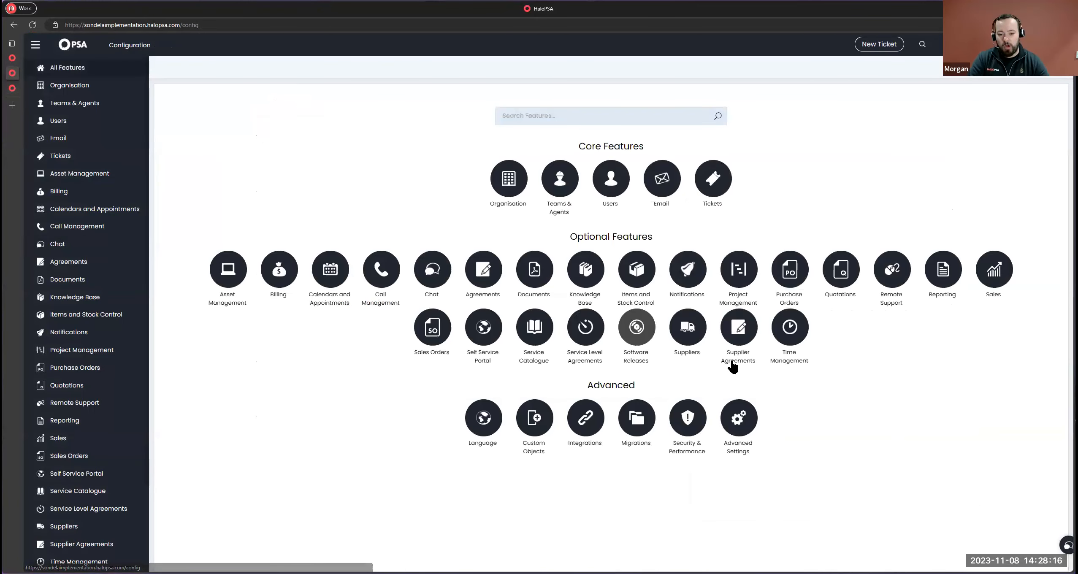
pyautogui.click(481, 331)
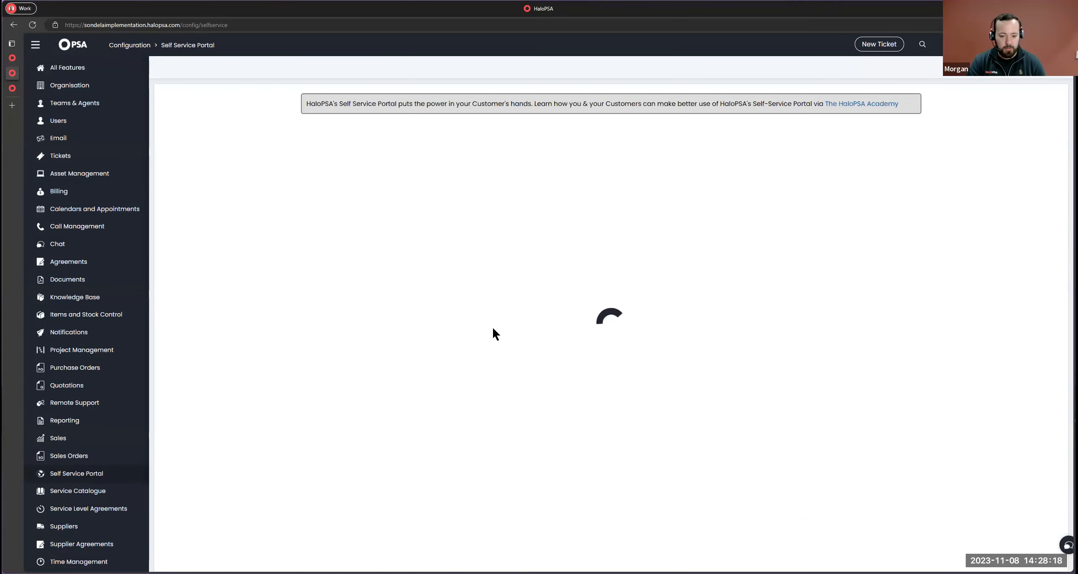
pyautogui.scroll(-15, 504, 325)
pyautogui.scroll(-15, 500, 302)
pyautogui.scroll(-2, 501, 305)
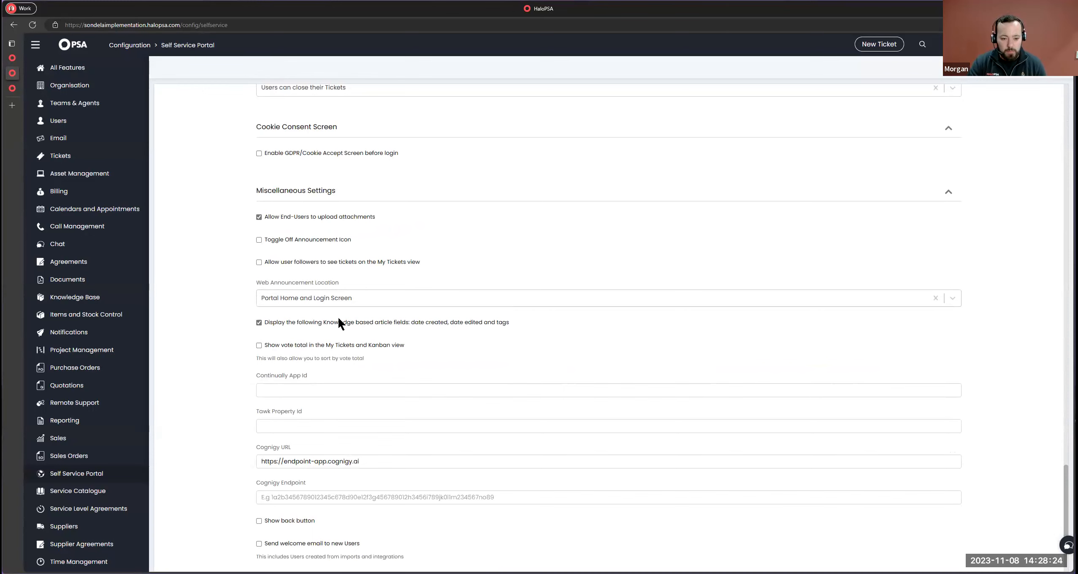
pyautogui.scroll(-2, 319, 249)
pyautogui.scroll(12, 325, 253)
pyautogui.scroll(2, 333, 259)
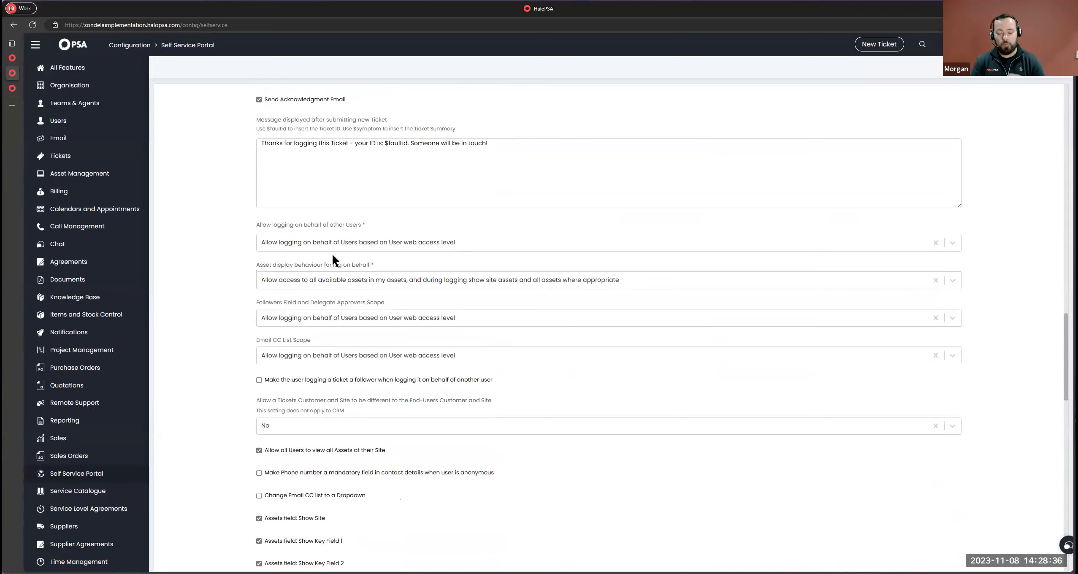
pyautogui.scroll(10, 346, 240)
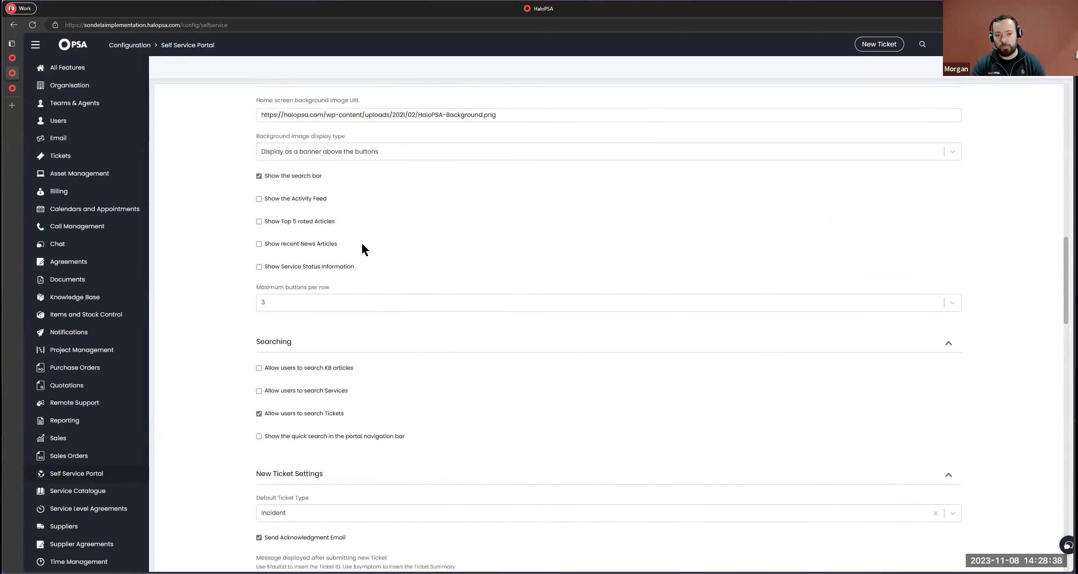
pyautogui.scroll(1, 359, 252)
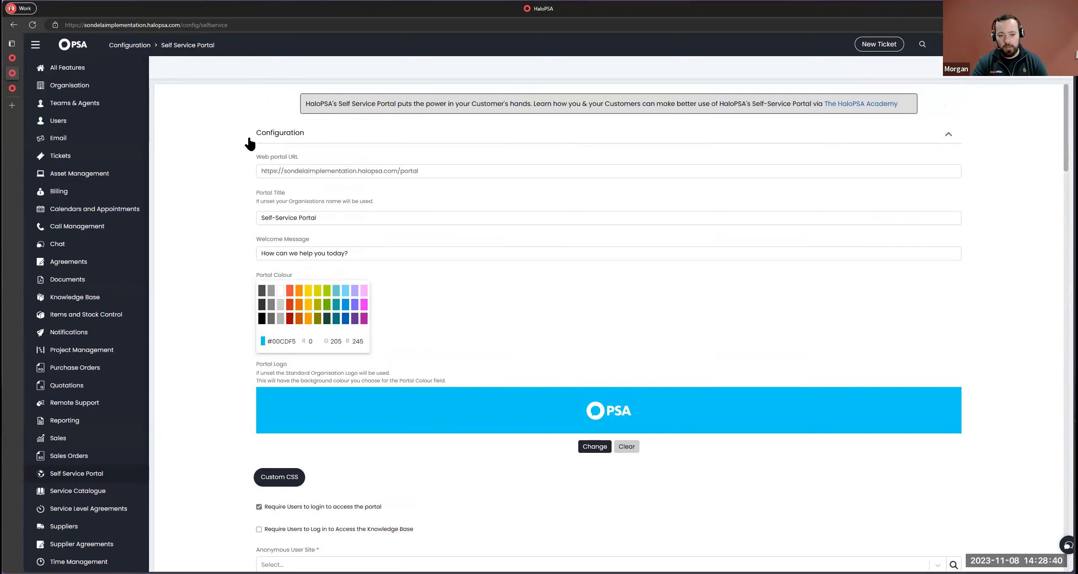
pyautogui.click(284, 134)
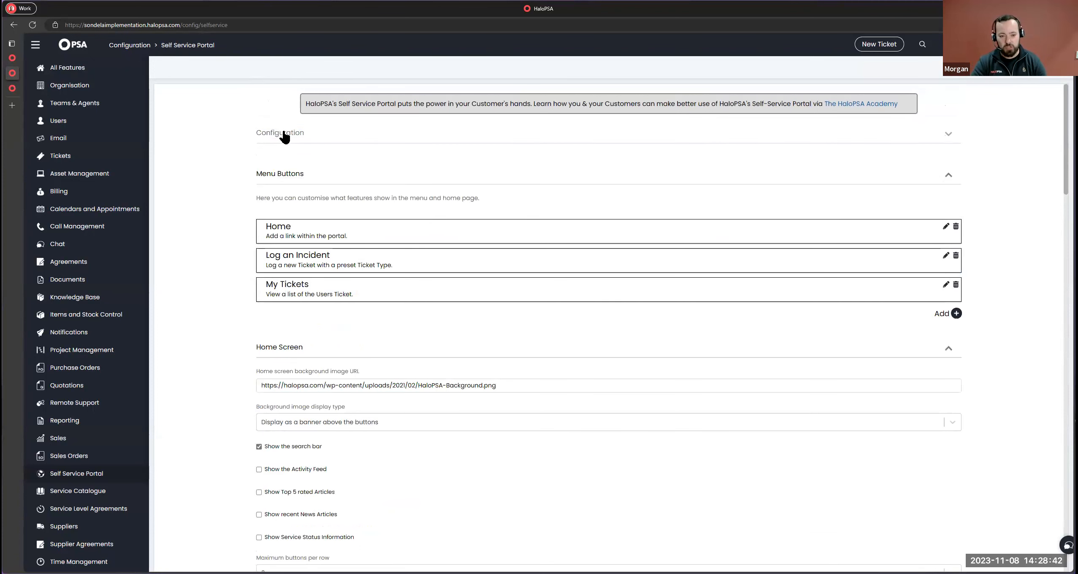
pyautogui.click(286, 138)
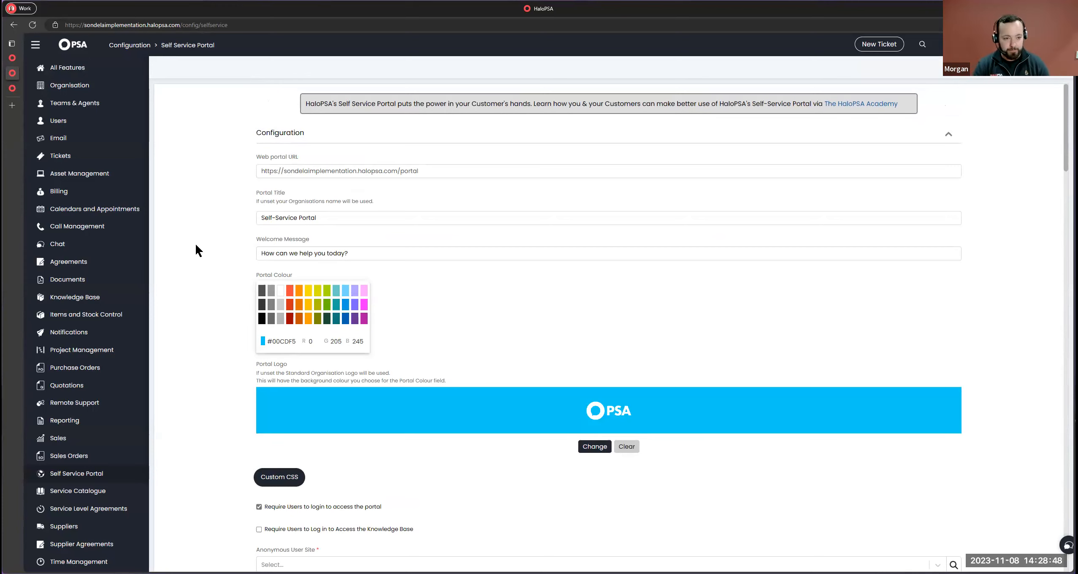
# Open the customer record of Mario and Luigi's Pizza Place and display its Settings.
pyautogui.click(16, 91)
pyautogui.click(21, 59)
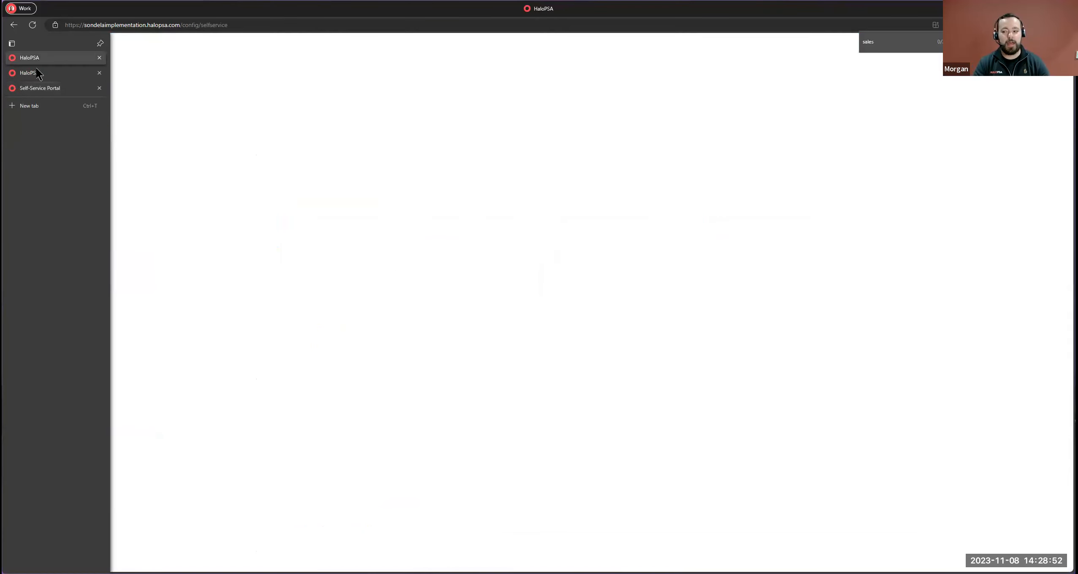
pyautogui.scroll(8, 229, 170)
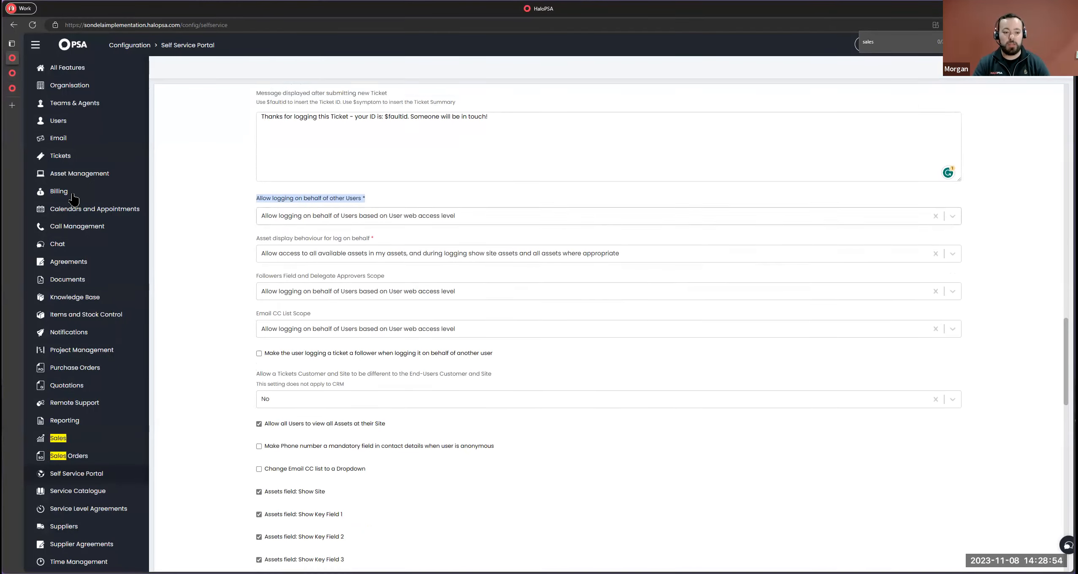
pyautogui.click(42, 51)
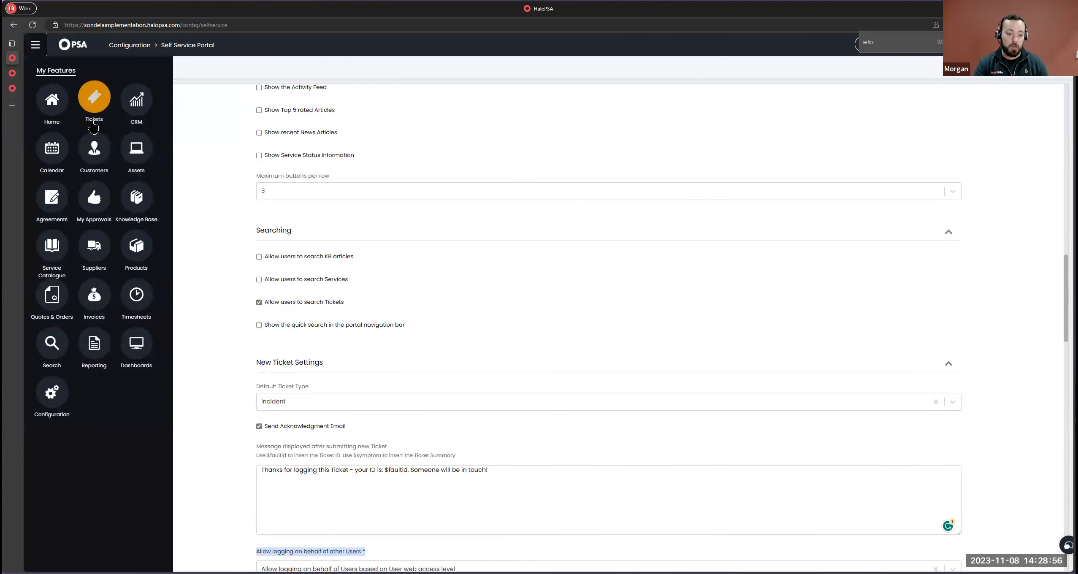
pyautogui.click(98, 143)
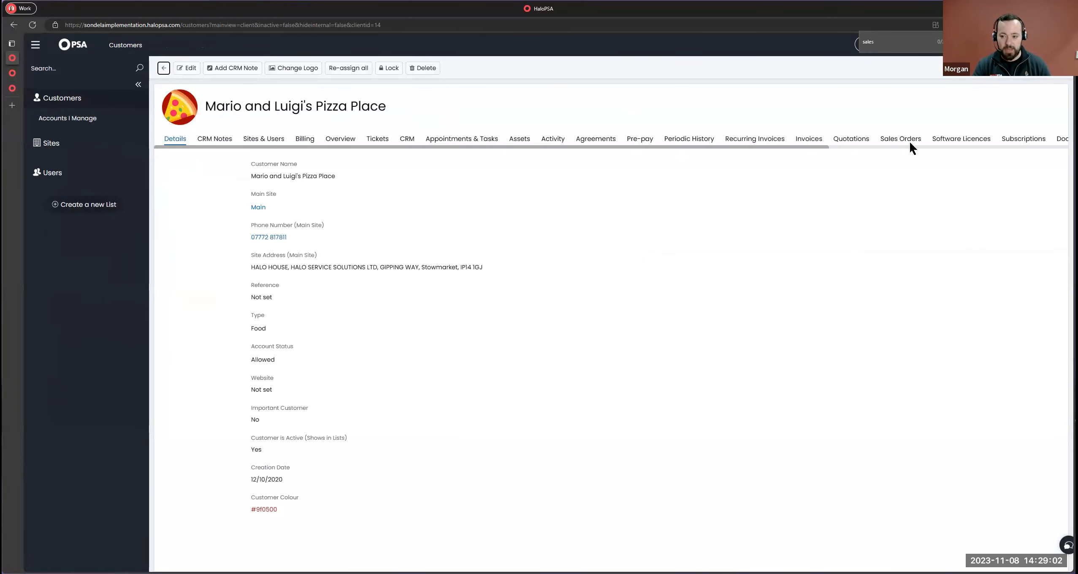
pyautogui.hscroll(5, 914, 141)
pyautogui.click(999, 139)
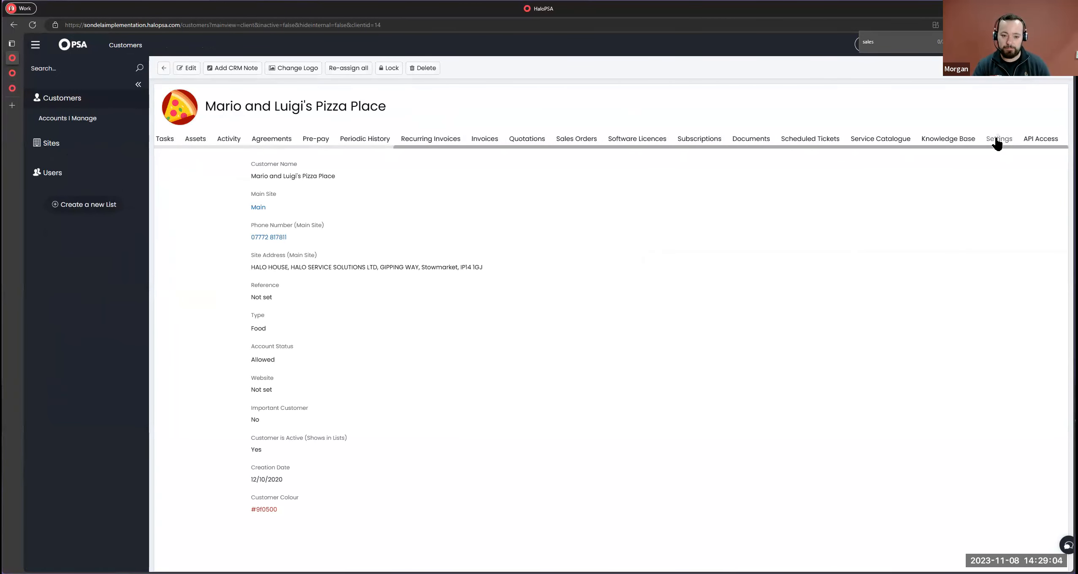
# Open the customer's Override Organisation Details for editing and examine the contact, Portal URL and mailbox override fields.
pyautogui.moveTo(234, 290); pyautogui.dragTo(408, 291)
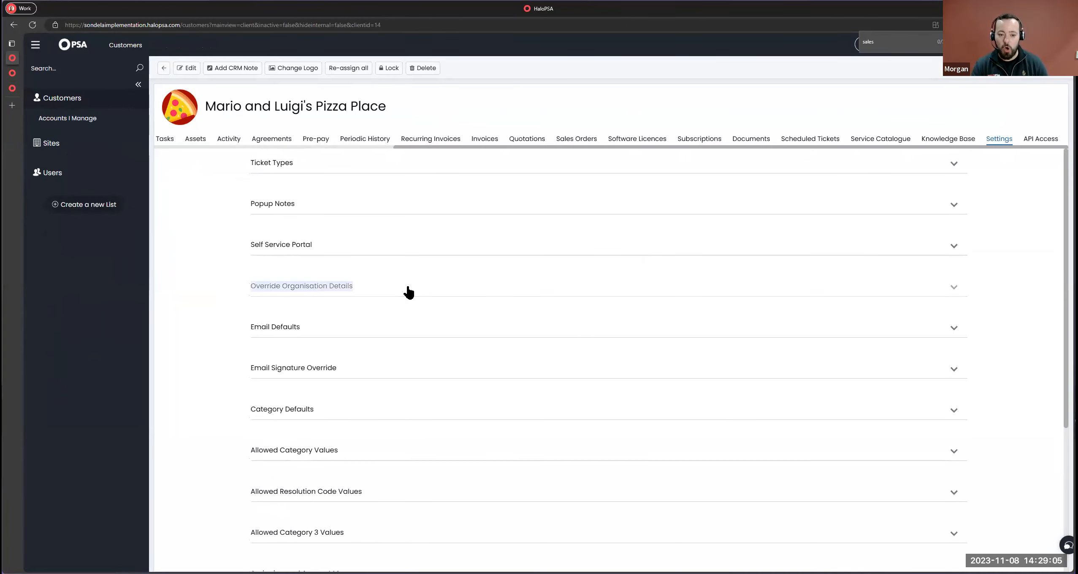
pyautogui.click(310, 287)
pyautogui.click(187, 68)
pyautogui.scroll(-4, 247, 238)
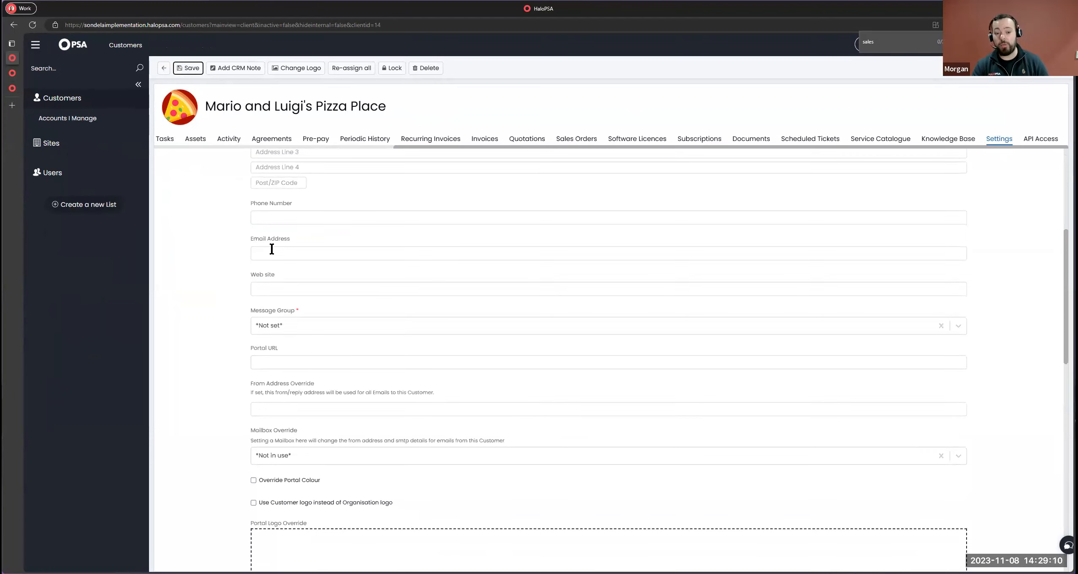
pyautogui.scroll(-2, 281, 373)
pyautogui.scroll(-2, 219, 405)
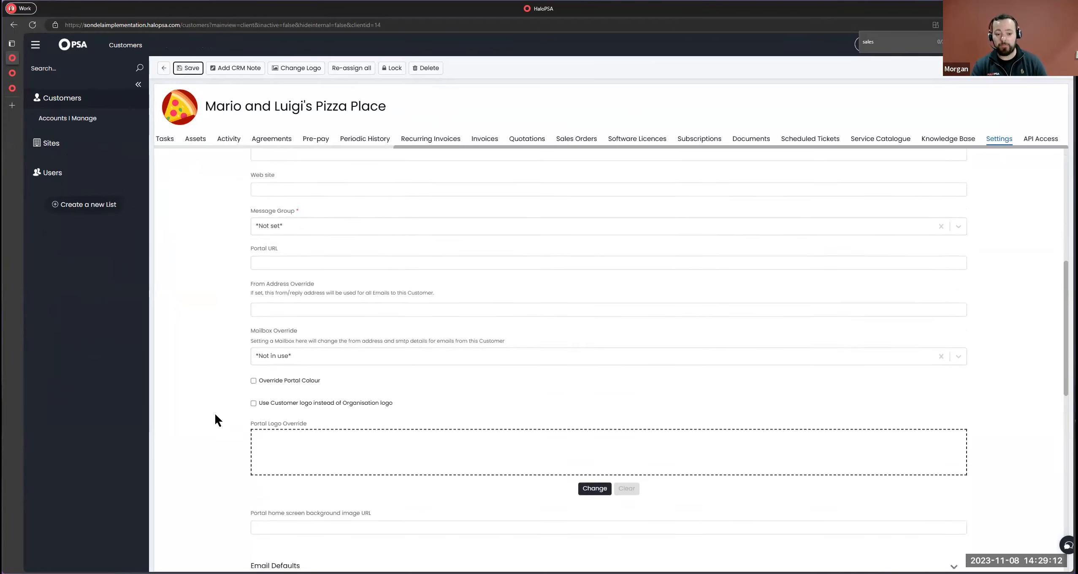
# Enable Override Portal Colour for the customer and examine the portal logo and home screen background image overrides.
pyautogui.moveTo(342, 356); pyautogui.dragTo(252, 356)
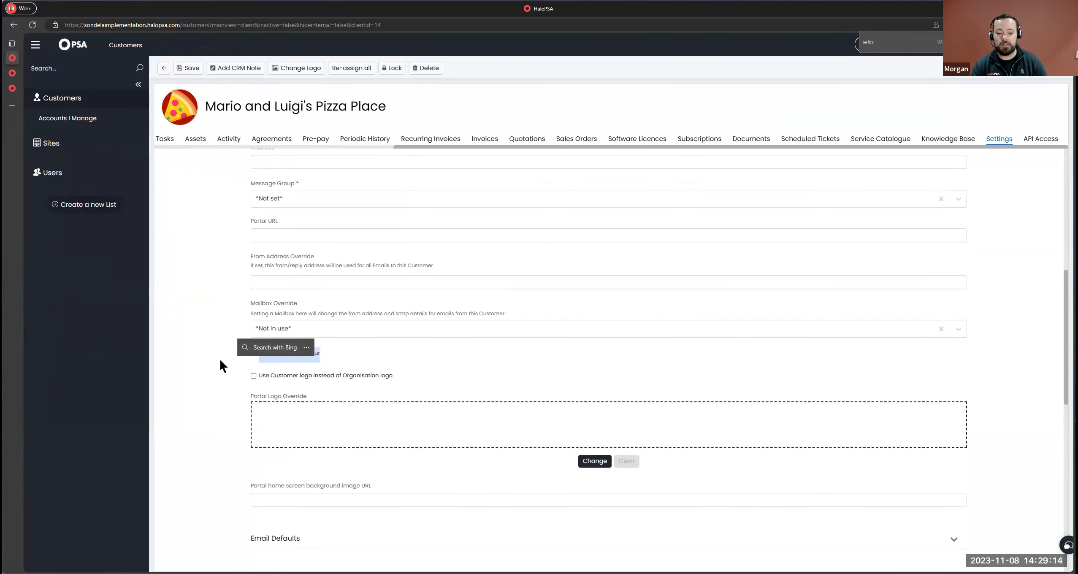
pyautogui.click(252, 353)
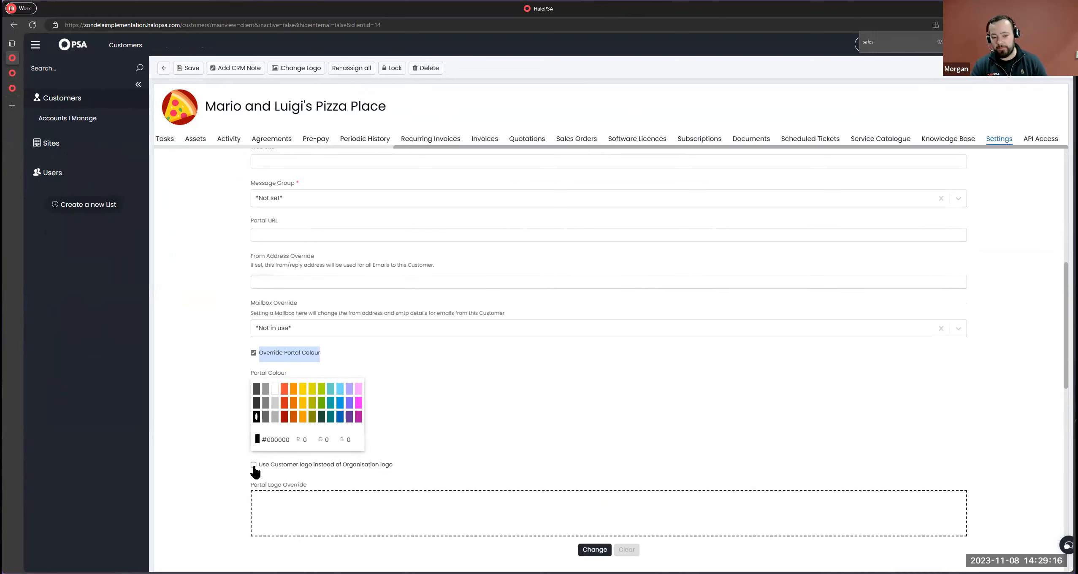
pyautogui.scroll(-4, 258, 460)
pyautogui.moveTo(254, 349); pyautogui.dragTo(385, 354)
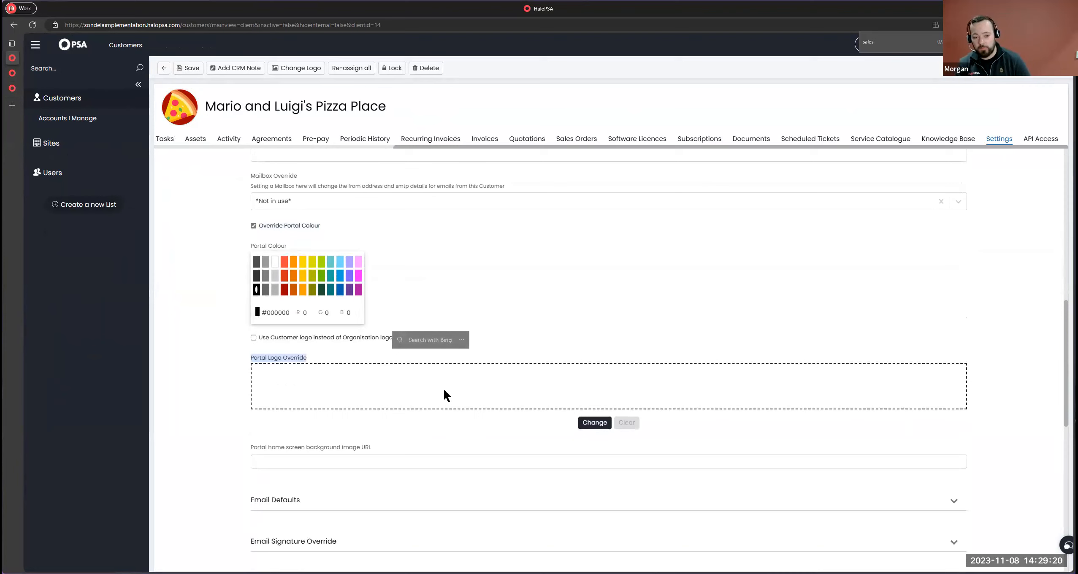
pyautogui.moveTo(261, 447); pyautogui.dragTo(483, 446)
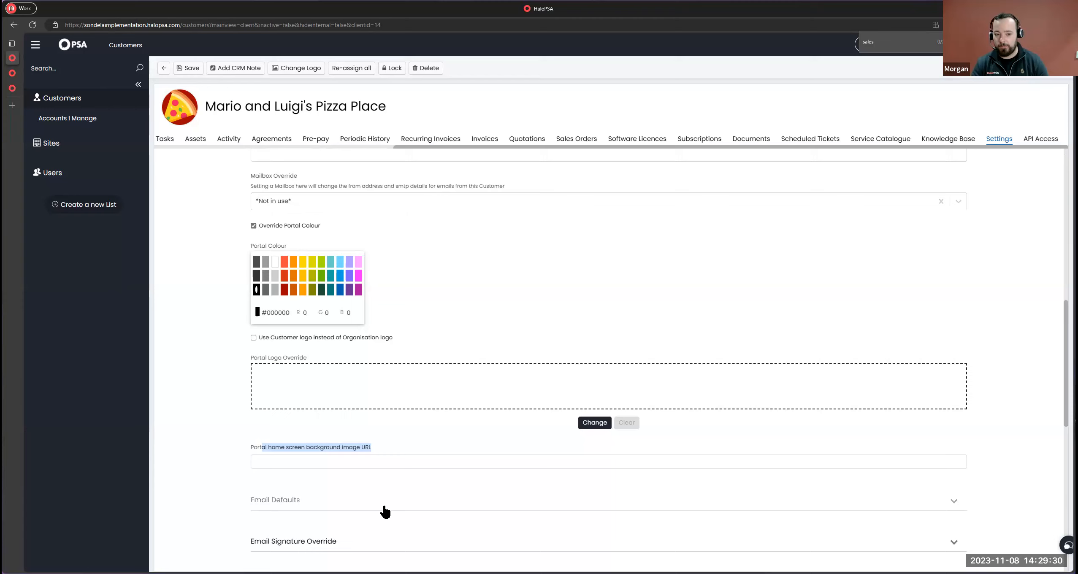
pyautogui.scroll(4, 396, 447)
pyautogui.scroll(-1, 397, 448)
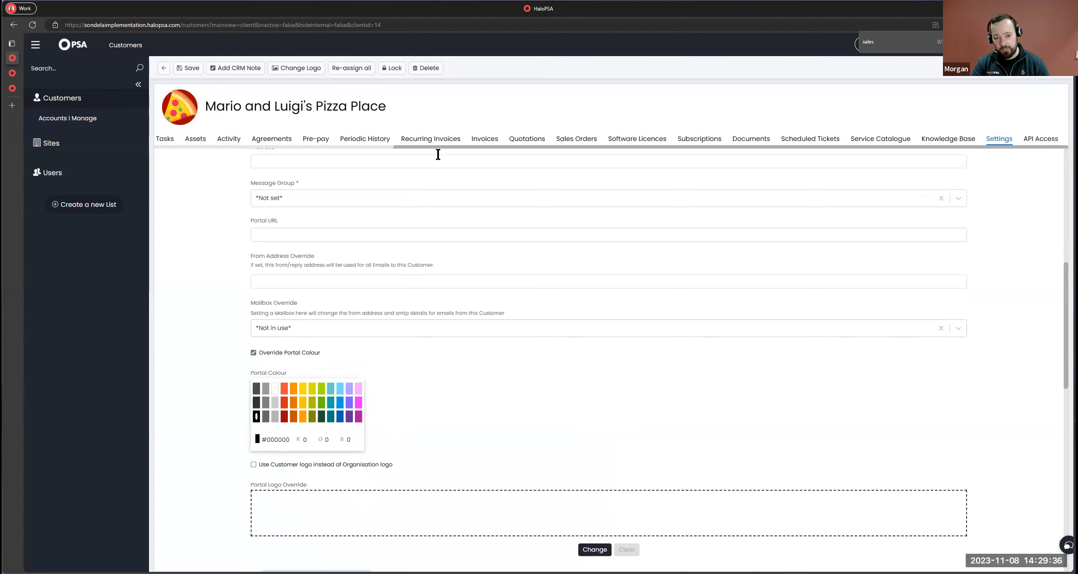
# Reopen the Self Service Portal configuration and examine the Visibility Restrictions of the Log an Incident menu button without changing it.
pyautogui.click(40, 45)
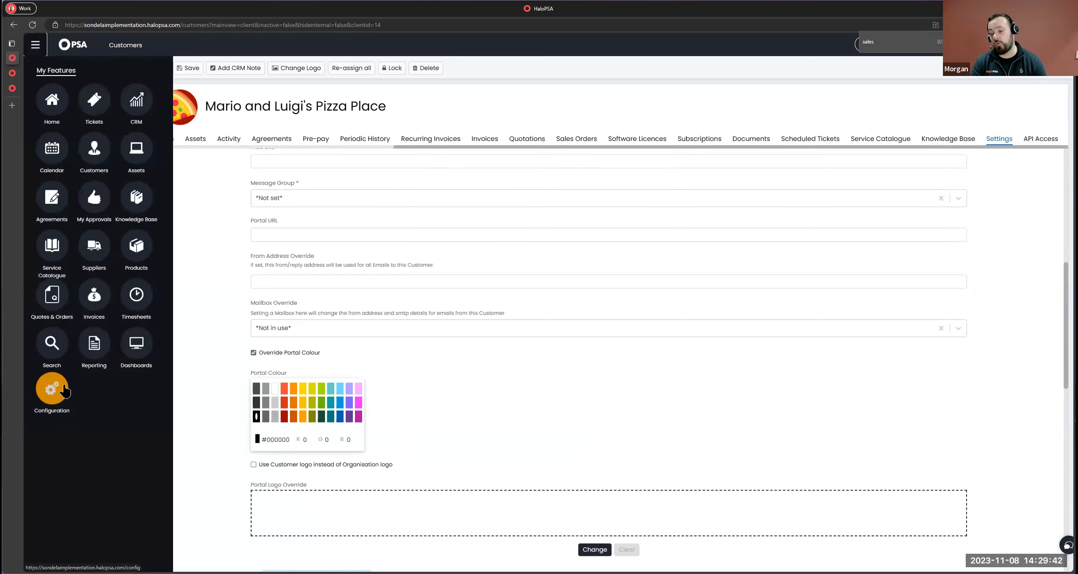
pyautogui.click(59, 398)
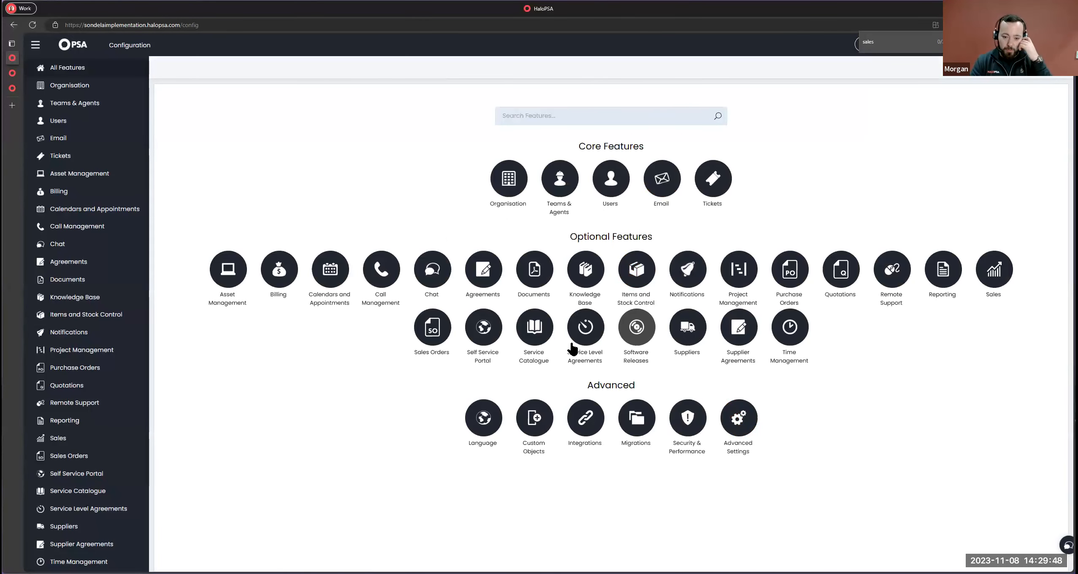
pyautogui.click(483, 328)
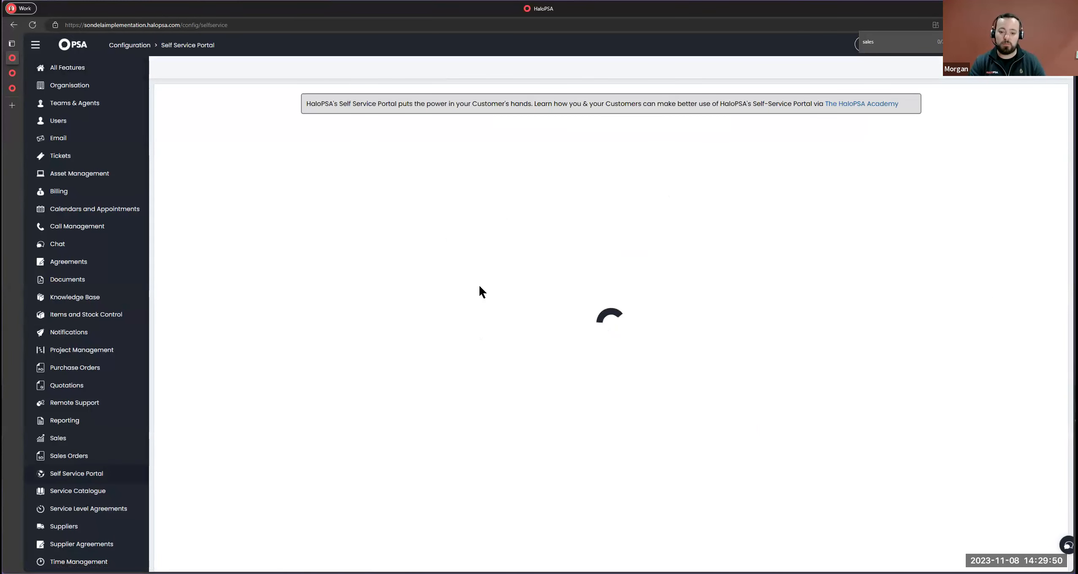
pyautogui.scroll(-8, 950, 265)
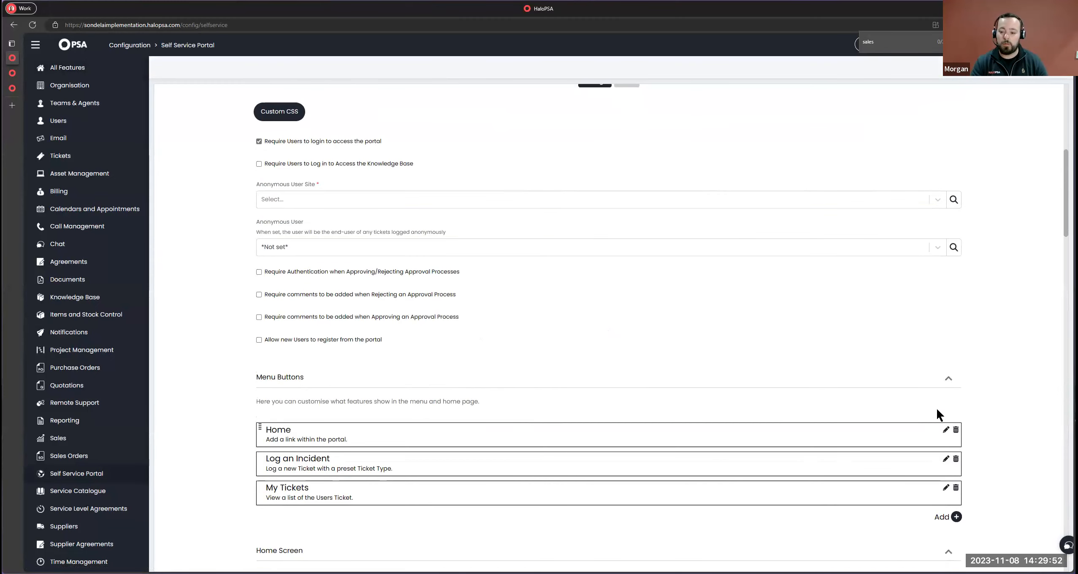
pyautogui.click(945, 458)
pyautogui.scroll(-9, 435, 339)
pyautogui.moveTo(440, 373); pyautogui.dragTo(576, 421)
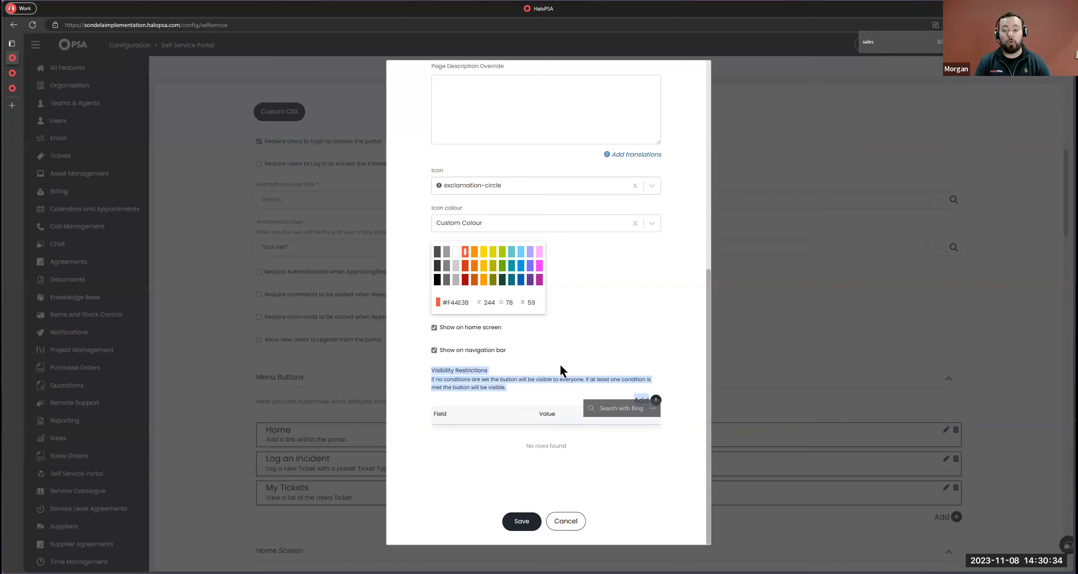
pyautogui.click(562, 521)
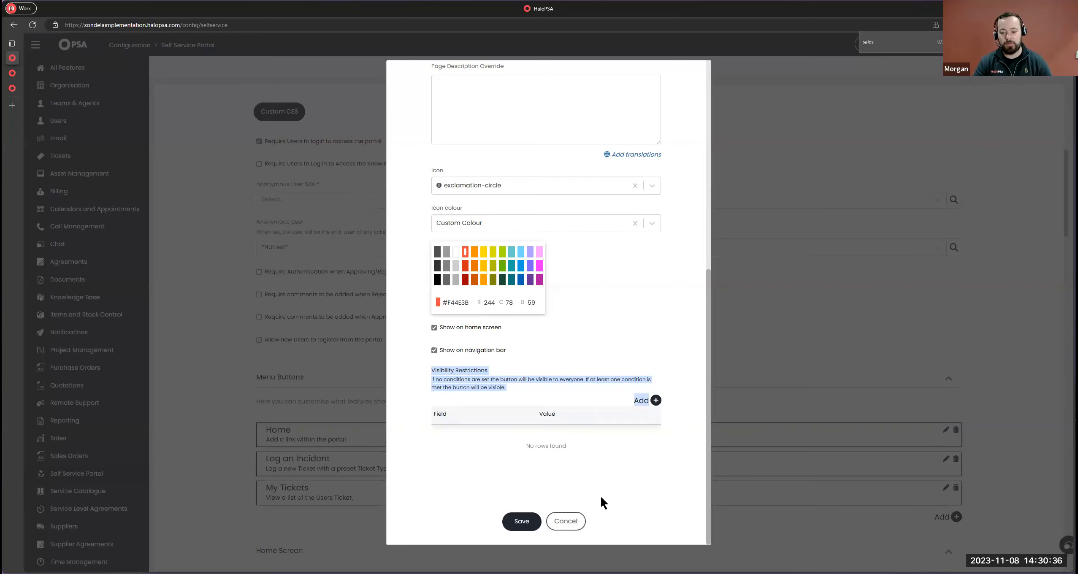
# Add a portal menu button with the Service Catalogue function that shows all services, keeping its default options.
pyautogui.click(956, 516)
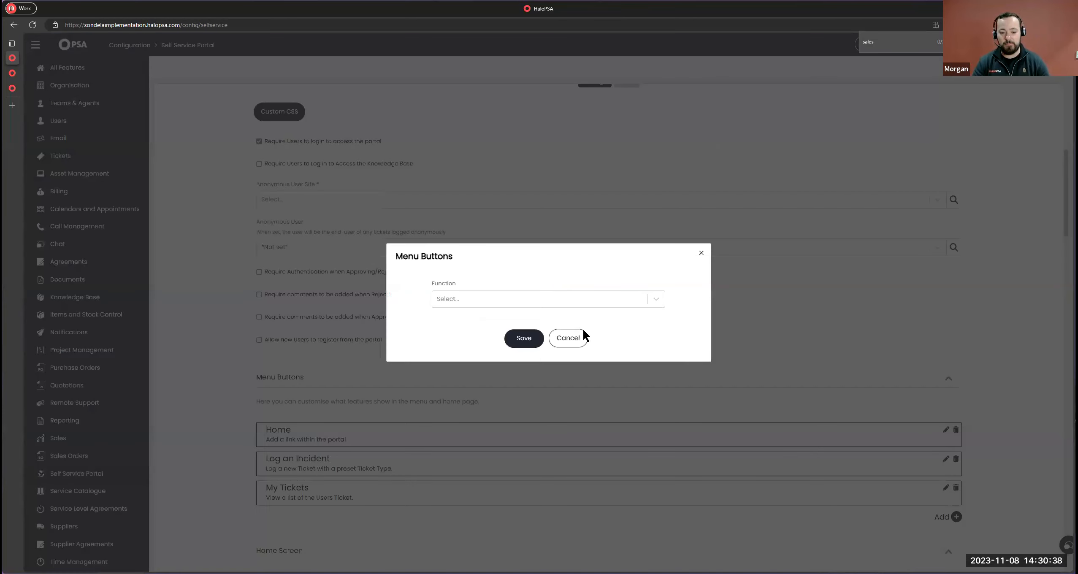
pyautogui.click(551, 305)
pyautogui.write('serv')
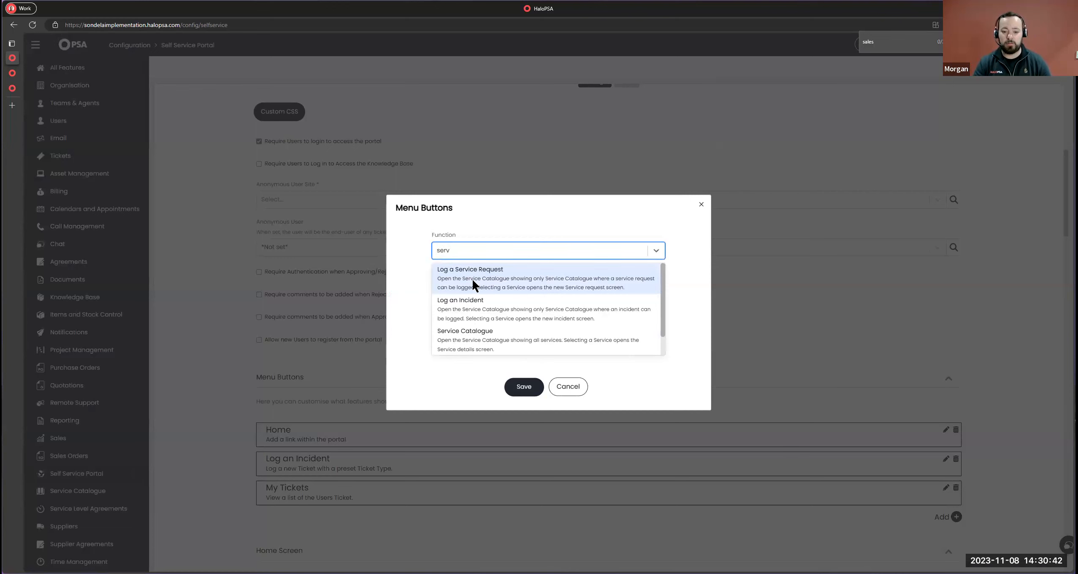
pyautogui.click(520, 334)
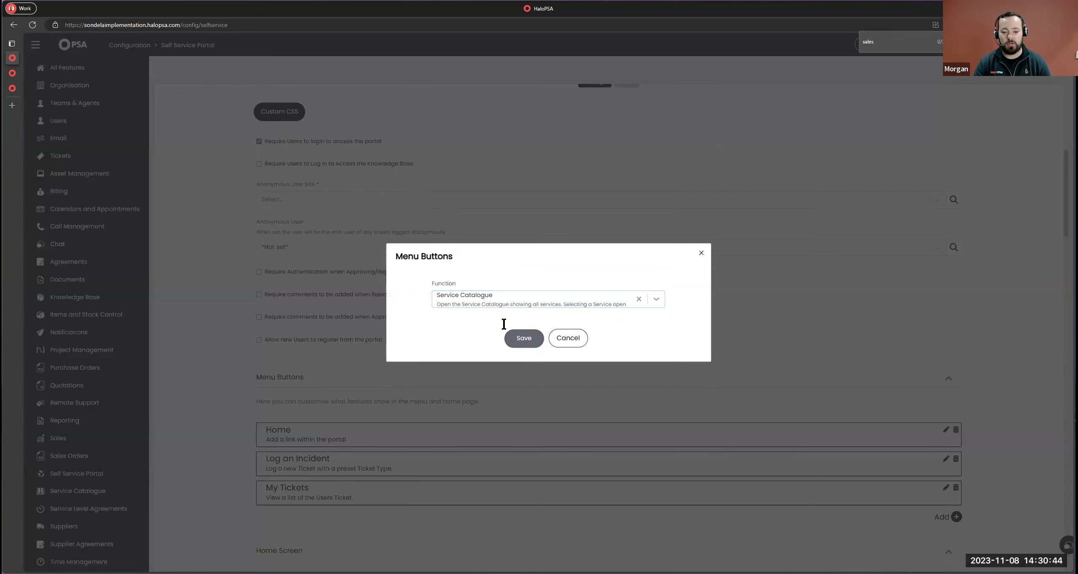
pyautogui.scroll(-2, 537, 479)
pyautogui.click(520, 532)
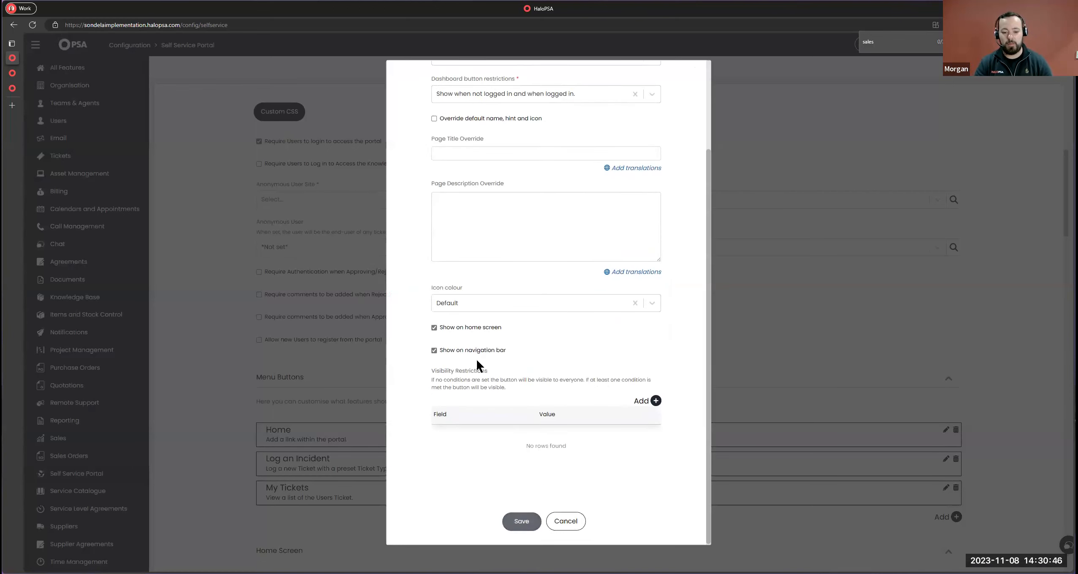
pyautogui.moveTo(270, 517); pyautogui.dragTo(610, 523)
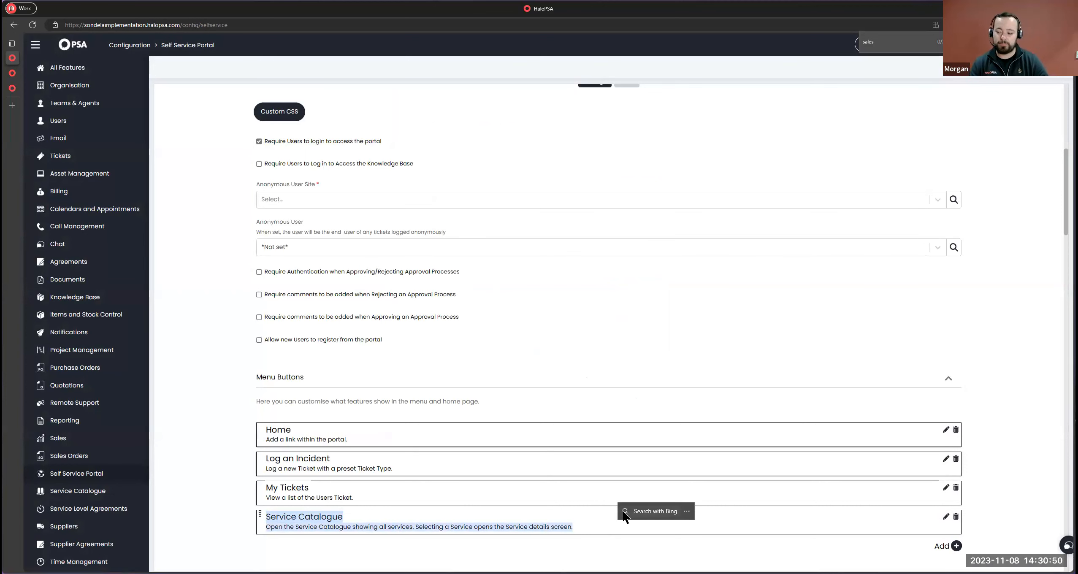